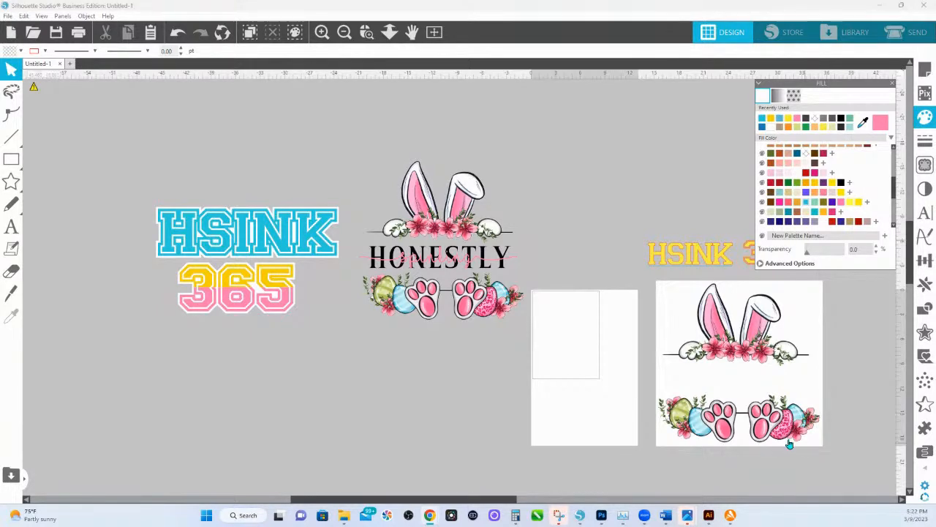
# Move the yellow HSINK 365 text up out of the way and shift the white-background bunny image toward the page.
pyautogui.moveTo(620, 373); pyautogui.dragTo(387, 326)
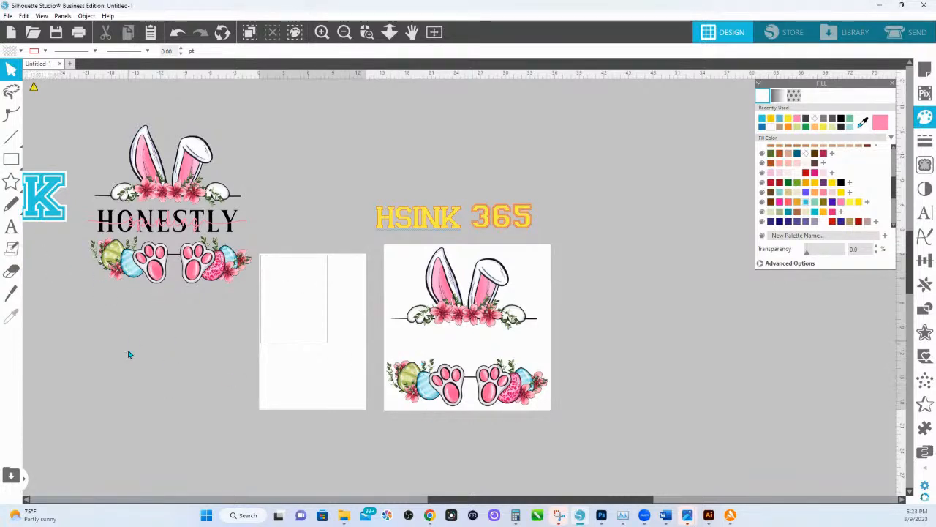
pyautogui.moveTo(129, 353); pyautogui.dragTo(417, 381)
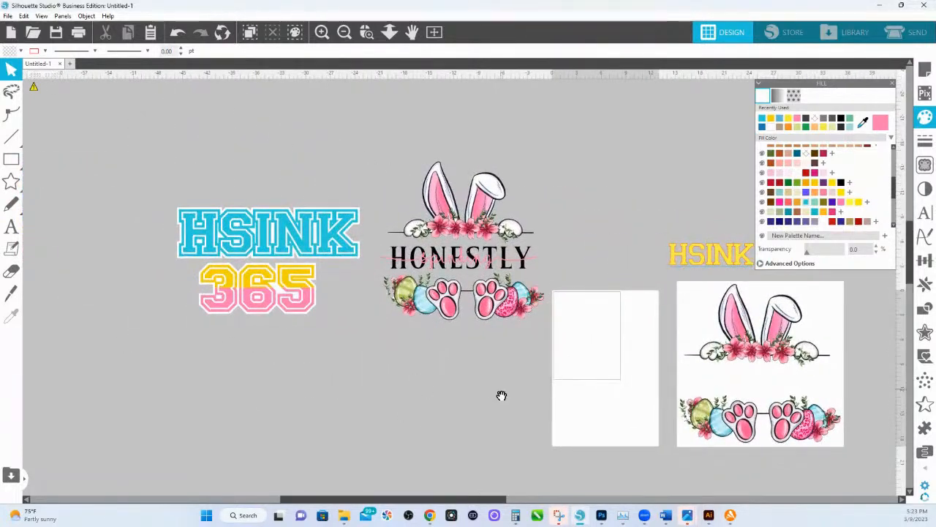
pyautogui.moveTo(502, 393); pyautogui.dragTo(220, 333)
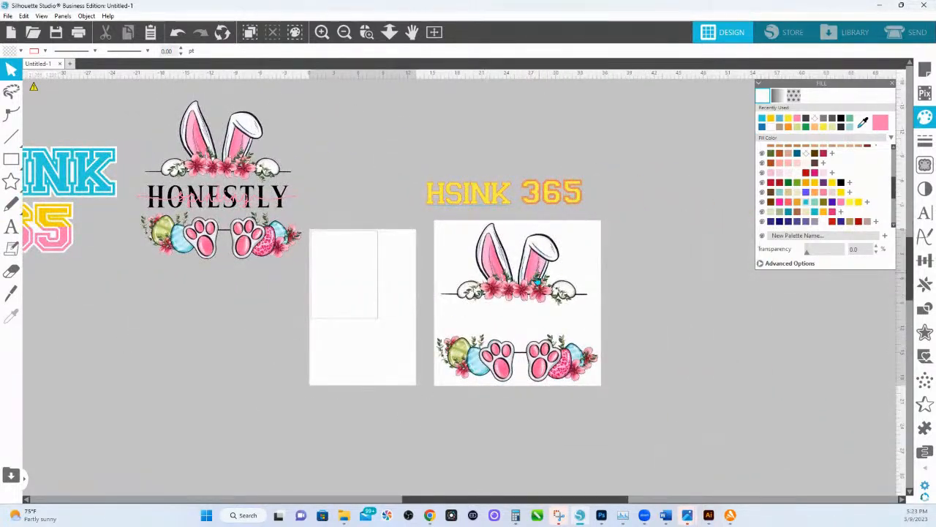
pyautogui.moveTo(560, 201); pyautogui.dragTo(418, 88)
pyautogui.moveTo(571, 293); pyautogui.dragTo(516, 254)
# Duplicate the white-background bunny image and place the copy well below and to the right of the original.
pyautogui.press('space')
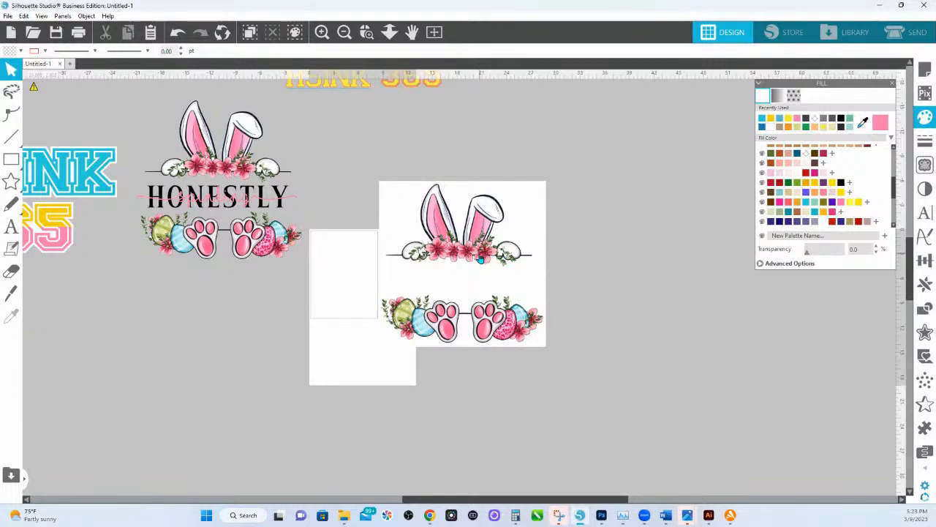
pyautogui.rightClick(480, 259)
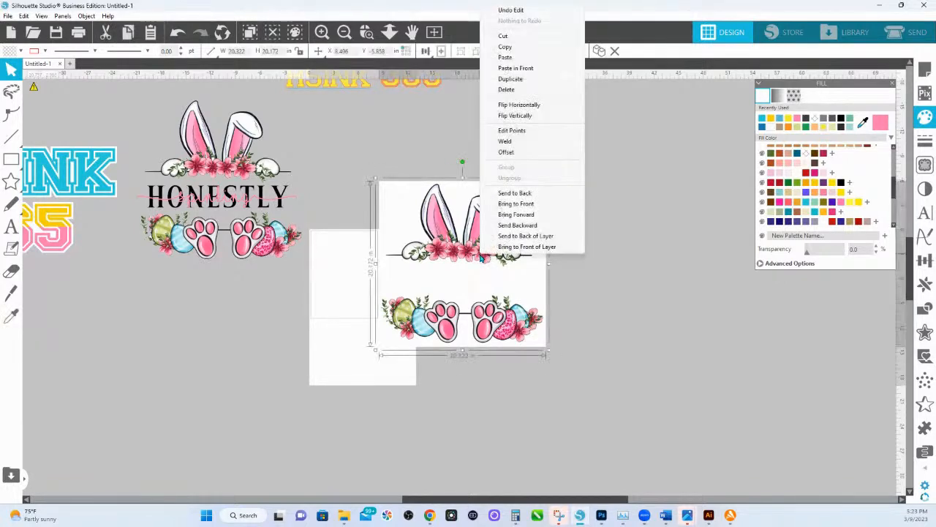
pyautogui.click(511, 78)
pyautogui.moveTo(494, 280); pyautogui.dragTo(787, 409)
# Reposition the original bunny image just to the right of the page, clear of its edge.
pyautogui.moveTo(468, 315); pyautogui.dragTo(496, 306)
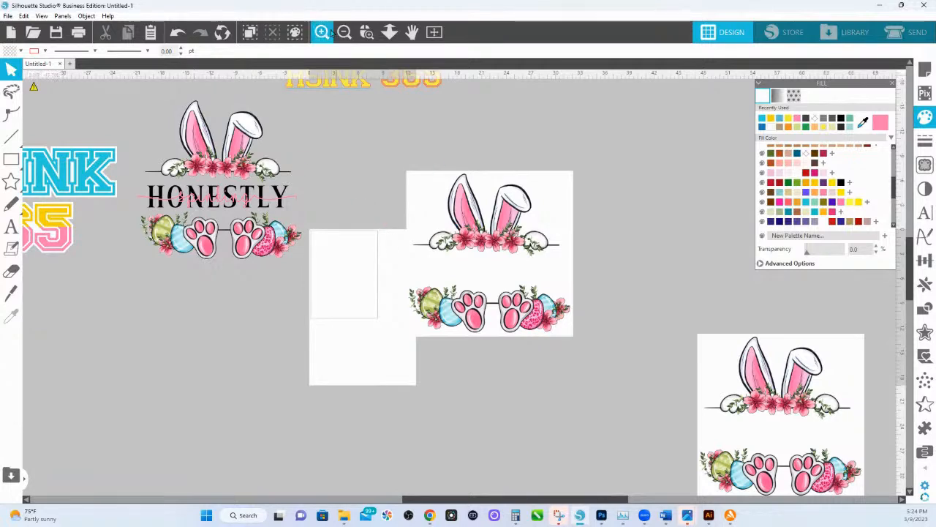
pyautogui.click(367, 32)
pyautogui.moveTo(373, 175); pyautogui.dragTo(660, 428)
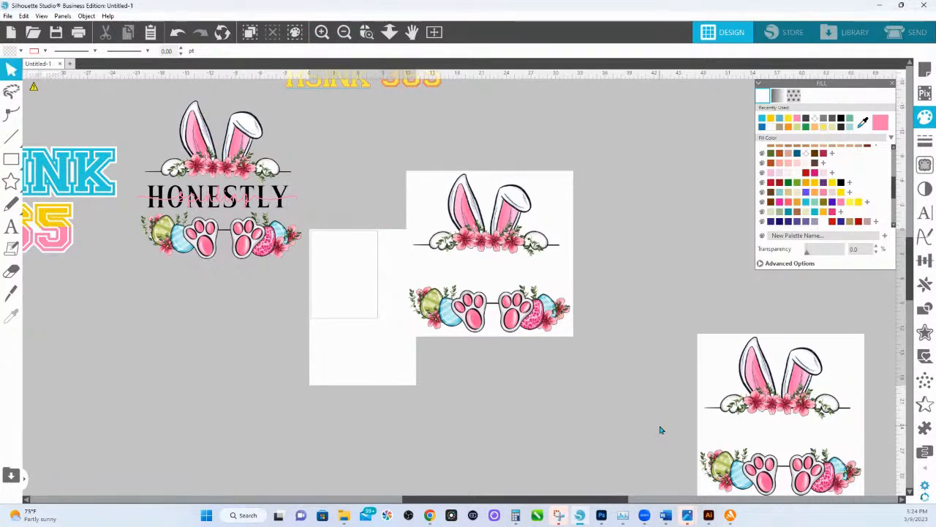
pyautogui.scroll(7, 461, 260)
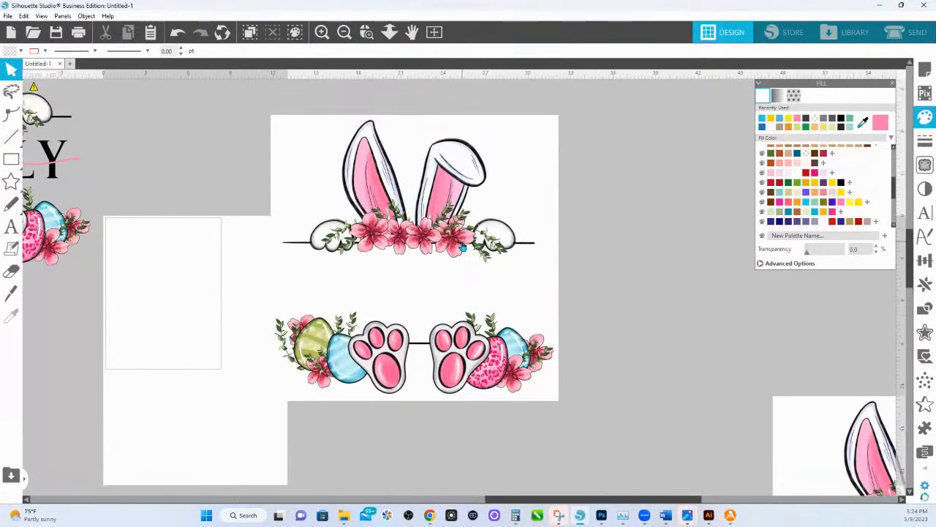
pyautogui.moveTo(463, 246); pyautogui.dragTo(487, 282)
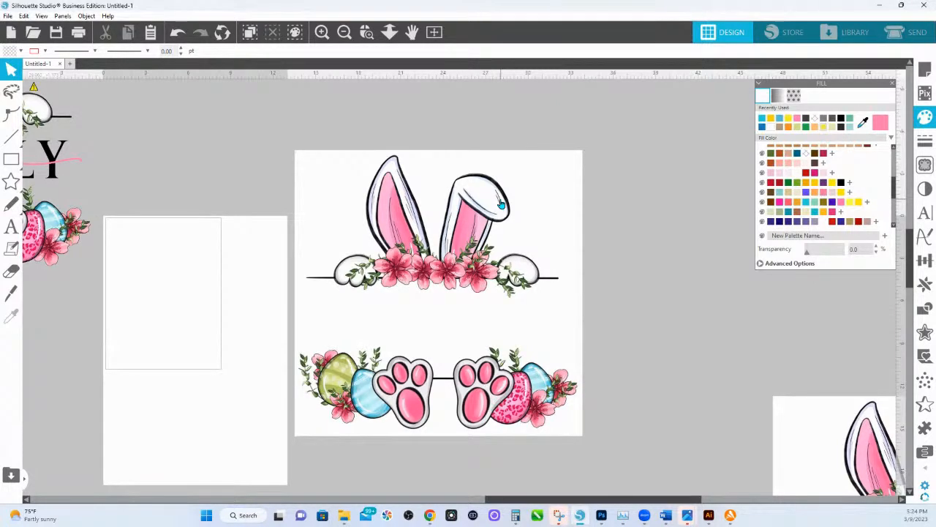
# Draw a yellow-filled bar about 2.5 by 0.45 in and stand it upright in the empty space right of the original bunny image.
pyautogui.click(11, 159)
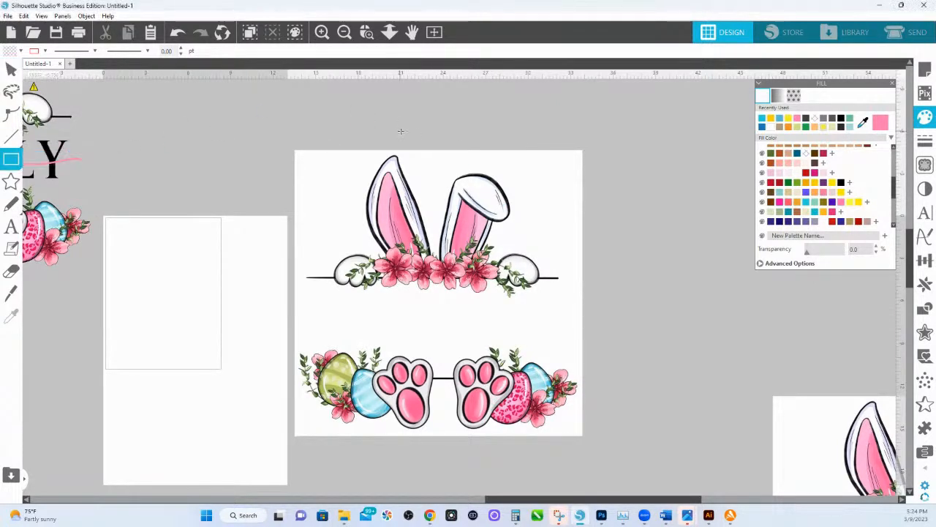
pyautogui.moveTo(376, 146); pyautogui.dragTo(423, 158)
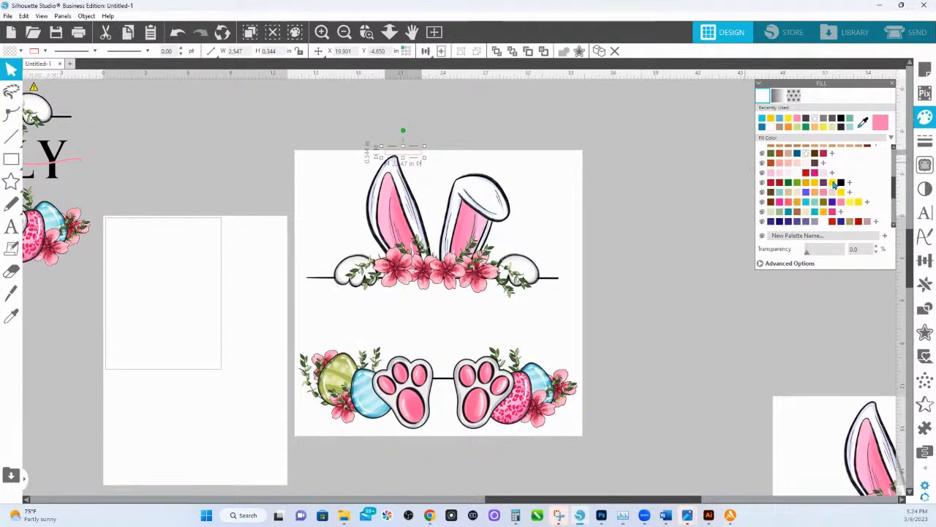
pyautogui.click(833, 183)
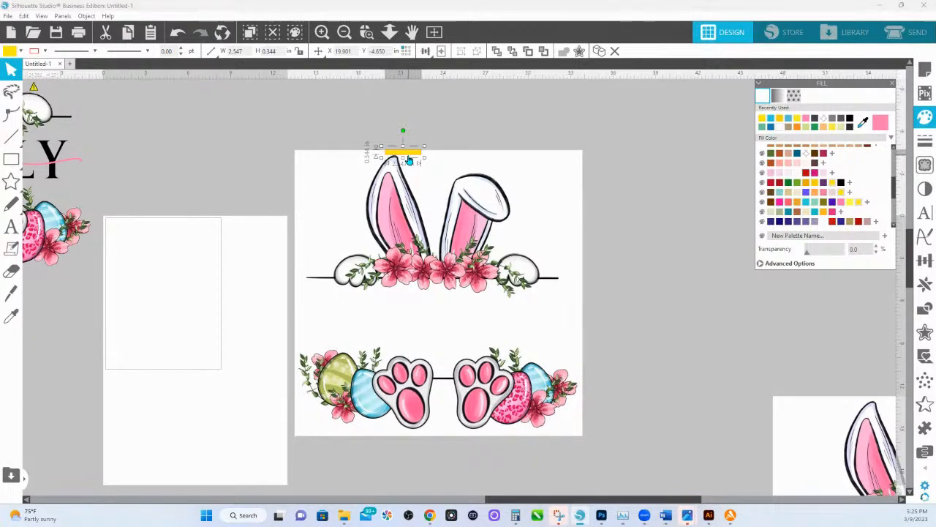
pyautogui.moveTo(410, 161); pyautogui.dragTo(591, 401)
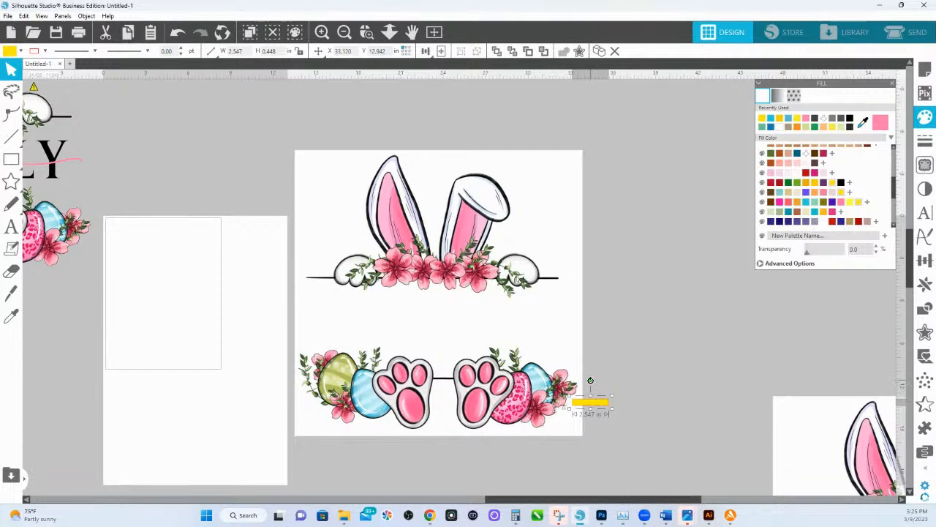
pyautogui.moveTo(590, 379); pyautogui.dragTo(680, 272)
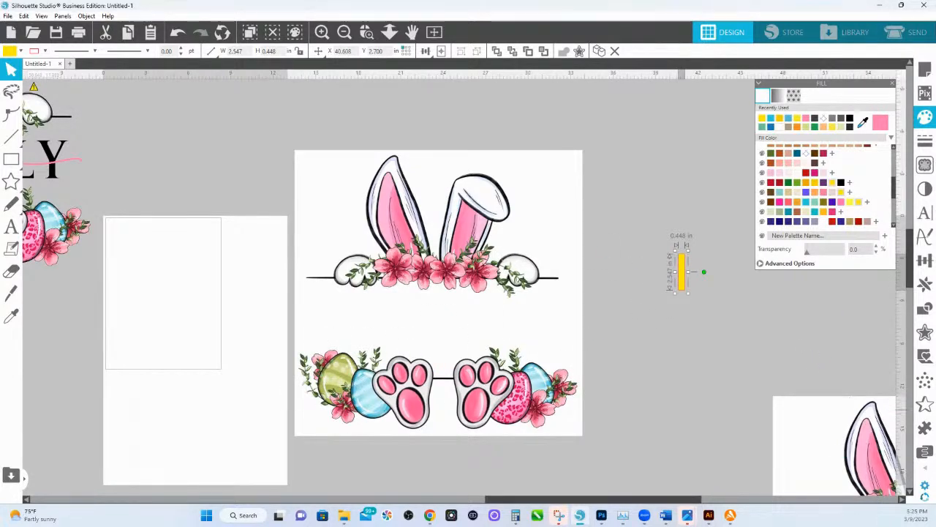
# Select a trace area about 23.8 by 20.2 in and position it to cover the whole original bunny image.
pyautogui.scroll(-1, 843, 329)
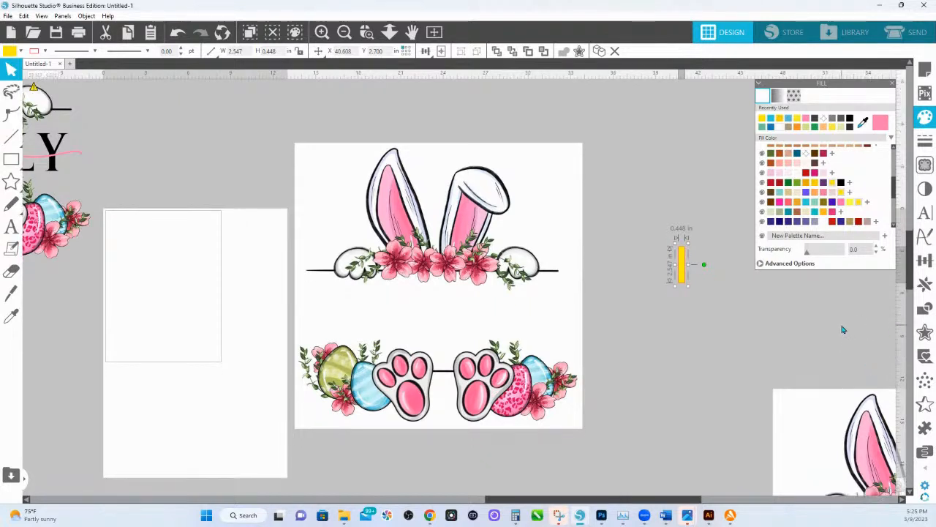
pyautogui.scroll(-2, 607, 286)
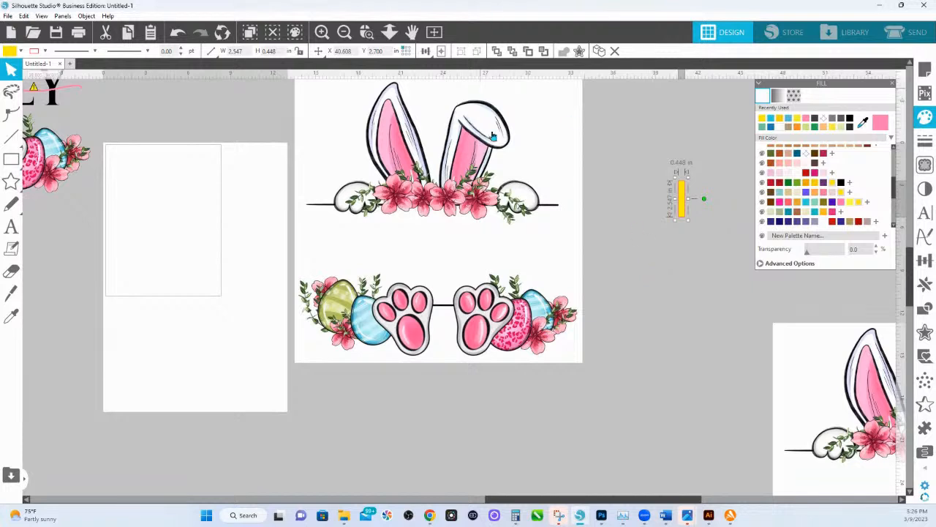
pyautogui.click(923, 168)
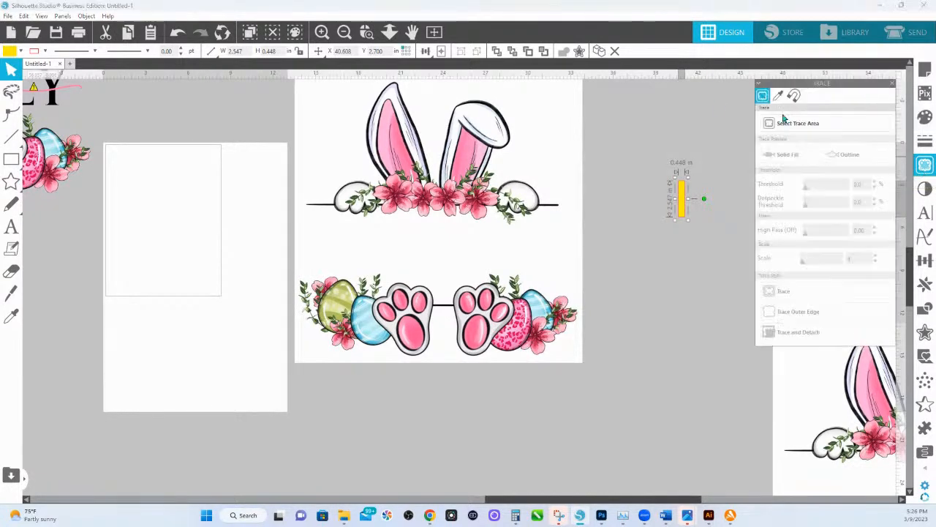
pyautogui.click(800, 130)
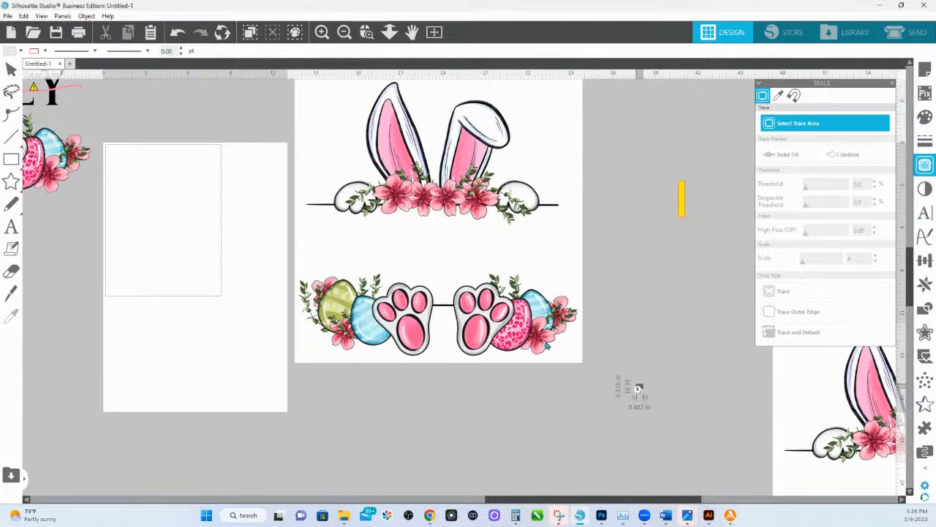
pyautogui.moveTo(641, 387)
pyautogui.mouseDown()
pyautogui.moveTo(324, 84)
pyautogui.moveTo(276, 56)
pyautogui.moveTo(285, 115)
pyautogui.mouseUp()
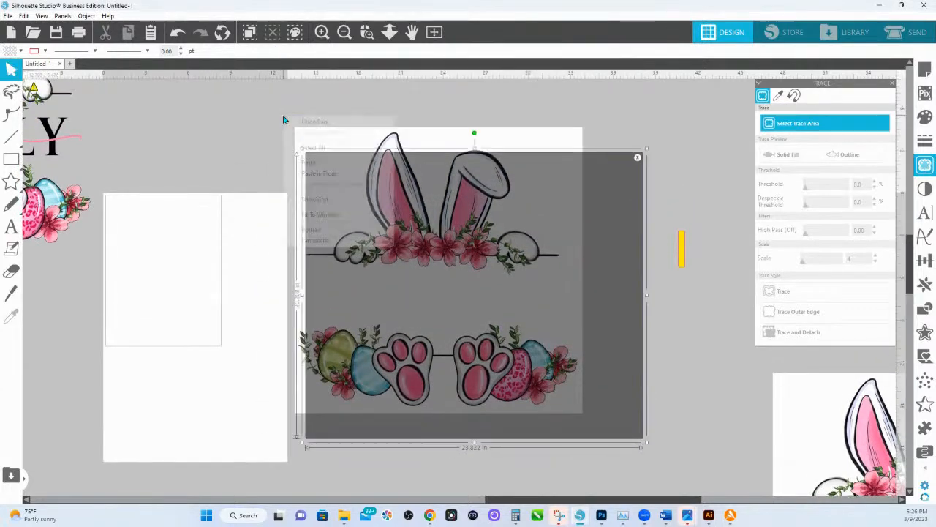
pyautogui.rightClick(284, 116)
pyautogui.moveTo(522, 202); pyautogui.dragTo(516, 189)
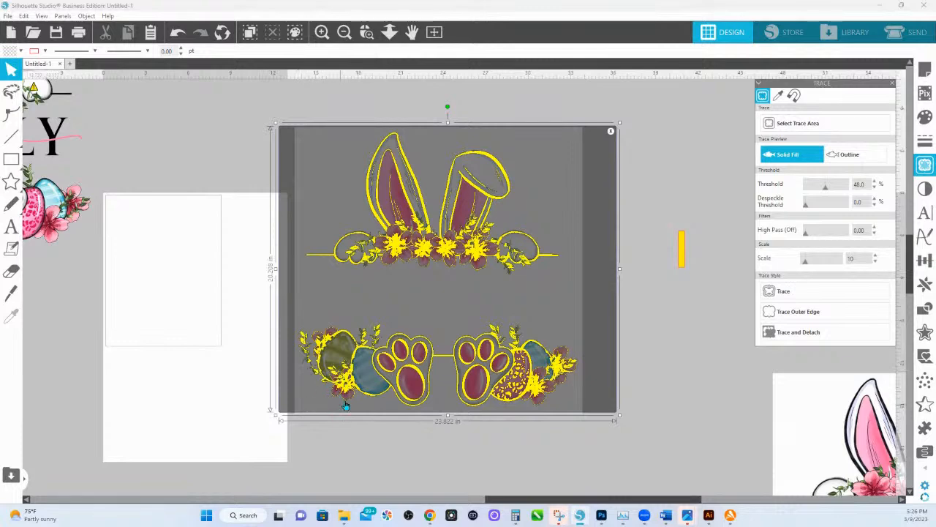
# Raise the trace threshold to 86% and use Trace and Detach to cut the bunny artwork from its white background.
pyautogui.click(832, 189)
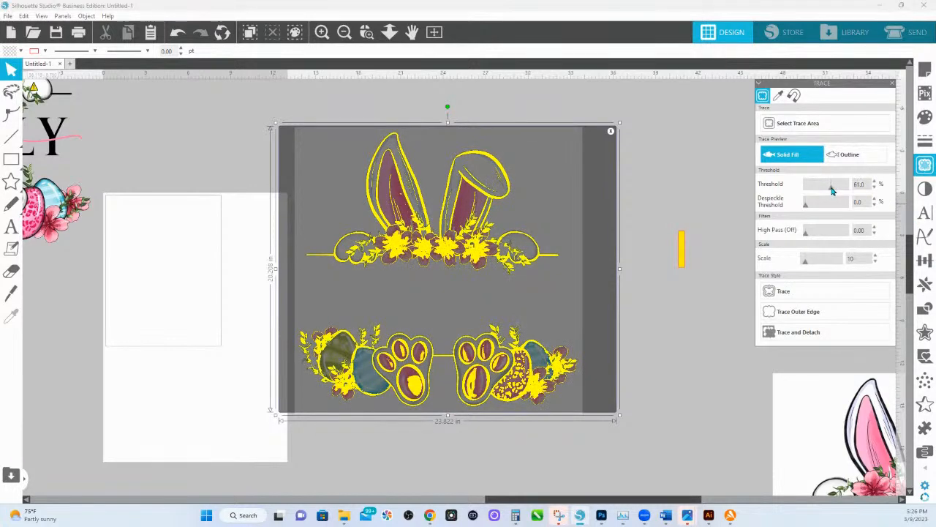
pyautogui.moveTo(832, 190); pyautogui.dragTo(842, 192)
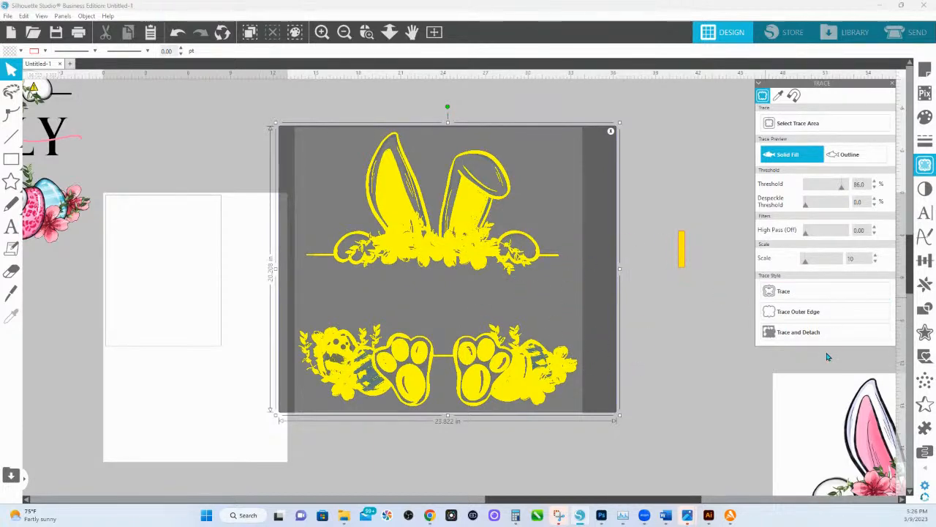
pyautogui.moveTo(805, 262); pyautogui.dragTo(804, 262)
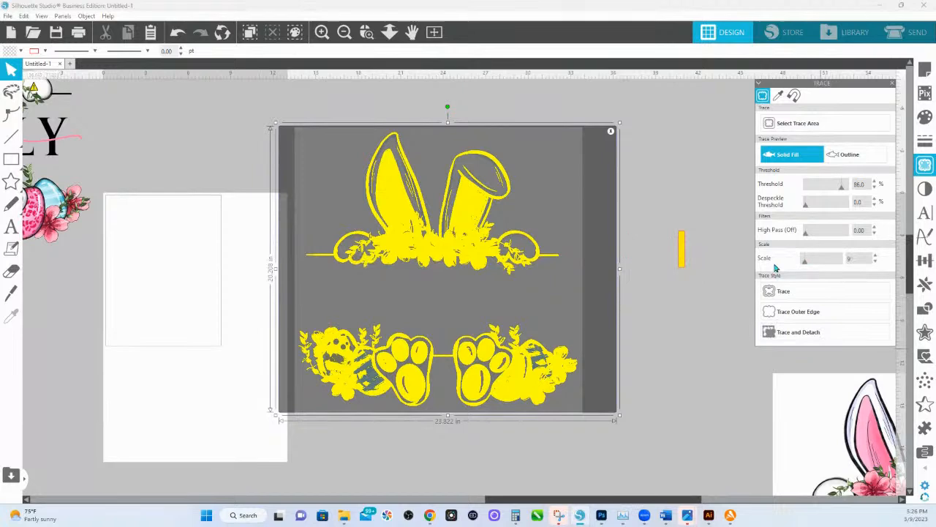
pyautogui.click(784, 339)
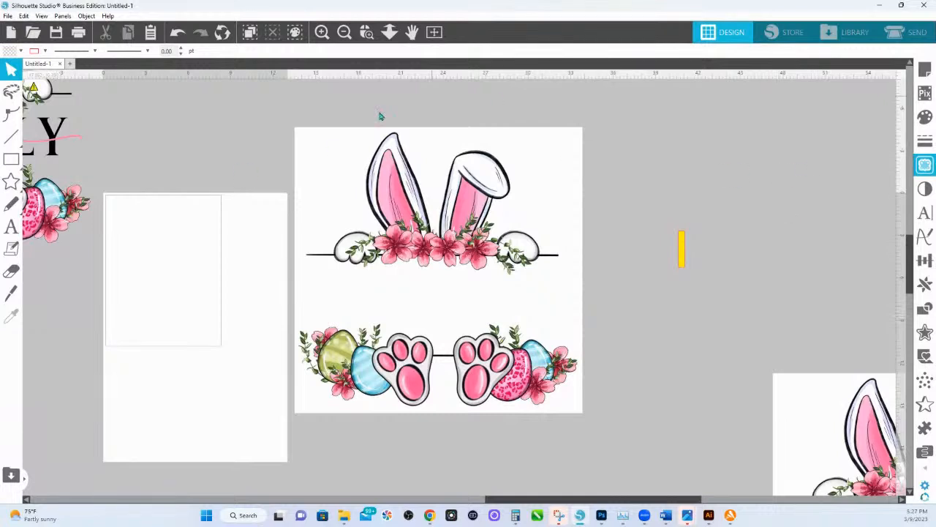
# Pull the leftover white background away from the detached bunny artwork and place it above the artwork.
pyautogui.click(558, 171)
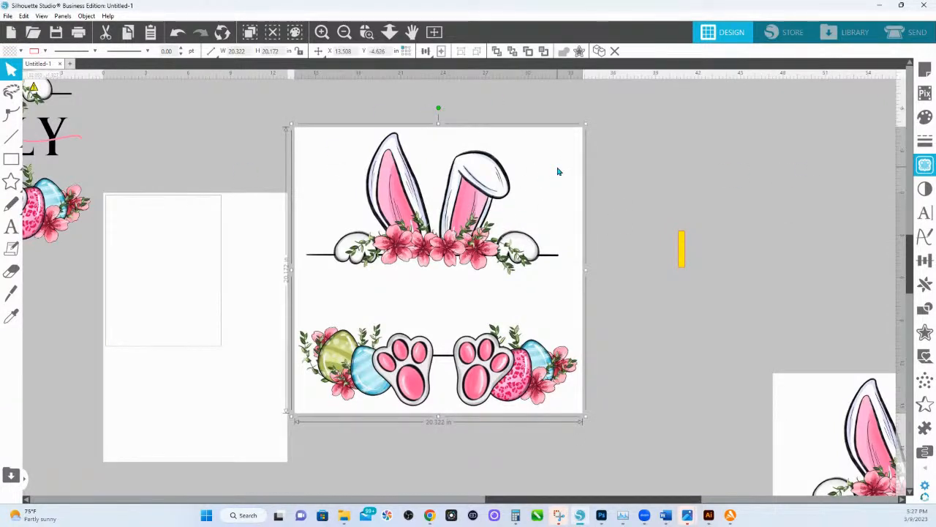
pyautogui.moveTo(557, 171); pyautogui.dragTo(675, 130)
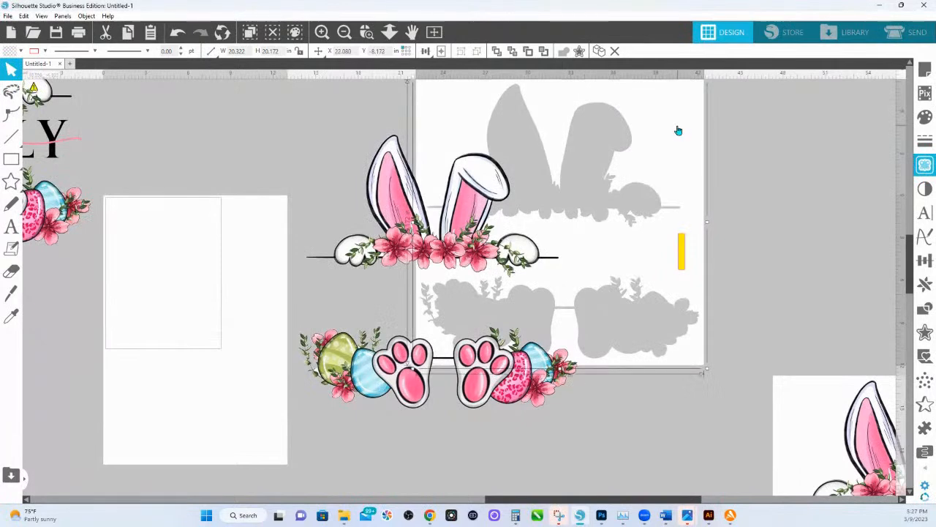
pyautogui.moveTo(686, 331); pyautogui.dragTo(597, 117)
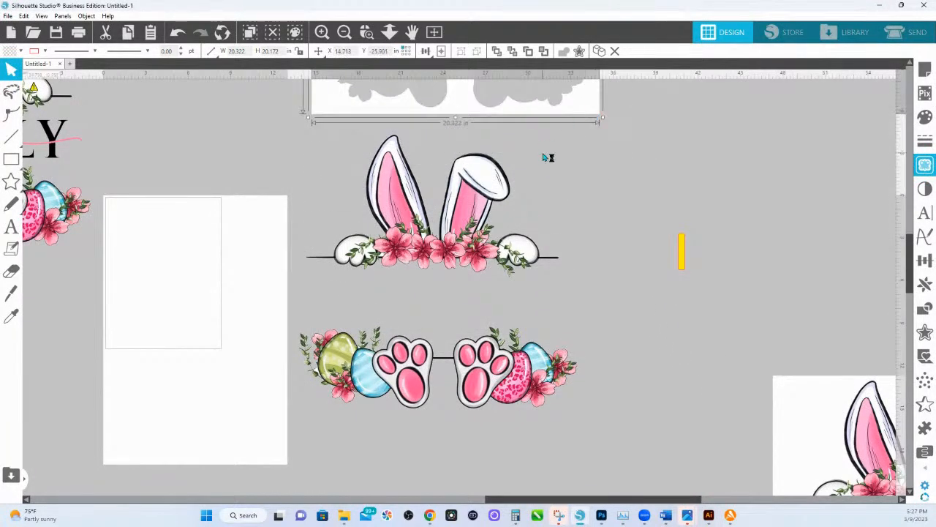
# Select the detached bunny ears piece and the feet-and-eggs piece together and group them.
pyautogui.scroll(1, 547, 157)
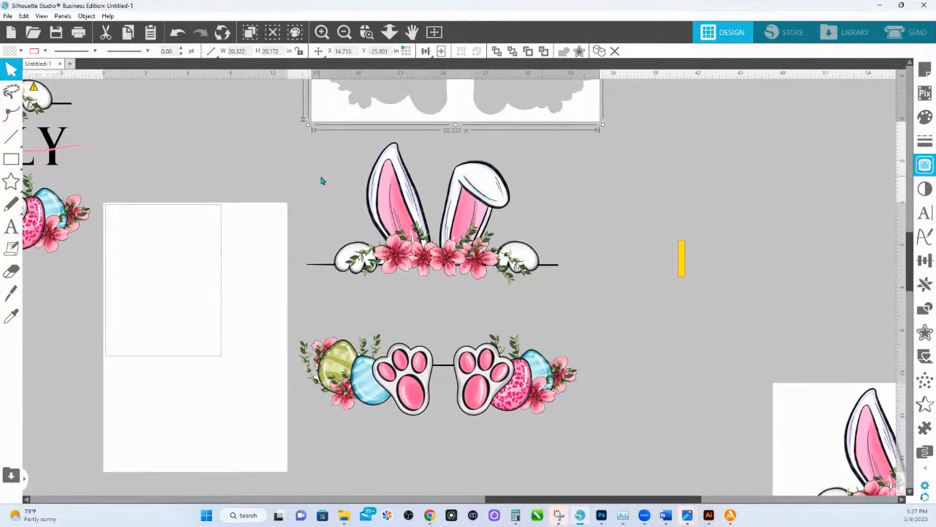
pyautogui.click(330, 198)
pyautogui.click(421, 246)
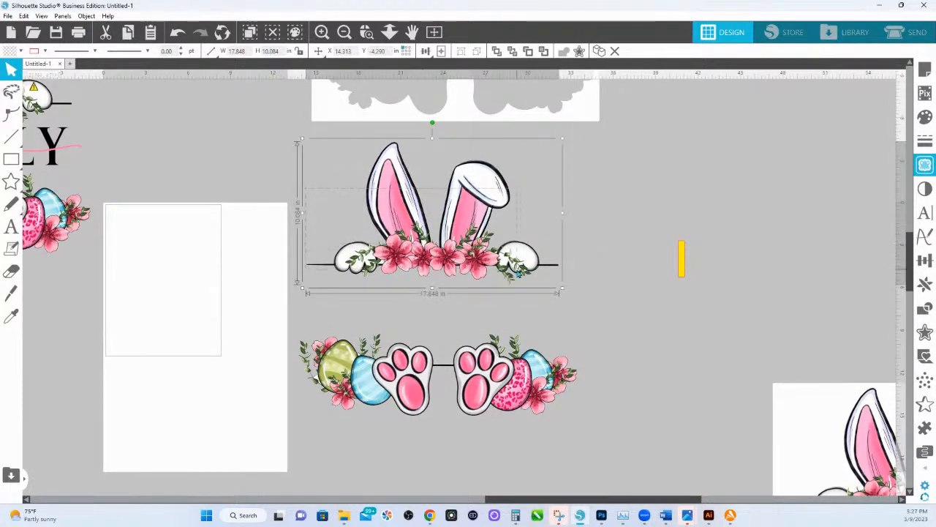
pyautogui.moveTo(529, 274); pyautogui.dragTo(546, 285)
pyautogui.keyDown('shift'); pyautogui.click(563, 373); pyautogui.keyUp('shift')
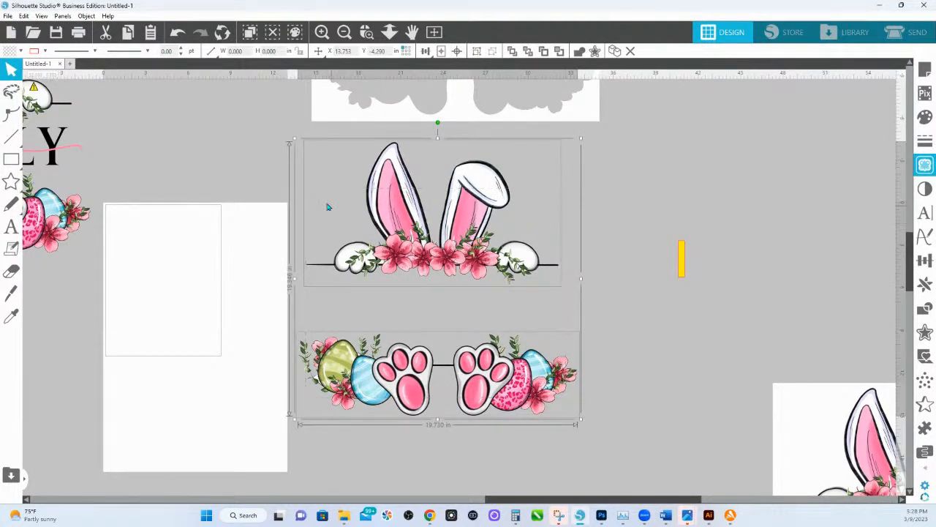
pyautogui.click(295, 173)
pyautogui.moveTo(296, 172); pyautogui.dragTo(544, 424)
pyautogui.rightClick(511, 407)
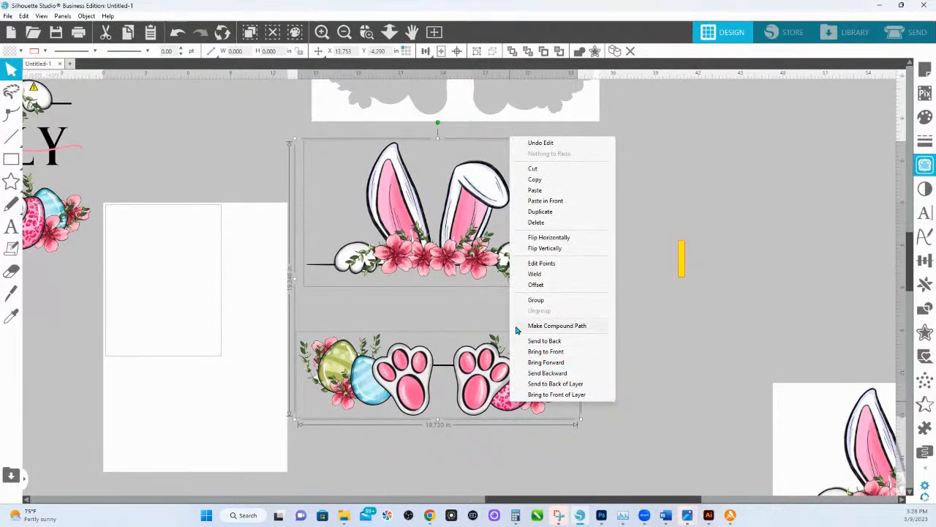
pyautogui.click(535, 299)
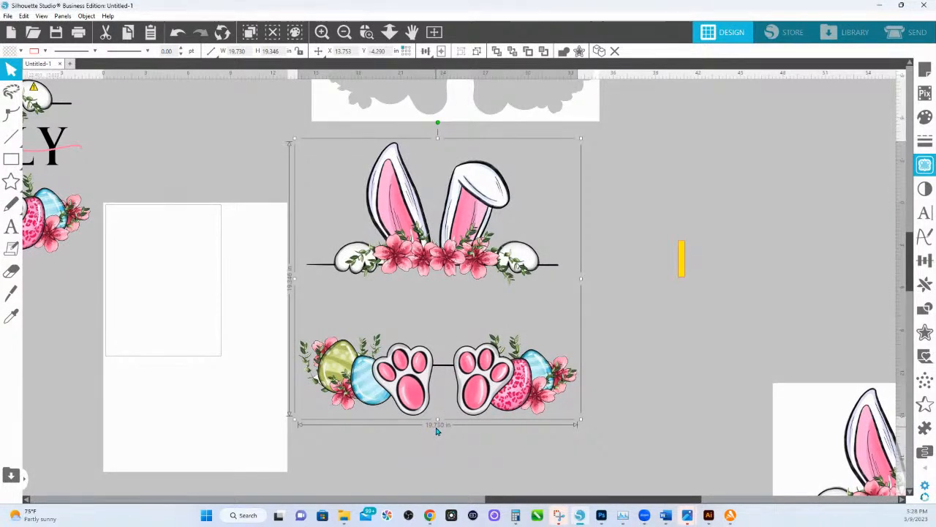
# Bring the duplicate white-background bunny image closer to the grouped artwork, leaving it clear below and to the right.
pyautogui.scroll(-1, 813, 452)
pyautogui.moveTo(813, 452); pyautogui.dragTo(561, 364)
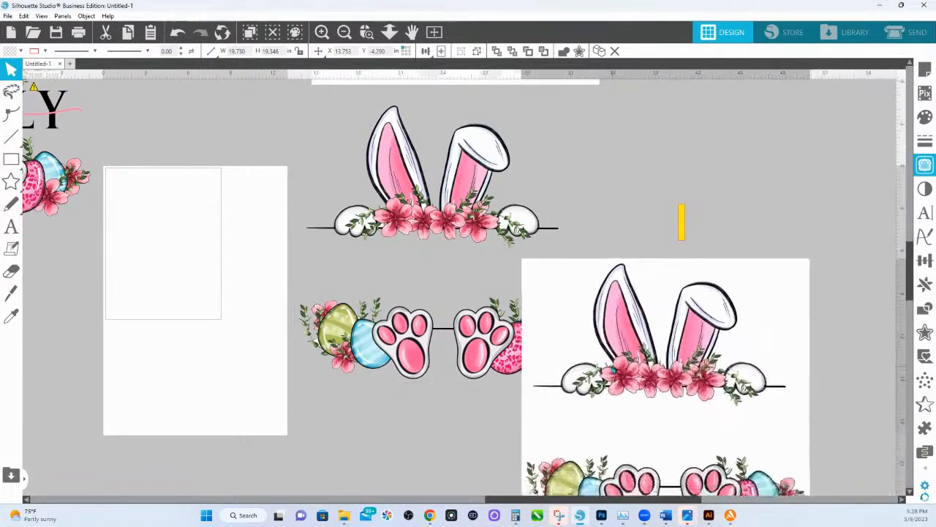
pyautogui.scroll(-3, 612, 366)
pyautogui.moveTo(615, 326); pyautogui.dragTo(639, 349)
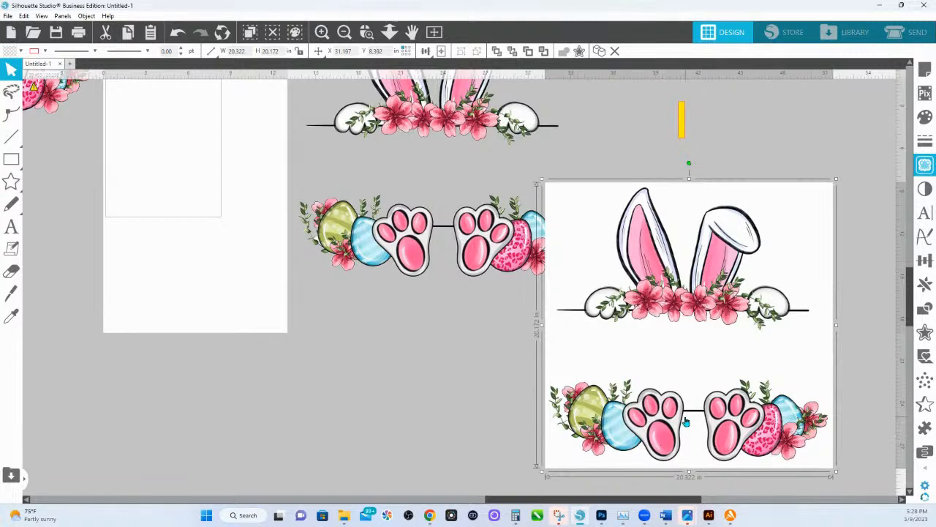
pyautogui.moveTo(674, 409); pyautogui.dragTo(759, 431)
pyautogui.scroll(2, 432, 326)
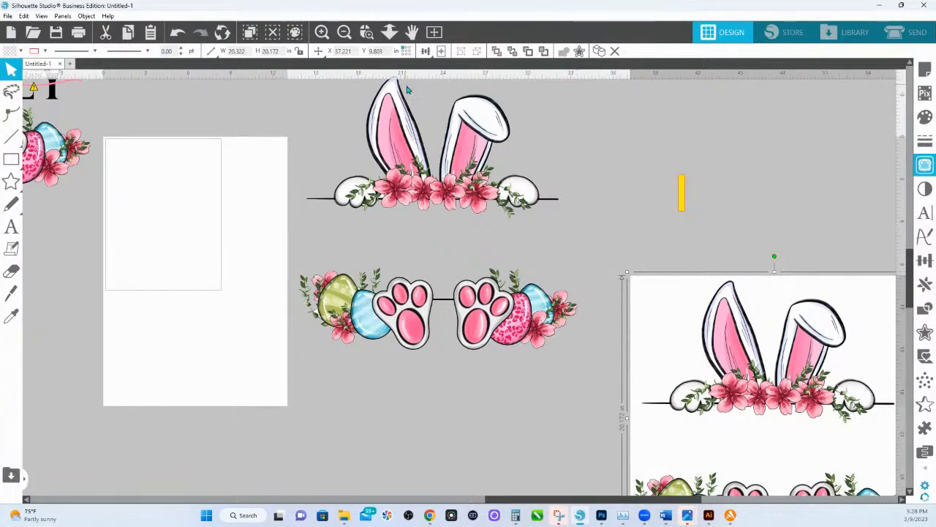
pyautogui.scroll(1, 404, 97)
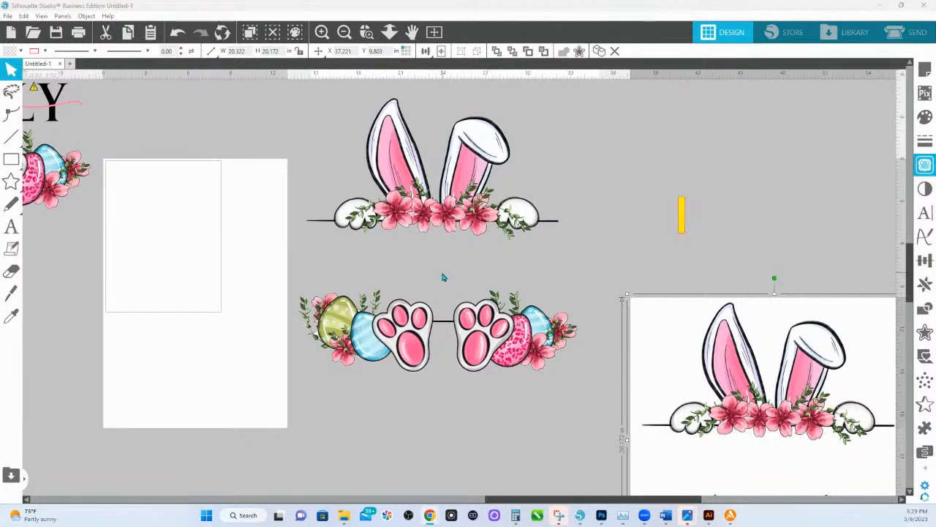
# Add the text "HONESTLY" in the gap between the bunny ears and the feet-and-eggs artwork.
pyautogui.click(11, 227)
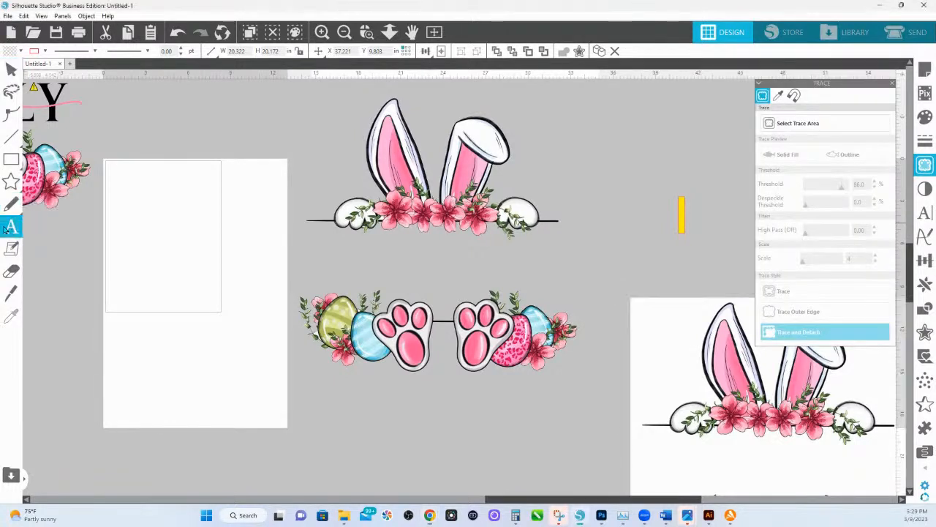
pyautogui.click(330, 261)
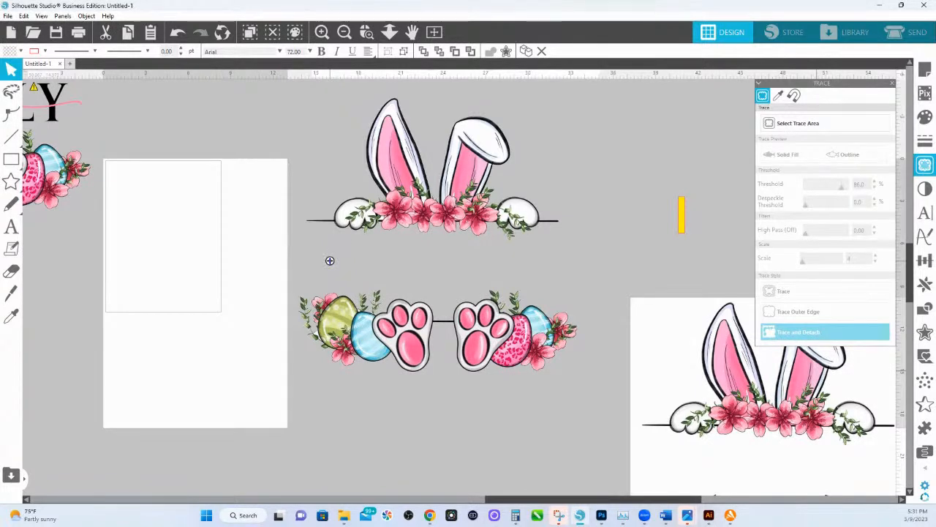
pyautogui.write('MOM')
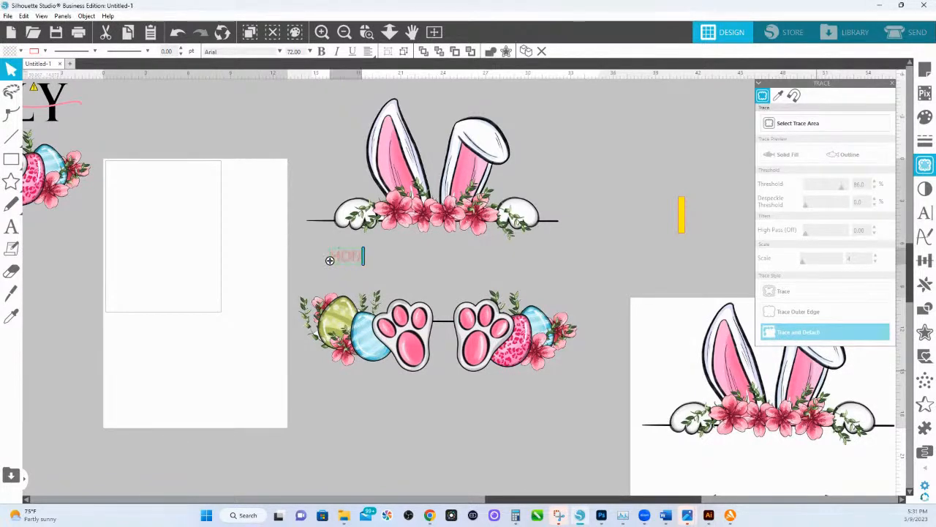
pyautogui.write('ESTLY')
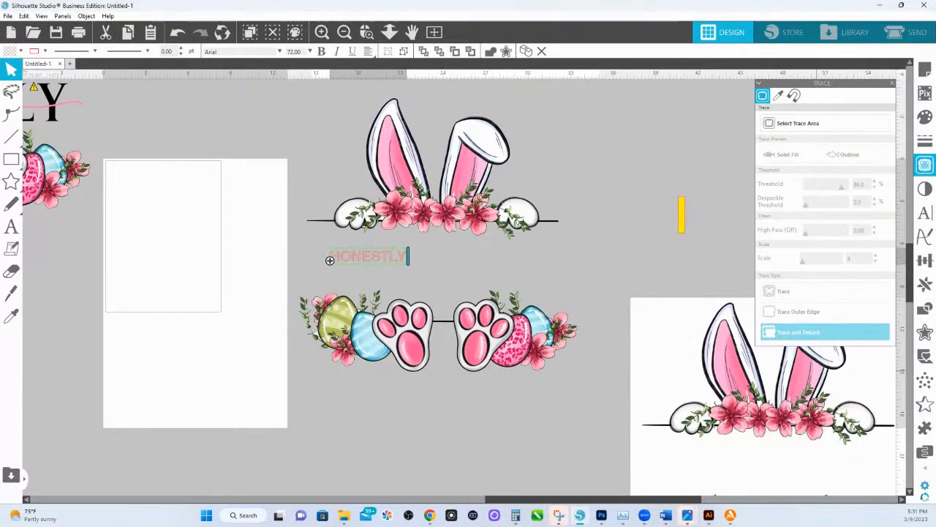
pyautogui.click(431, 269)
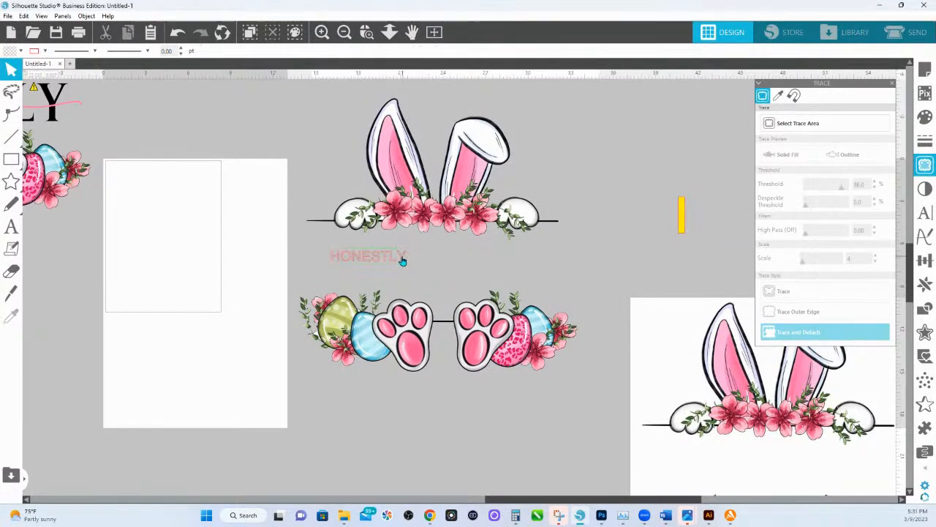
# Fill the "HONESTLY" text with black.
pyautogui.click(402, 262)
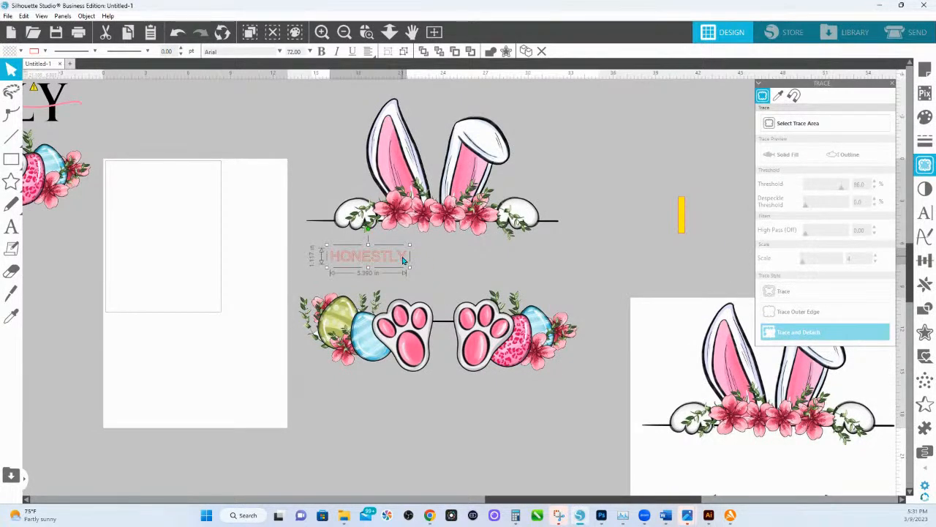
pyautogui.click(926, 122)
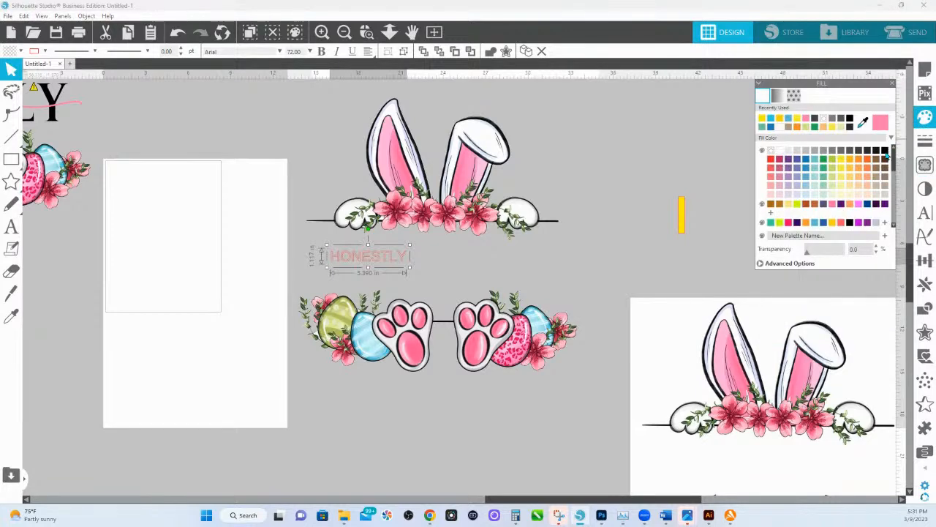
pyautogui.click(885, 151)
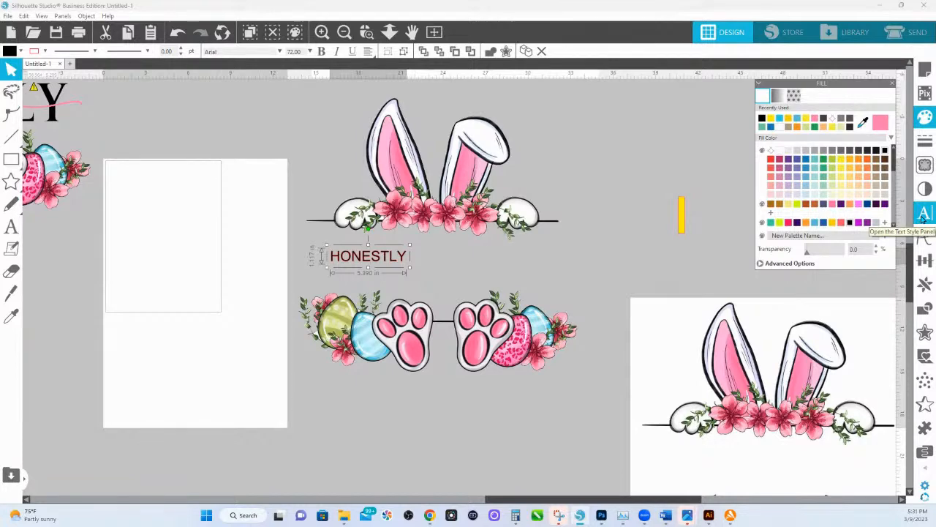
# Set the "HONESTLY" text in the Antonette font and enlarge it to about 276 pt to span the split design.
pyautogui.click(923, 218)
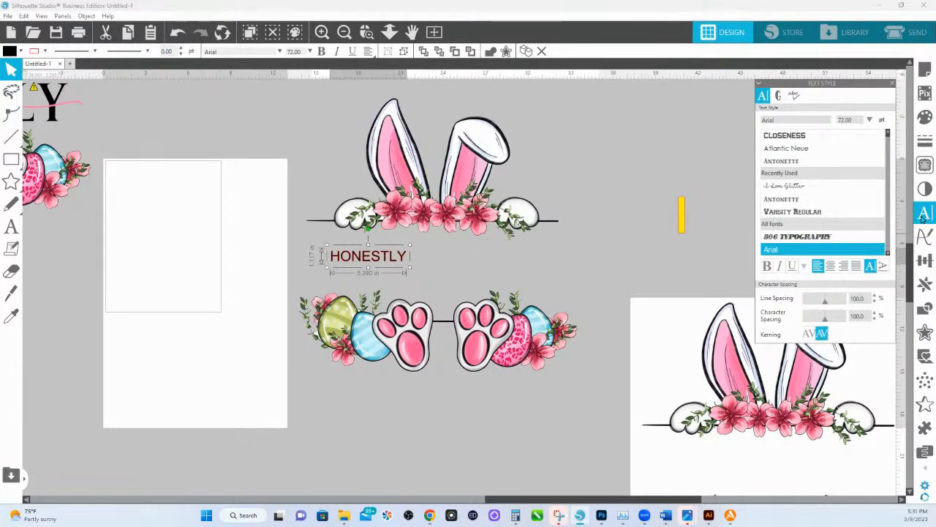
pyautogui.click(775, 162)
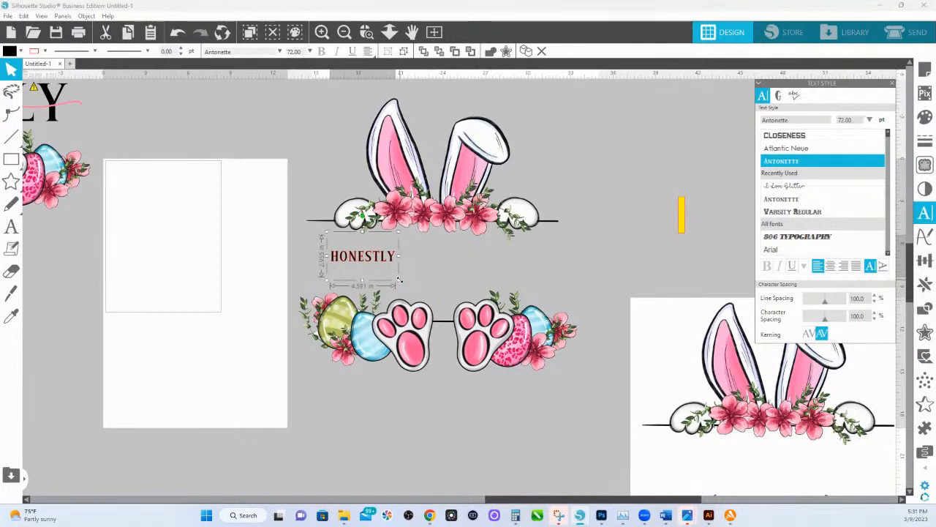
pyautogui.moveTo(399, 280); pyautogui.dragTo(545, 267)
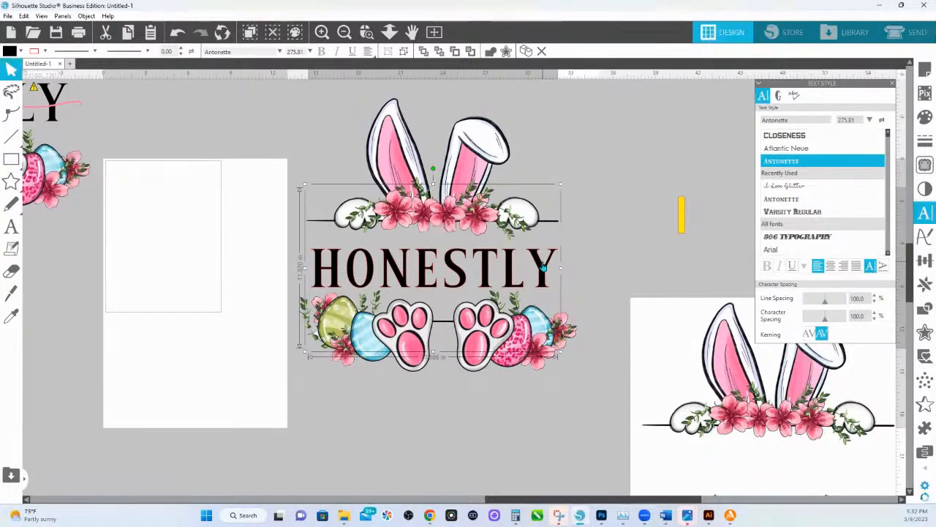
# Place a copy of the "HONESTLY" text below the bunny artwork and convert that copy to a path.
pyautogui.moveTo(543, 267); pyautogui.dragTo(545, 459)
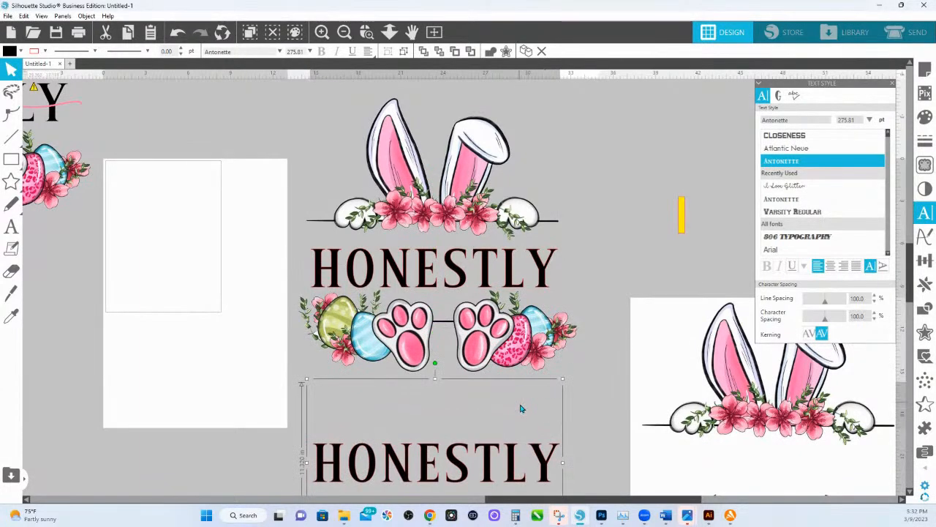
pyautogui.rightClick(545, 448)
pyautogui.click(563, 357)
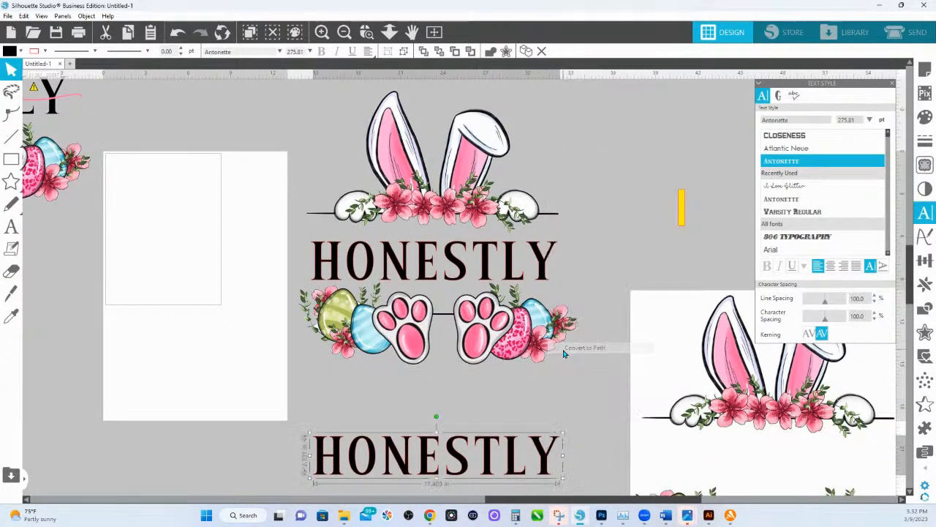
pyautogui.scroll(-1, 388, 386)
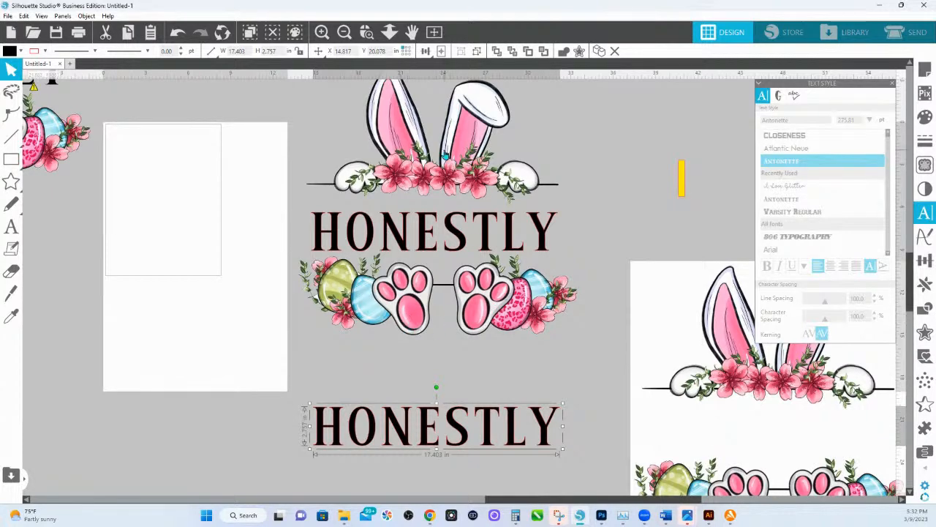
# Compare the selection boxes of the live text and the converted copy, and move the converted copy slightly up toward the artwork.
pyautogui.click(461, 235)
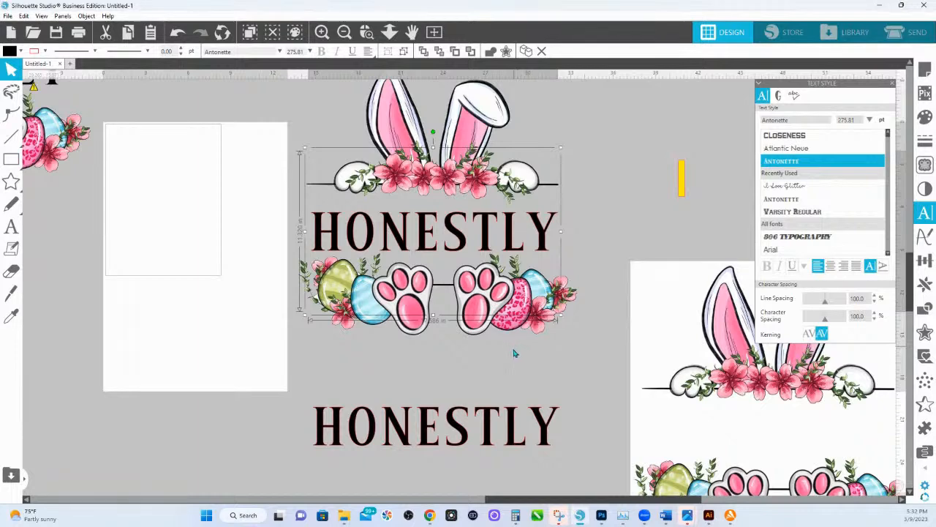
pyautogui.click(487, 428)
pyautogui.click(487, 428)
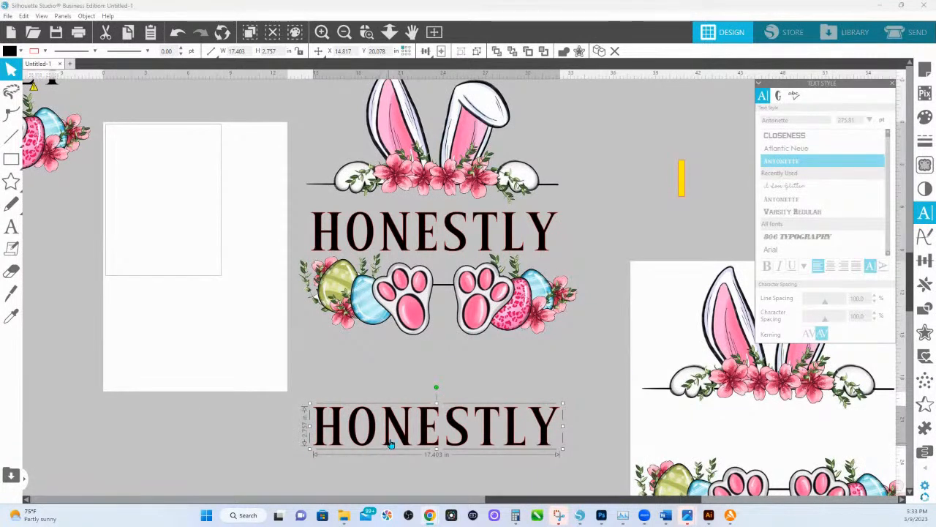
pyautogui.moveTo(393, 437); pyautogui.dragTo(395, 417)
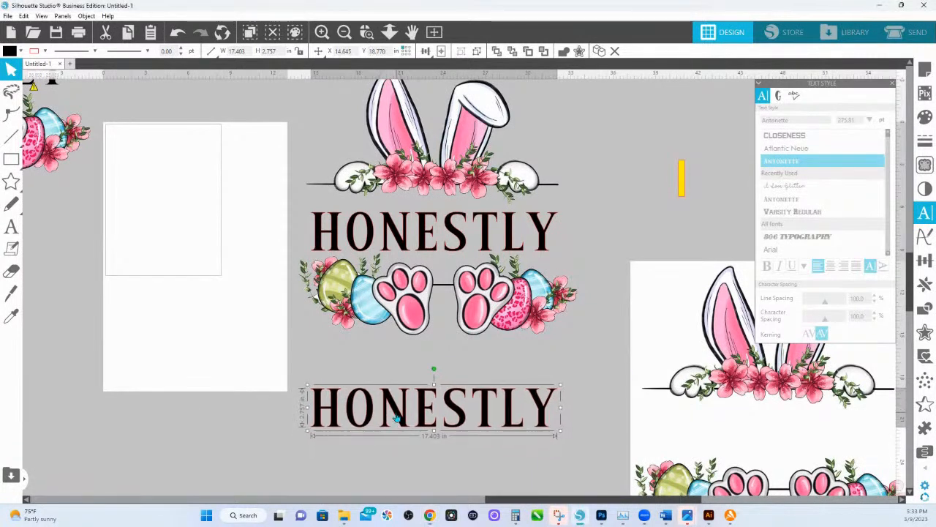
# Enlarge the live "HONESTLY" text to about 280 pt and reposition it between the bunny ears and feet.
pyautogui.click(401, 247)
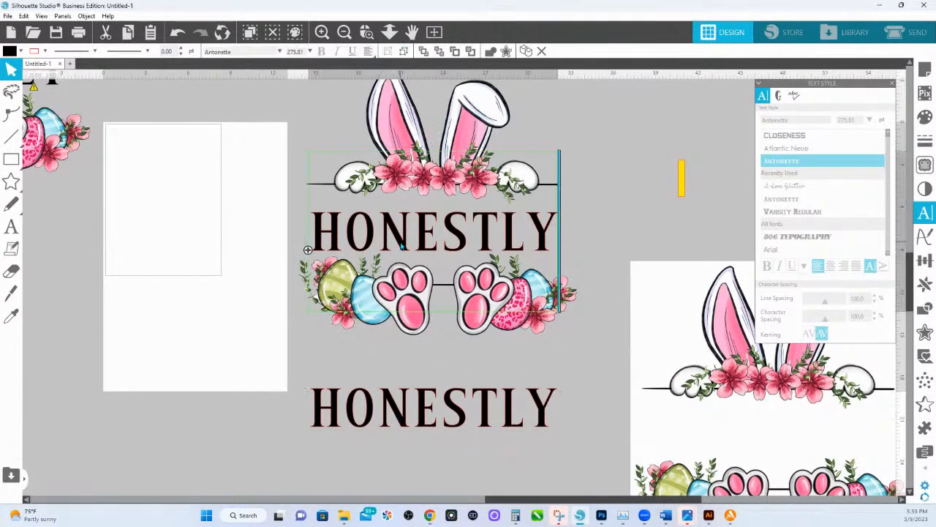
pyautogui.click(585, 209)
pyautogui.moveTo(541, 240); pyautogui.dragTo(540, 210)
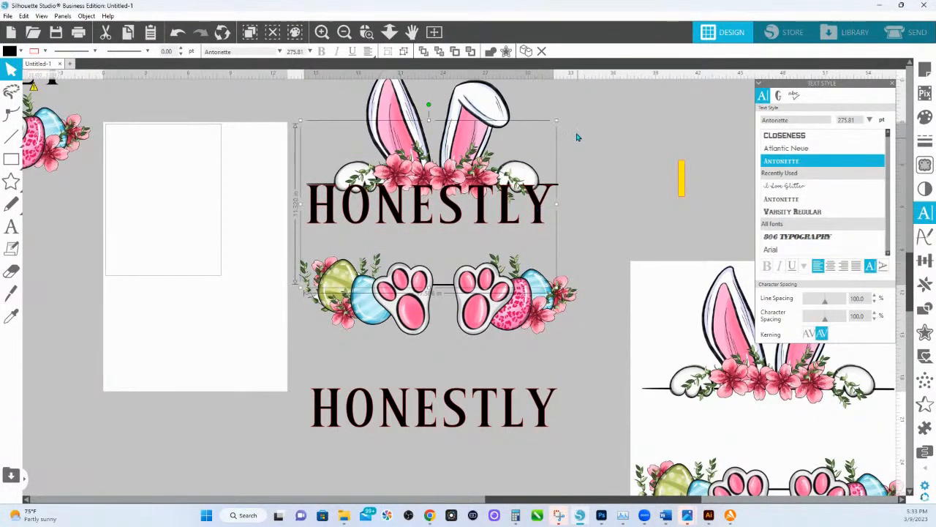
pyautogui.moveTo(556, 120); pyautogui.dragTo(560, 121)
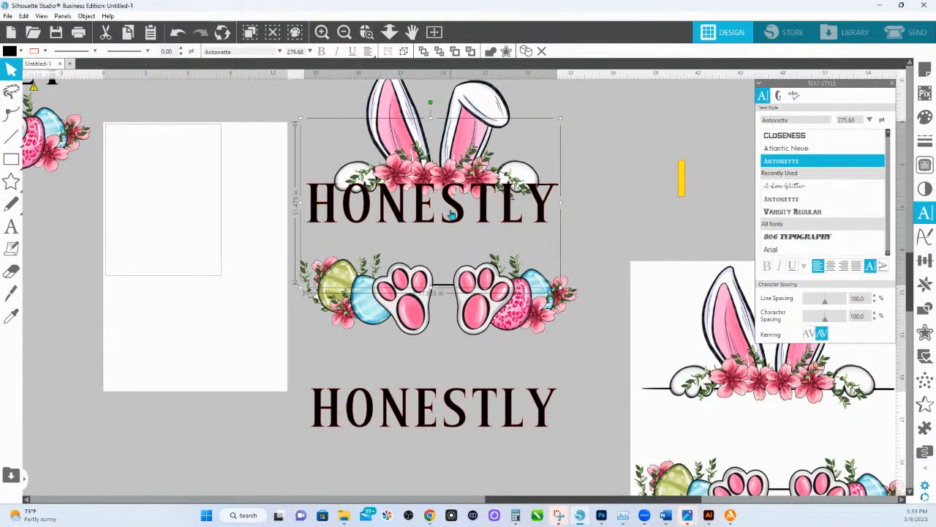
pyautogui.moveTo(462, 214); pyautogui.dragTo(458, 240)
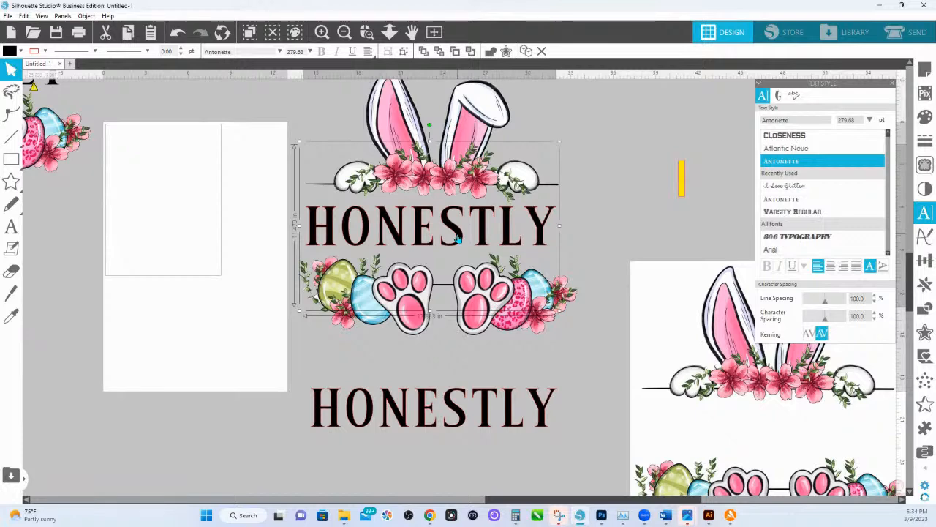
# Duplicate the live "HONESTLY" text and fill the duplicate with pink sampled from the inside of the bunny ear.
pyautogui.rightClick(458, 239)
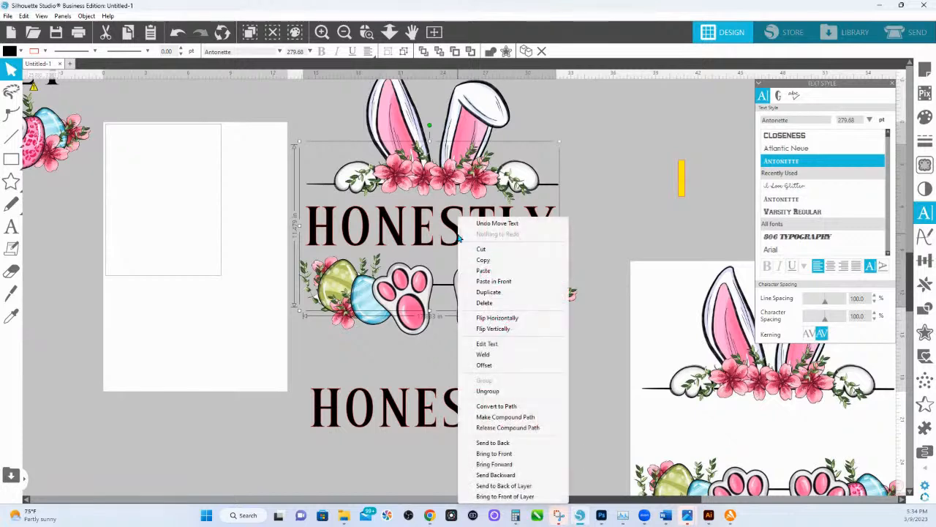
pyautogui.click(485, 292)
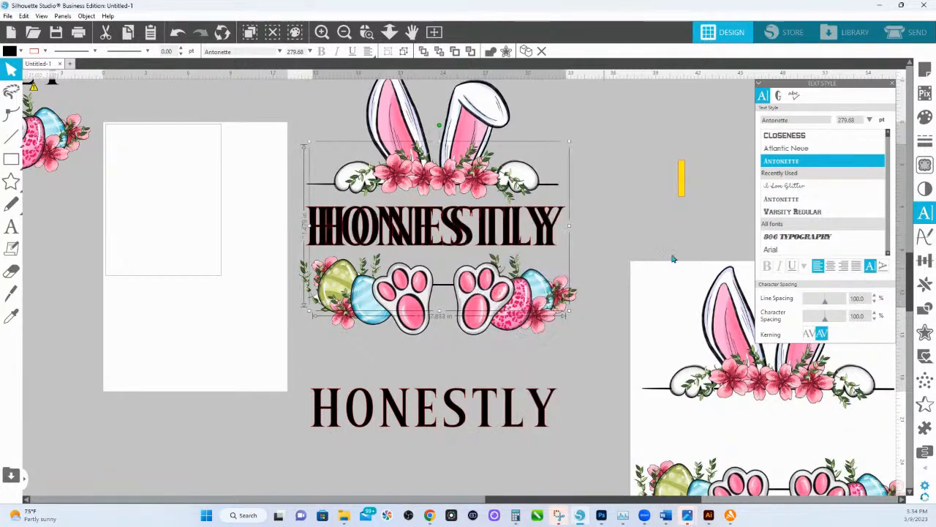
pyautogui.click(926, 118)
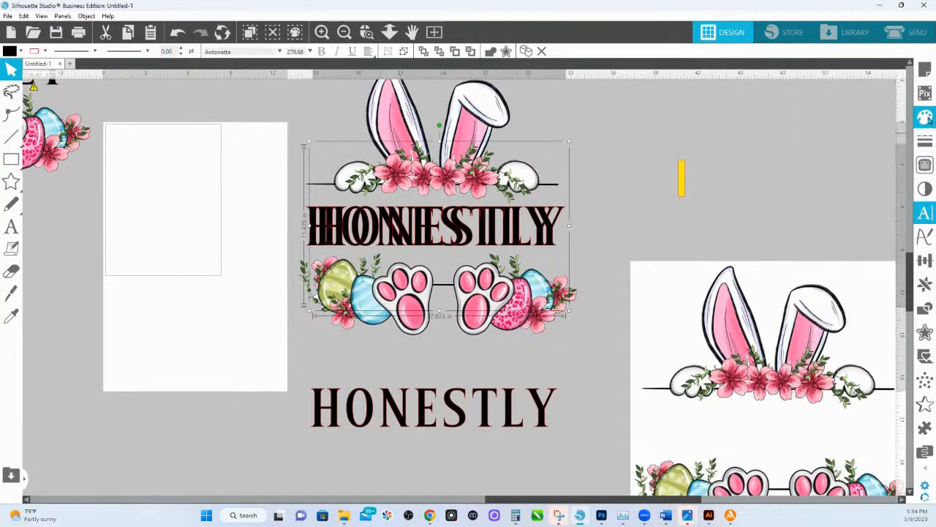
pyautogui.click(863, 123)
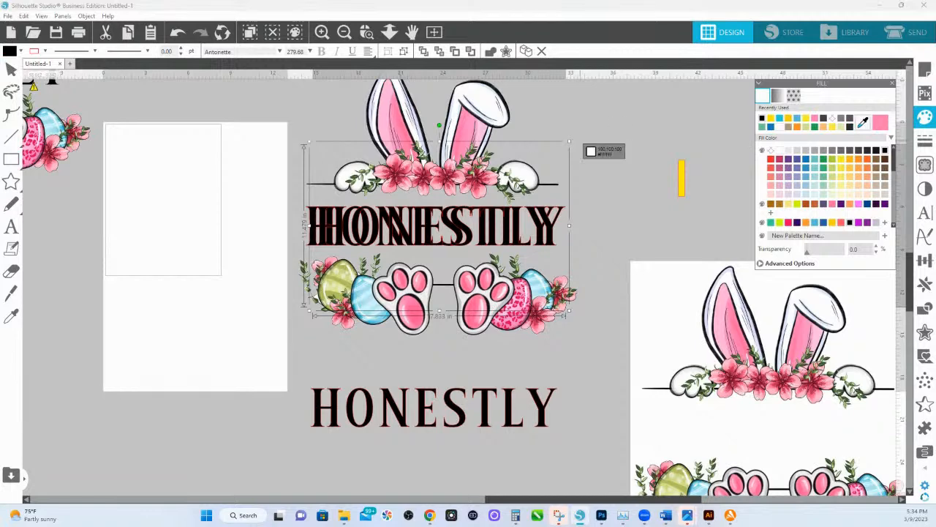
pyautogui.click(403, 133)
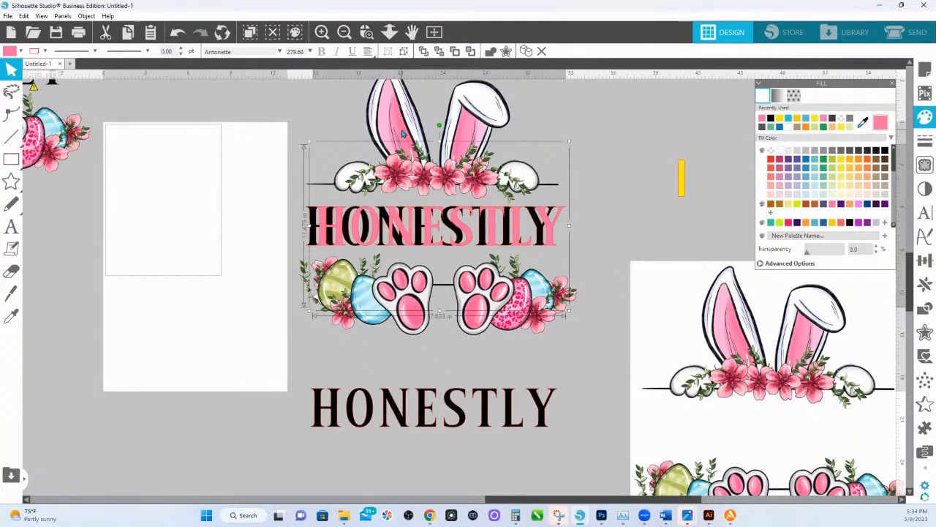
# Replace the wording of the pink duplicate with the person's two-word name in capital letters.
pyautogui.doubleClick(558, 227)
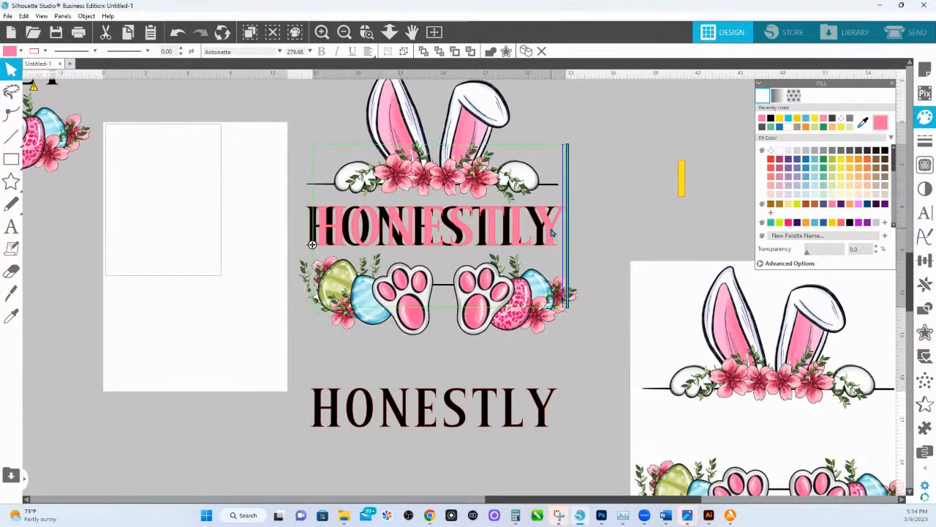
pyautogui.moveTo(559, 223); pyautogui.dragTo(317, 227)
pyautogui.write('SH')
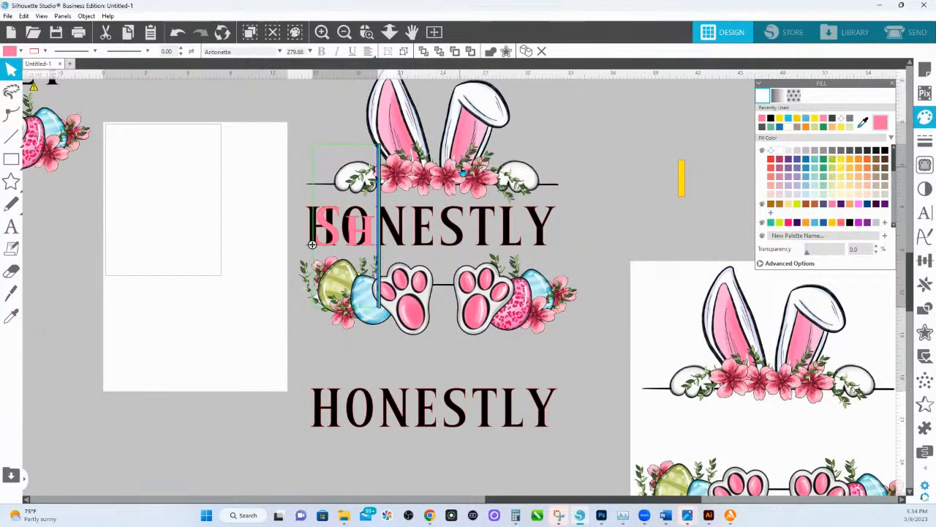
pyautogui.press('BackSpace')
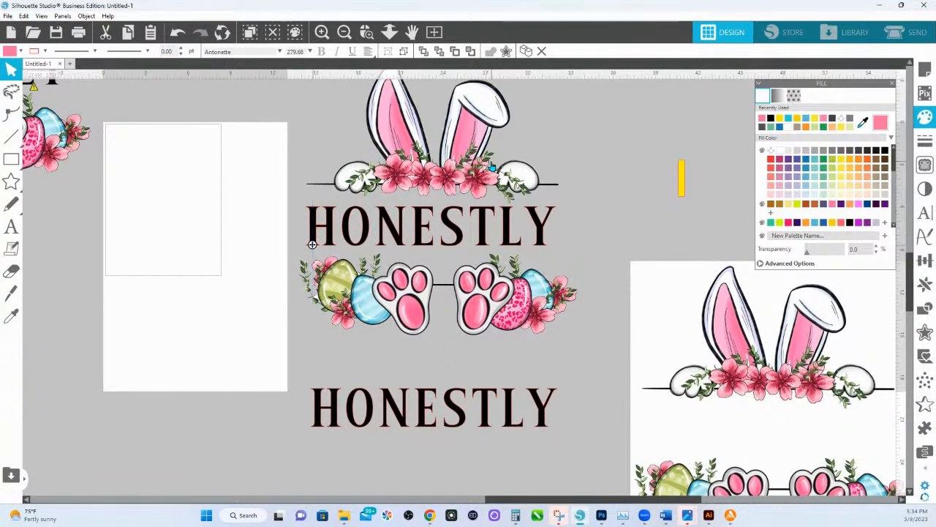
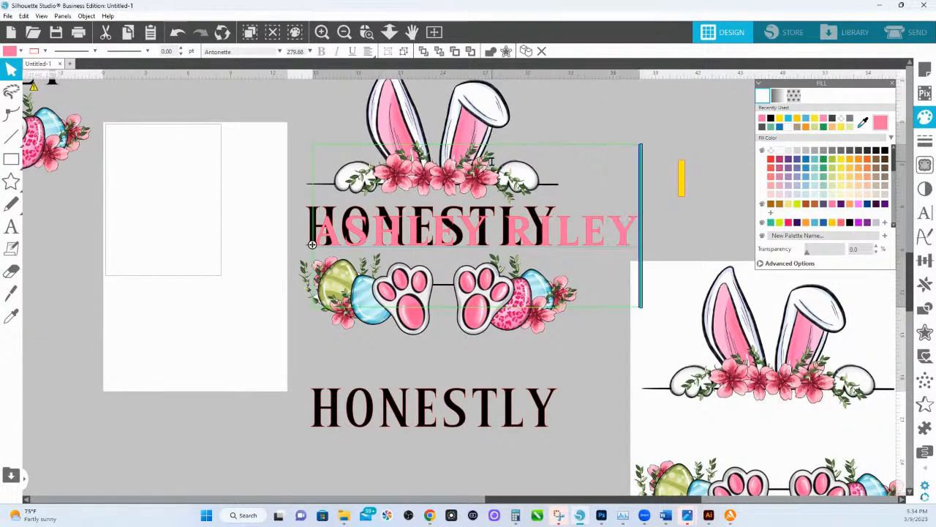
pyautogui.click(585, 142)
# Set the pink name in the I Love Glitter font, shrink it to about 196 pt and center it over "HONESTLY".
pyautogui.moveTo(565, 246); pyautogui.dragTo(535, 246)
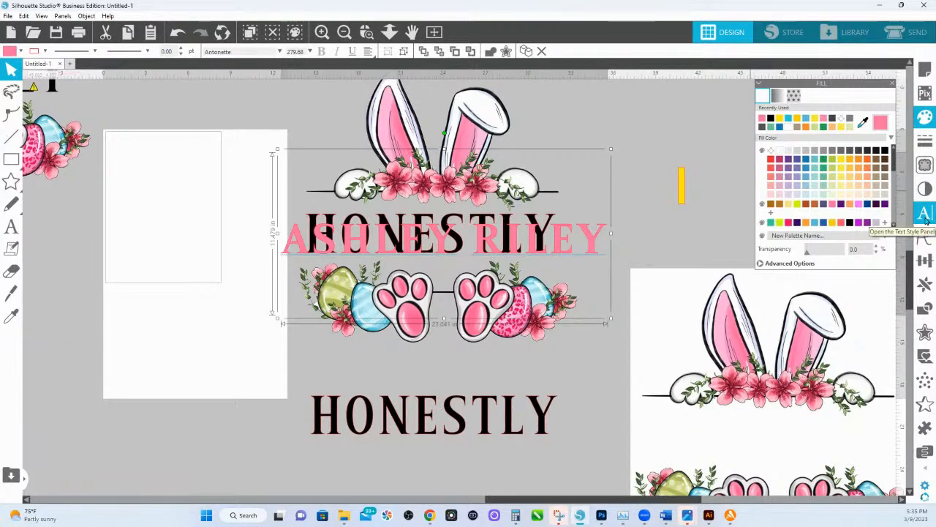
pyautogui.click(925, 219)
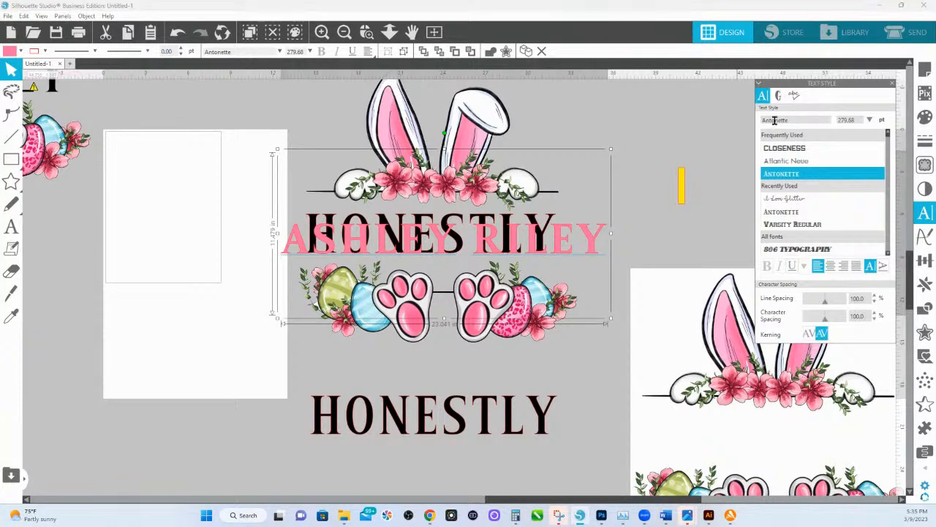
pyautogui.click(791, 202)
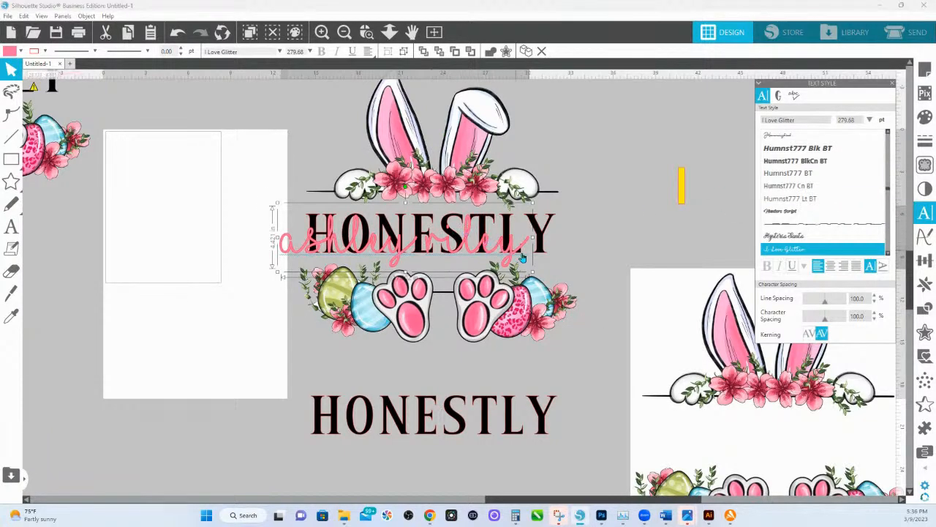
pyautogui.moveTo(510, 252); pyautogui.dragTo(533, 244)
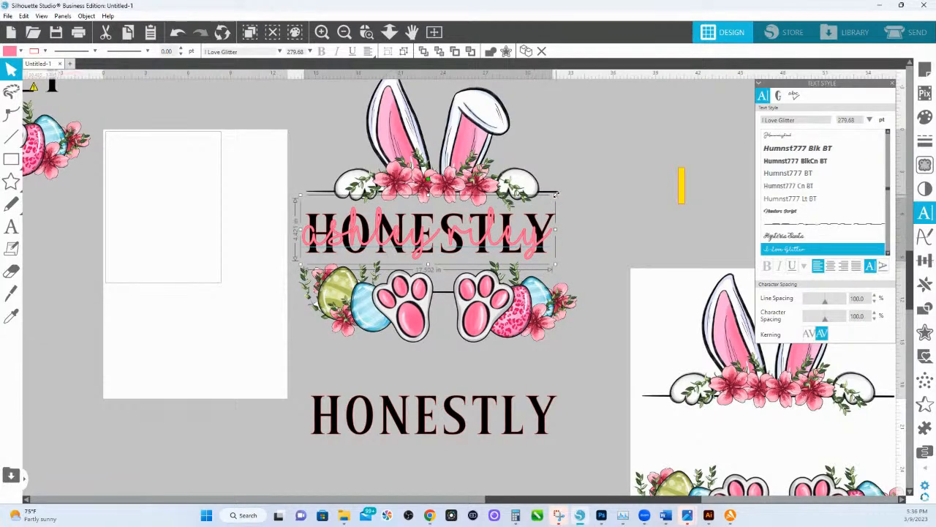
pyautogui.moveTo(554, 206); pyautogui.dragTo(465, 236)
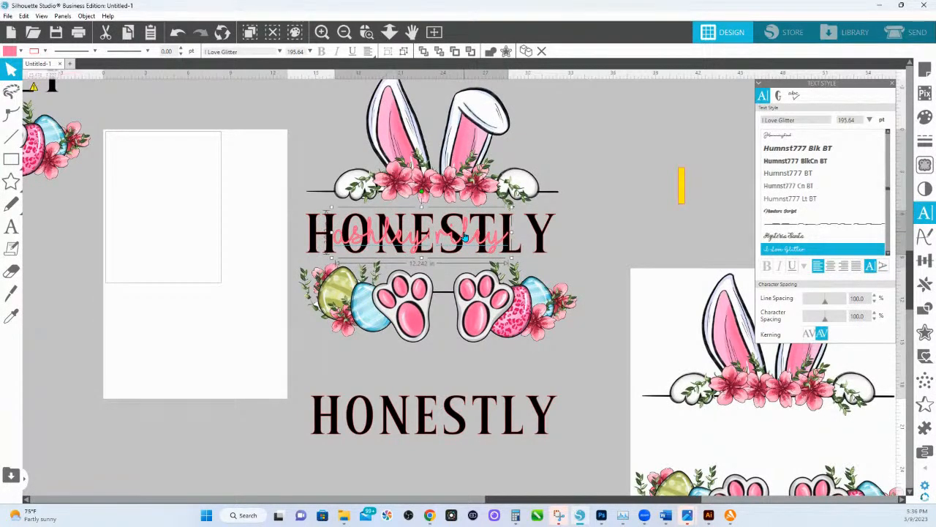
# Replace the space between the two words of the pink name with a single outlined-heart connector glyph.
pyautogui.click(367, 31)
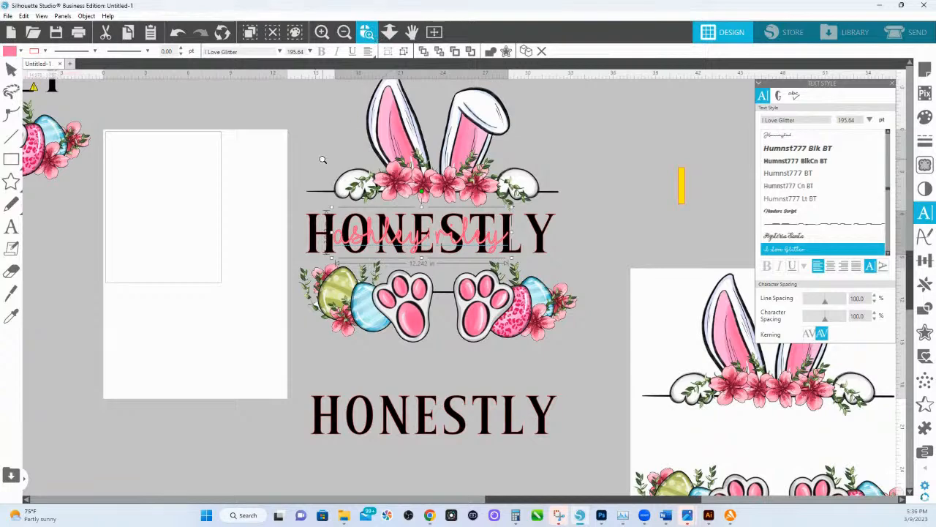
pyautogui.moveTo(318, 197); pyautogui.dragTo(665, 289)
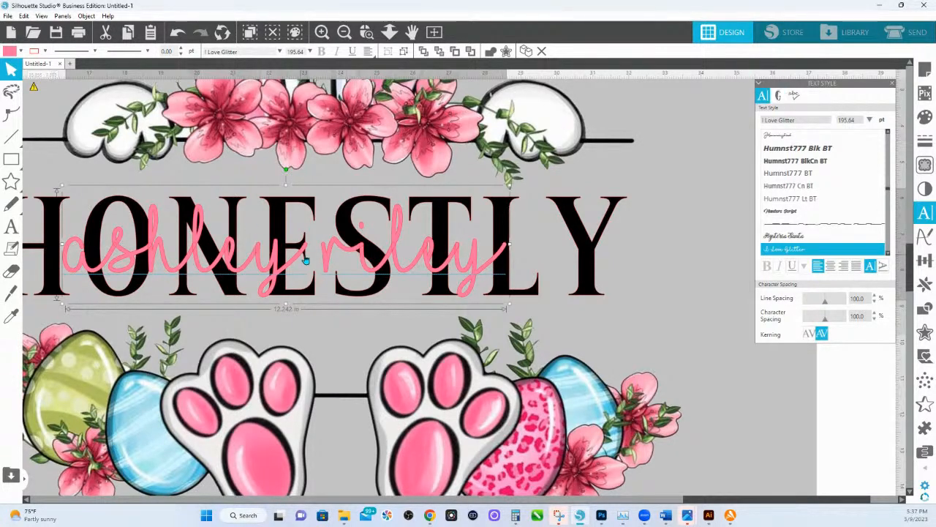
pyautogui.doubleClick(327, 261)
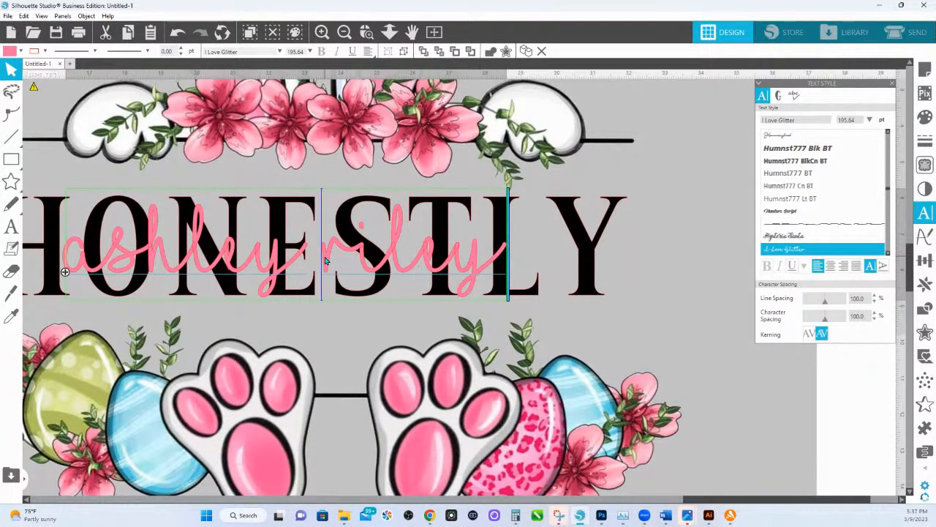
pyautogui.press('BackSpace')
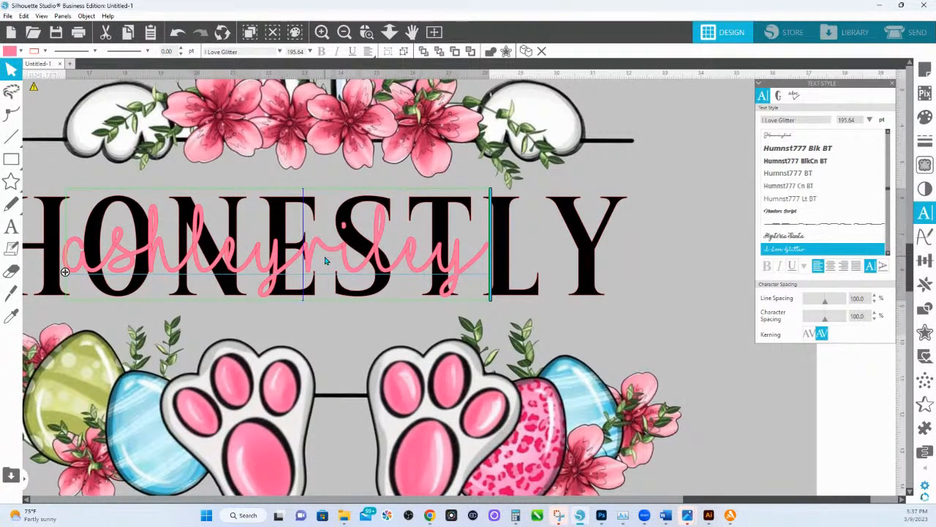
pyautogui.click(778, 96)
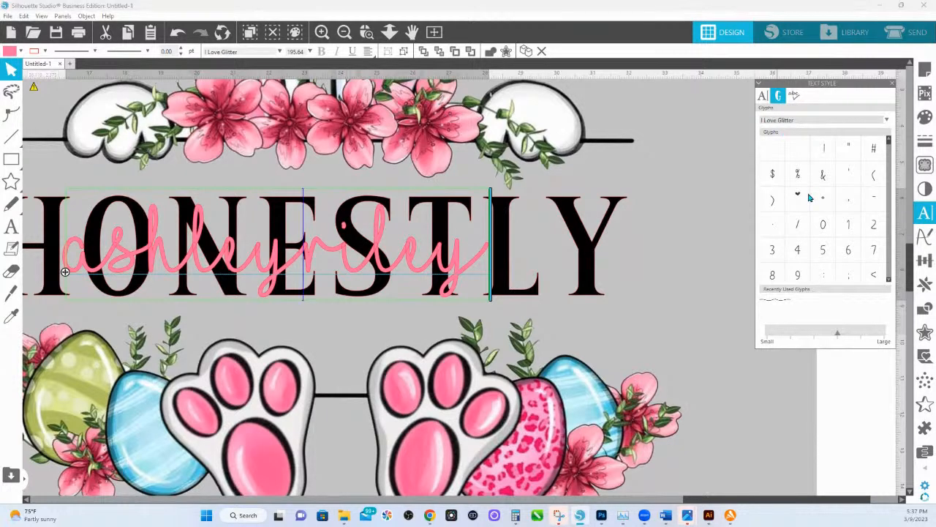
pyautogui.scroll(-3, 808, 199)
pyautogui.scroll(-5, 810, 201)
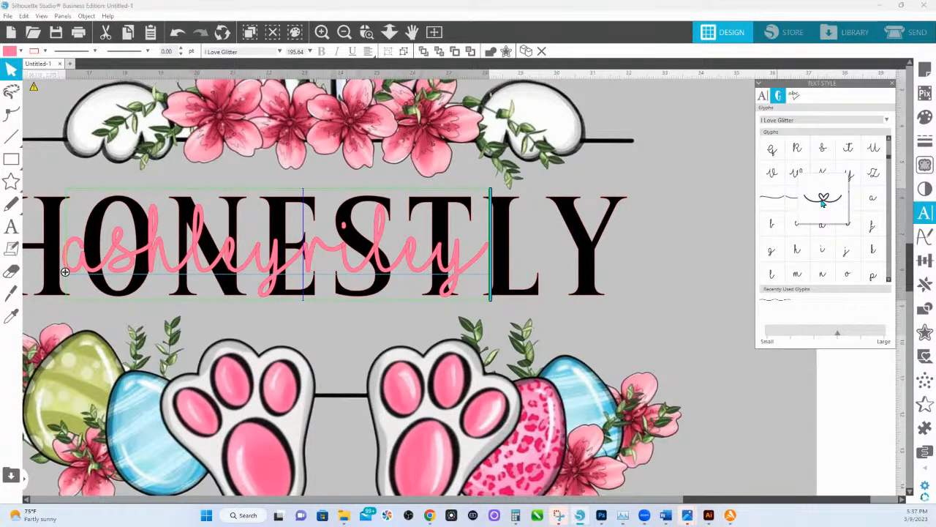
pyautogui.doubleClick(823, 204)
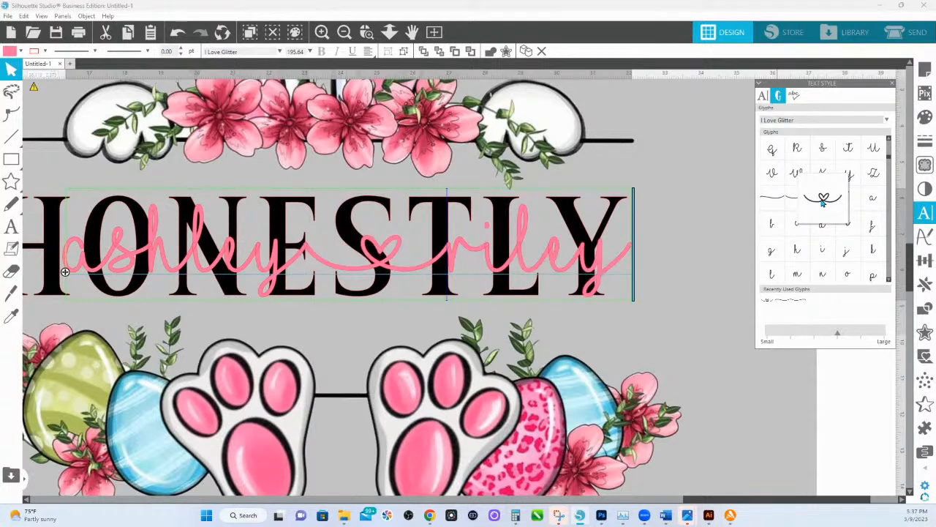
pyautogui.doubleClick(823, 204)
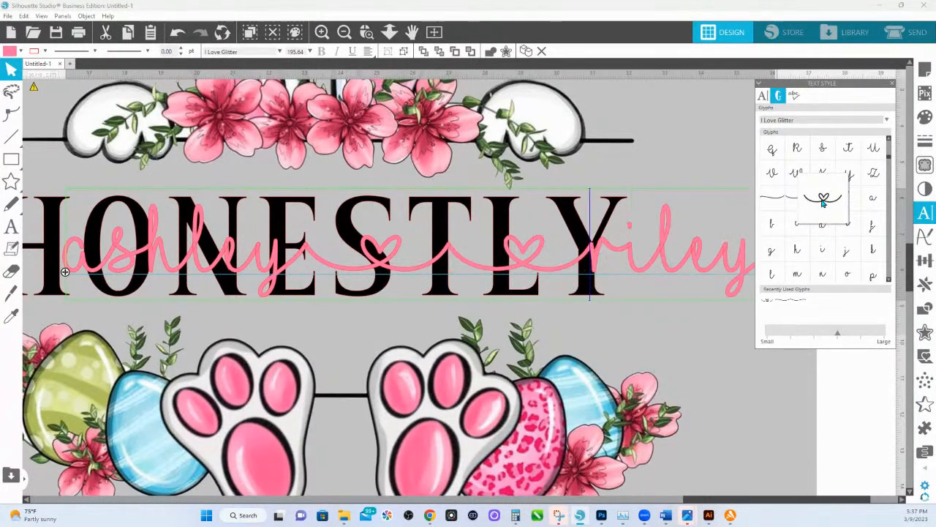
pyautogui.hotkey('ctrl', 'z')
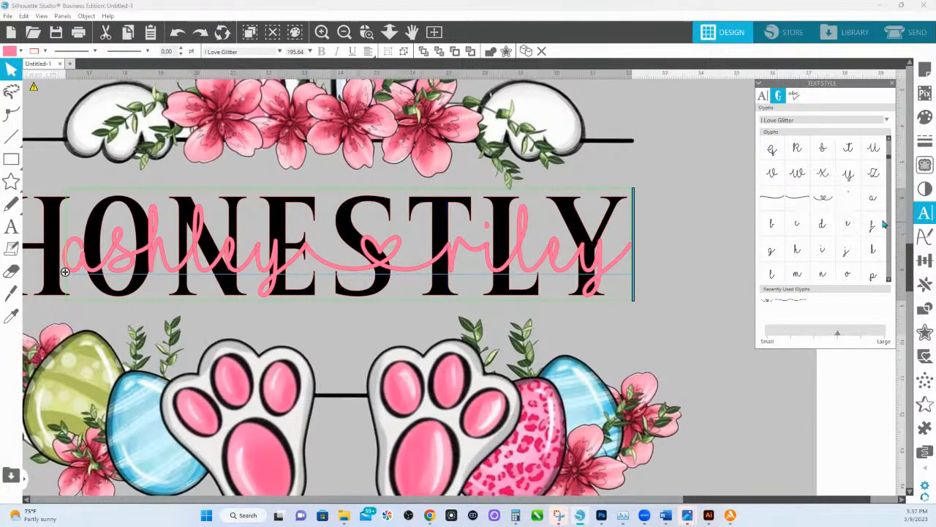
# Swap the outlined heart between the two words of the name for the filled-heart connector glyph.
pyautogui.scroll(-1, 841, 223)
pyautogui.scroll(-4, 844, 223)
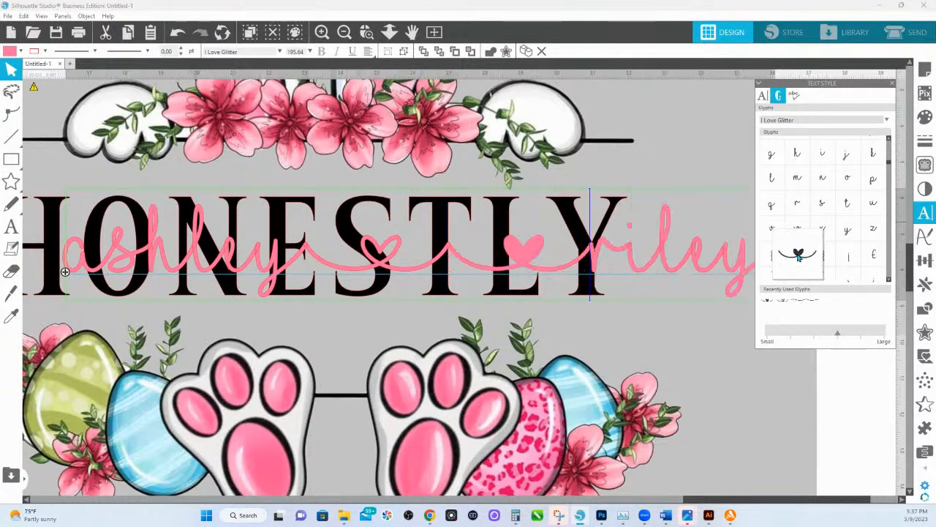
pyautogui.doubleClick(798, 256)
pyautogui.click(454, 254)
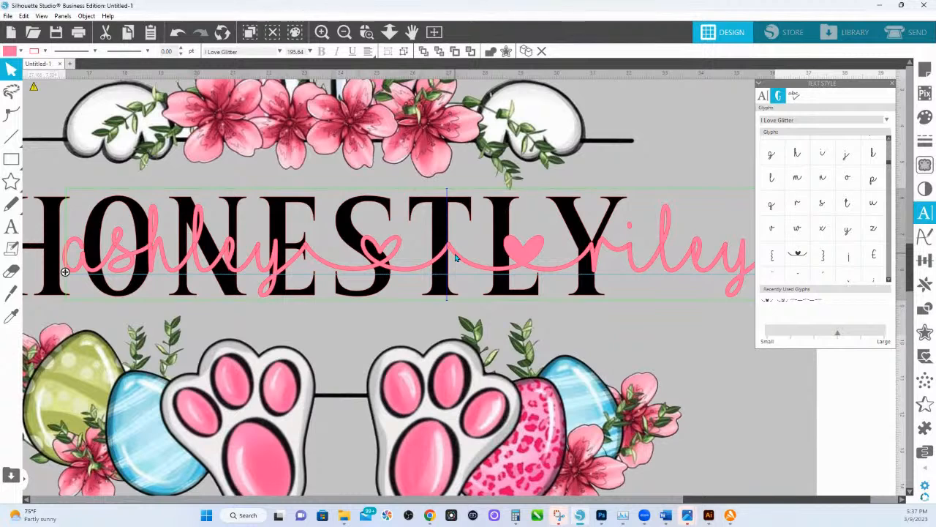
pyautogui.press('Delete')
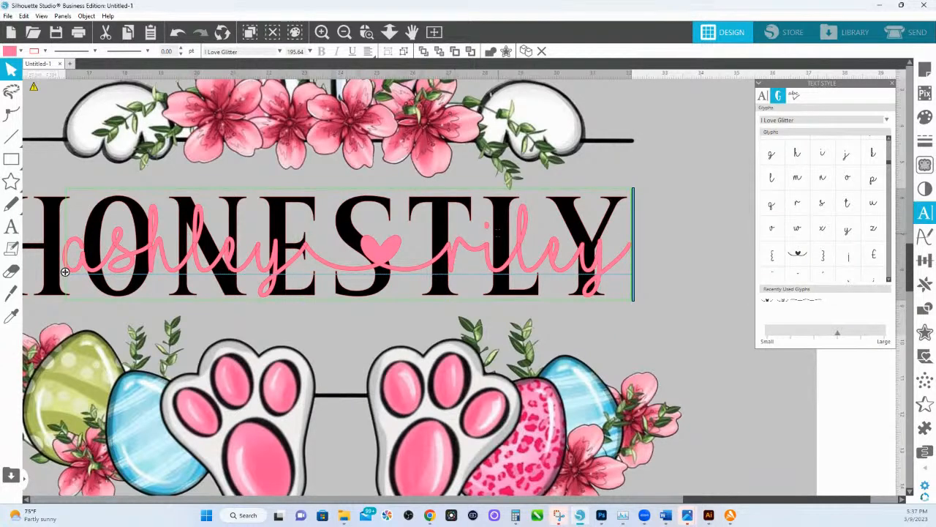
# Append the curved tail swash glyph to the end of the pink name.
pyautogui.click(506, 51)
pyautogui.scroll(2, 793, 220)
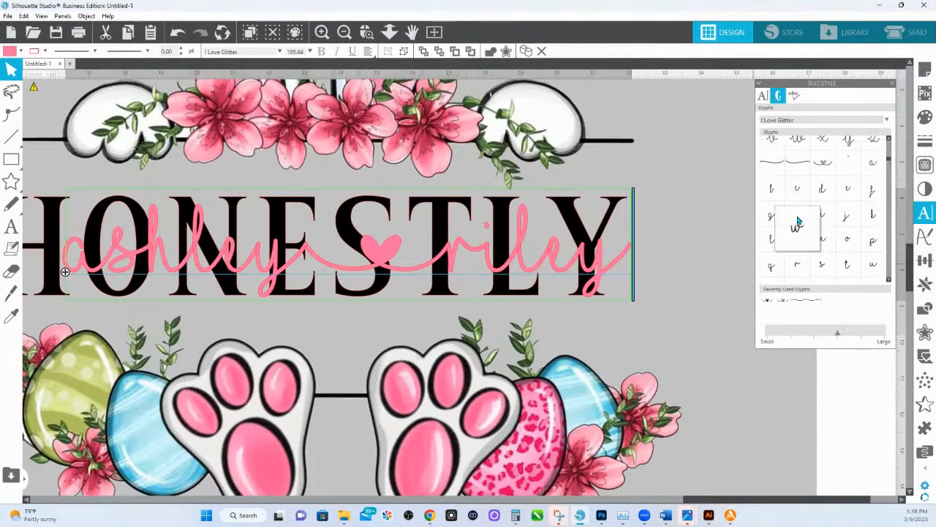
pyautogui.doubleClick(793, 169)
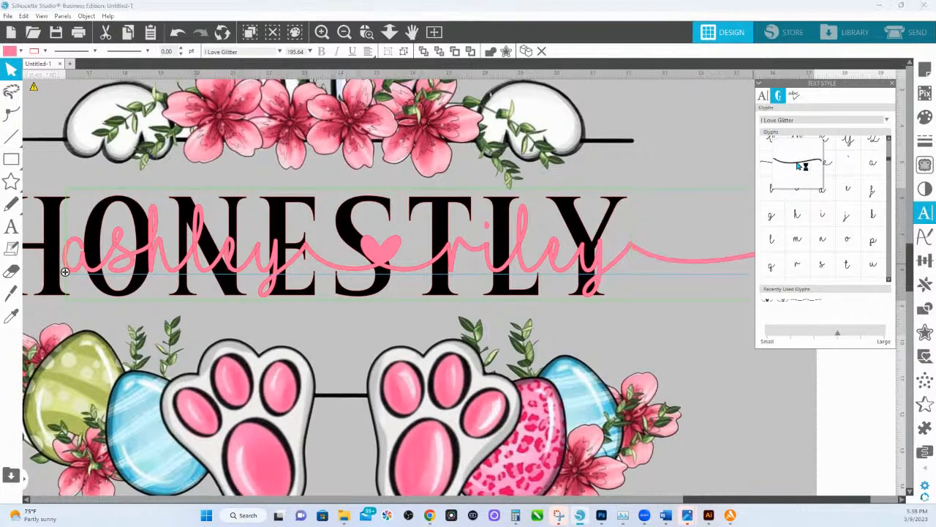
# Insert the leading swash glyph before the first letter of the pink name.
pyautogui.click(704, 324)
pyautogui.moveTo(704, 324); pyautogui.dragTo(932, 373)
pyautogui.doubleClick(408, 275)
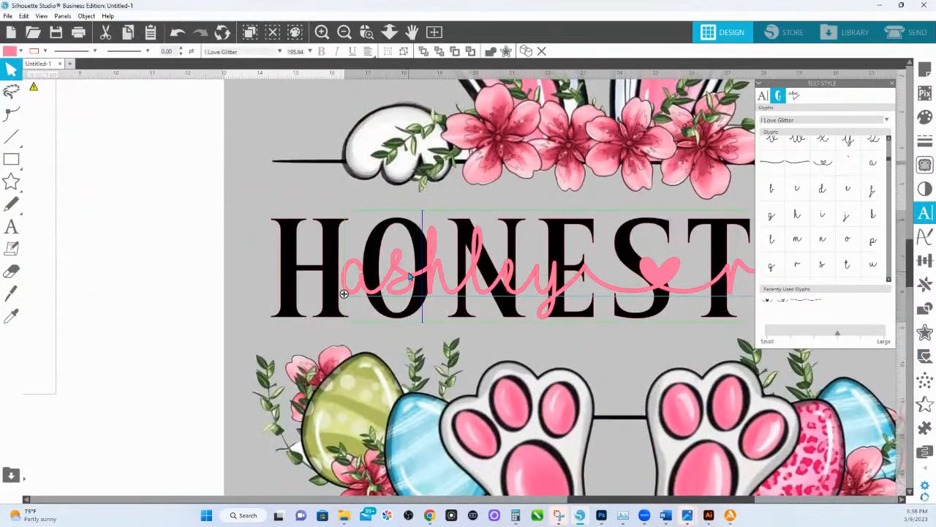
pyautogui.click(352, 267)
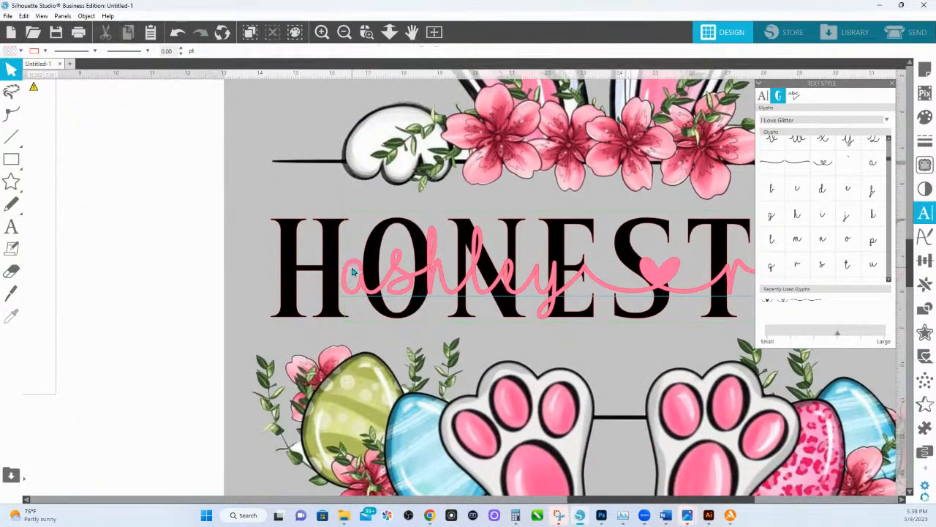
pyautogui.doubleClick(351, 269)
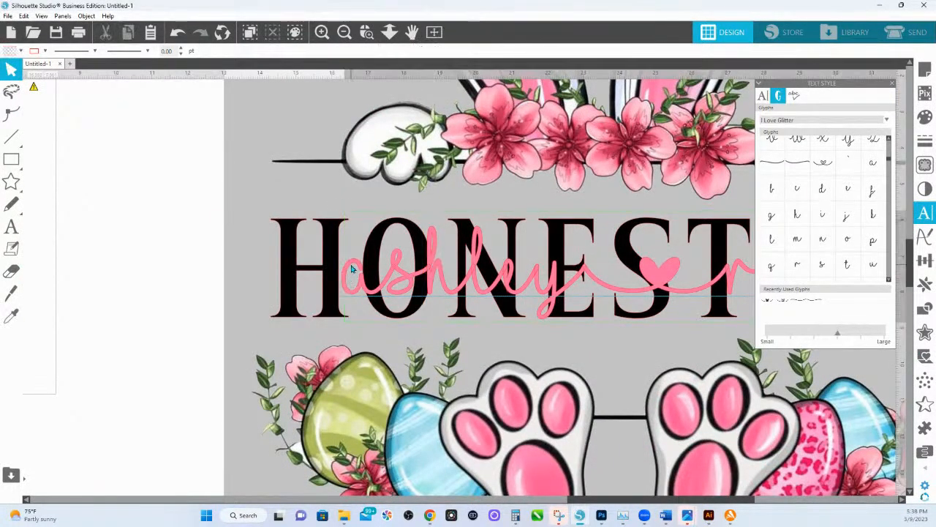
pyautogui.click(769, 163)
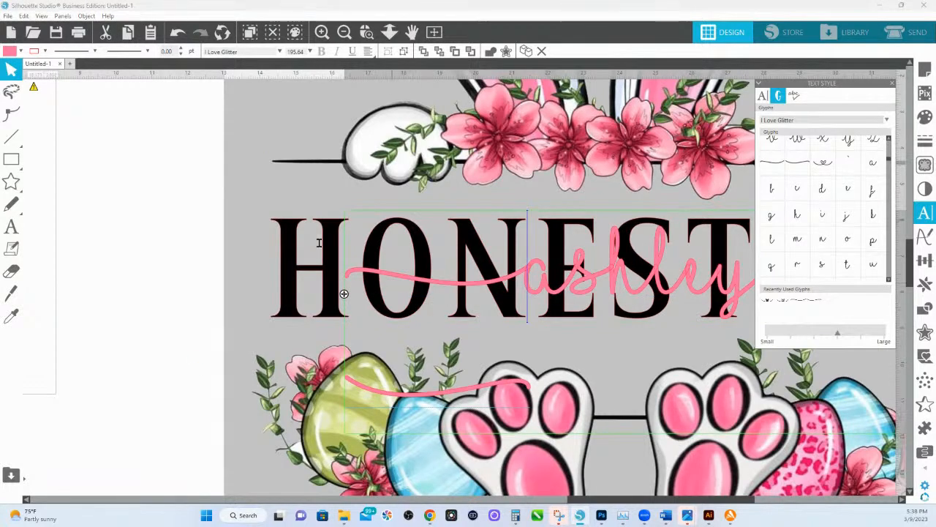
# Remove the break after the leading swash and widen the text frame until the name and both swashes fit on one line.
pyautogui.click(389, 32)
pyautogui.moveTo(411, 157); pyautogui.dragTo(409, 193)
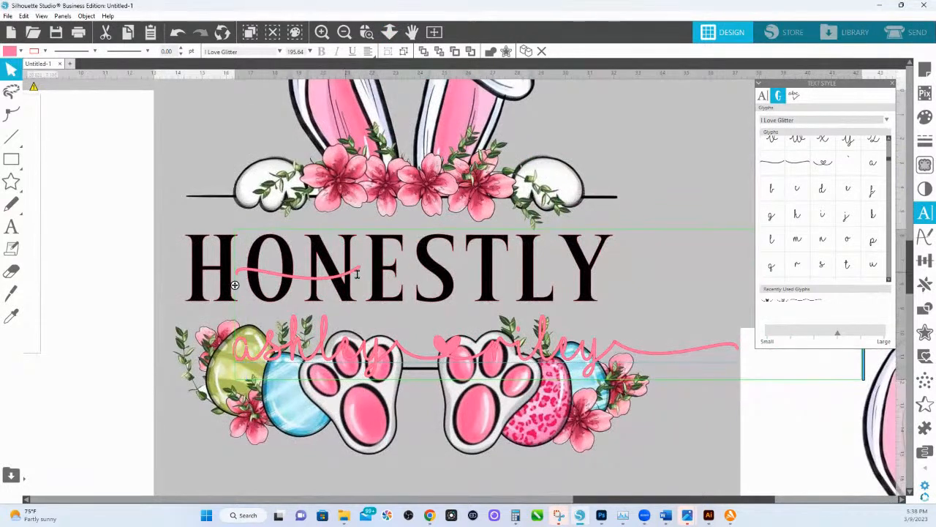
pyautogui.click(359, 276)
pyautogui.press('Delete')
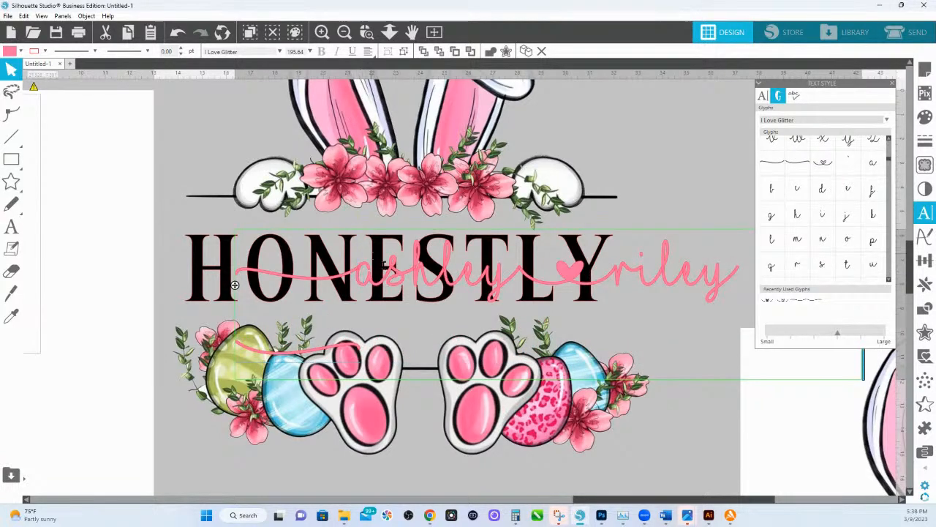
pyautogui.moveTo(670, 446); pyautogui.dragTo(470, 381)
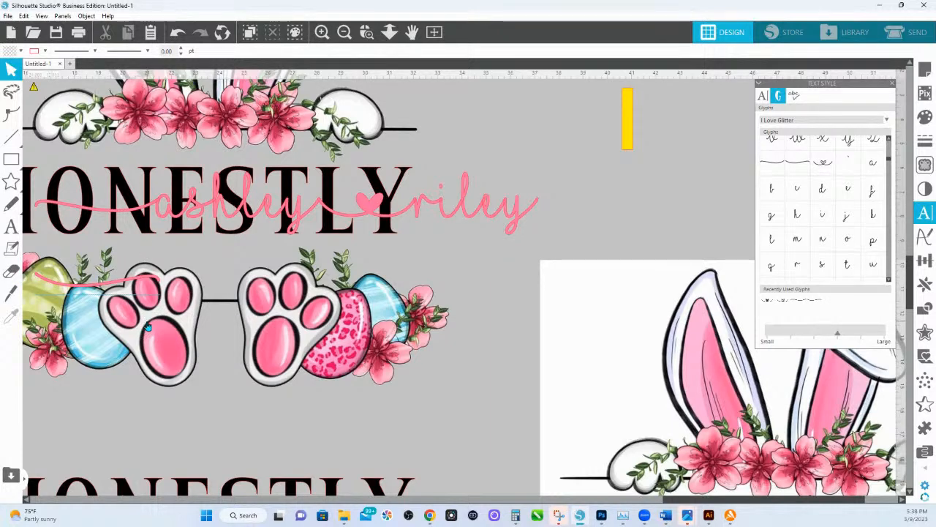
pyautogui.doubleClick(424, 209)
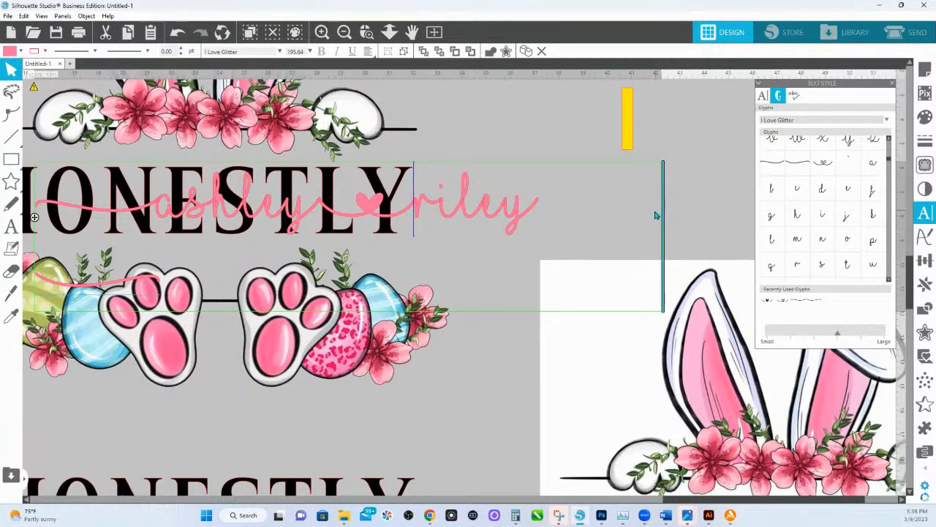
pyautogui.moveTo(663, 215); pyautogui.dragTo(692, 215)
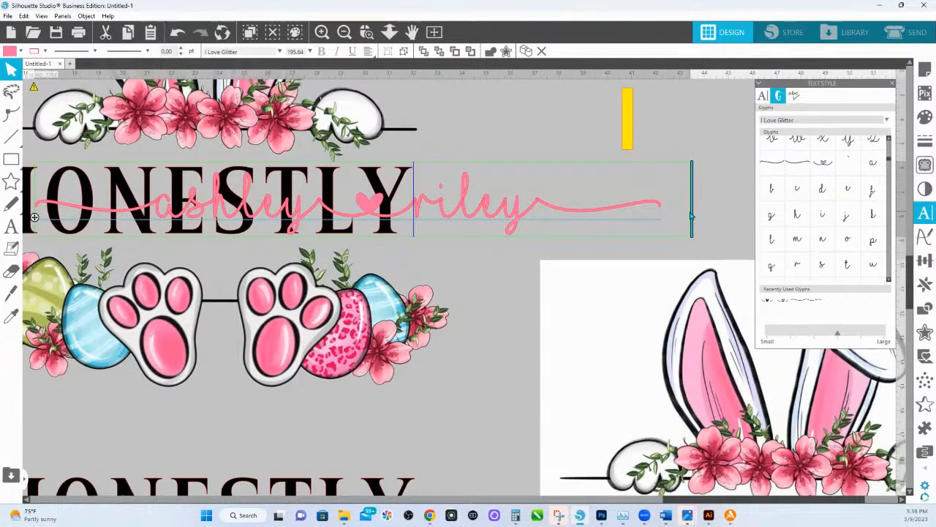
# Scale the swashed name to about 142 pt and center it across "HONESTLY", with the swashes extending slightly past both ends.
pyautogui.click(566, 152)
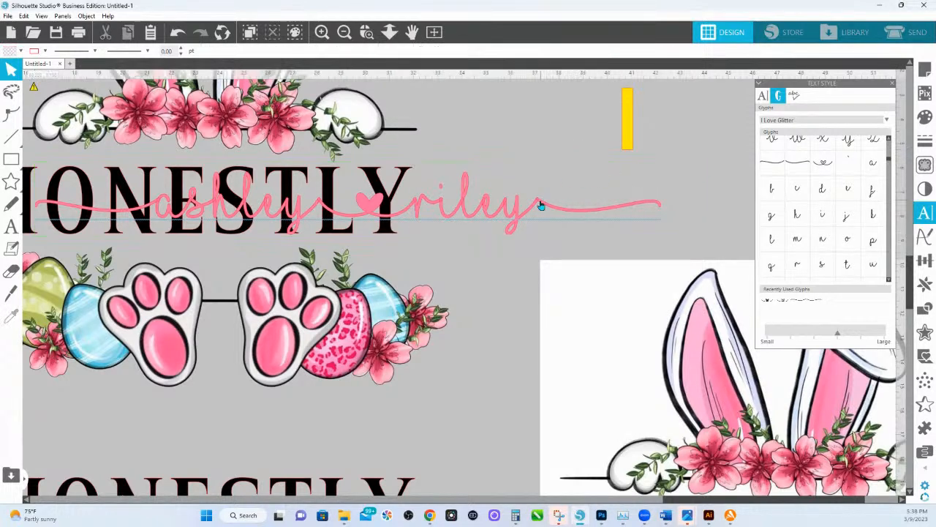
pyautogui.click(540, 207)
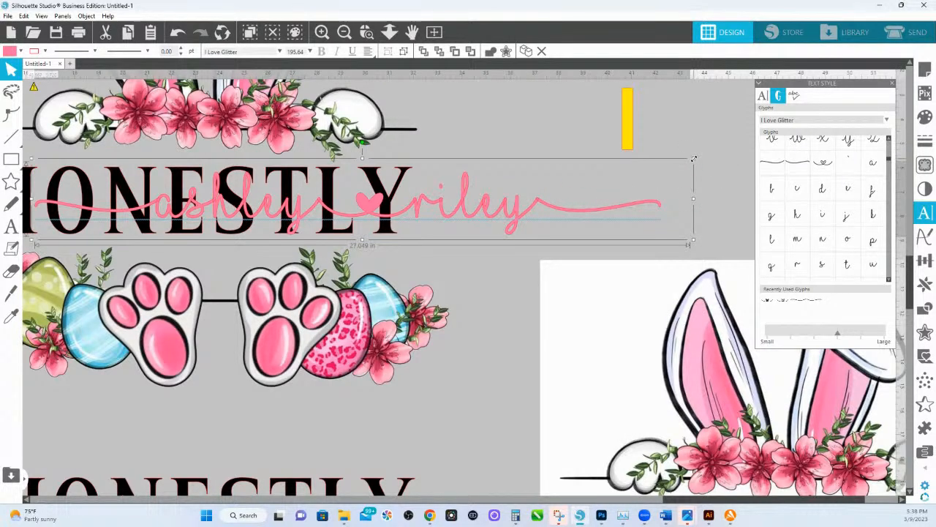
pyautogui.moveTo(694, 158); pyautogui.dragTo(462, 188)
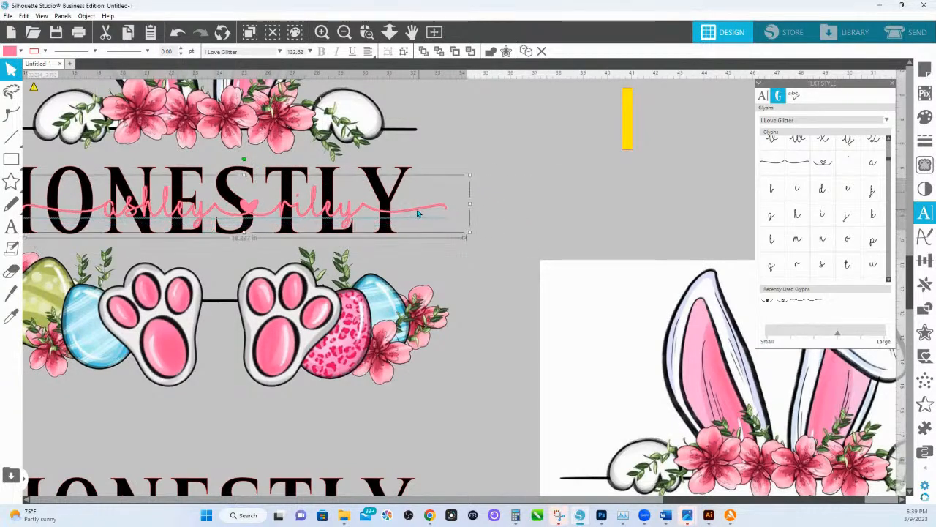
pyautogui.moveTo(433, 243); pyautogui.dragTo(547, 247)
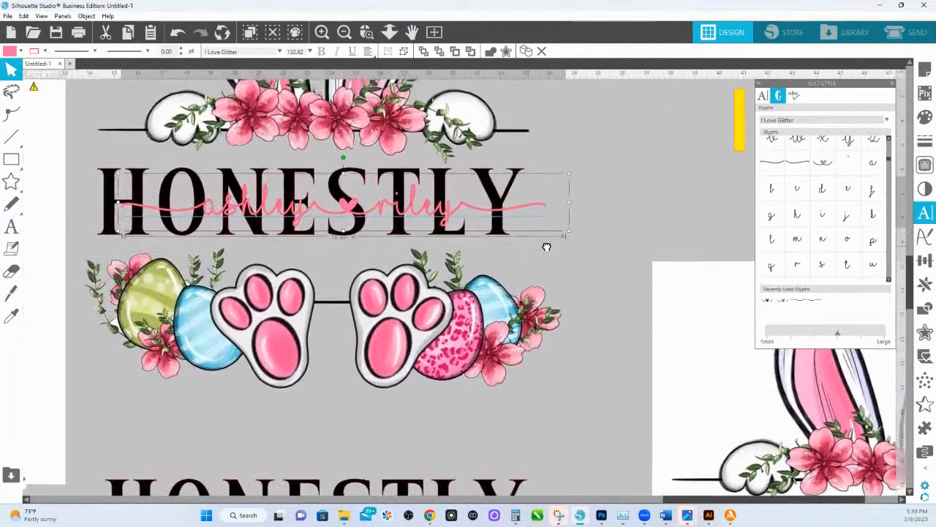
pyautogui.moveTo(386, 216); pyautogui.dragTo(356, 211)
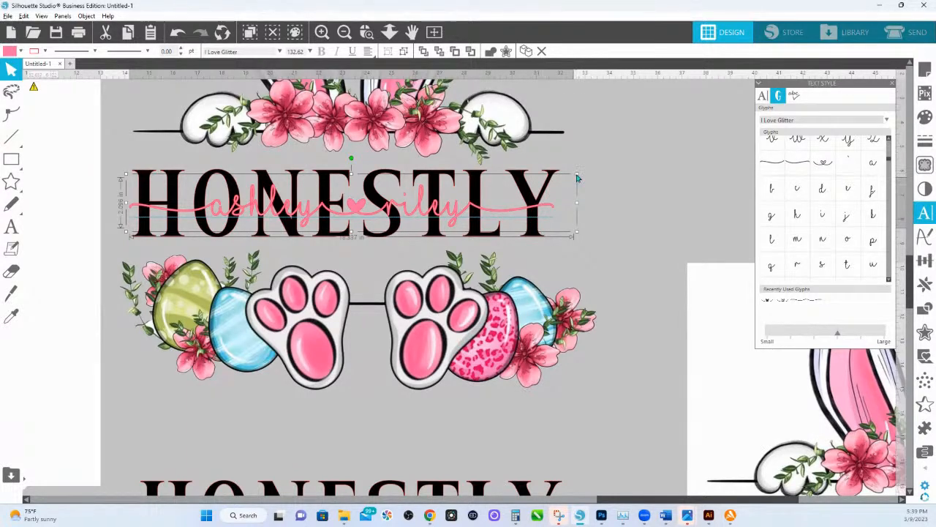
pyautogui.moveTo(576, 174); pyautogui.dragTo(591, 170)
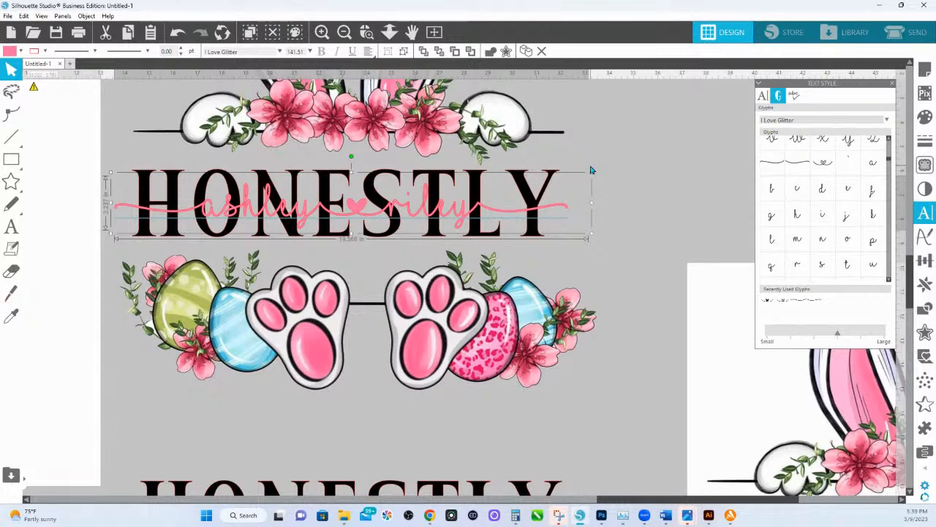
# Place a copy of the swashed pink name over the spare "HONESTLY" below the bunny paws.
pyautogui.rightClick(555, 211)
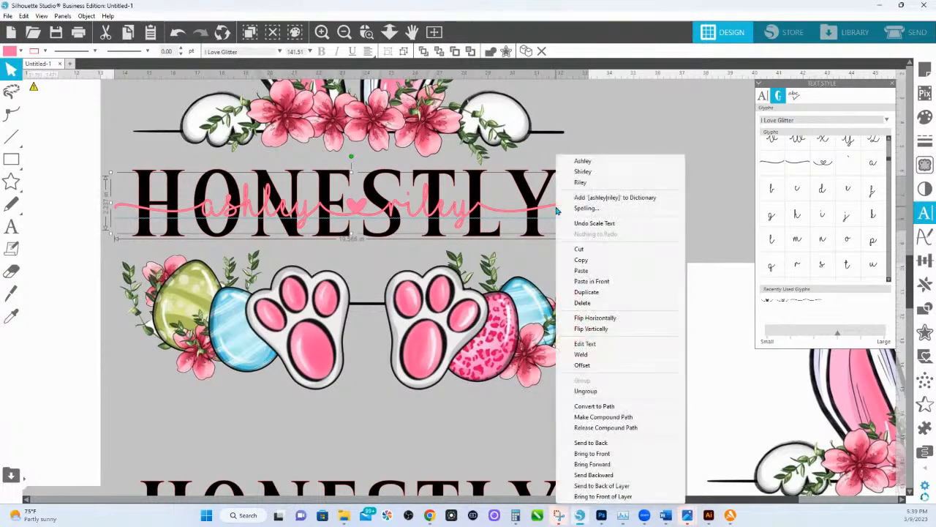
pyautogui.click(606, 122)
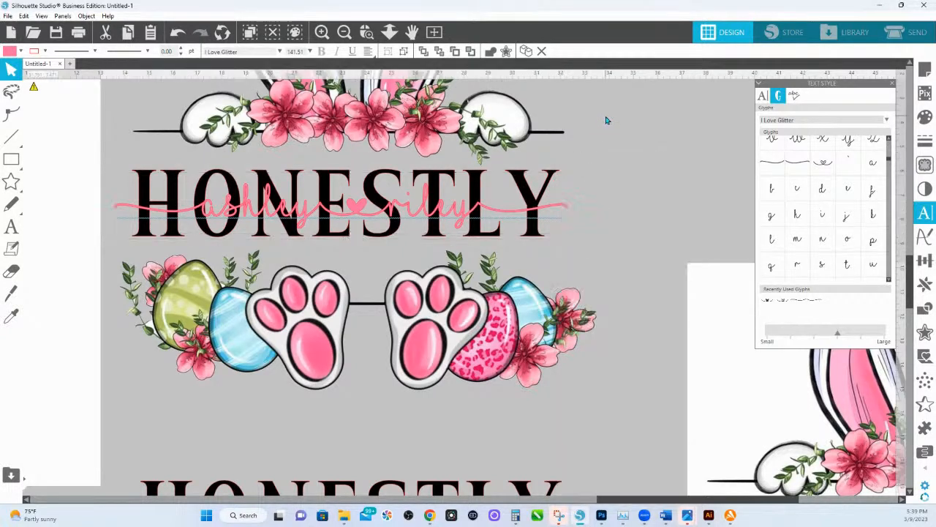
pyautogui.click(561, 210)
pyautogui.moveTo(561, 209); pyautogui.dragTo(578, 497)
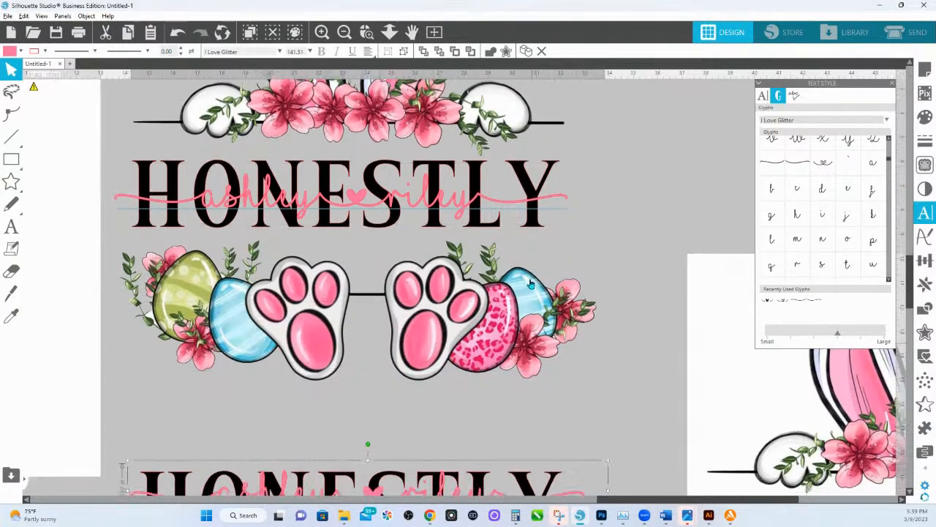
# Weld the pink name over the upper "HONESTLY" into joined shapes and group the result.
pyautogui.doubleClick(552, 198)
pyautogui.rightClick(553, 198)
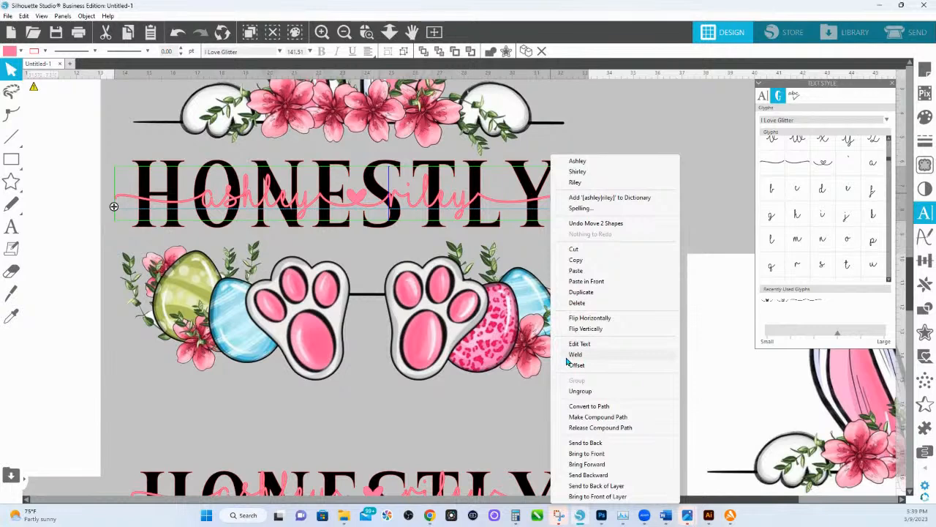
pyautogui.click(574, 359)
pyautogui.rightClick(463, 205)
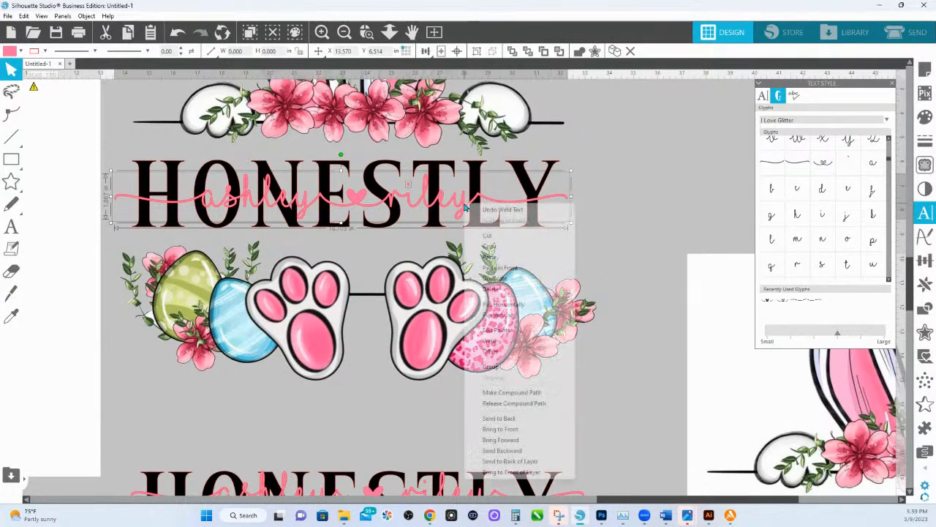
pyautogui.click(512, 368)
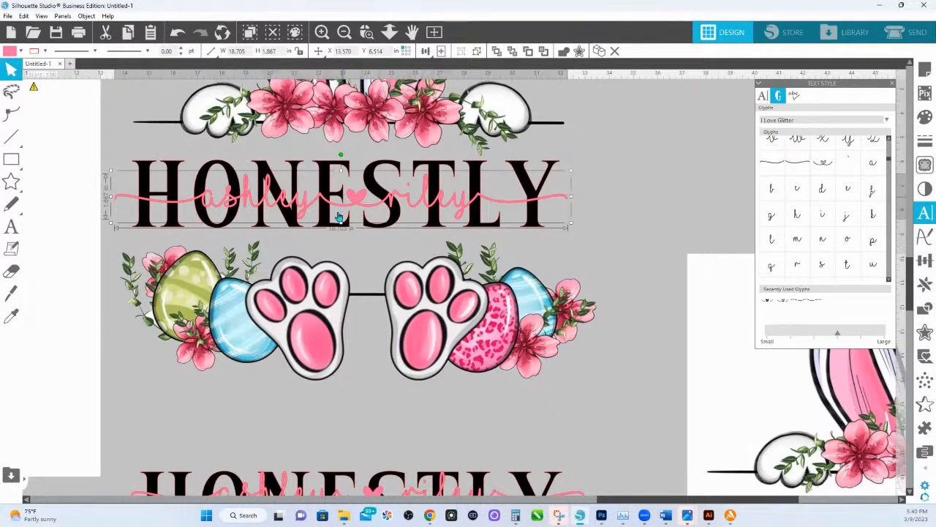
# Open Character Map on the I Love Glitter font and add the outlined heart (U+005F Low Line) to the characters to copy.
pyautogui.scroll(-3, 328, 242)
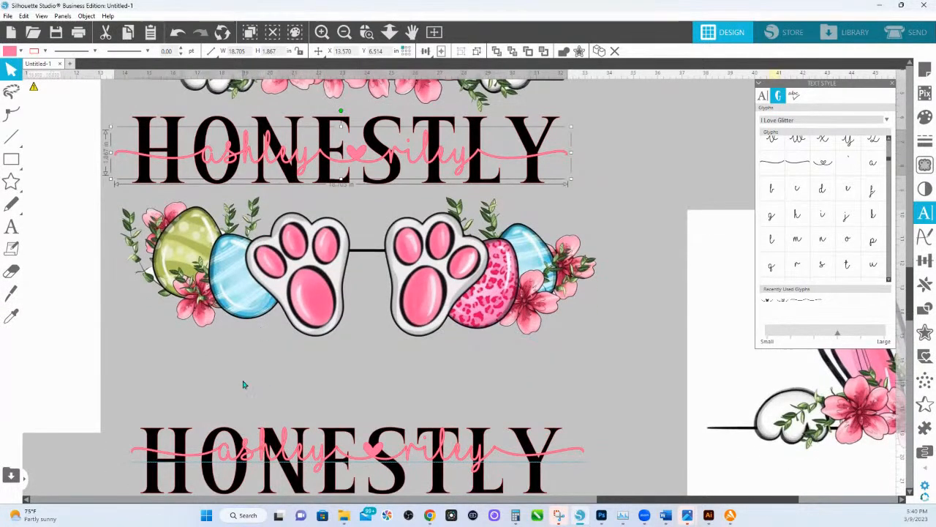
pyautogui.scroll(-6, 250, 342)
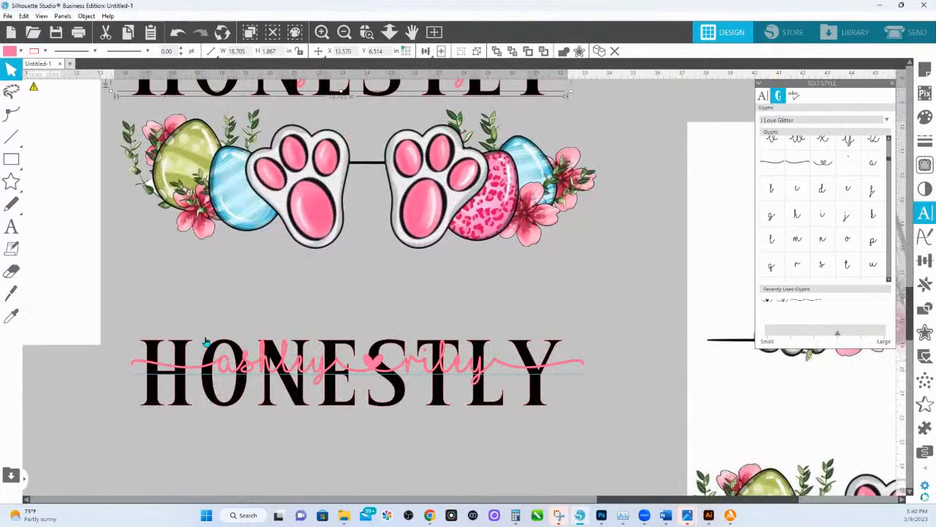
pyautogui.scroll(-2, 479, 316)
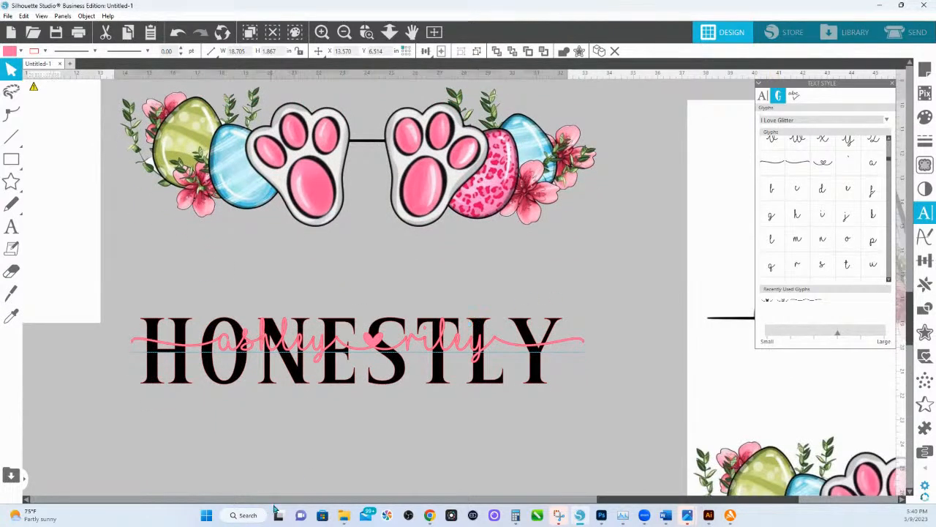
pyautogui.click(241, 516)
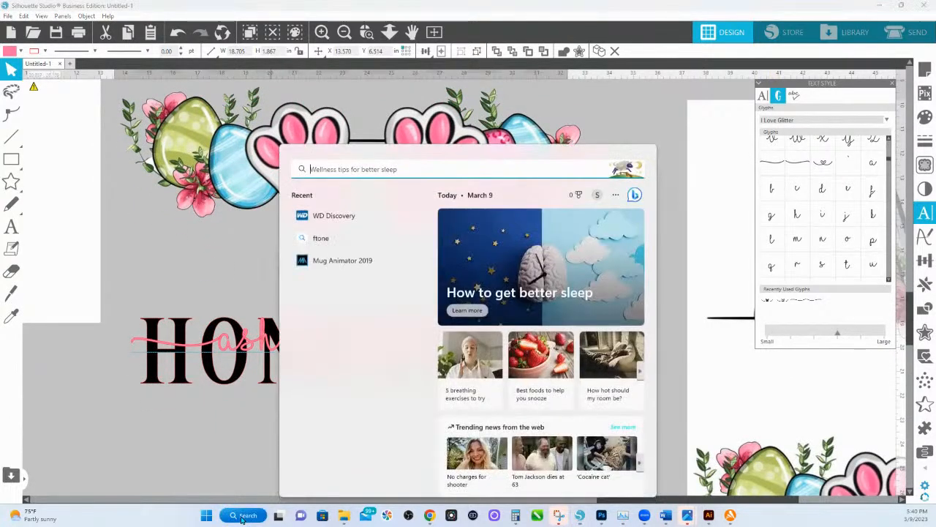
pyautogui.write('ch')
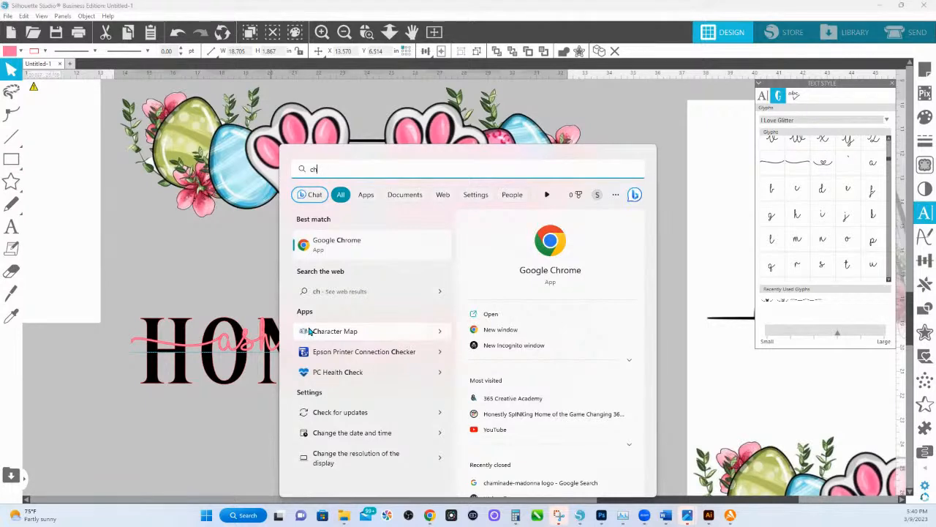
pyautogui.click(309, 332)
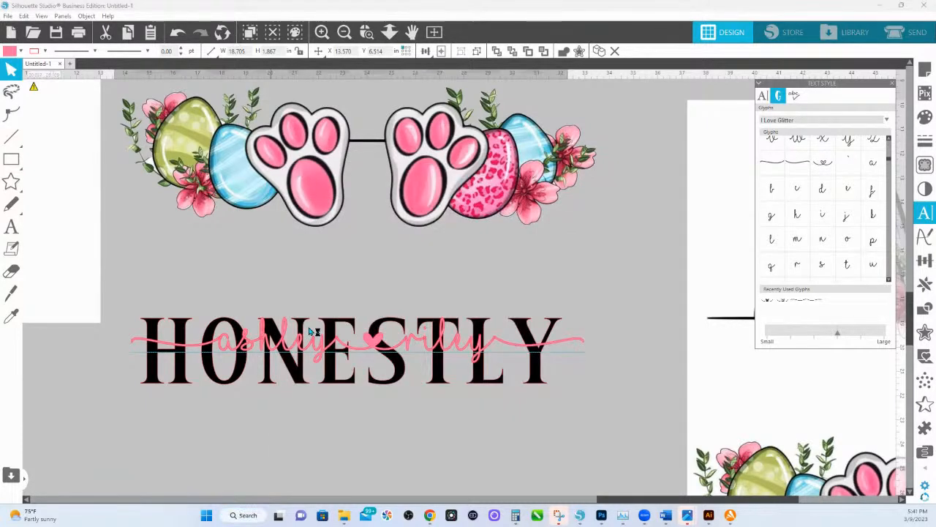
pyautogui.moveTo(935, 59); pyautogui.dragTo(343, 248)
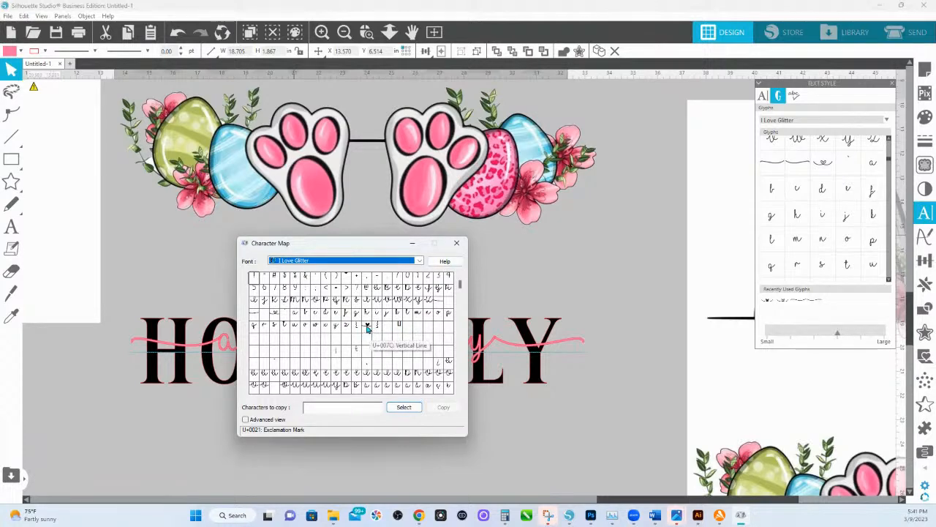
pyautogui.doubleClick(275, 317)
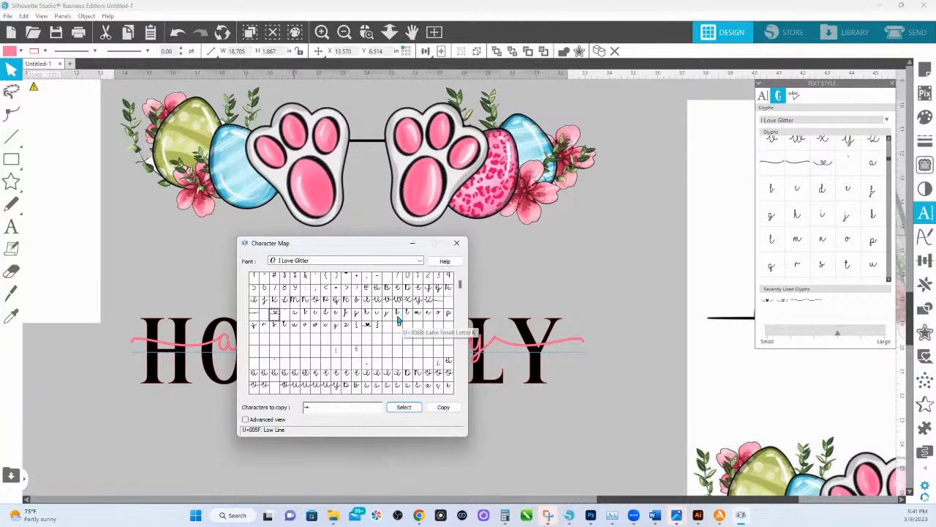
# Browse the I Love Glitter character grid in Character Map to examine which extra glyphs the font offers.
pyautogui.moveTo(461, 283)
pyautogui.mouseDown()
pyautogui.moveTo(460, 384)
pyautogui.moveTo(460, 280)
pyautogui.mouseUp()
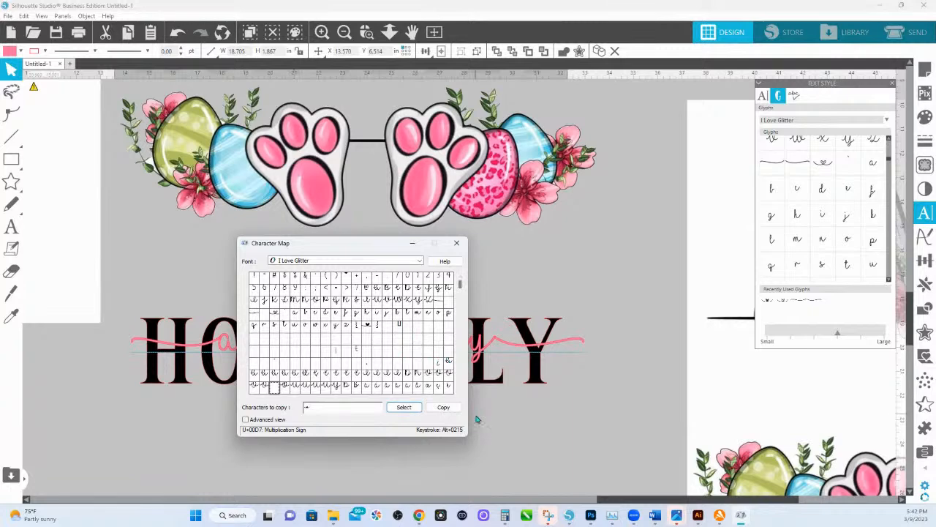
pyautogui.moveTo(461, 287)
pyautogui.mouseDown()
pyautogui.moveTo(459, 391)
pyautogui.moveTo(459, 278)
pyautogui.mouseUp()
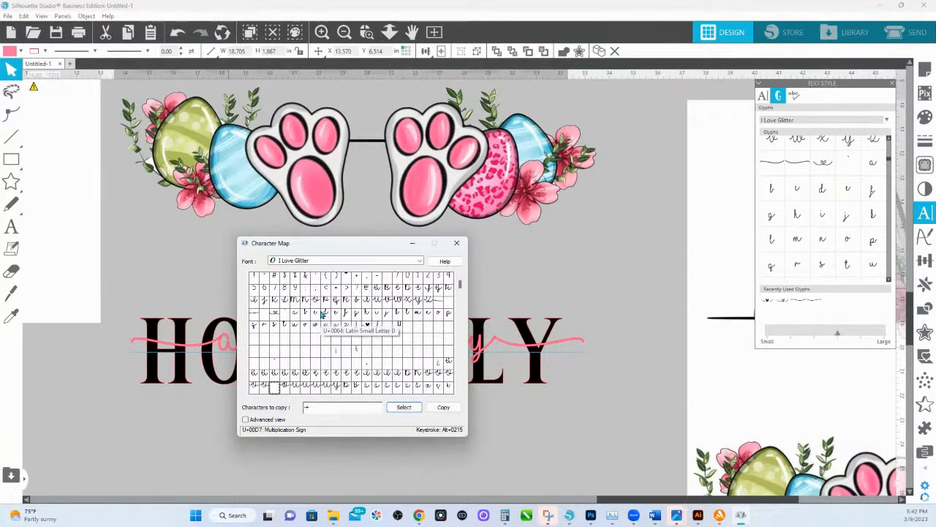
pyautogui.moveTo(461, 286); pyautogui.dragTo(461, 304)
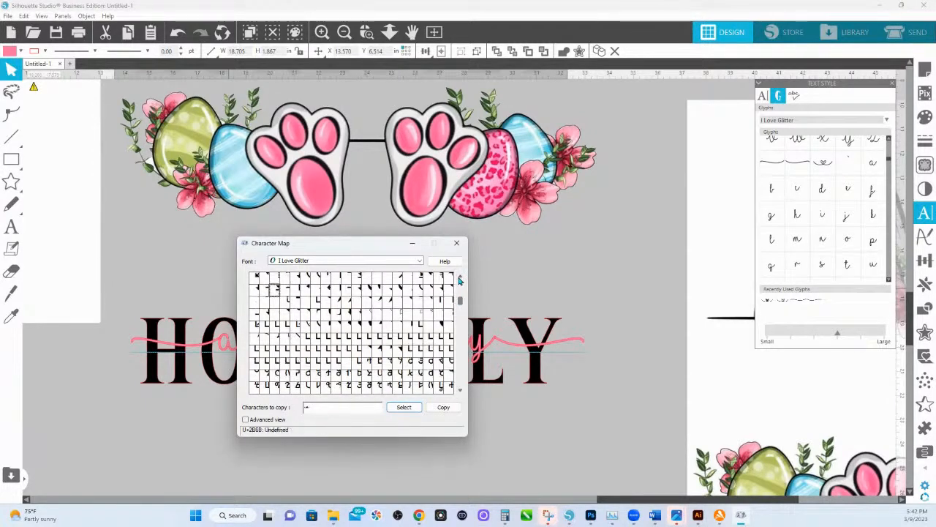
pyautogui.click(460, 278)
pyautogui.click(460, 279)
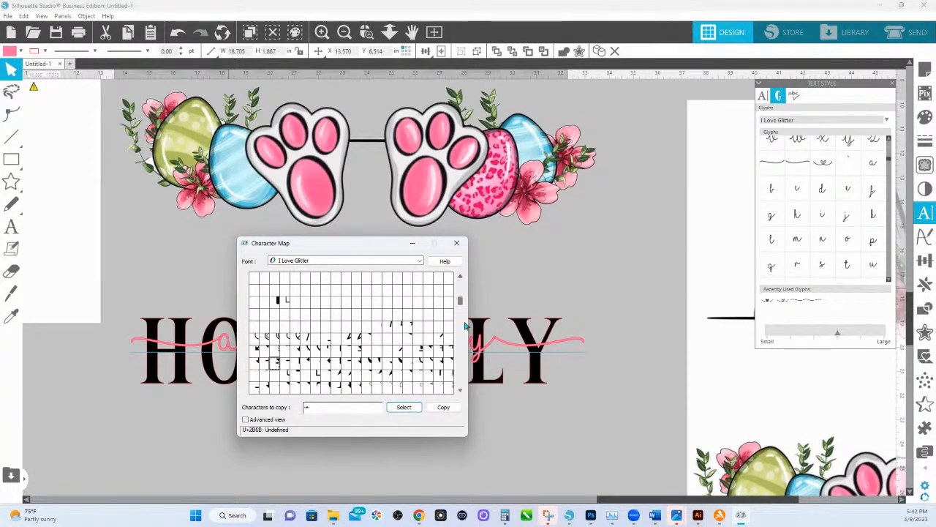
pyautogui.click(460, 391)
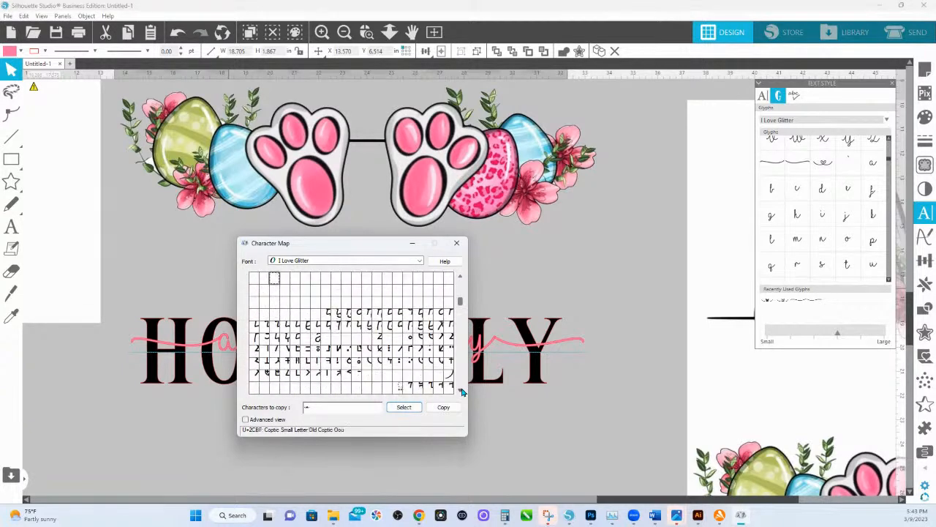
pyautogui.click(460, 391)
pyautogui.click(460, 391)
pyautogui.click(460, 392)
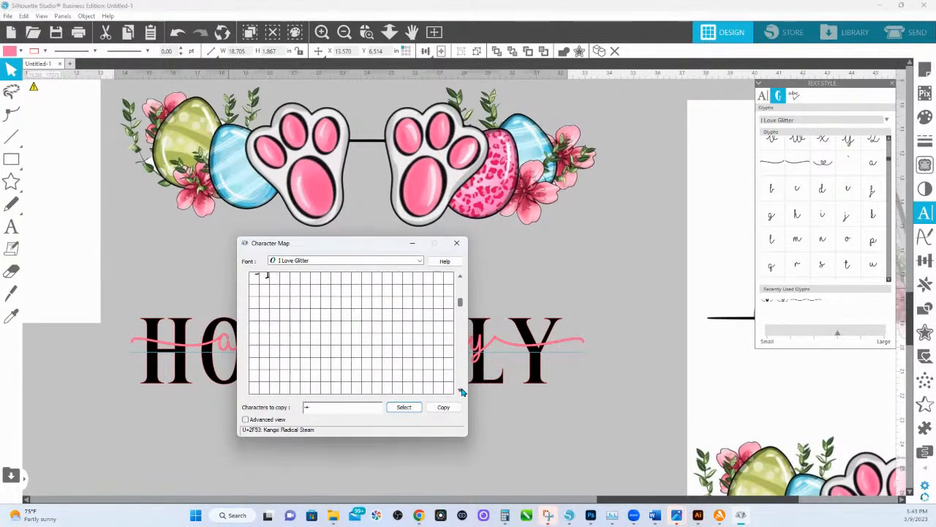
pyautogui.click(460, 391)
pyautogui.click(460, 391)
pyautogui.click(460, 392)
pyautogui.click(460, 391)
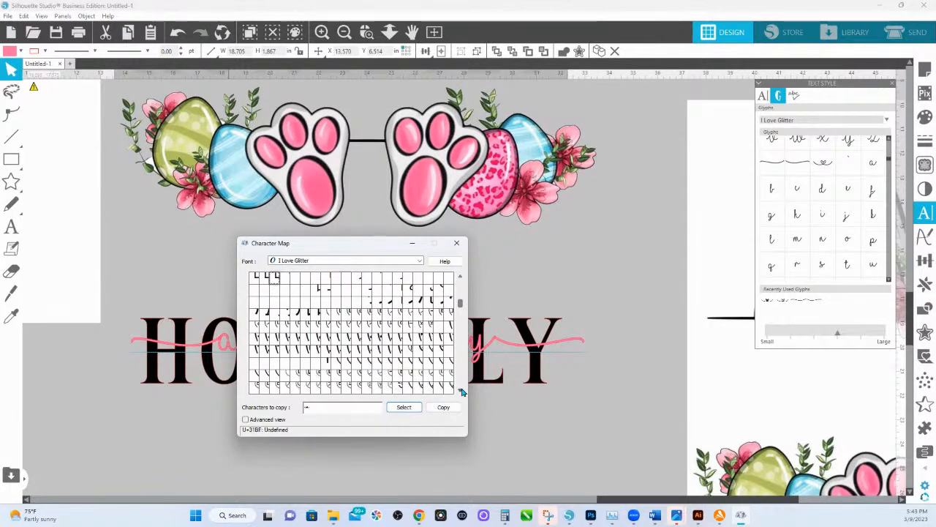
pyautogui.click(460, 392)
pyautogui.click(460, 392)
pyautogui.click(460, 391)
pyautogui.click(460, 391)
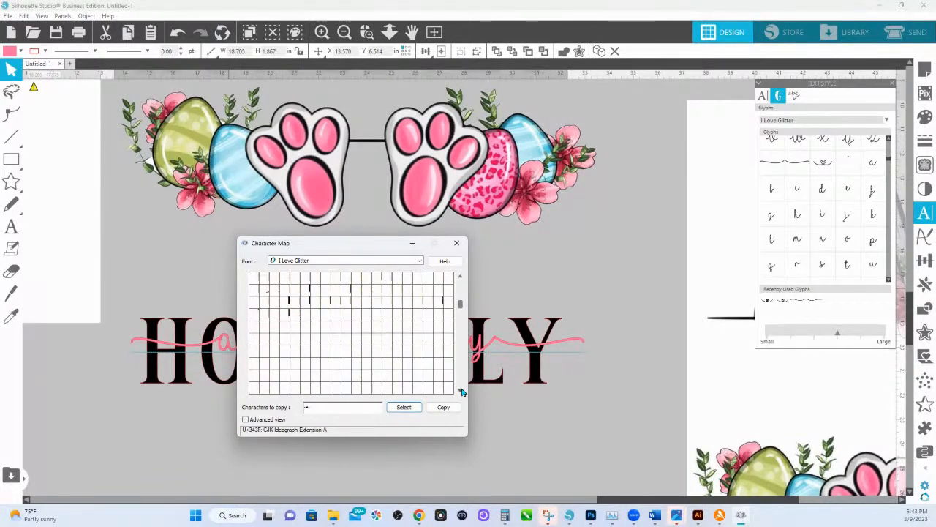
pyautogui.click(460, 391)
pyautogui.click(461, 391)
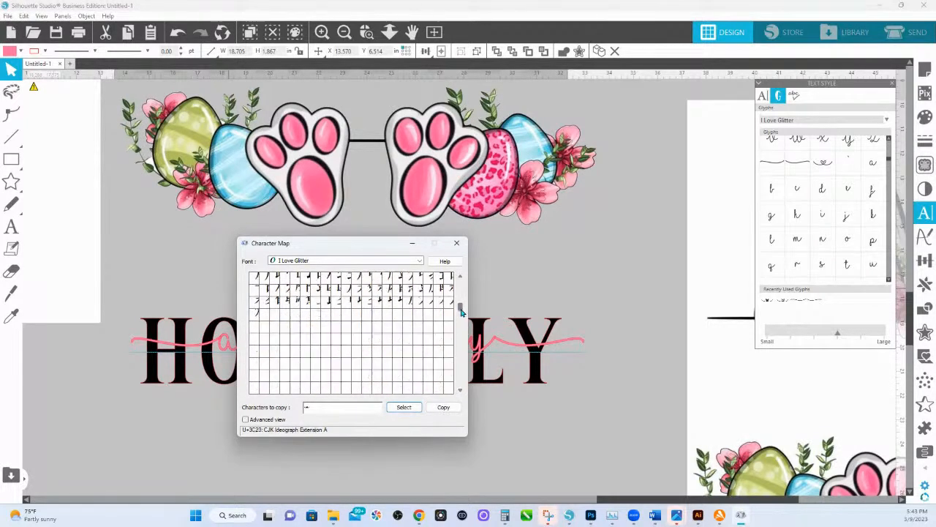
pyautogui.moveTo(462, 315); pyautogui.dragTo(454, 295)
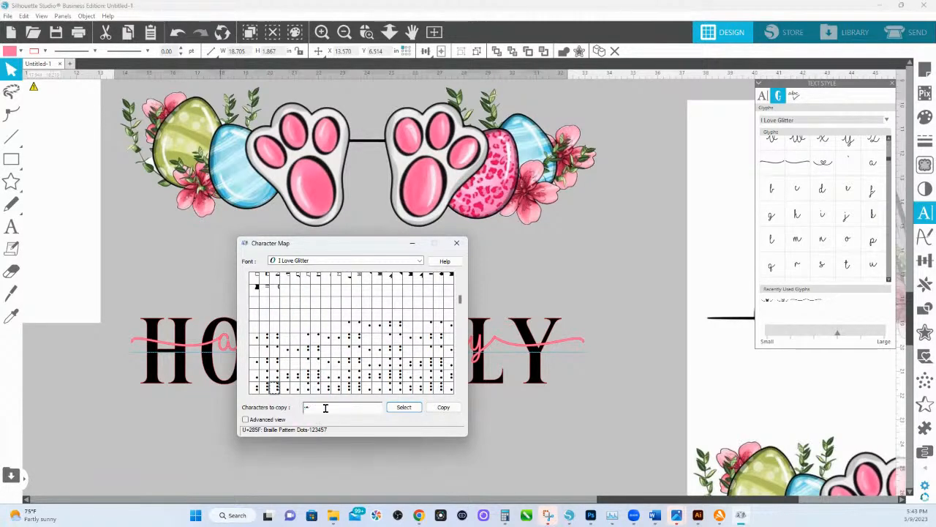
# Copy the selected glyph and replace the solid heart in the lower pink name with the outlined heart character "_".
pyautogui.click(445, 410)
pyautogui.click(529, 265)
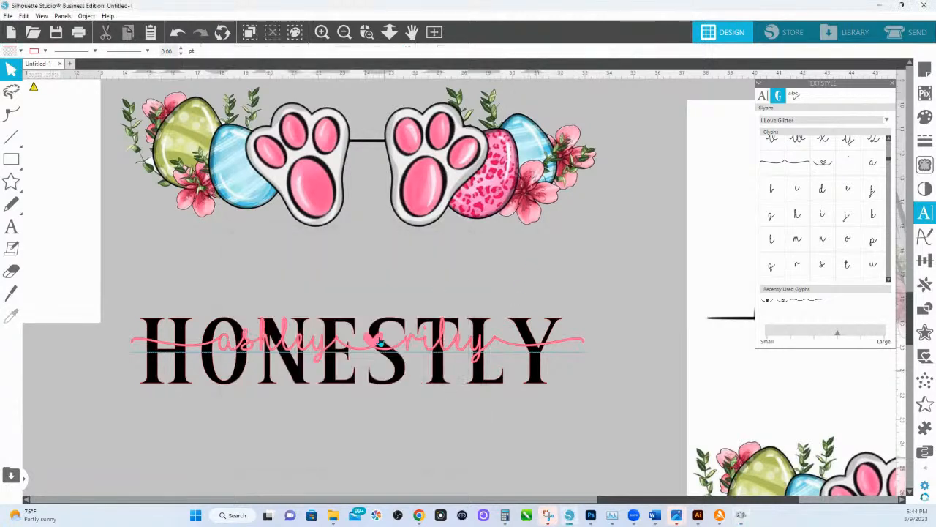
pyautogui.doubleClick(372, 345)
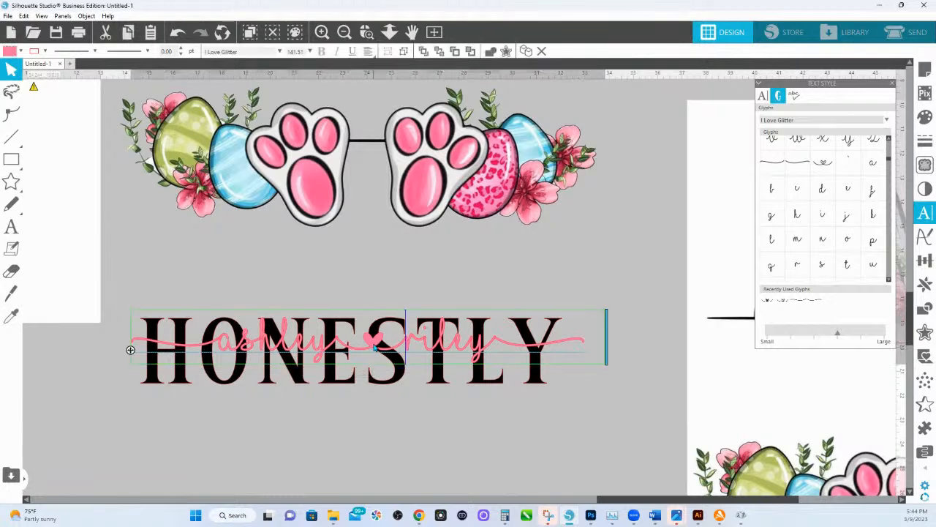
pyautogui.press('Left')
pyautogui.press('Left')
pyautogui.press('Left')
pyautogui.press('Left')
pyautogui.press('Left')
pyautogui.press('BackSpace')
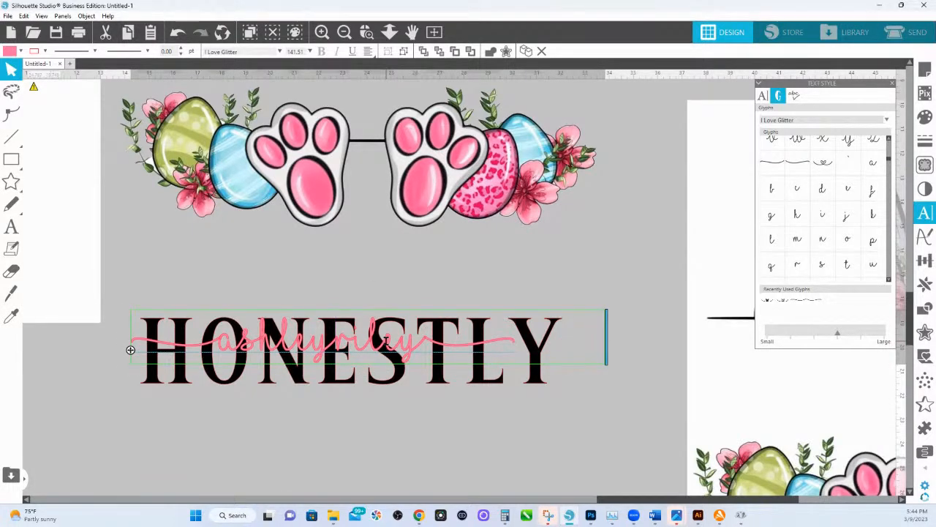
pyautogui.write('_')
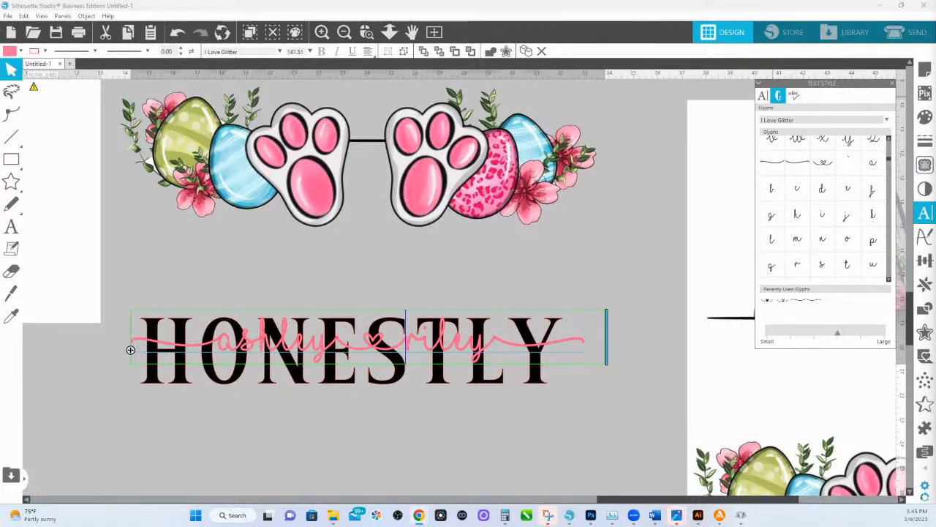
# Switch to Creative Fabrica in a maximized browser window, search for "i love gli" and open the I Love Glitter font's product page.
pyautogui.moveTo(935, 84); pyautogui.dragTo(630, 84)
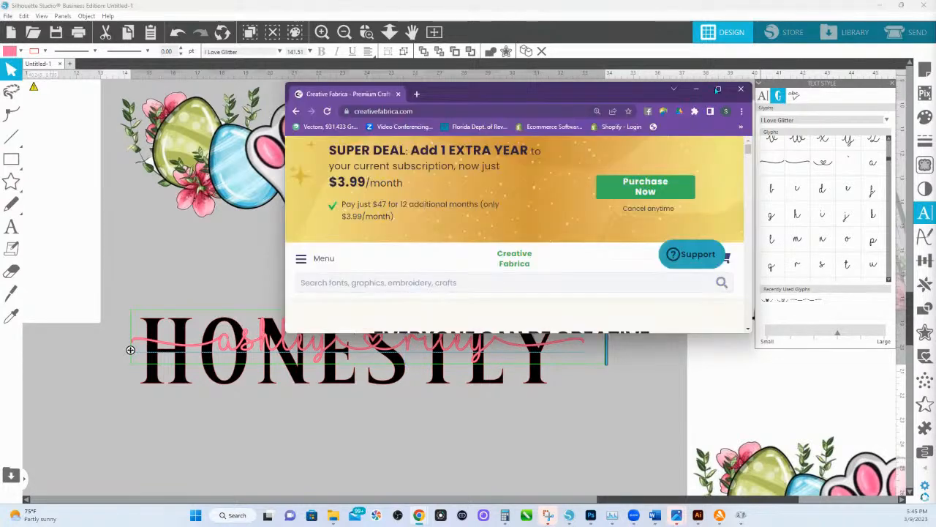
pyautogui.click(718, 89)
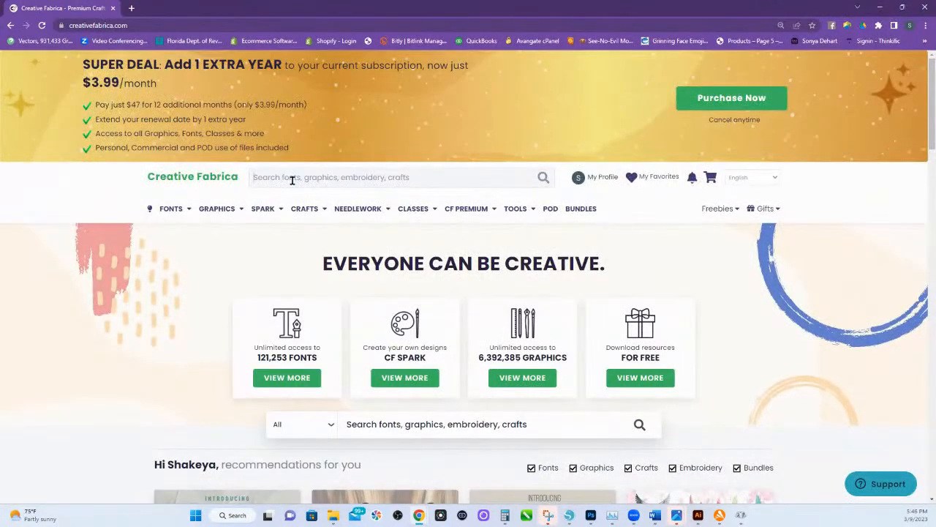
pyautogui.click(291, 181)
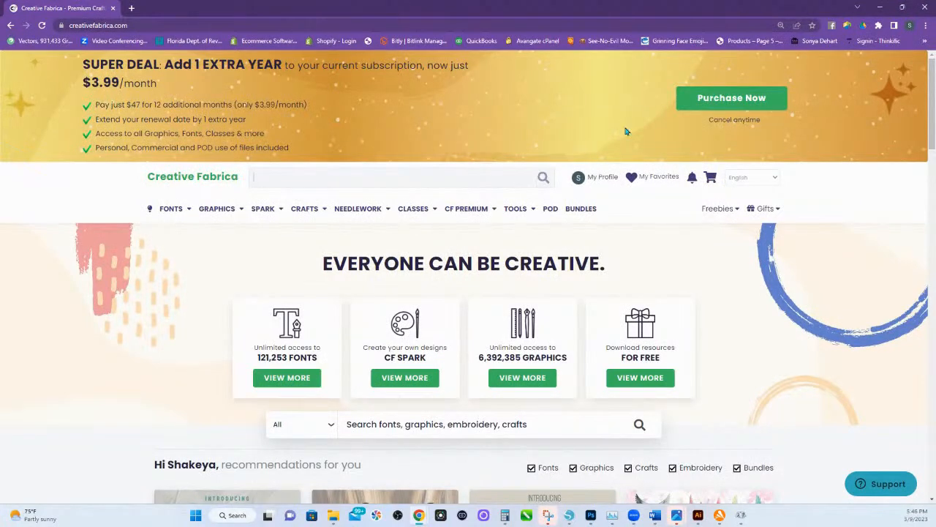
pyautogui.write('i live')
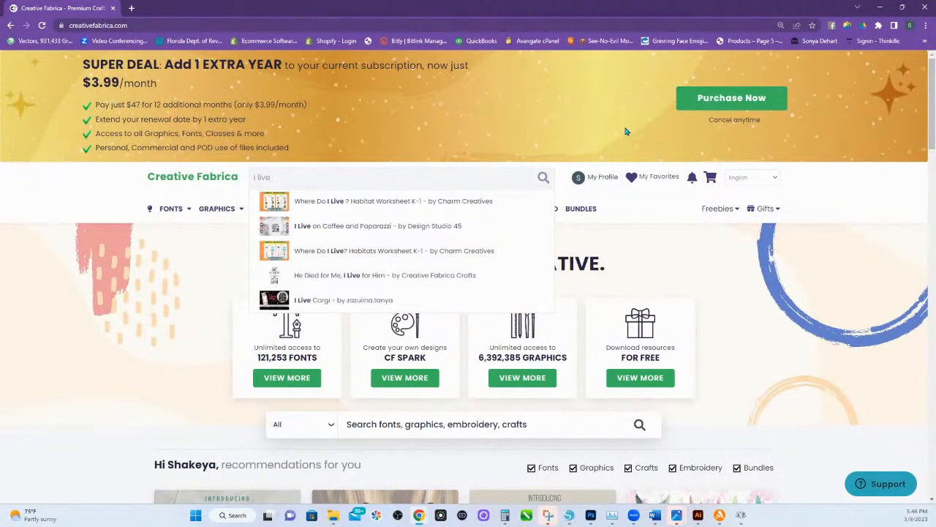
pyautogui.press('BackSpace')
pyautogui.press('BackSpace')
pyautogui.press('BackSpace')
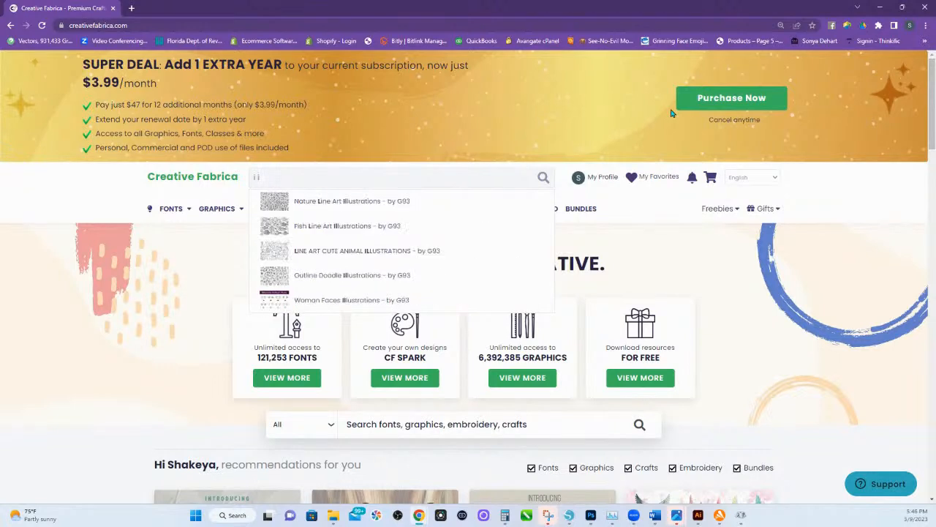
pyautogui.write('ove gli')
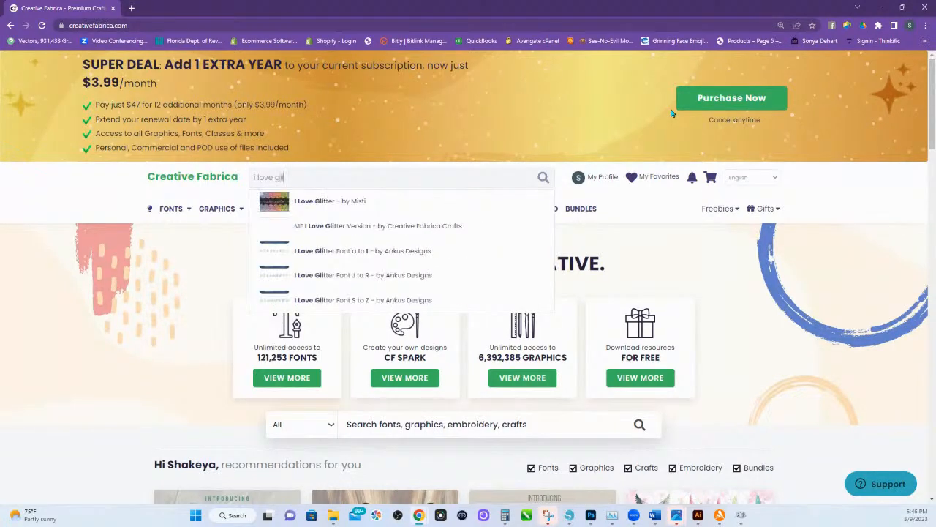
pyautogui.click(370, 201)
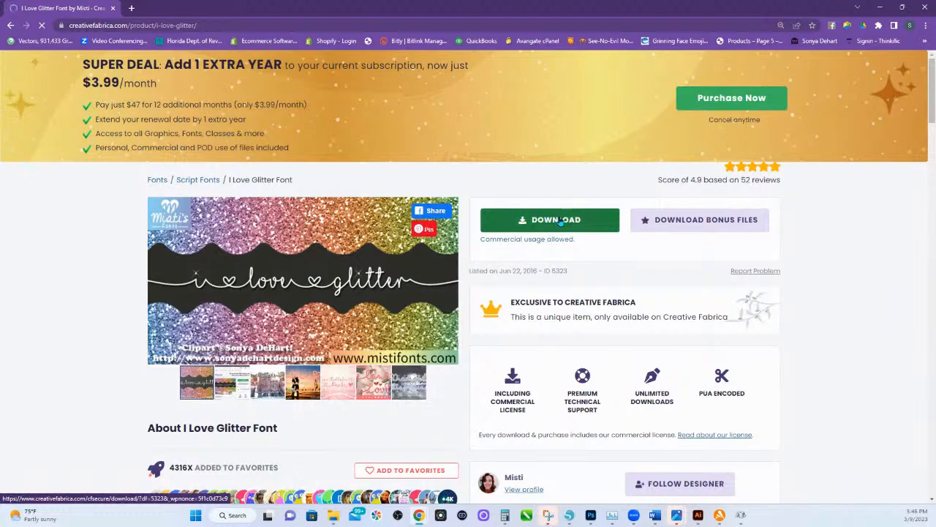
# Download the I Love Glitter font archive and extract MF-I-Love-Glitter to its default folder in Downloads.
pyautogui.click(544, 227)
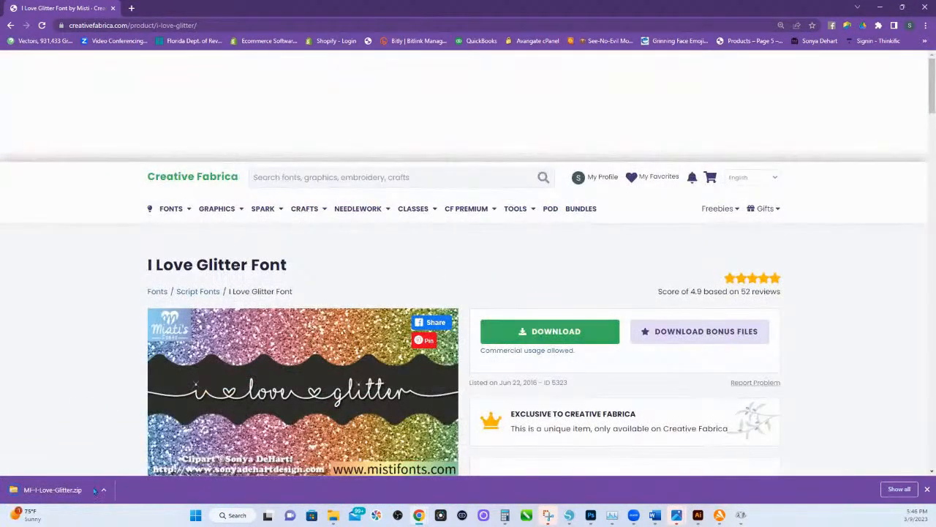
pyautogui.click(53, 489)
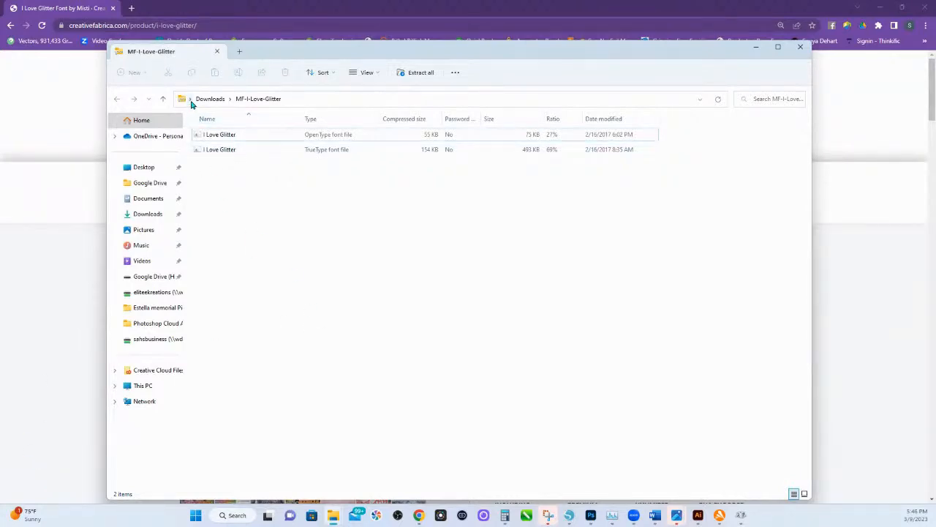
pyautogui.click(231, 100)
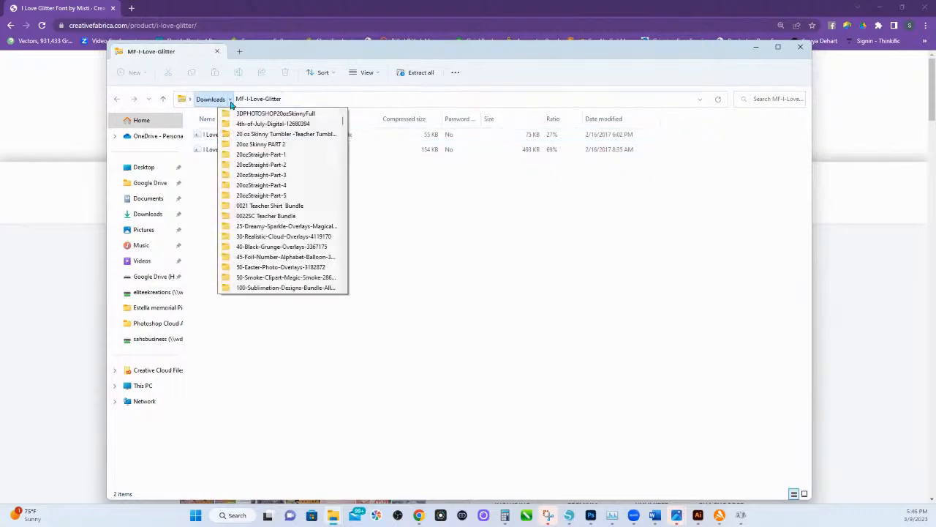
pyautogui.click(208, 100)
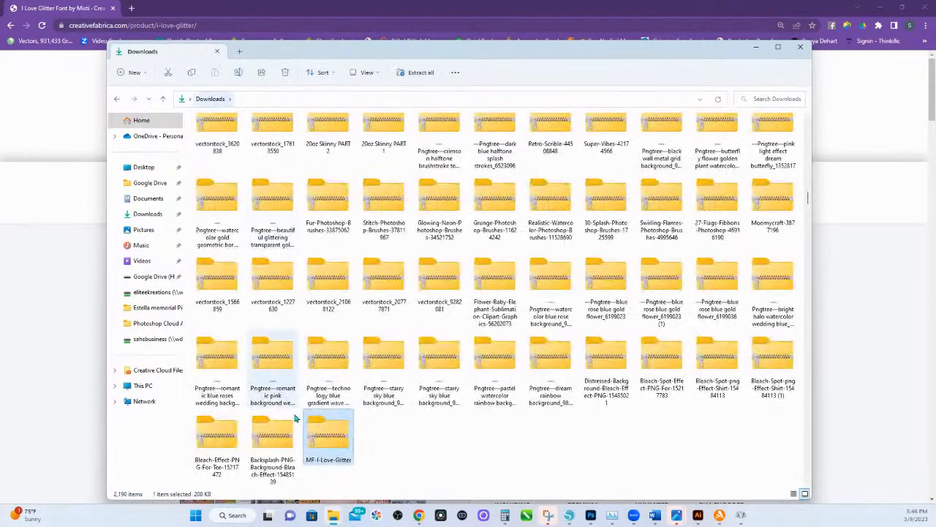
pyautogui.click(403, 75)
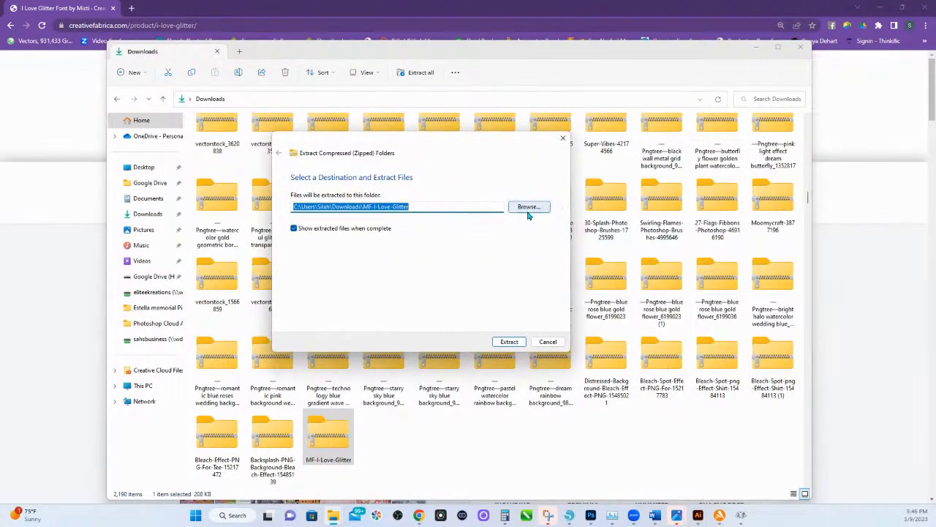
pyautogui.click(510, 342)
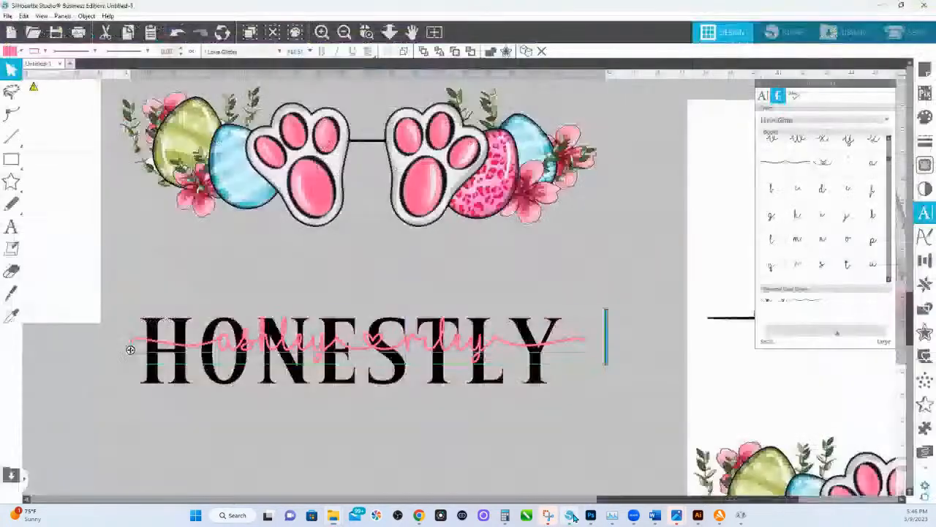
# Switch to Silhouette Studio and save the design as "march 9 Live REMEMBER TO DELETE ME" in Silhouette Studio V3 format on the sahsbusiness drive.
pyautogui.click(569, 515)
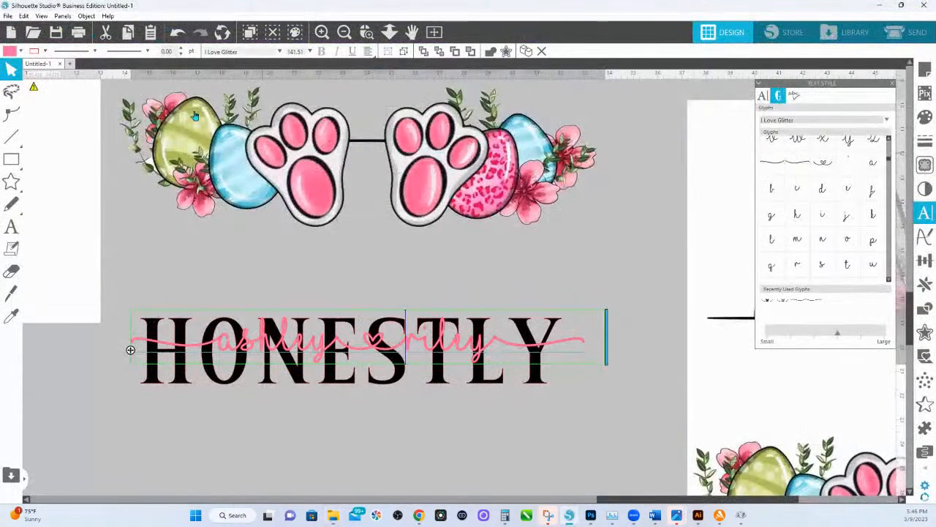
pyautogui.click(7, 15)
pyautogui.moveTo(30, 109)
pyautogui.click(152, 108)
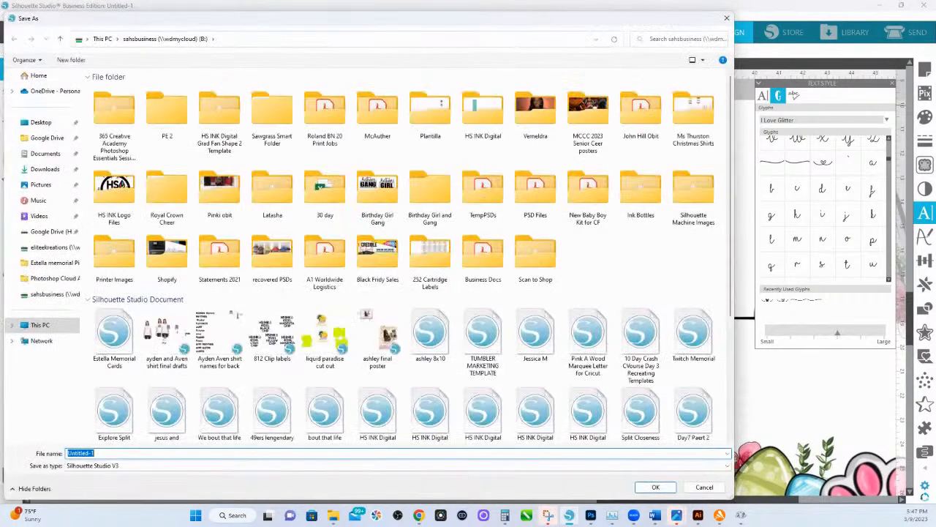
pyautogui.write('march 9 Live')
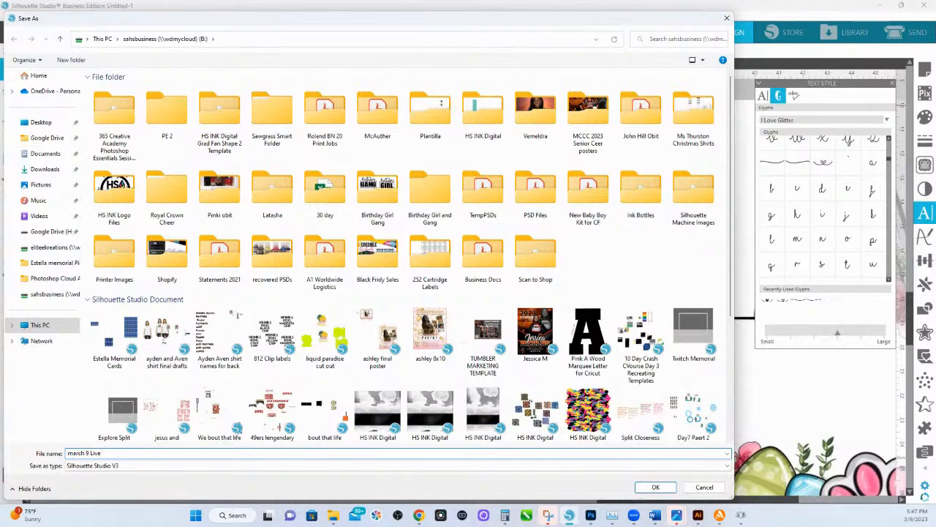
pyautogui.write(' REMEMBER TO DELETE ME')
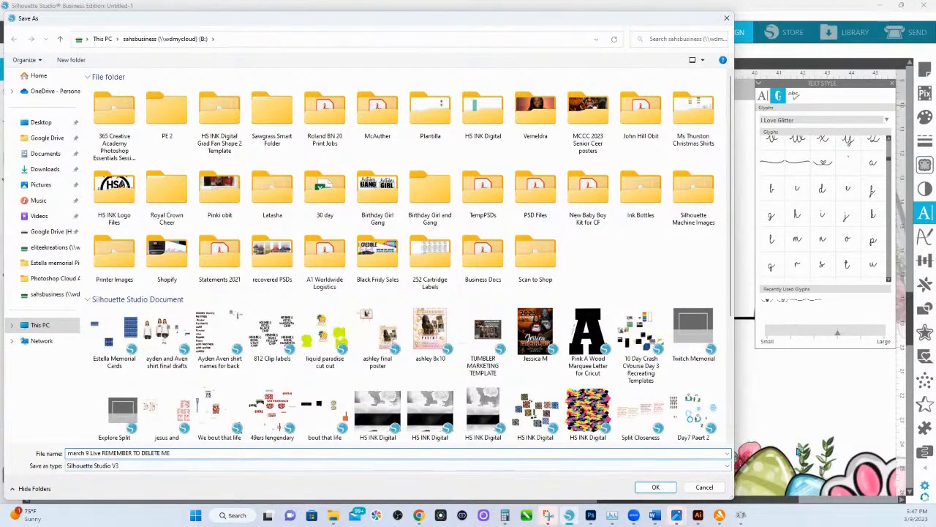
pyautogui.click(656, 486)
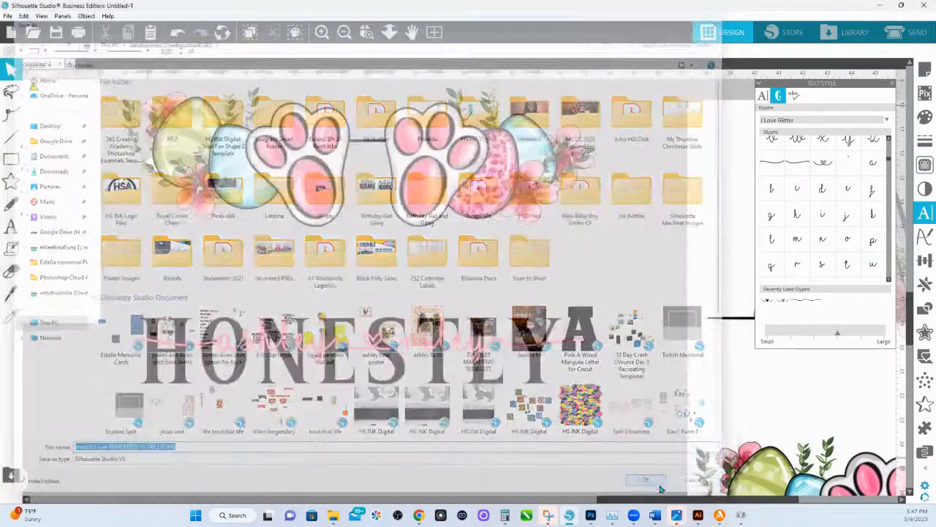
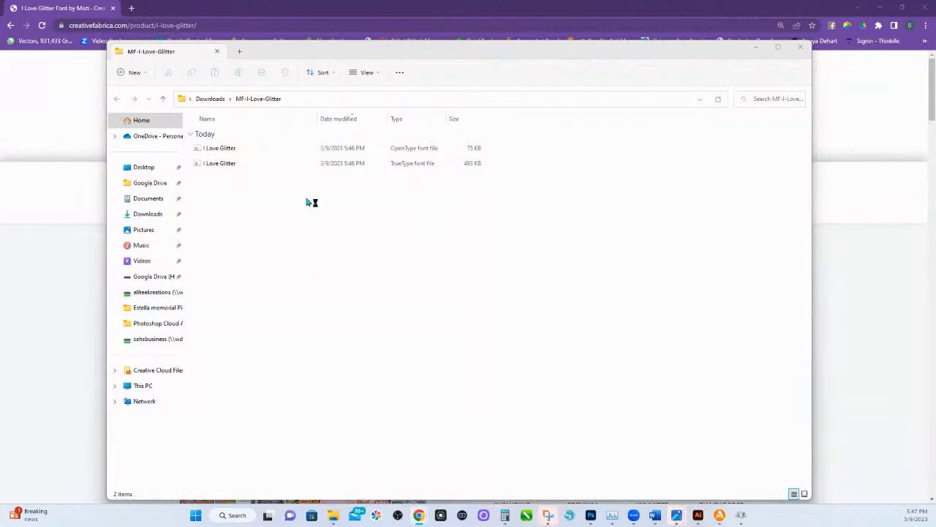
# Install the TrueType version of the I Love Glitter font from the extracted MF-I-Love-Glitter folder.
pyautogui.doubleClick(270, 168)
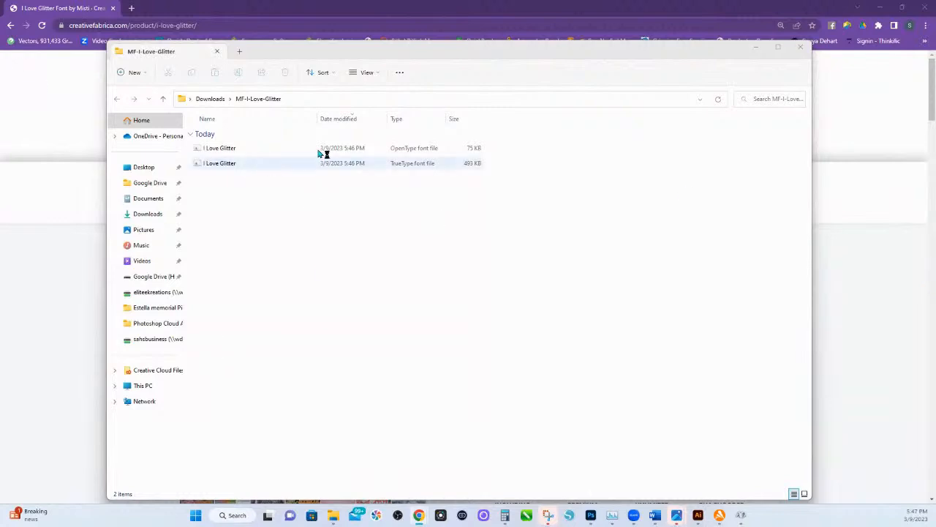
pyautogui.click(219, 163)
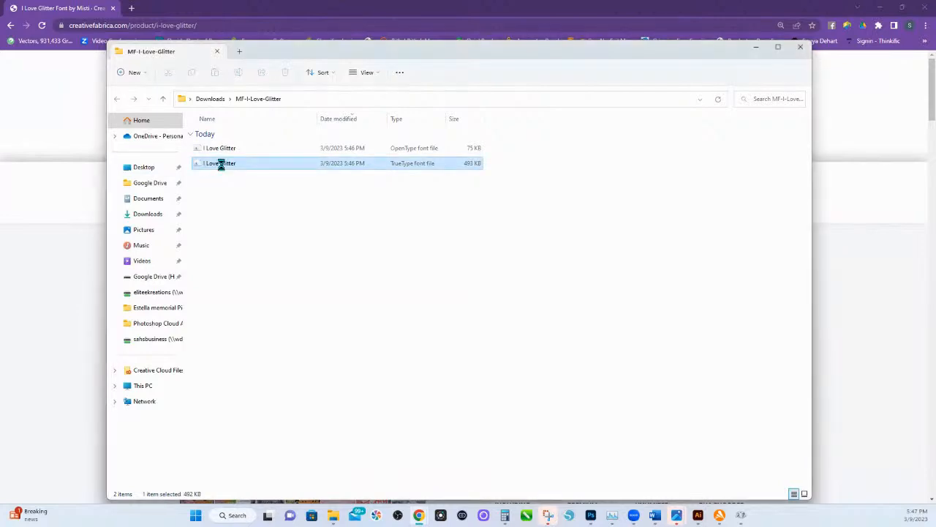
pyautogui.rightClick(223, 168)
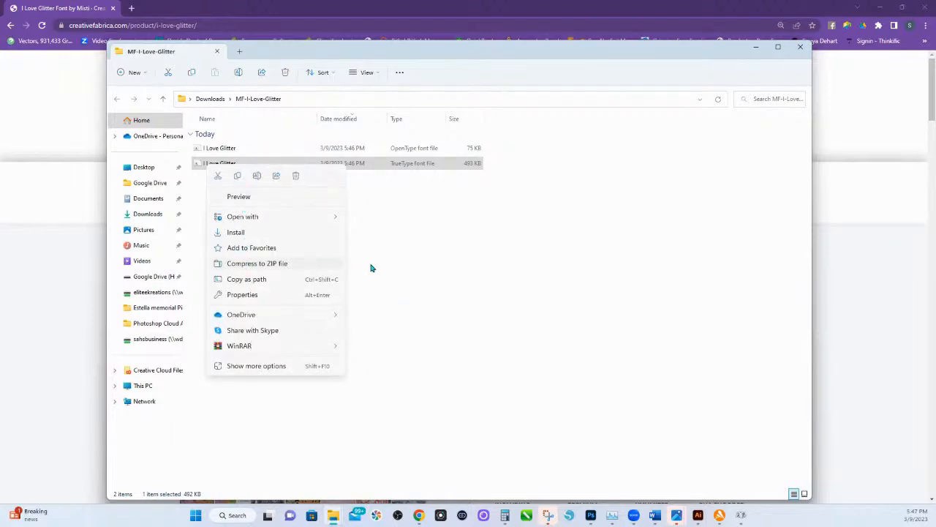
pyautogui.press('Escape')
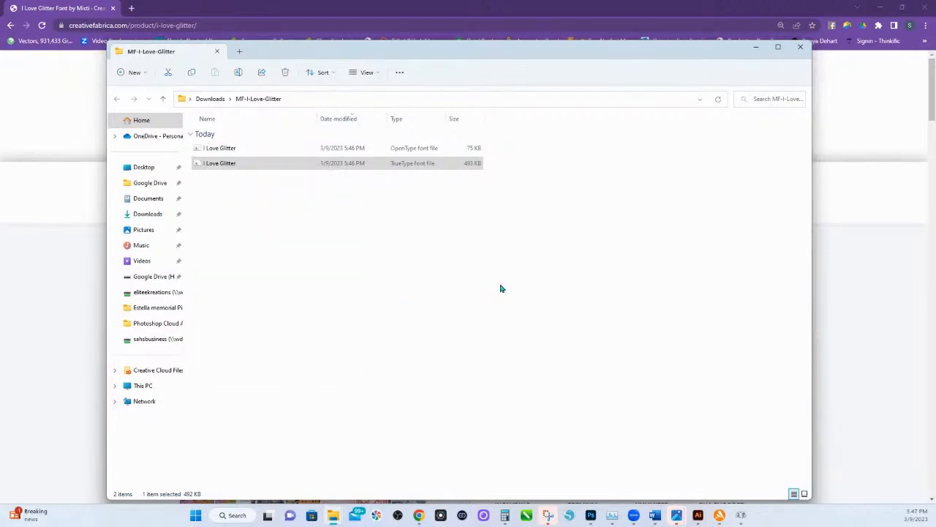
pyautogui.click(215, 168)
pyautogui.rightClick(234, 168)
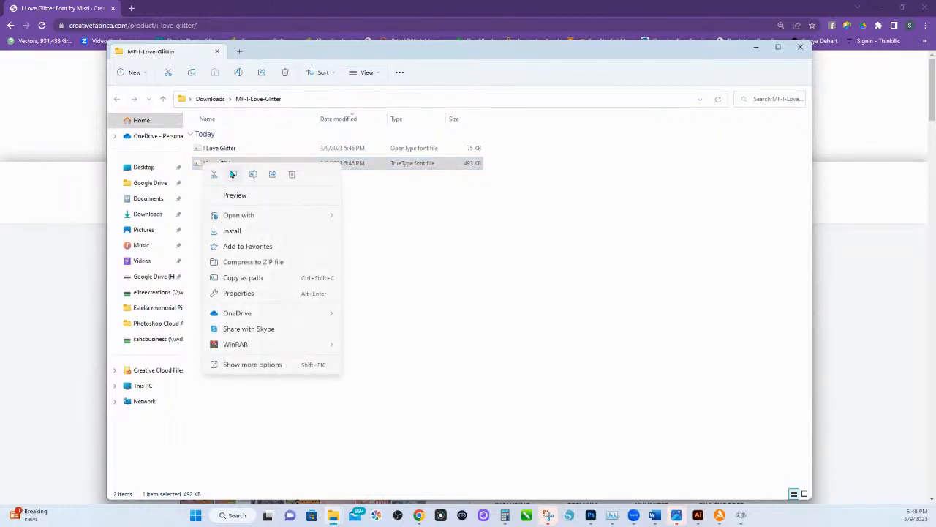
pyautogui.click(254, 233)
pyautogui.click(218, 232)
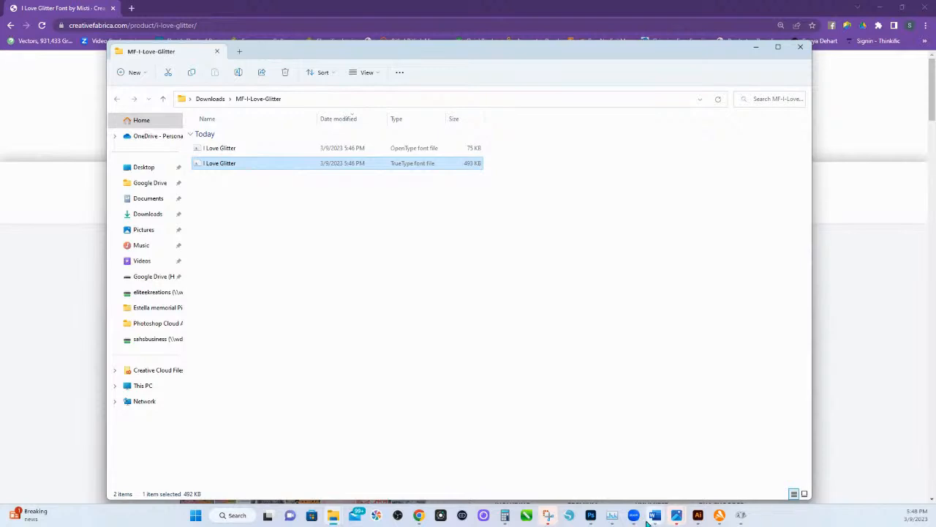
# Check the font list and the I Love Glitter characters in Character Map, and close it.
pyautogui.click(573, 518)
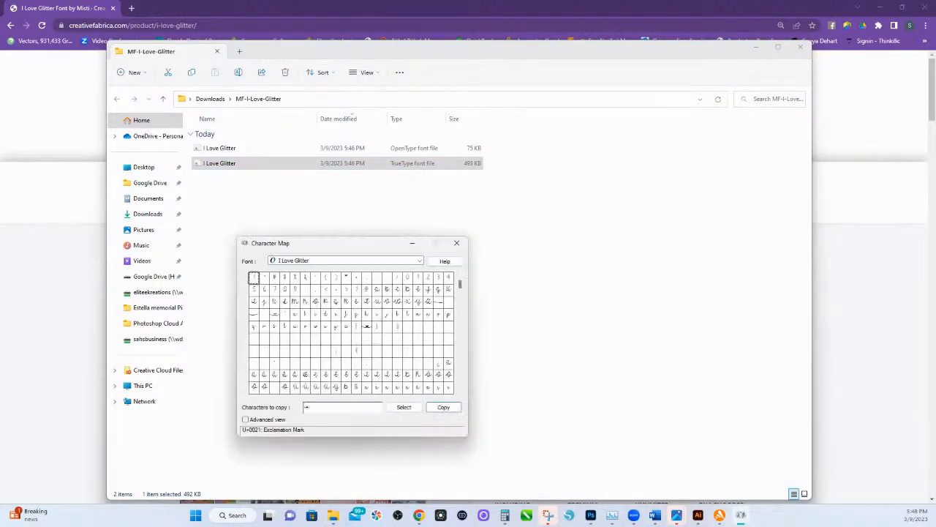
pyautogui.click(361, 261)
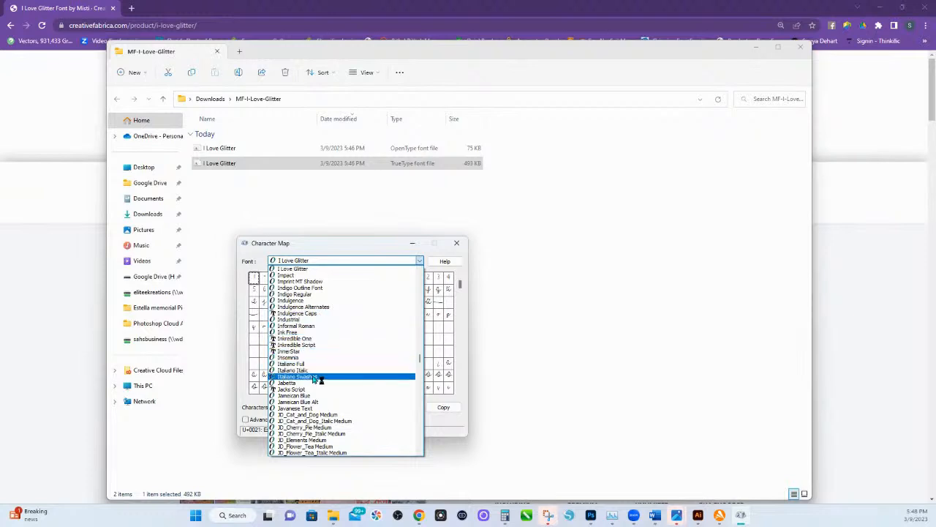
pyautogui.scroll(2, 307, 307)
pyautogui.click(376, 224)
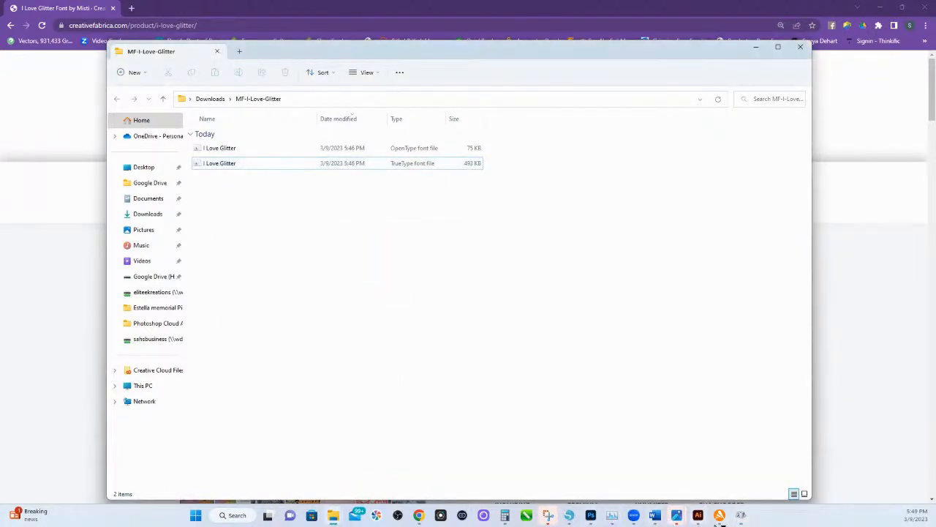
pyautogui.click(740, 515)
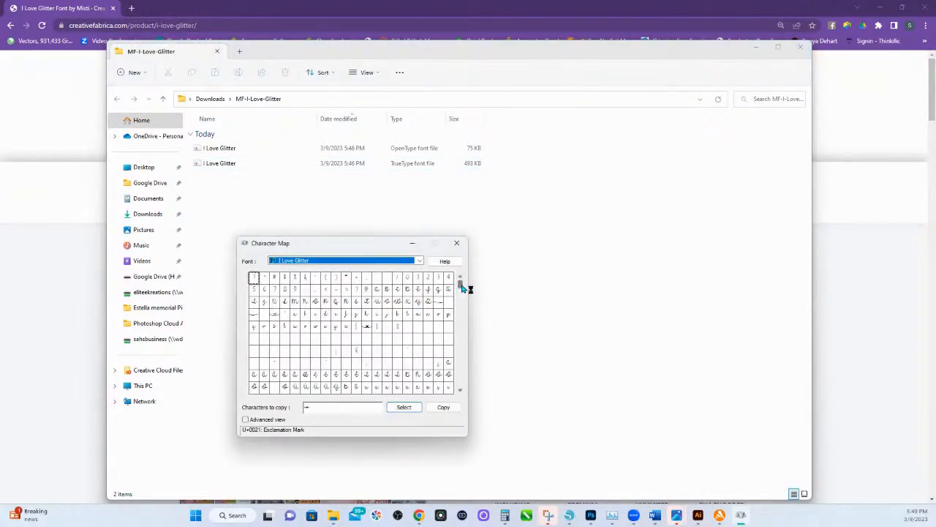
pyautogui.moveTo(461, 288)
pyautogui.mouseDown()
pyautogui.moveTo(457, 372)
pyautogui.moveTo(460, 293)
pyautogui.mouseUp()
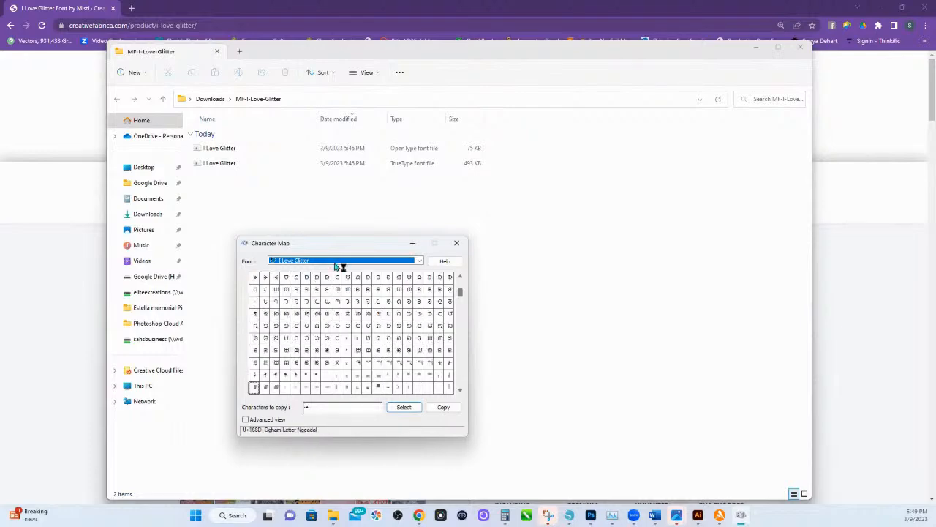
pyautogui.click(457, 242)
# Relaunch Character Map, examine the I Love Glitter character grid again and close the window.
pyautogui.click(256, 515)
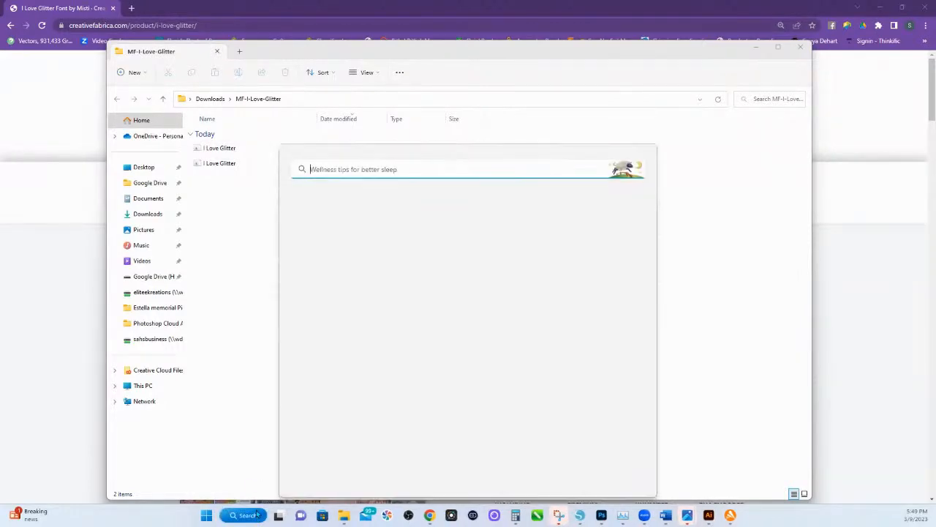
pyautogui.click(341, 216)
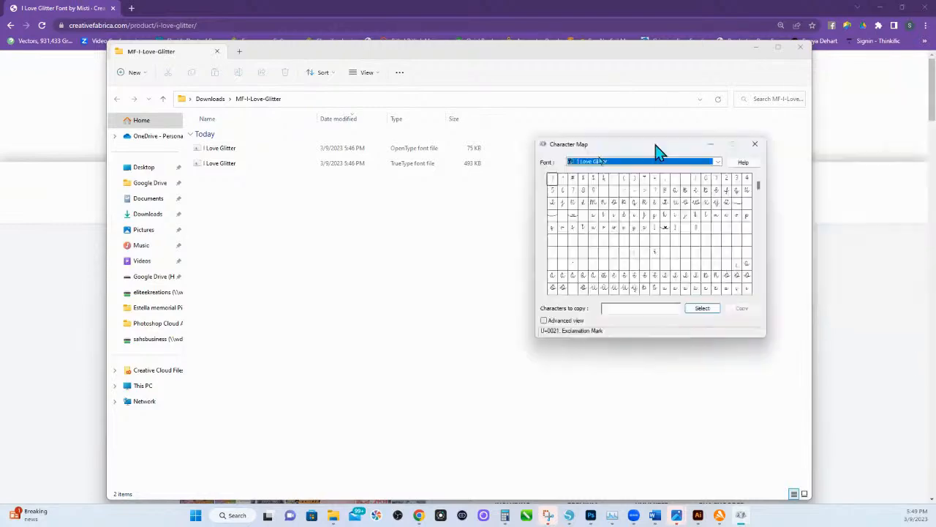
pyautogui.moveTo(659, 151); pyautogui.dragTo(306, 143)
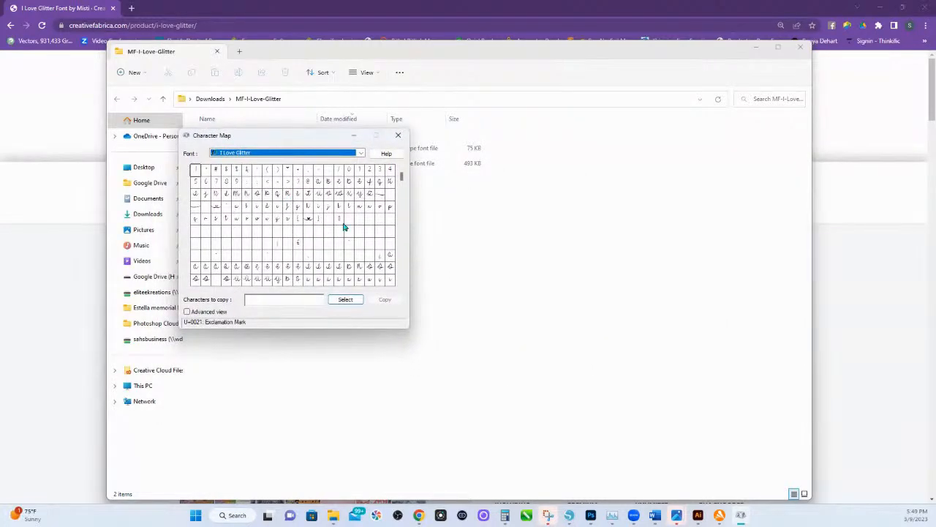
pyautogui.moveTo(401, 178)
pyautogui.mouseDown()
pyautogui.moveTo(402, 202)
pyautogui.moveTo(403, 177)
pyautogui.mouseUp()
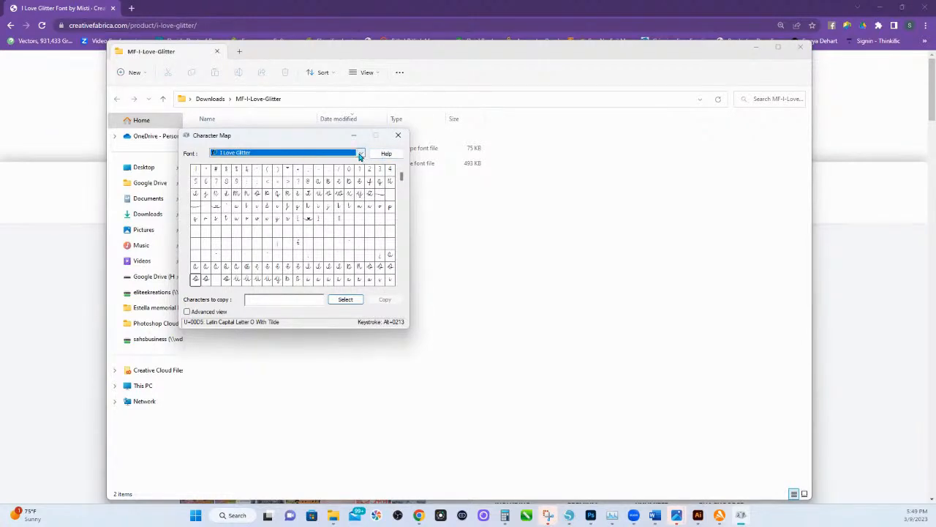
pyautogui.click(399, 137)
# Install the TrueType I Love Glitter font file for all users.
pyautogui.rightClick(201, 164)
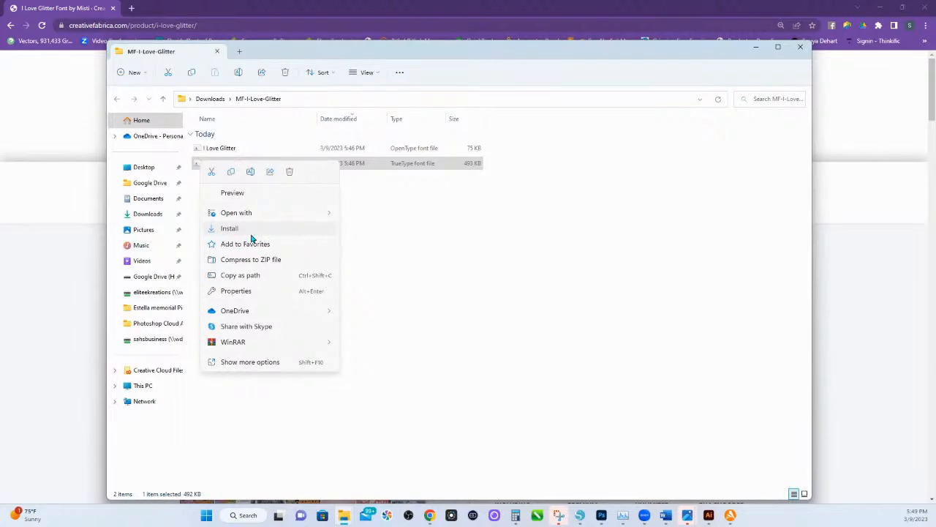
pyautogui.click(250, 361)
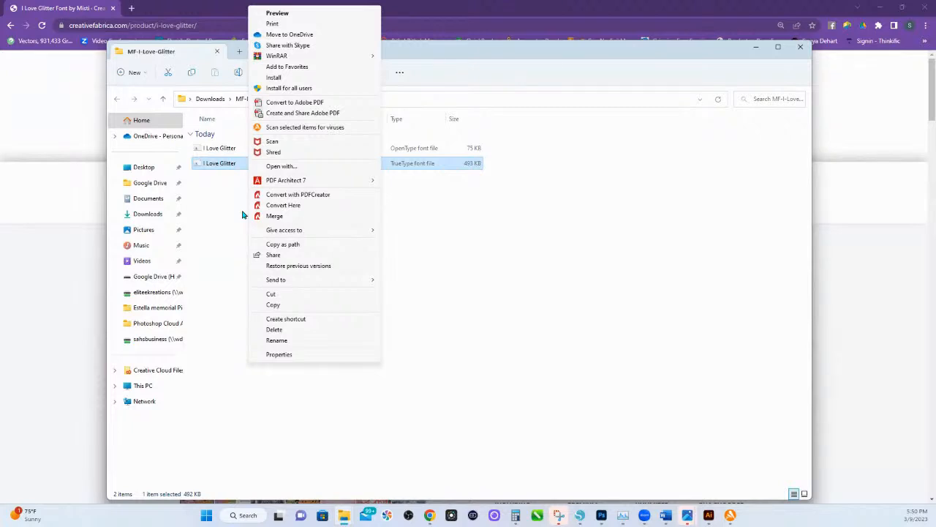
pyautogui.click(287, 89)
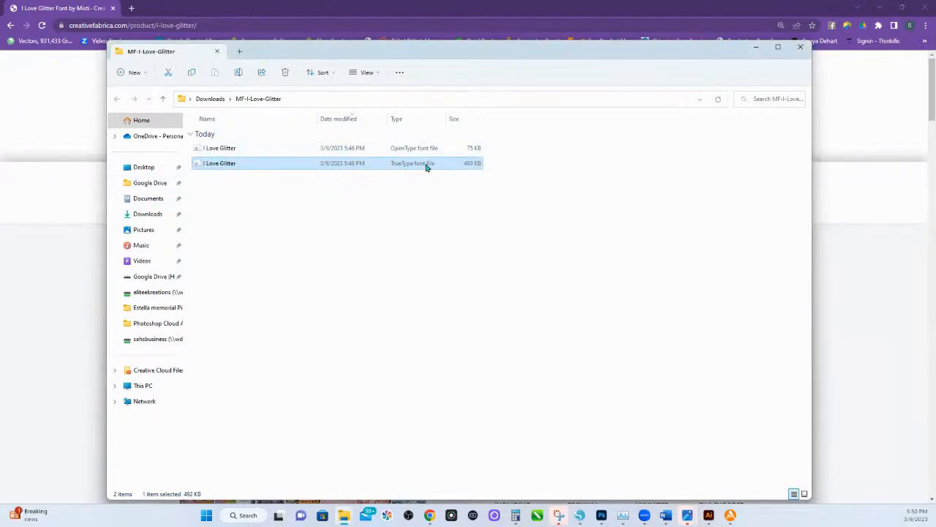
pyautogui.click(245, 514)
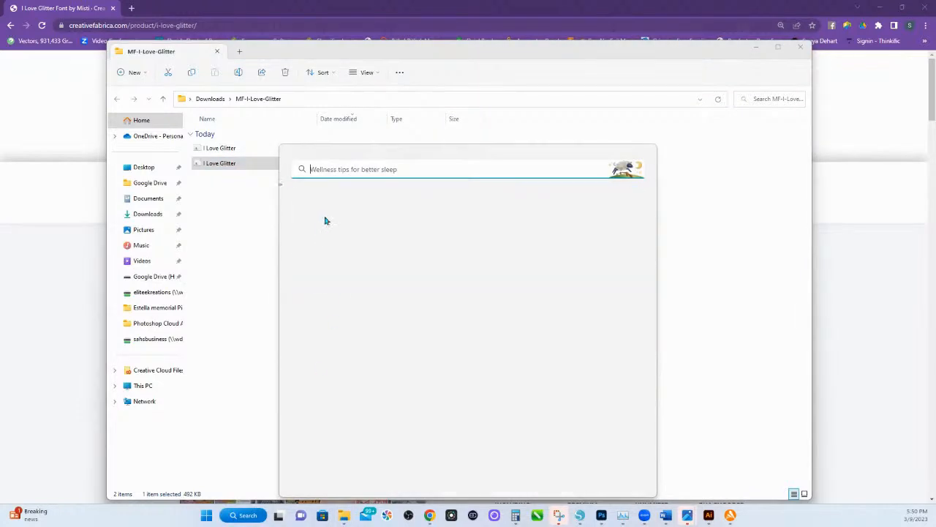
pyautogui.click(325, 217)
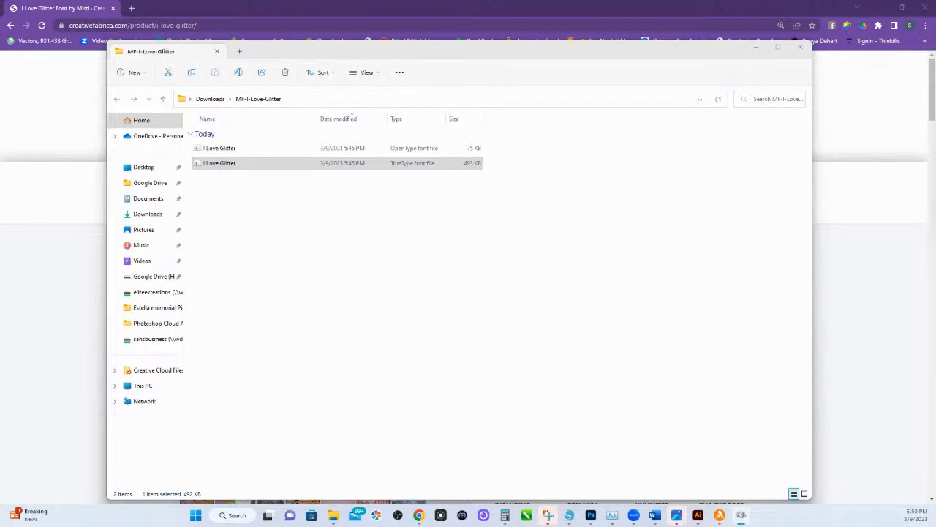
pyautogui.hotkey('alt', 'F4')
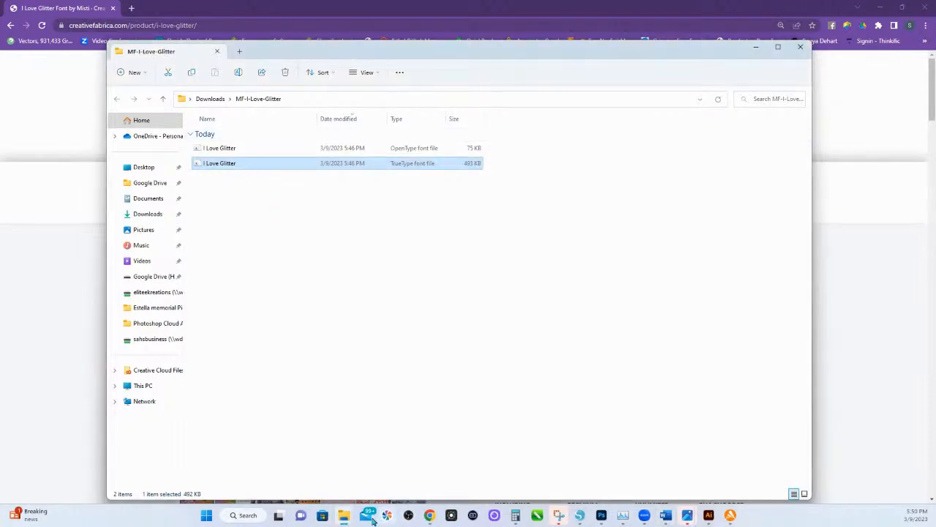
# Open Character Map and look through the font list around I Love Glitter for another version of the font, and close it.
pyautogui.click(242, 515)
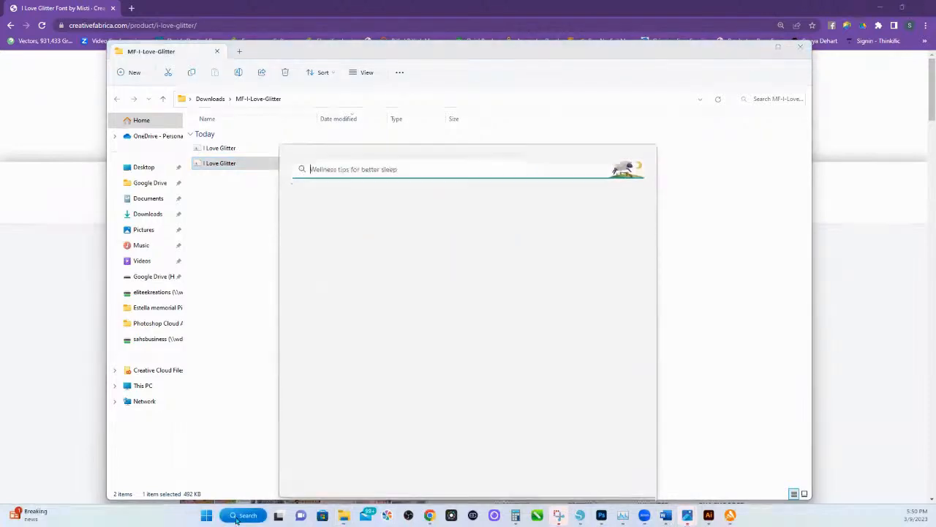
pyautogui.click(326, 217)
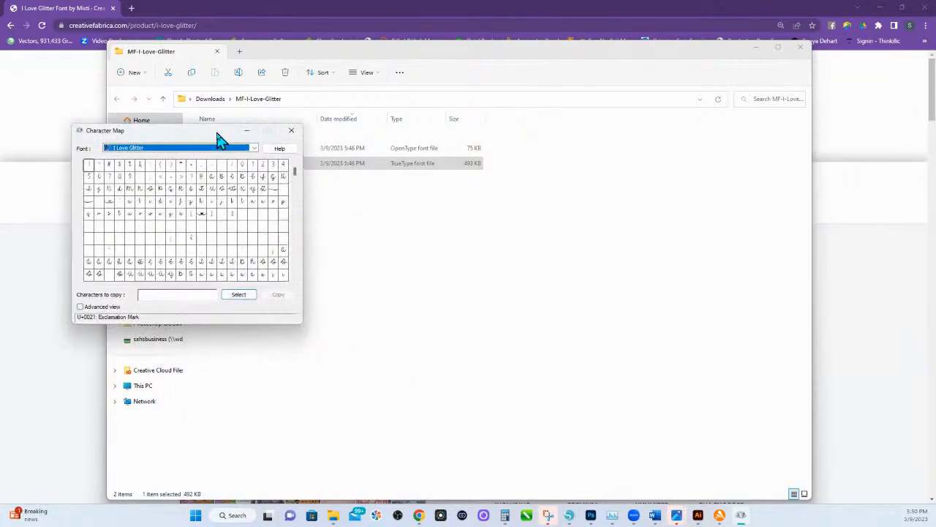
pyautogui.moveTo(217, 130); pyautogui.dragTo(420, 134)
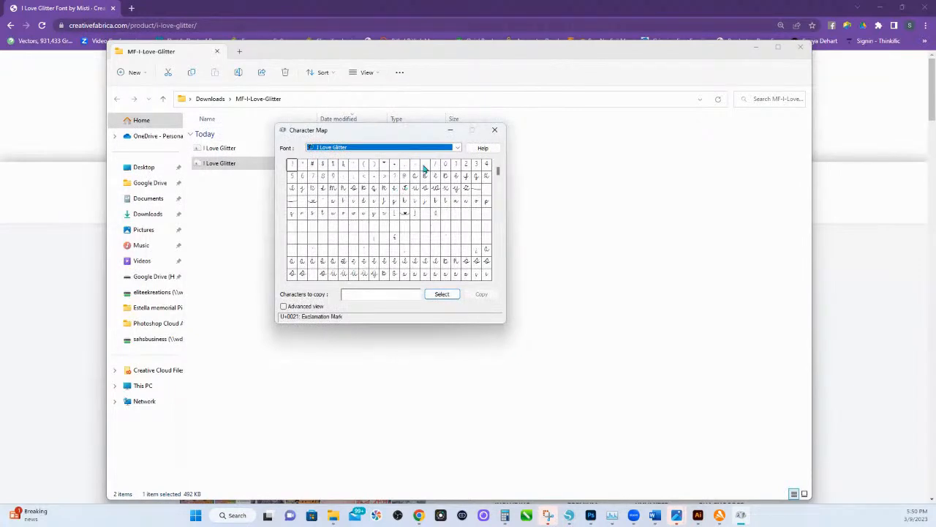
pyautogui.click(456, 149)
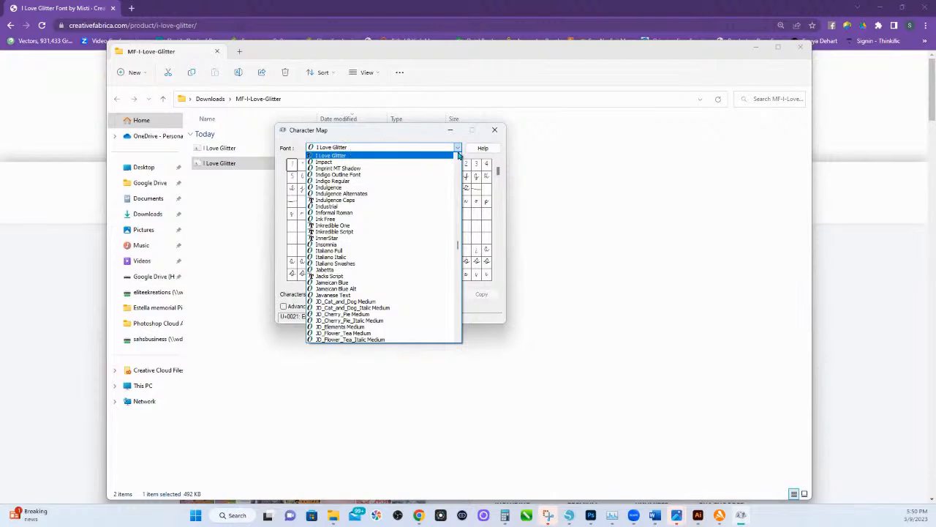
pyautogui.click(458, 159)
pyautogui.click(458, 159)
pyautogui.click(457, 158)
pyautogui.click(457, 159)
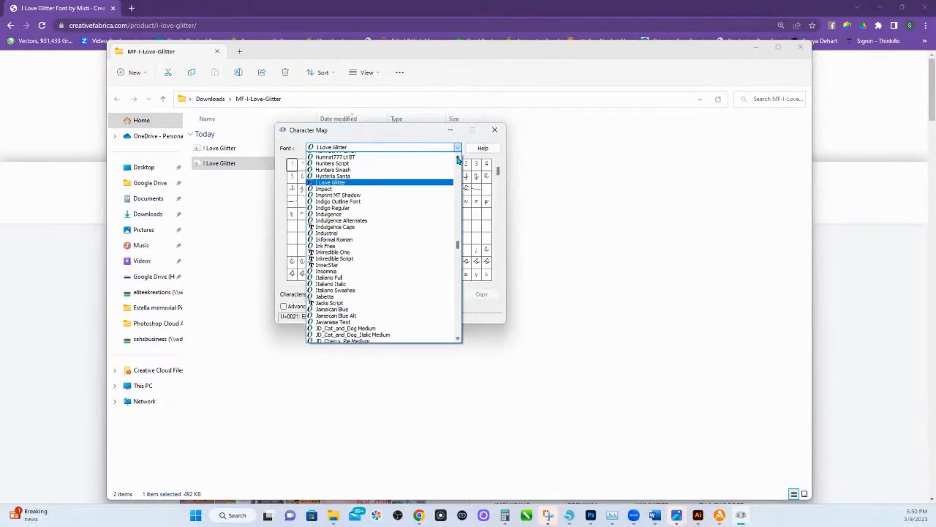
pyautogui.click(458, 159)
pyautogui.click(495, 134)
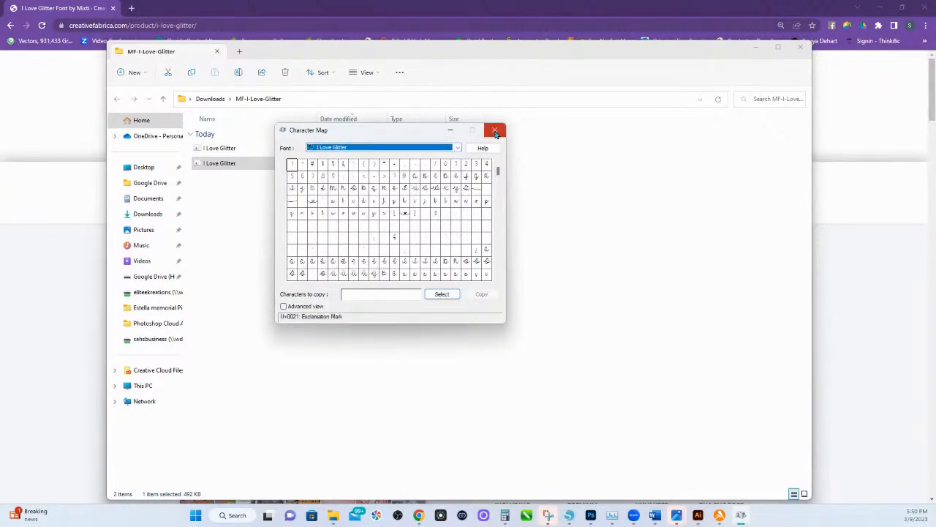
pyautogui.click(495, 133)
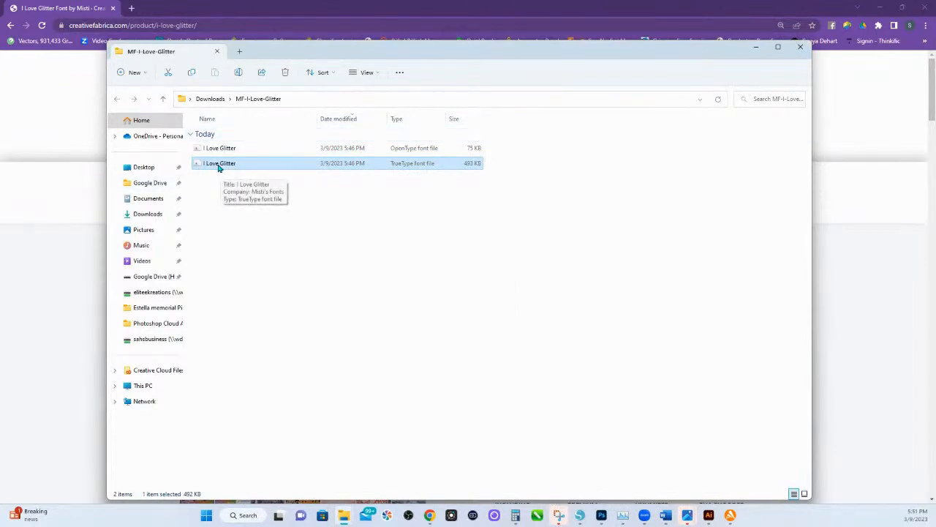
# Close the MF-I-Love-Glitter folder window, and recheck the I Love Glitter font in a fresh Character Map window.
pyautogui.click(800, 47)
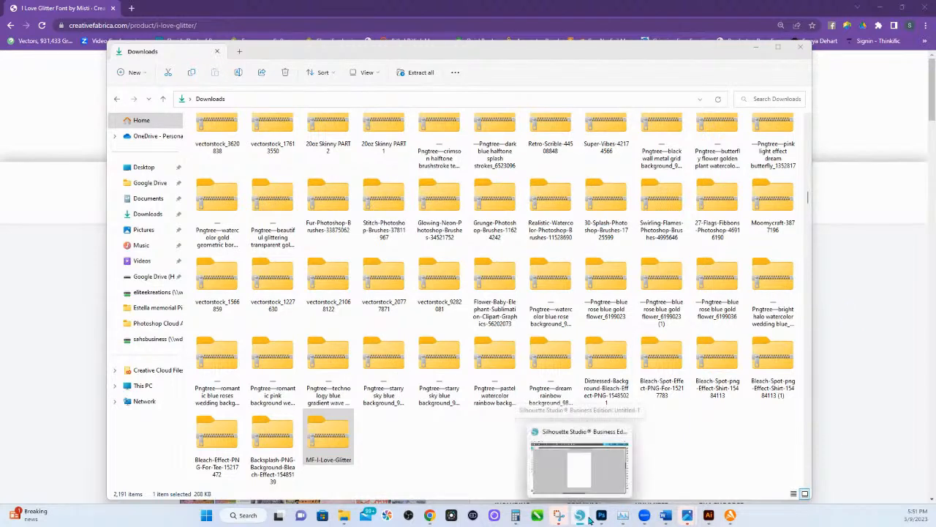
pyautogui.click(237, 518)
pyautogui.click(311, 220)
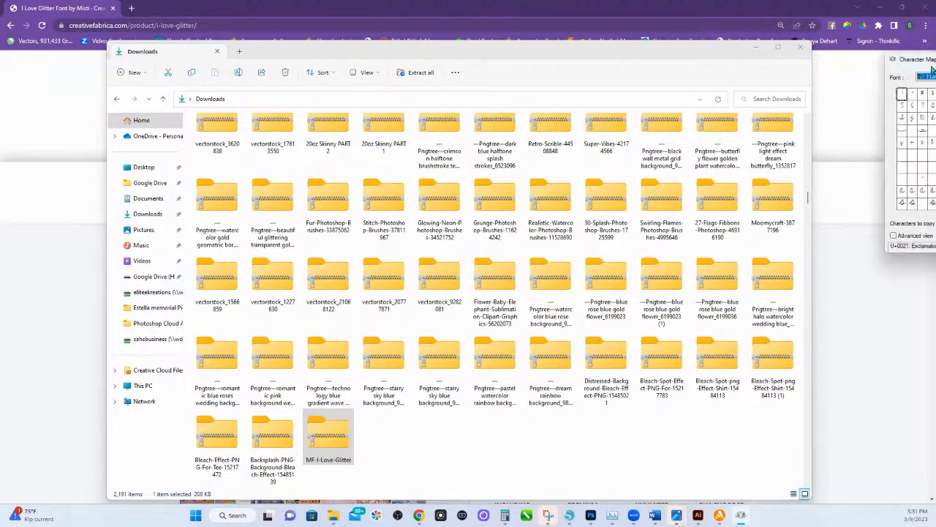
pyautogui.moveTo(905, 58); pyautogui.dragTo(324, 152)
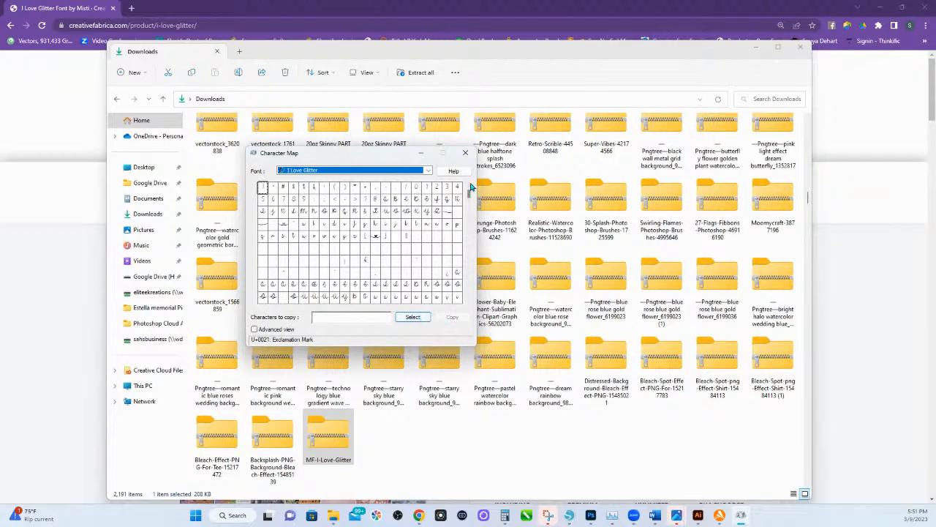
pyautogui.click(465, 152)
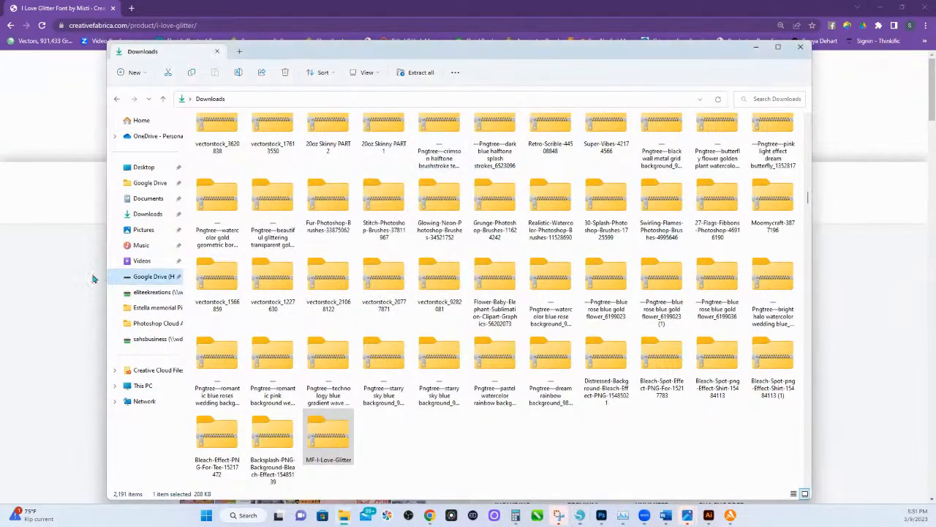
# Bring the Downloads window back up, locate the extracted MF-I-Love-Glitter folder among the file folders and open it.
pyautogui.click(92, 273)
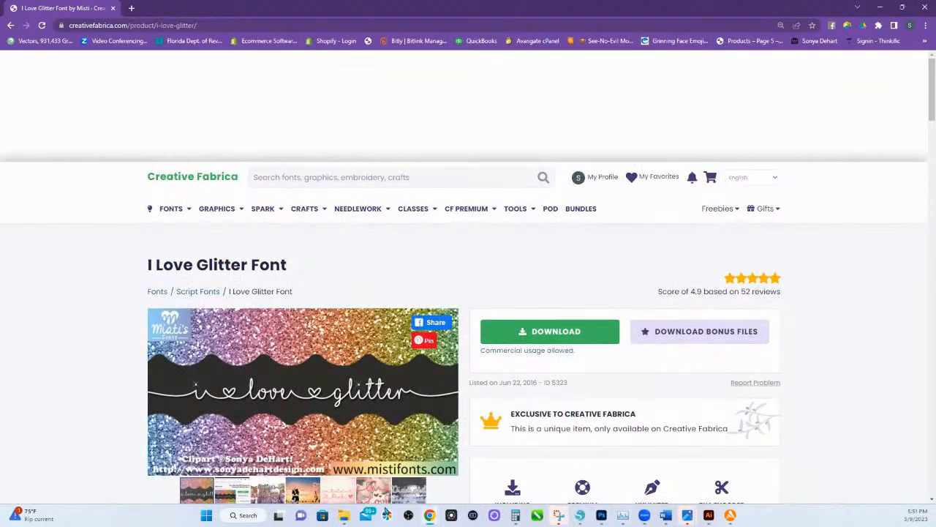
pyautogui.click(347, 520)
pyautogui.click(343, 518)
pyautogui.click(344, 519)
pyautogui.click(346, 520)
pyautogui.click(436, 438)
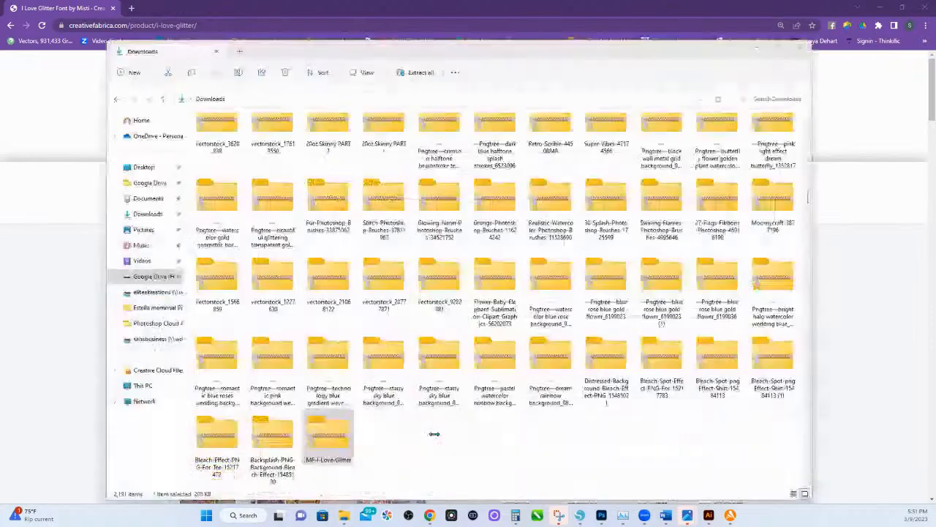
pyautogui.scroll(15, 397, 439)
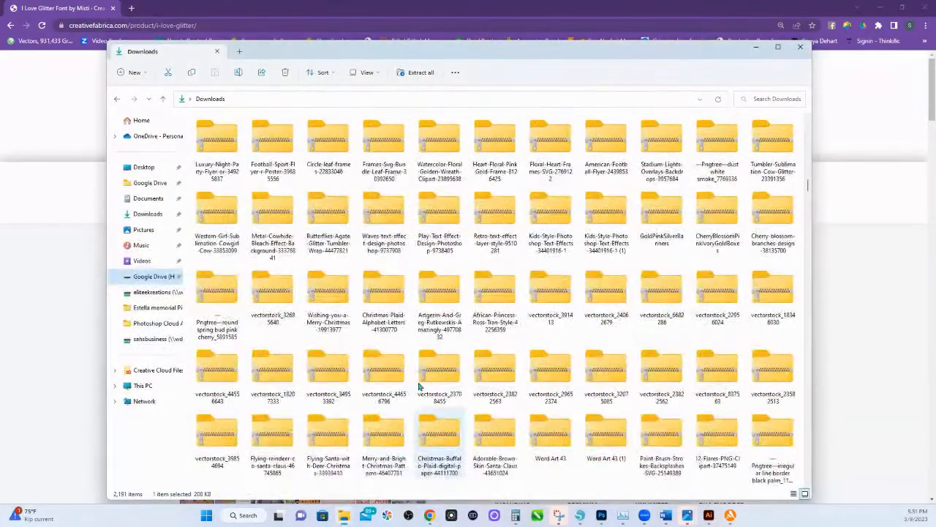
pyautogui.scroll(5, 419, 381)
pyautogui.scroll(-5, 439, 359)
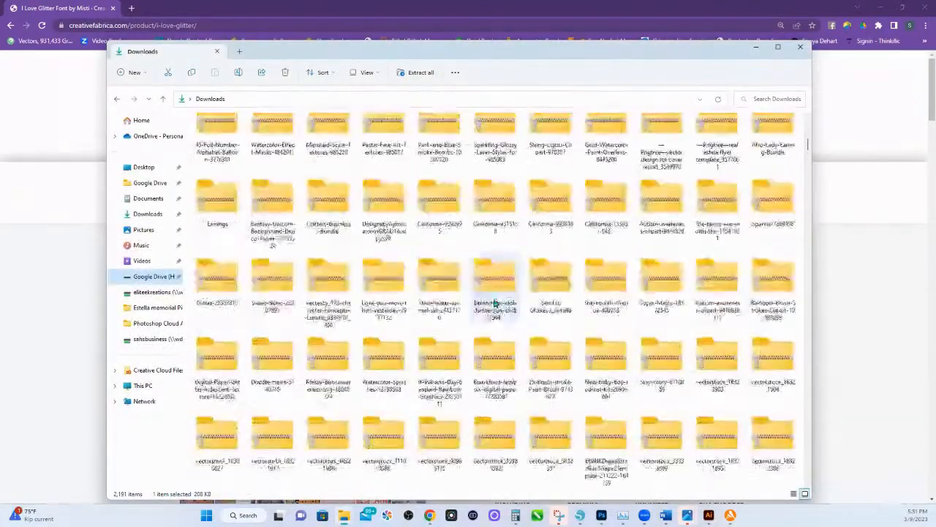
pyautogui.scroll(-10, 490, 318)
pyautogui.scroll(3, 490, 322)
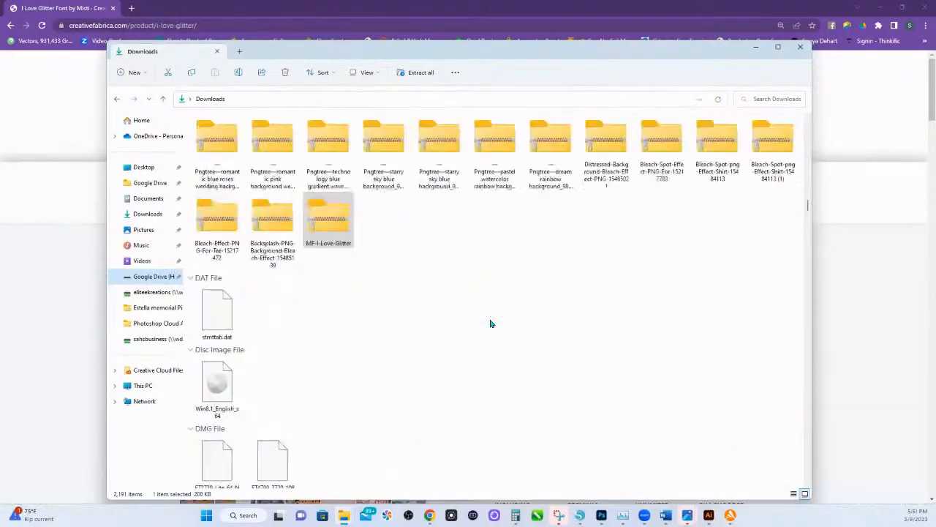
pyautogui.scroll(-1, 490, 323)
pyautogui.scroll(-8, 490, 323)
pyautogui.scroll(3, 432, 314)
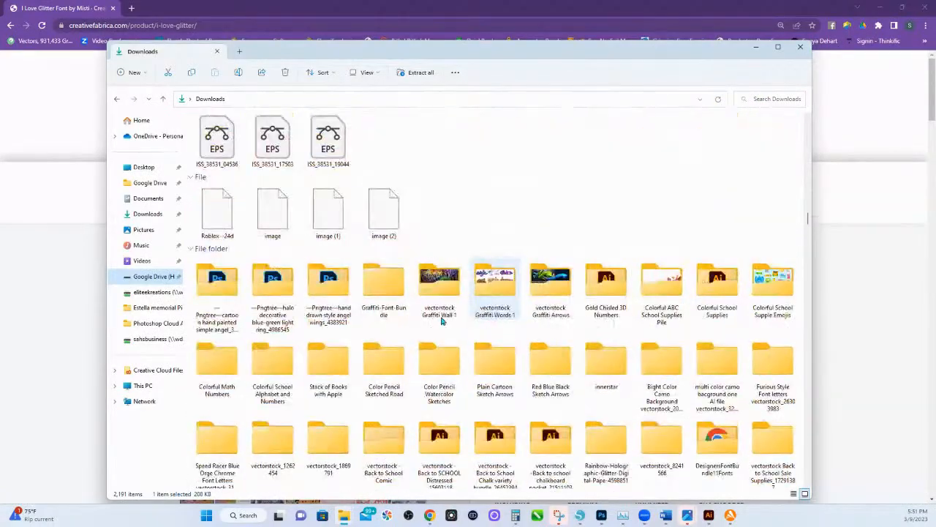
pyautogui.scroll(-10, 374, 305)
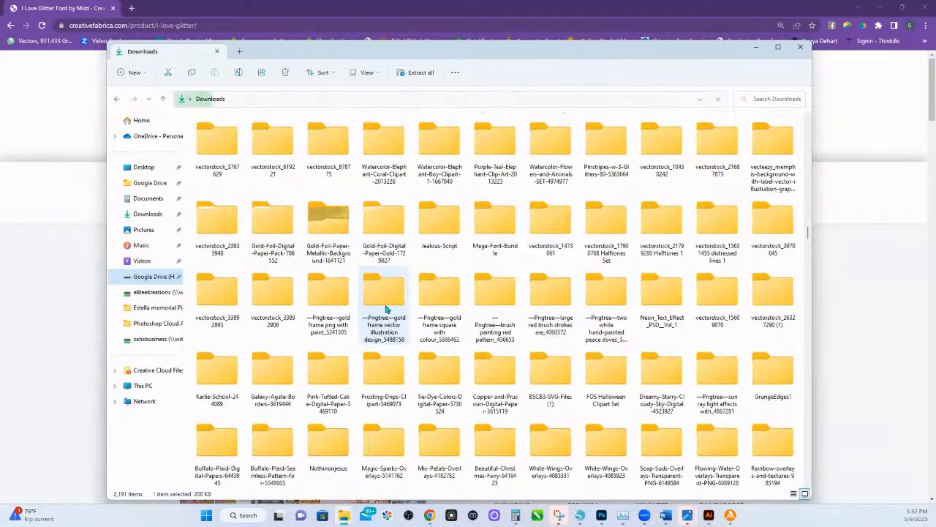
pyautogui.scroll(-12, 387, 308)
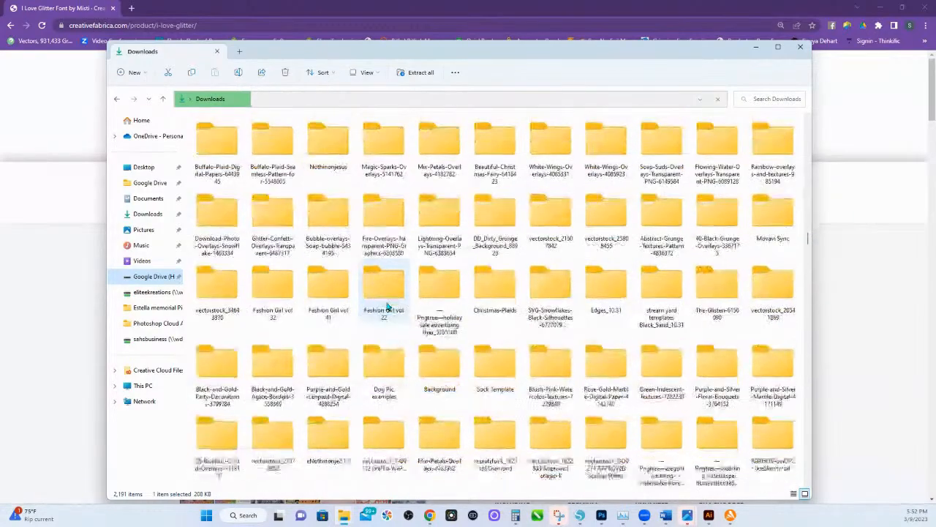
pyautogui.scroll(-15, 390, 315)
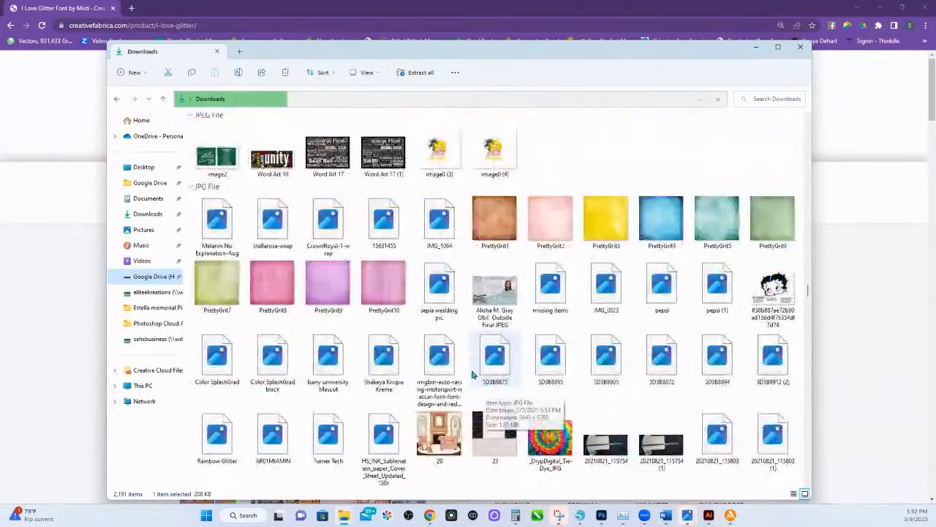
pyautogui.scroll(-3, 475, 307)
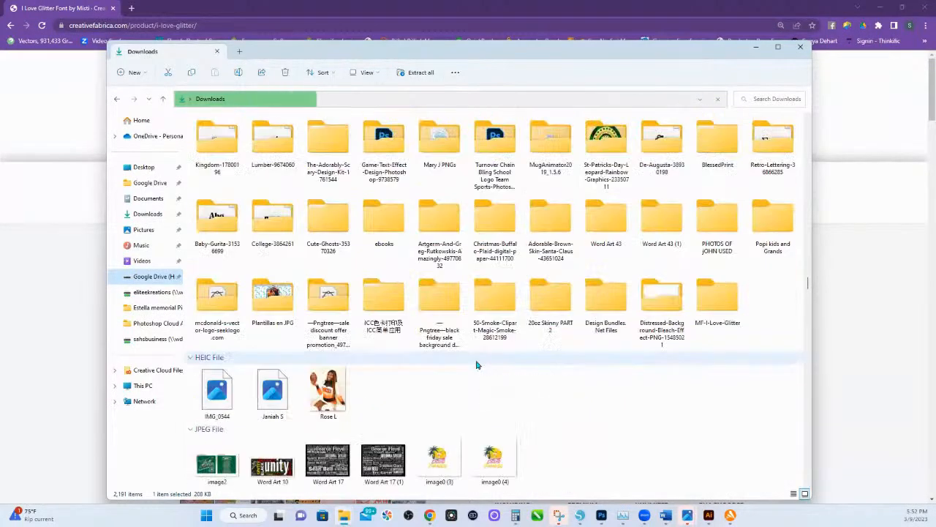
pyautogui.doubleClick(719, 296)
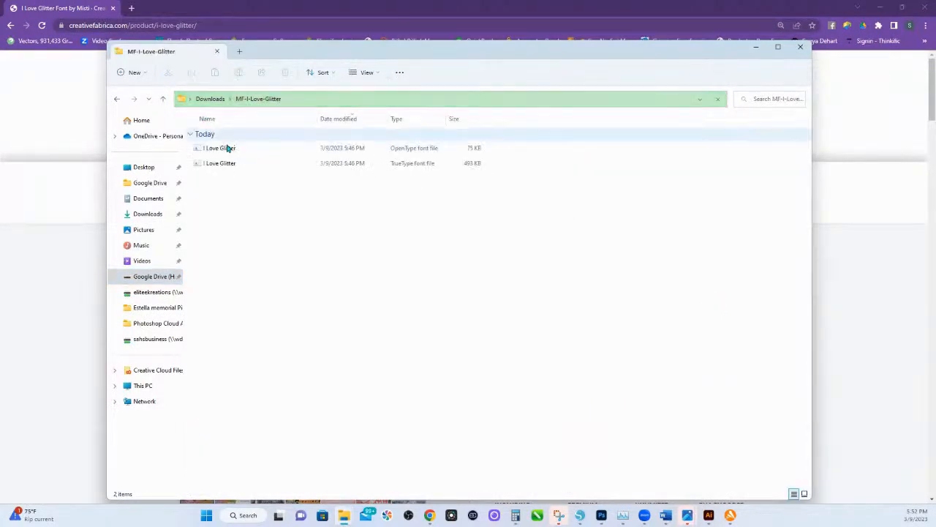
# Reinstall the TrueType I Love Glitter font file for all users, replacing the version already installed.
pyautogui.rightClick(214, 165)
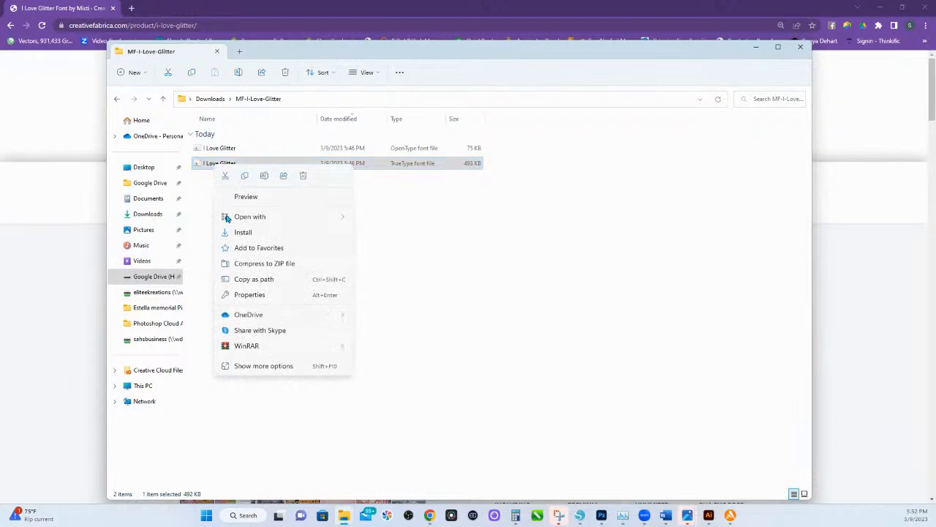
pyautogui.click(249, 366)
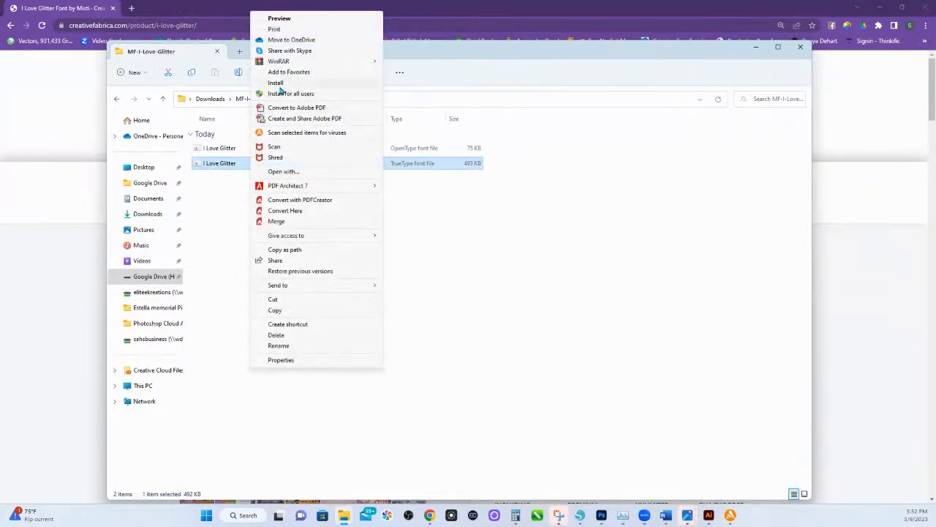
pyautogui.click(281, 94)
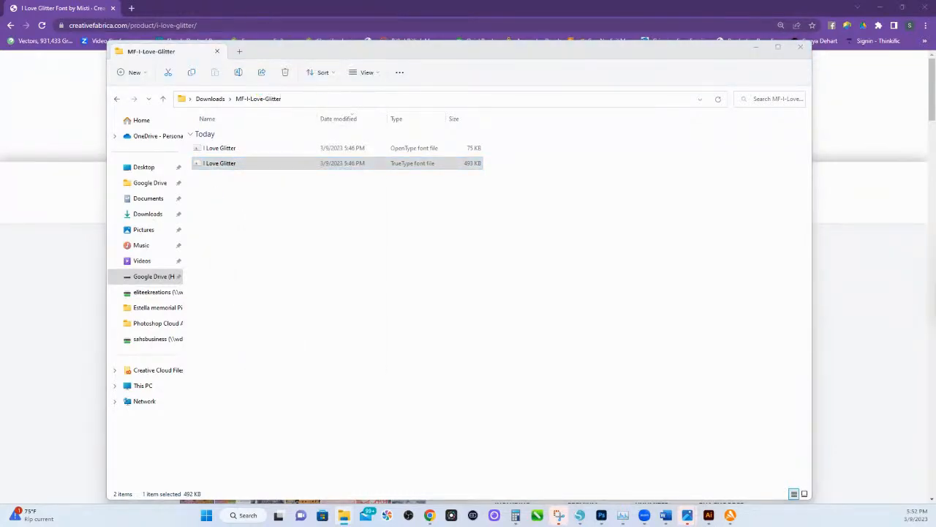
pyautogui.moveTo(930, 247); pyautogui.dragTo(444, 204)
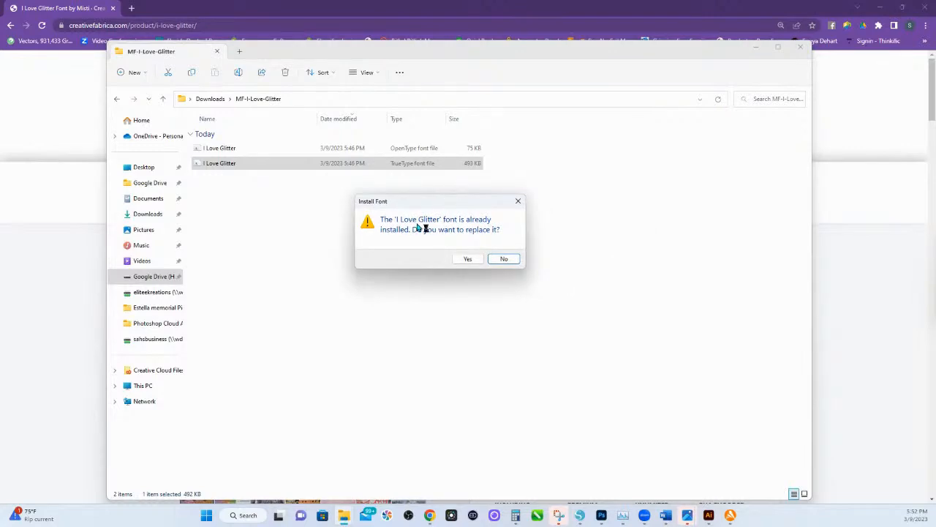
pyautogui.click(466, 259)
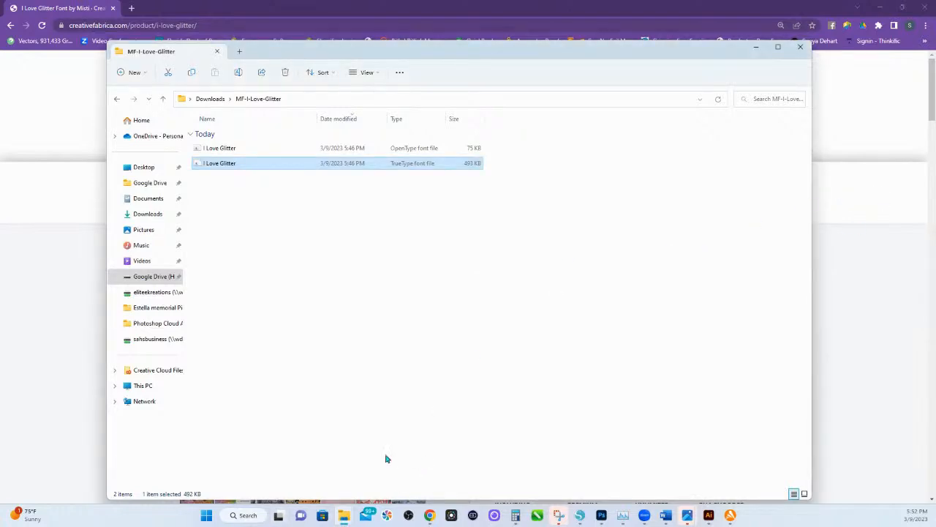
# Switch to Silhouette Studio and maximize its window.
pyautogui.click(248, 515)
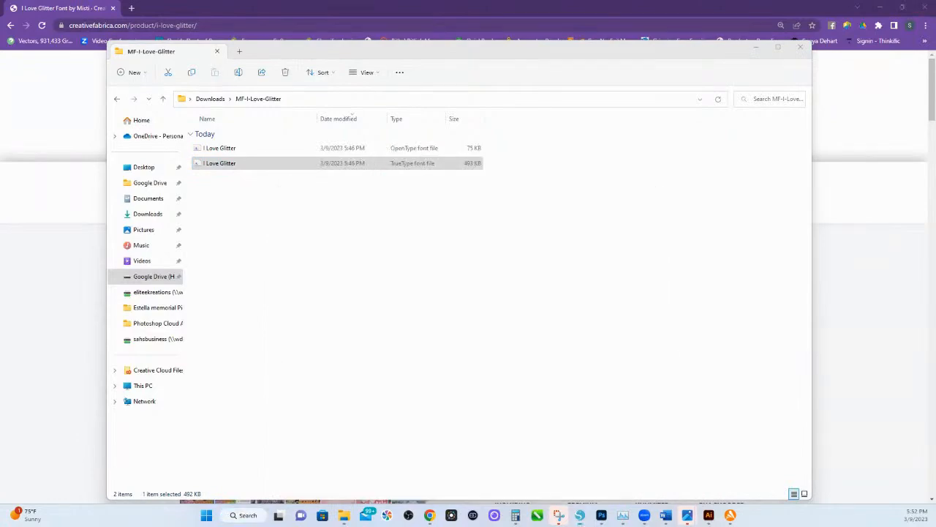
pyautogui.moveTo(935, 150); pyautogui.dragTo(550, 26)
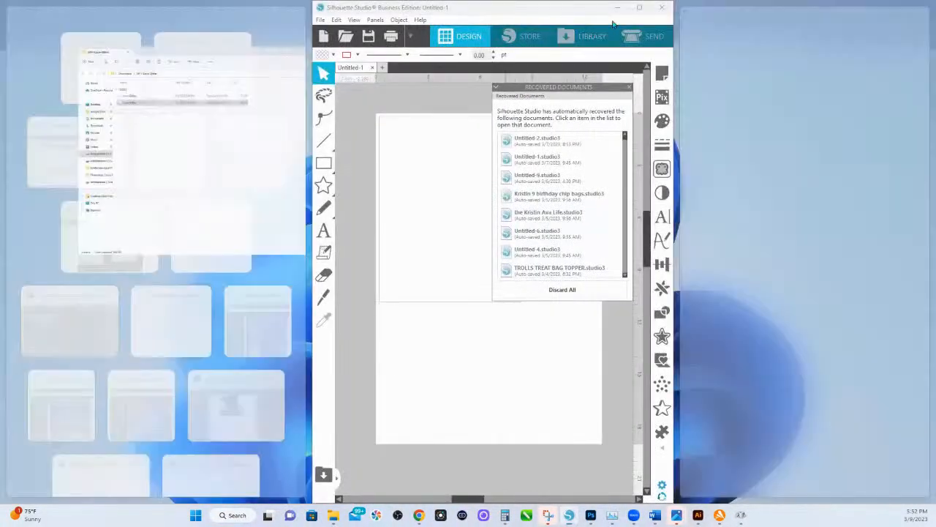
pyautogui.click(640, 9)
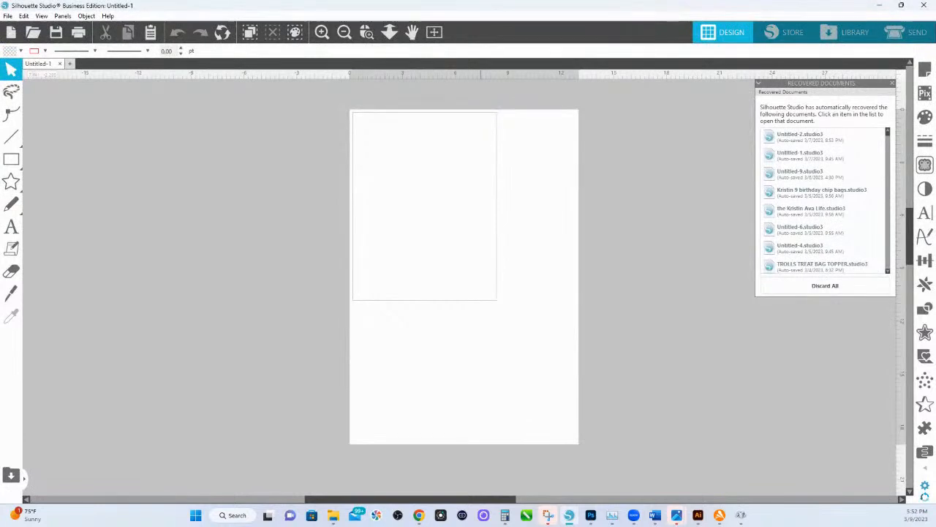
# Examine the I Love Glitter character grid and the neighbouring fonts in Character Map, and close the window.
pyautogui.moveTo(935, 82); pyautogui.dragTo(309, 144)
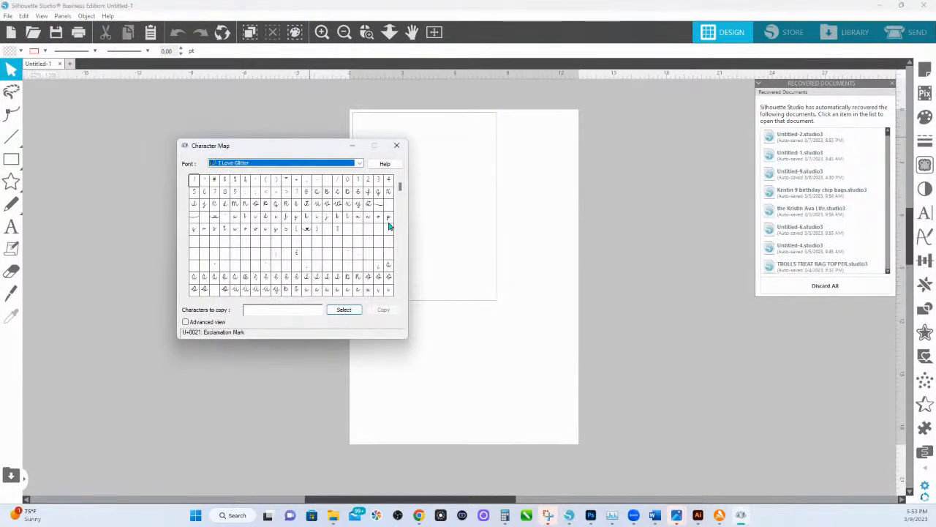
pyautogui.moveTo(401, 185); pyautogui.dragTo(400, 198)
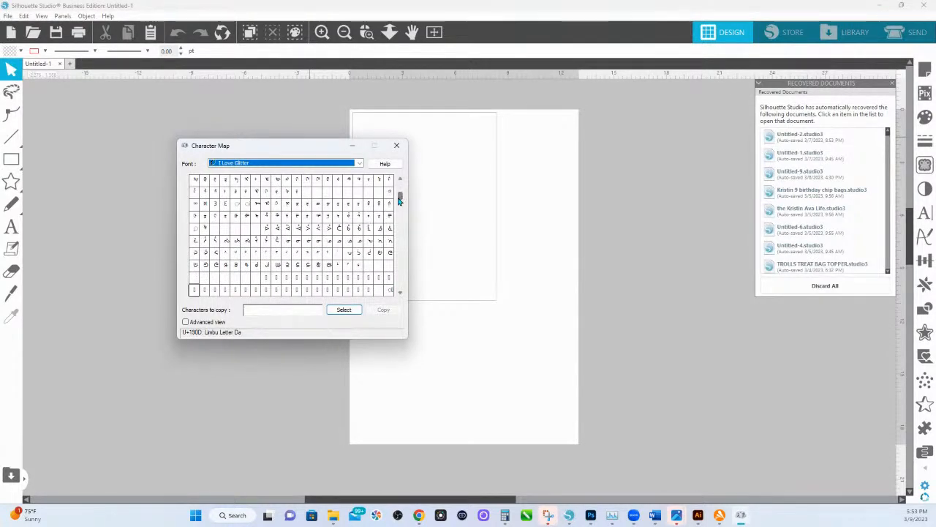
pyautogui.click(358, 163)
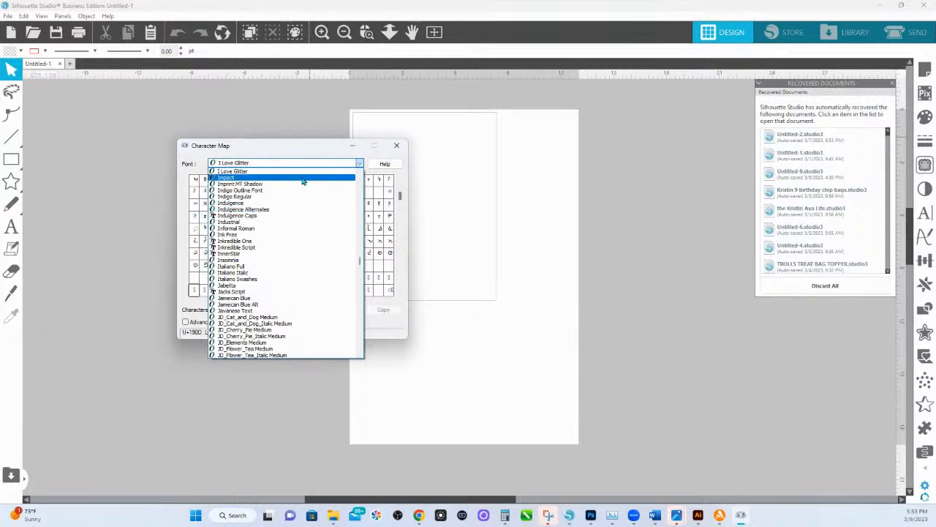
pyautogui.click(396, 148)
pyautogui.click(396, 149)
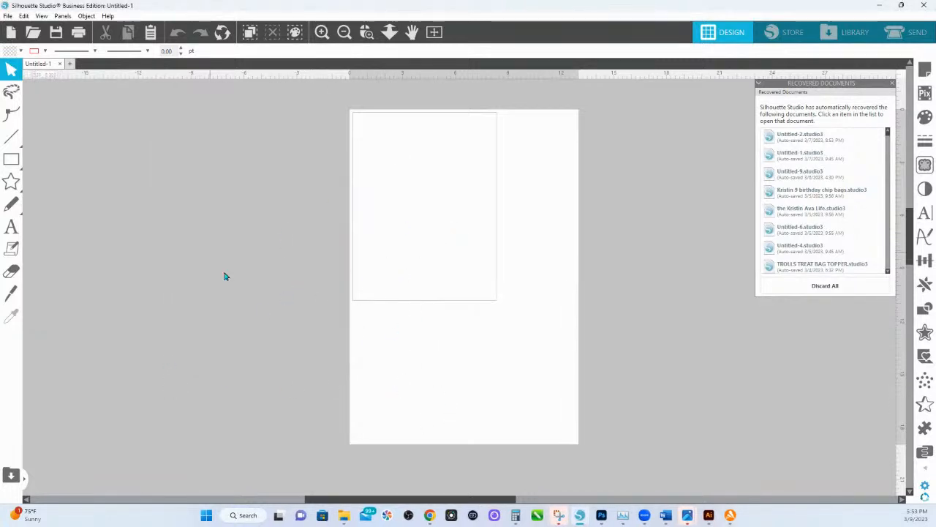
# Relaunch Character Map over the Silhouette Studio page and browse I Love Glitter's Private Use glyphs to the swash and heart characters.
pyautogui.click(247, 515)
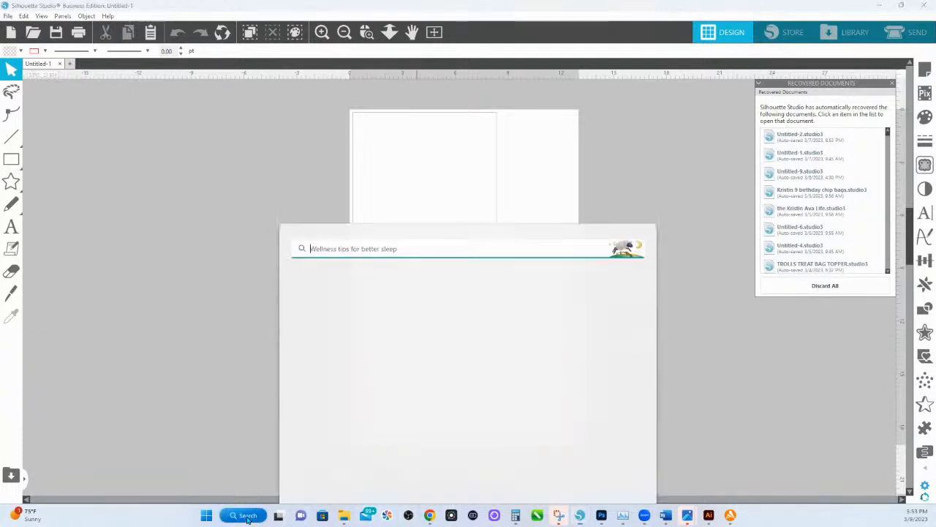
pyautogui.click(319, 214)
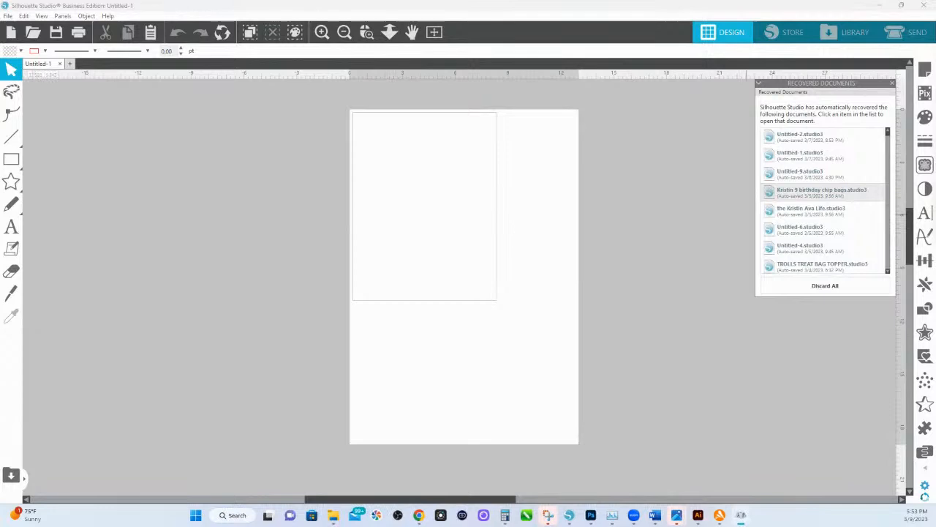
pyautogui.moveTo(613, 110); pyautogui.dragTo(415, 85)
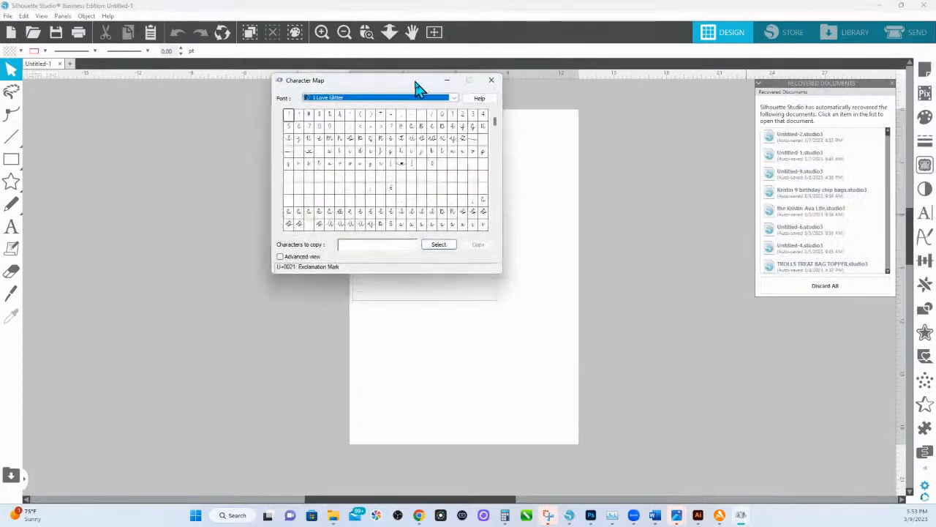
pyautogui.moveTo(493, 122); pyautogui.dragTo(495, 210)
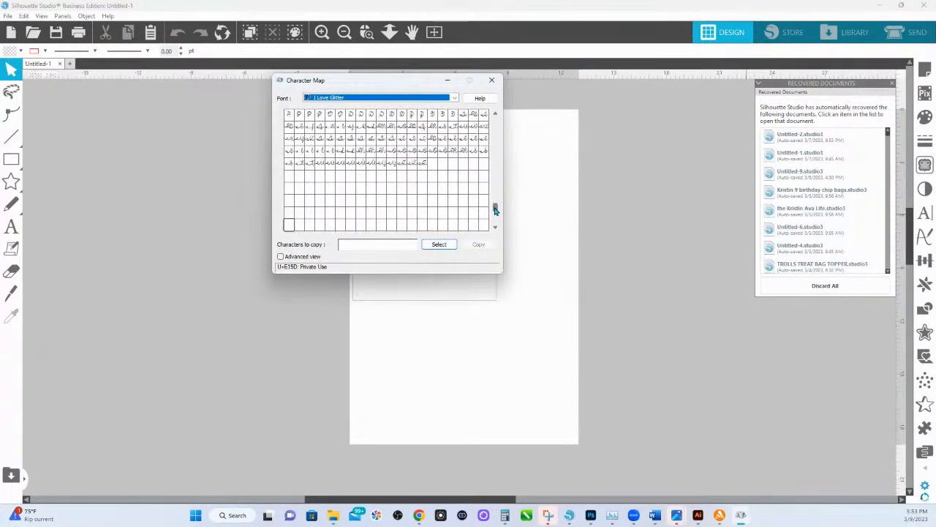
pyautogui.click(495, 113)
pyautogui.click(496, 113)
pyautogui.click(495, 113)
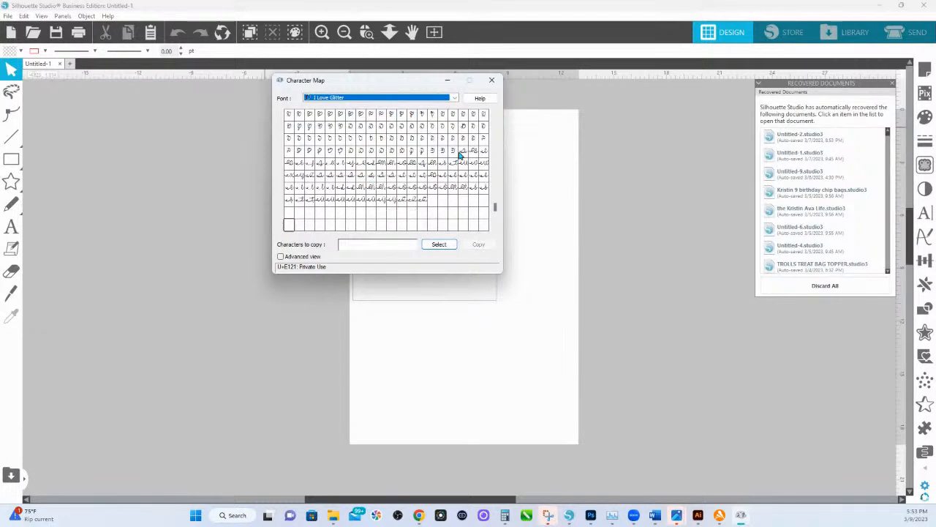
pyautogui.moveTo(496, 211)
pyautogui.mouseDown()
pyautogui.moveTo(495, 122)
pyautogui.moveTo(488, 212)
pyautogui.mouseUp()
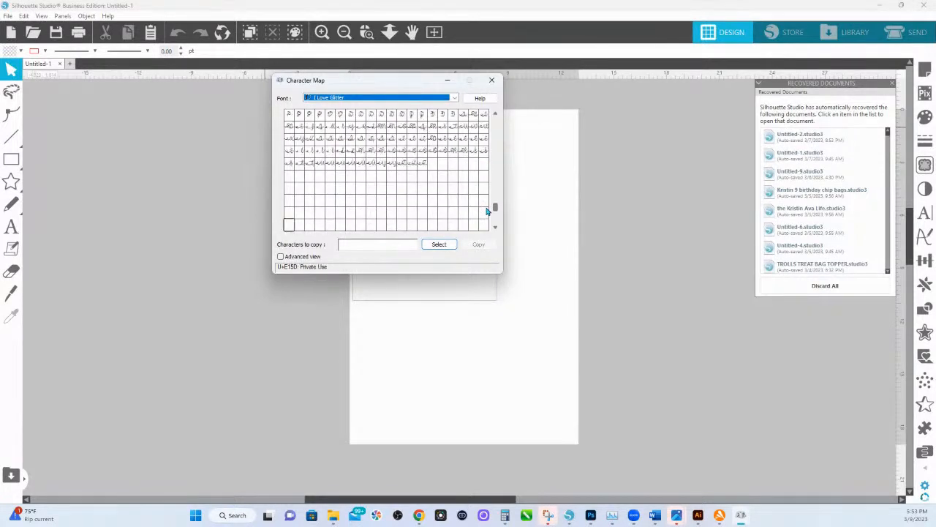
pyautogui.click(494, 114)
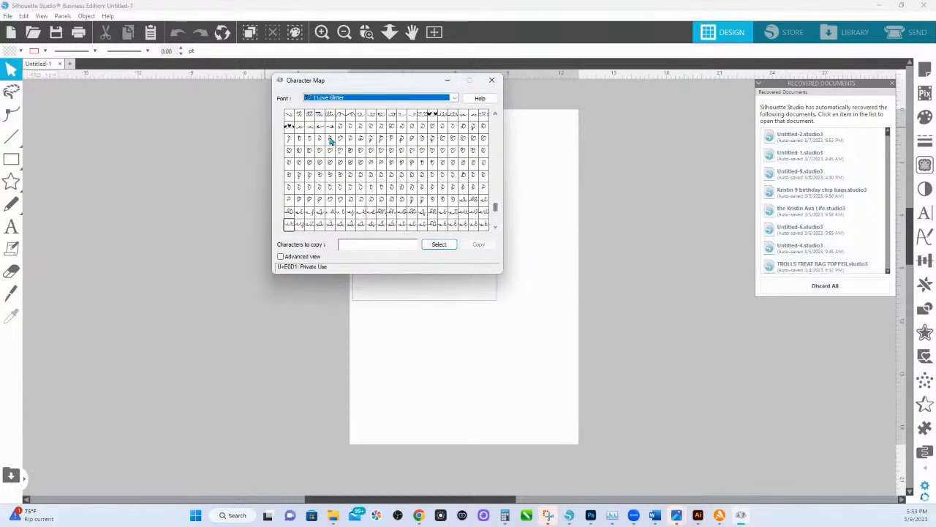
pyautogui.click(495, 114)
pyautogui.click(495, 114)
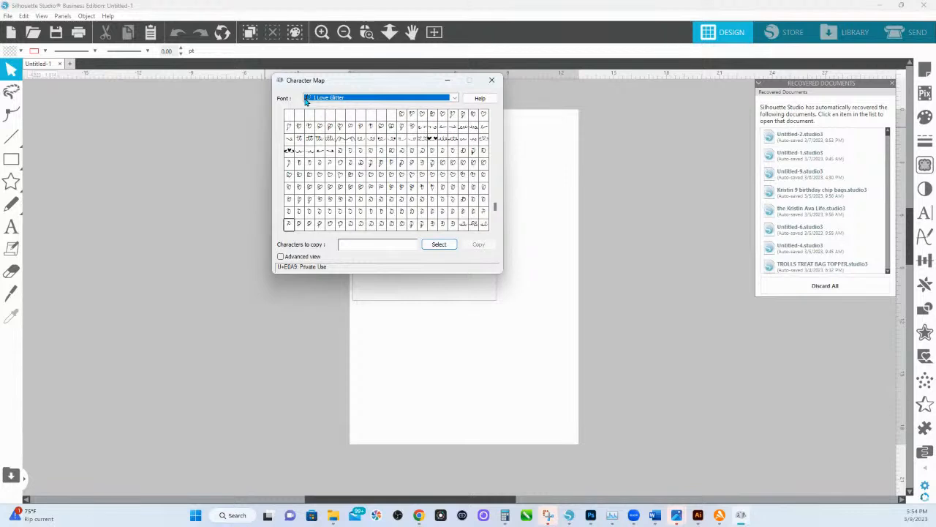
# Add the I Love Glitter swash glyphs U+E016, U+E017, U+E034 and U+E035 to the characters to copy.
pyautogui.click(422, 130)
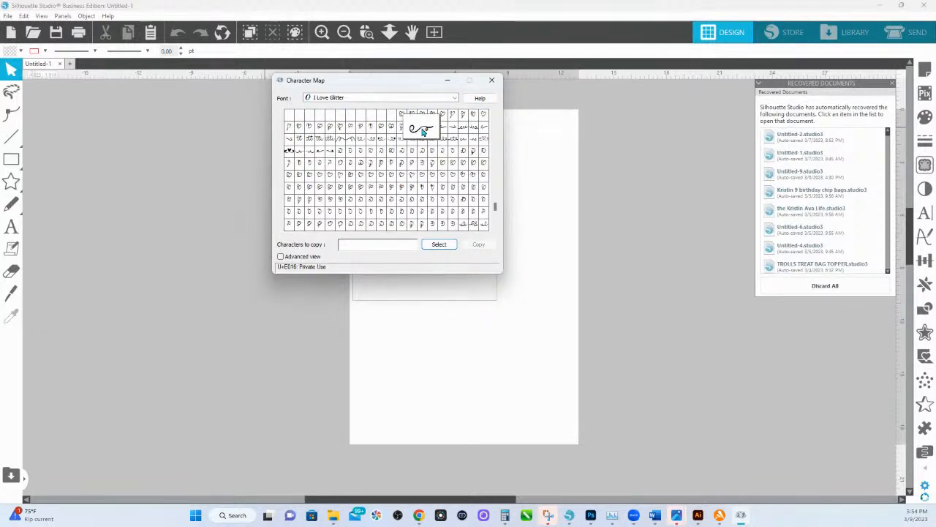
pyautogui.click(435, 244)
pyautogui.click(433, 132)
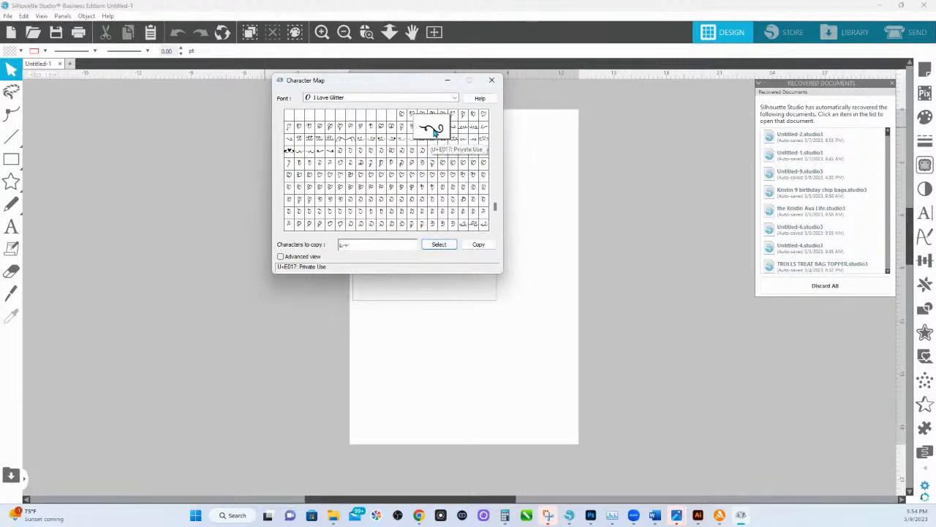
pyautogui.doubleClick(435, 131)
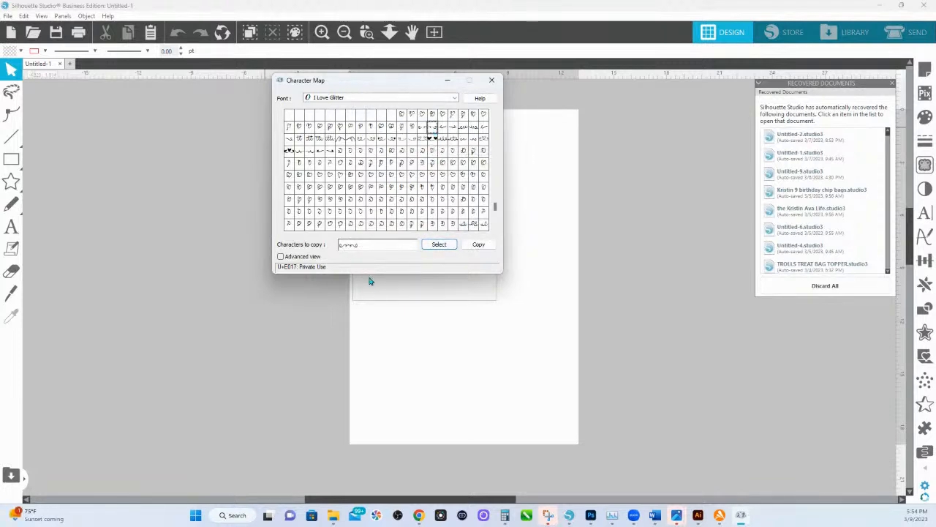
pyautogui.doubleClick(319, 152)
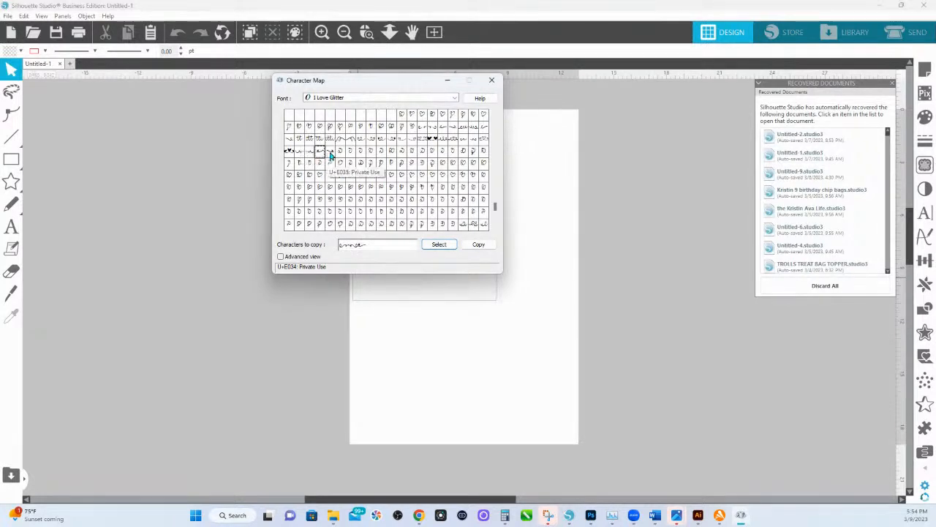
pyautogui.click(331, 152)
pyautogui.doubleClick(331, 153)
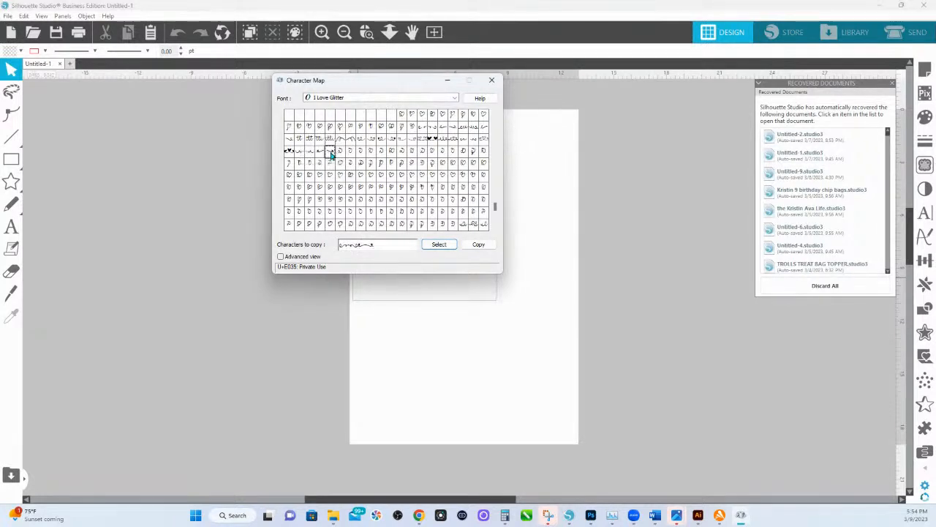
# Add glyphs U+E026, U+E027 and the two swashes beside them to the collection, and copy all collected characters.
pyautogui.doubleClick(380, 142)
pyautogui.doubleClick(393, 141)
pyautogui.doubleClick(401, 141)
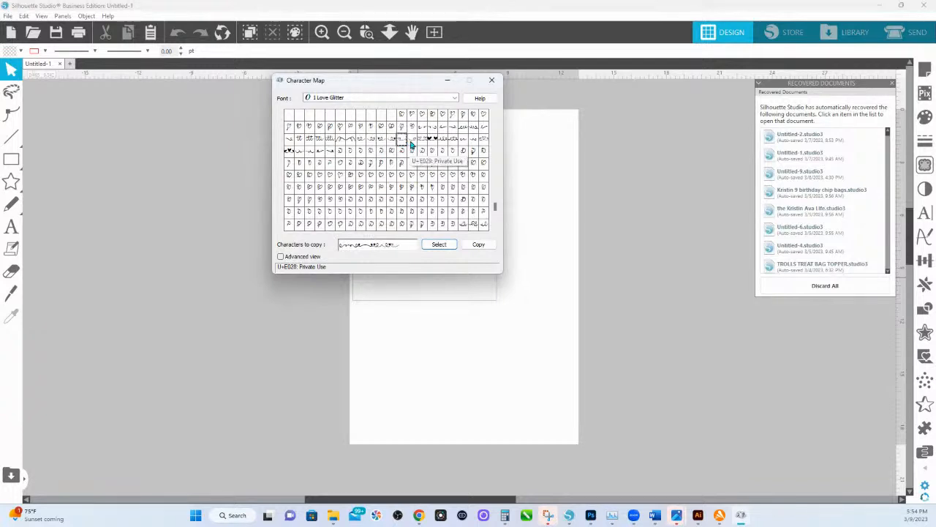
pyautogui.doubleClick(412, 142)
pyautogui.click(480, 247)
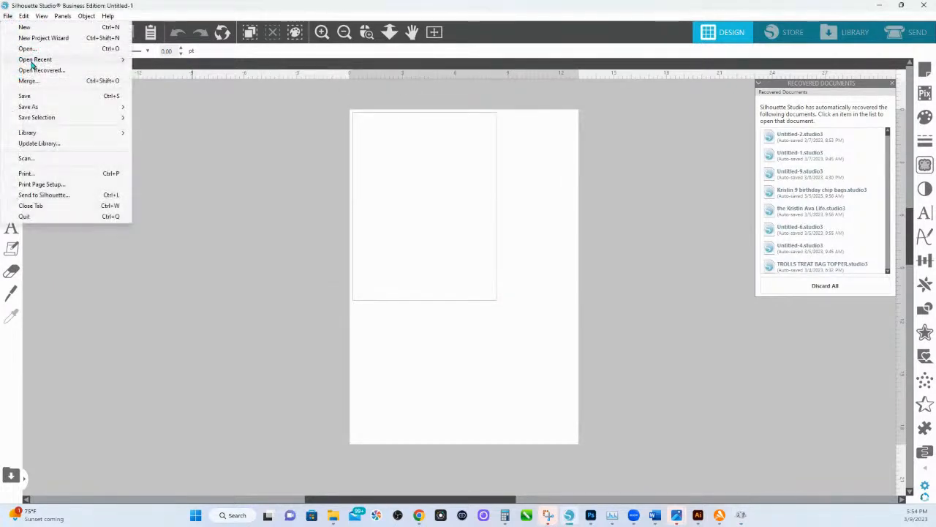
# Open the recent document "march 9 Live REMEMBER TO DELETE ME" and paste the copied glyphs after the pink script name.
pyautogui.moveTo(35, 60)
pyautogui.click(171, 60)
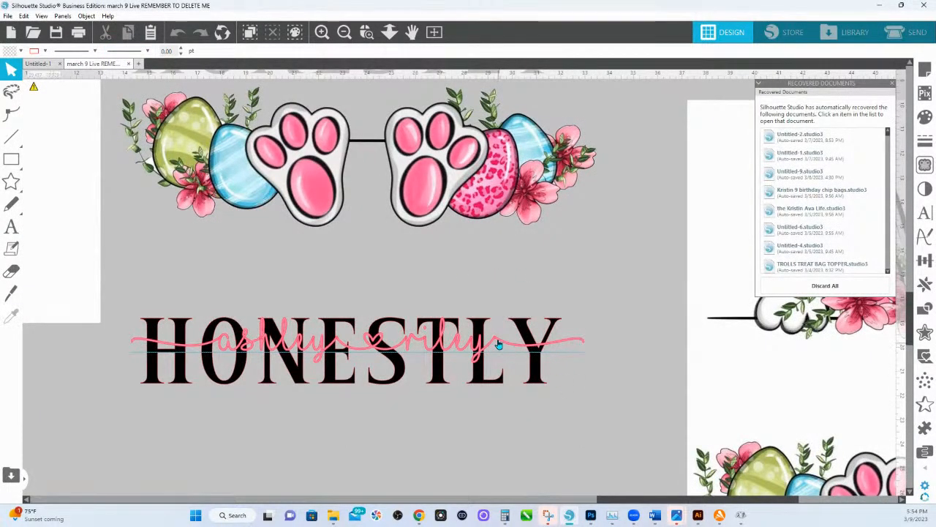
pyautogui.doubleClick(413, 346)
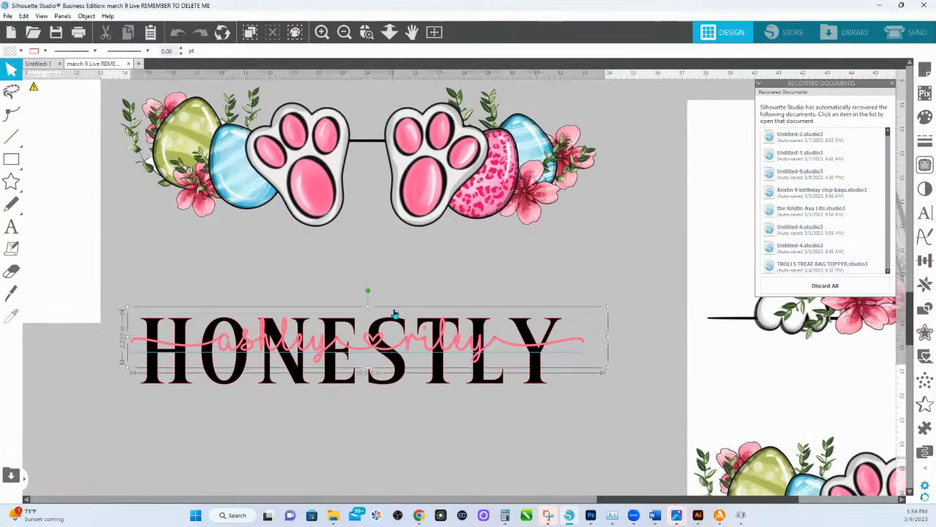
pyautogui.click(448, 292)
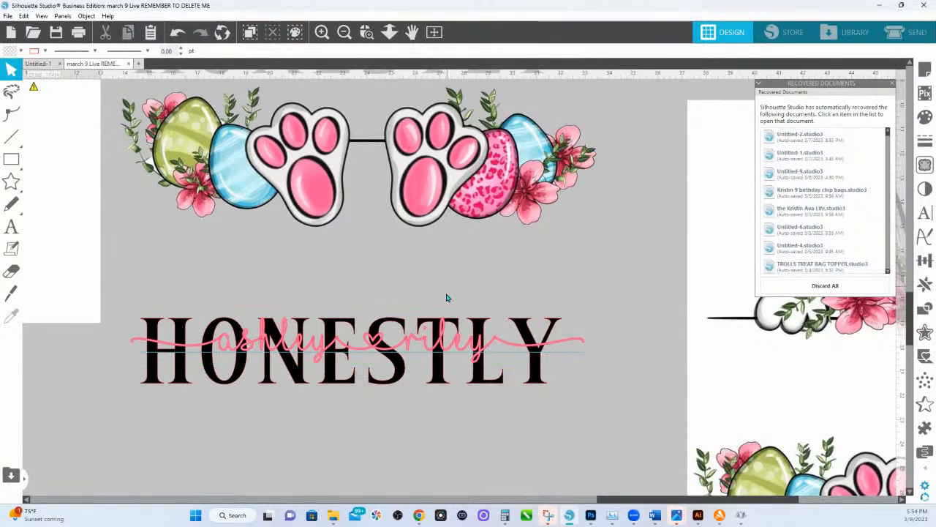
pyautogui.doubleClick(442, 345)
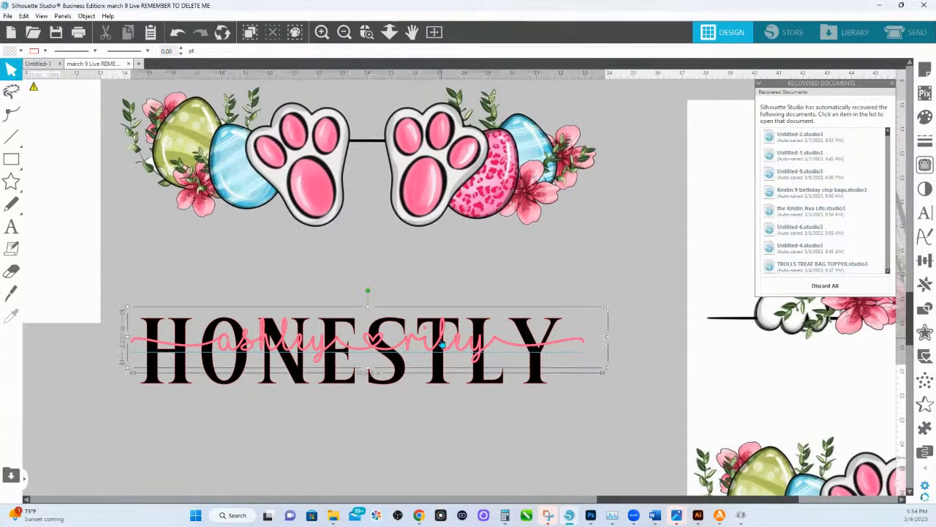
pyautogui.rightClick(581, 340)
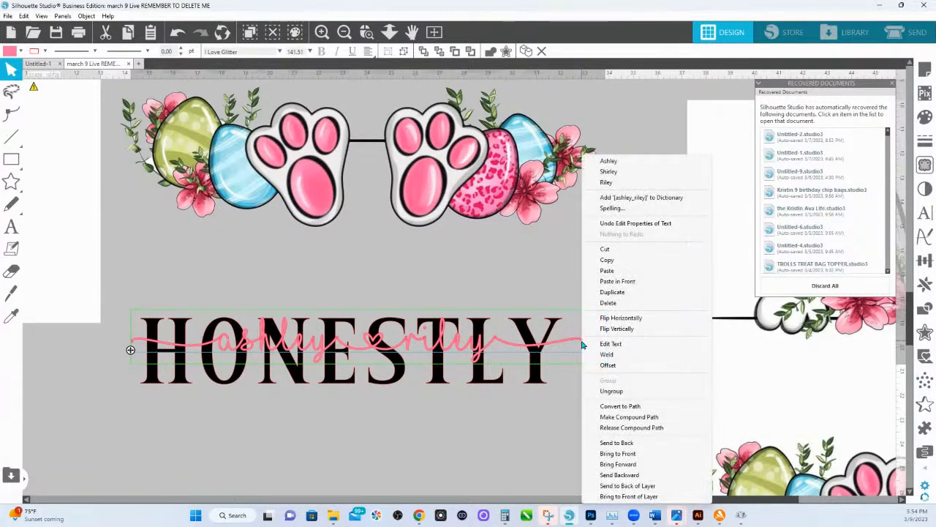
pyautogui.click(606, 271)
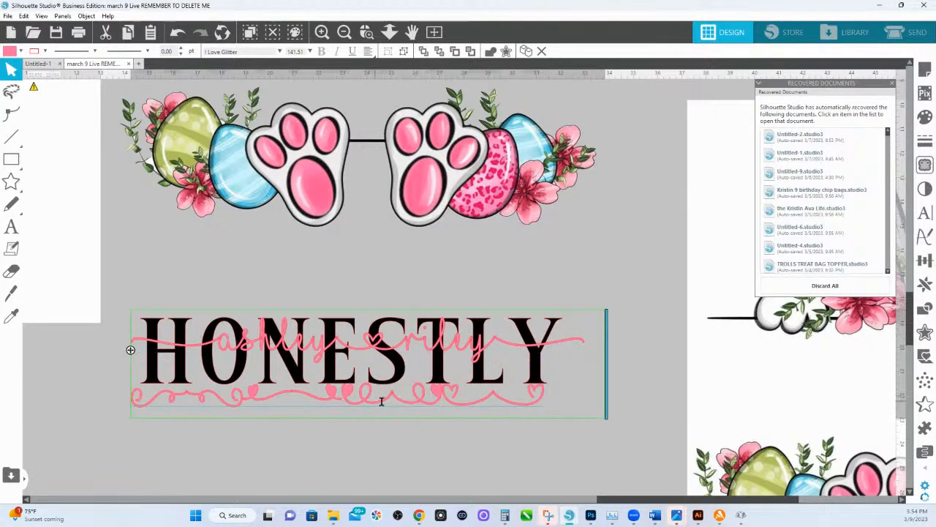
# Delete the ending swash of the script name and break the pasted glyphs onto their own second line.
pyautogui.click(495, 334)
pyautogui.press('Delete')
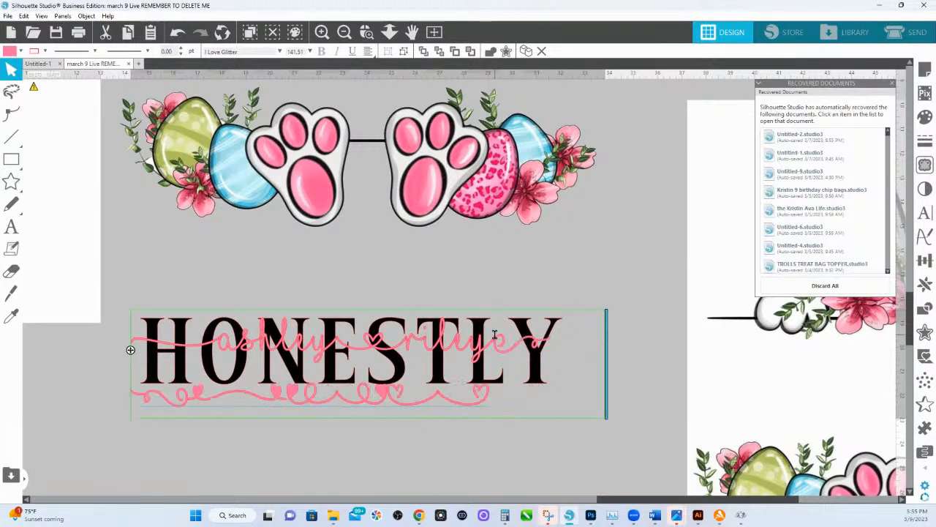
pyautogui.press('Return')
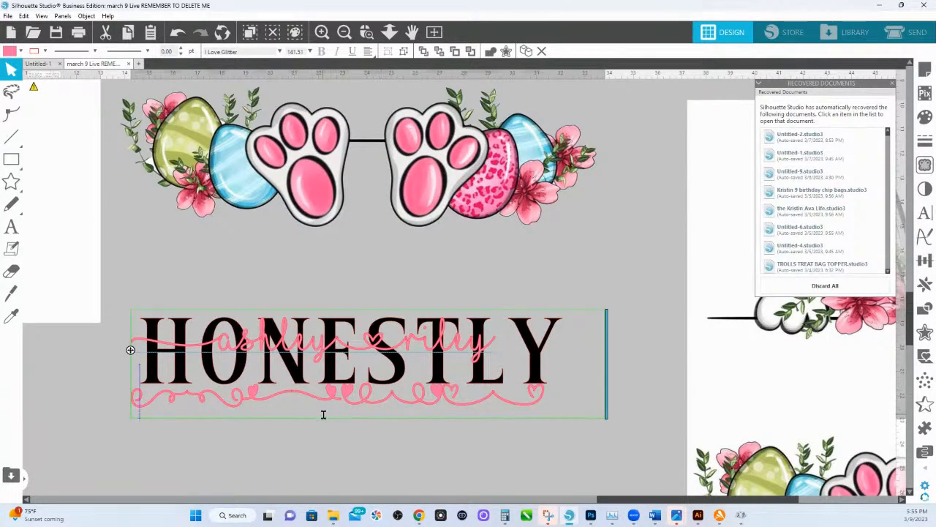
# Cut the swash glyph that begins with a small filled heart from the second text line.
pyautogui.click(293, 398)
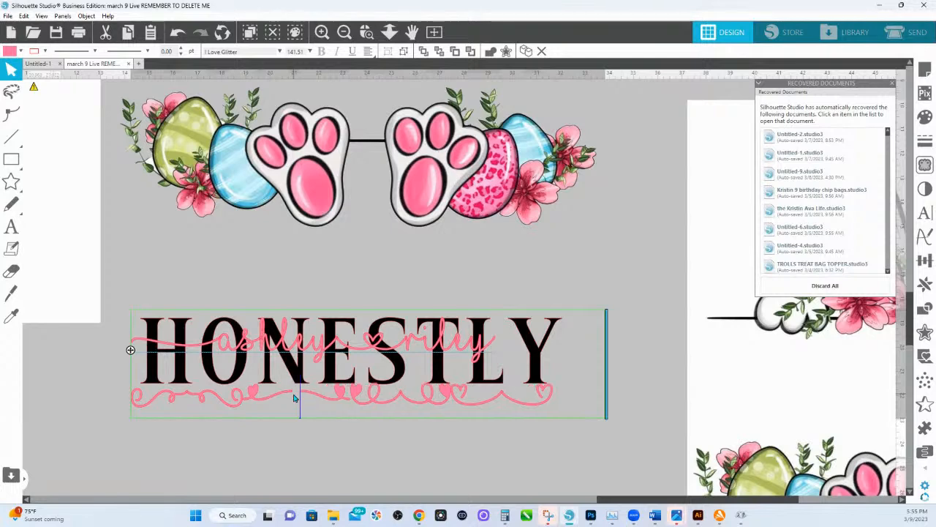
pyautogui.moveTo(293, 399); pyautogui.dragTo(248, 400)
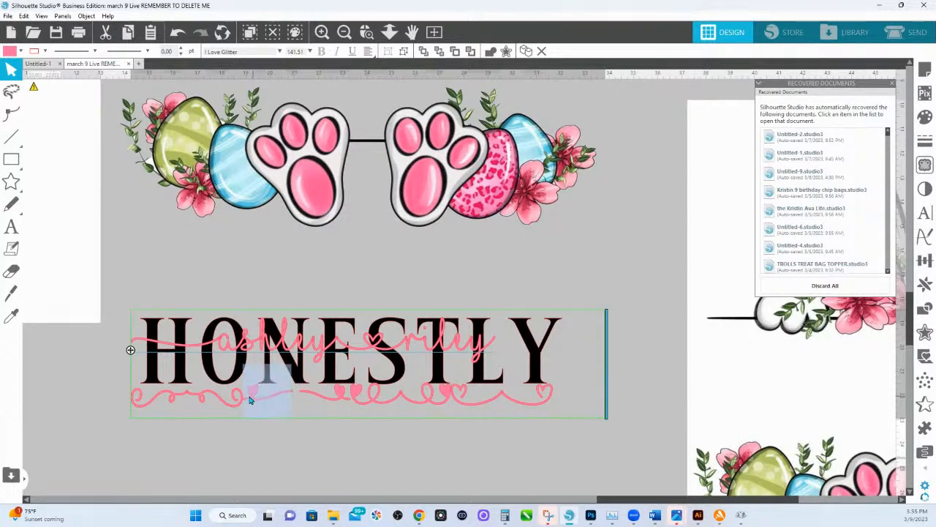
pyautogui.rightClick(249, 400)
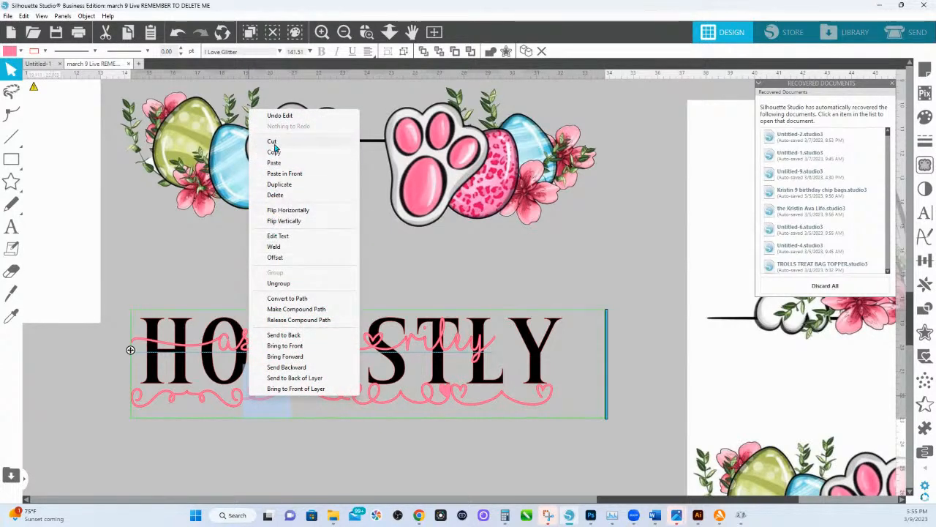
pyautogui.click(308, 142)
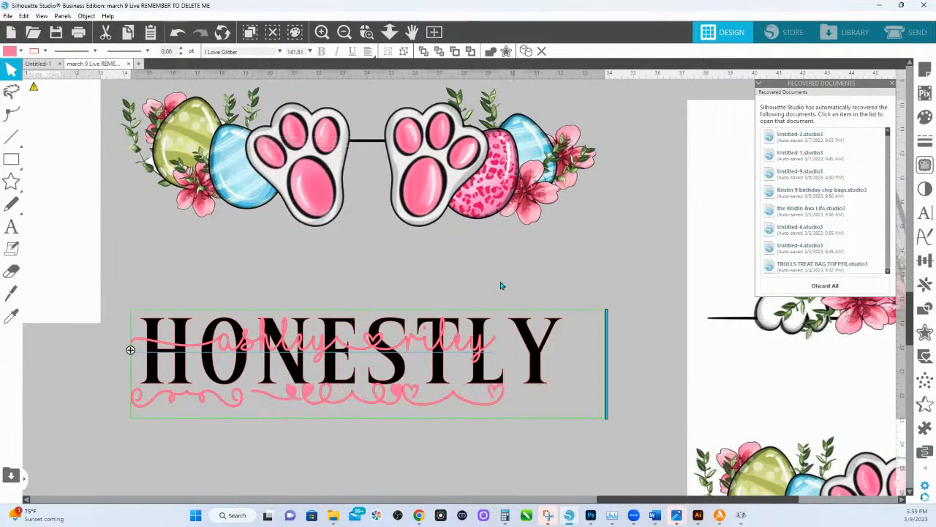
# Try the filled-heart swash at the end of the script name and undo the paste.
pyautogui.click(498, 347)
pyautogui.hotkey('ctrl', 'v')
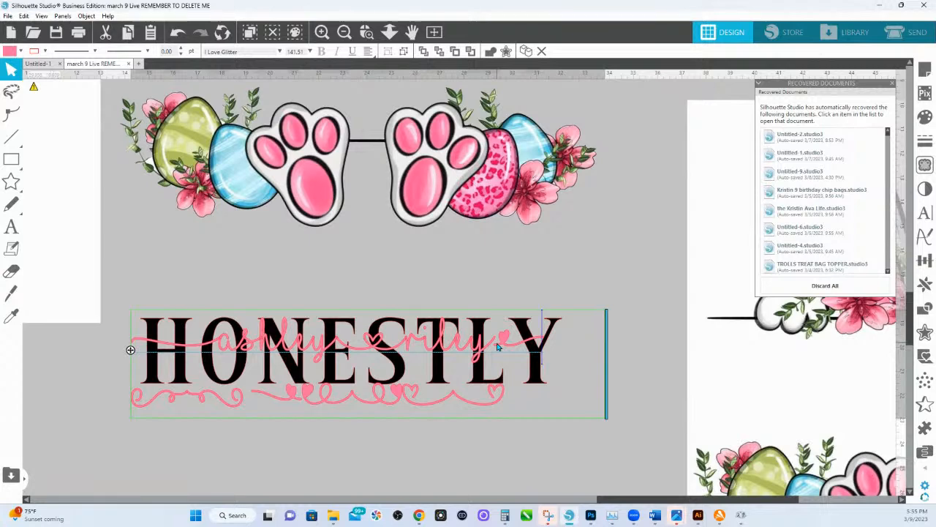
pyautogui.hotkey('ctrl', 'z')
# Paste the filled-heart swash at the start of the script name in place of its opening swash.
pyautogui.click(219, 344)
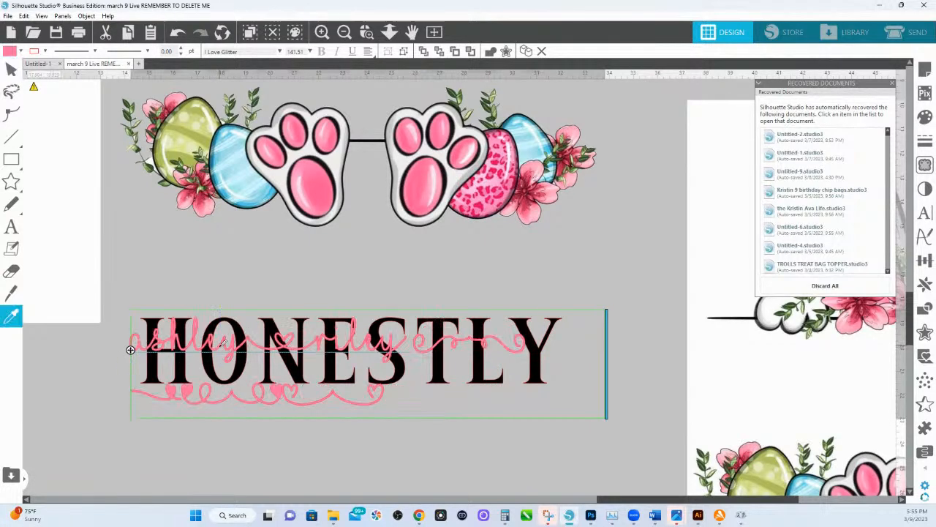
pyautogui.hotkey('ctrl', 'v')
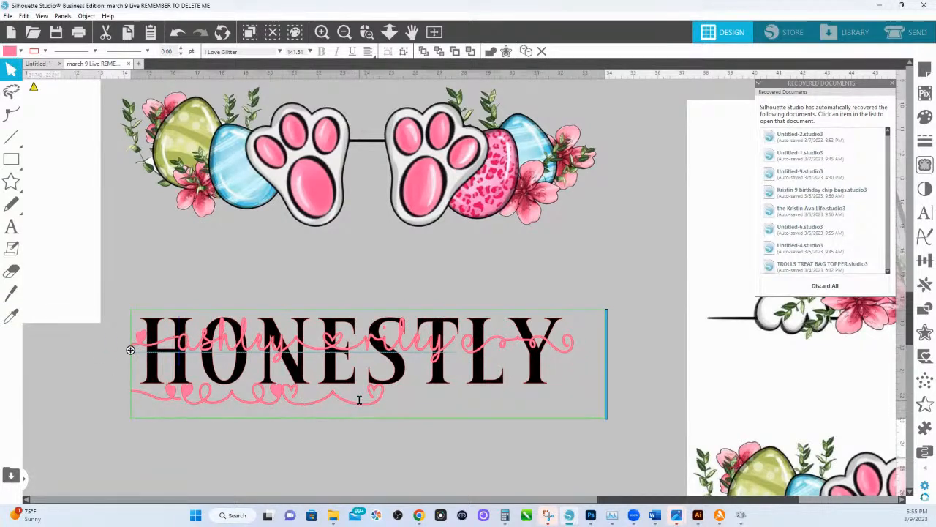
# Move the last outlined-heart swash from the second line to the name's end, deleting the glyphs that follow the name there.
pyautogui.moveTo(387, 399); pyautogui.dragTo(338, 398)
pyautogui.rightClick(337, 398)
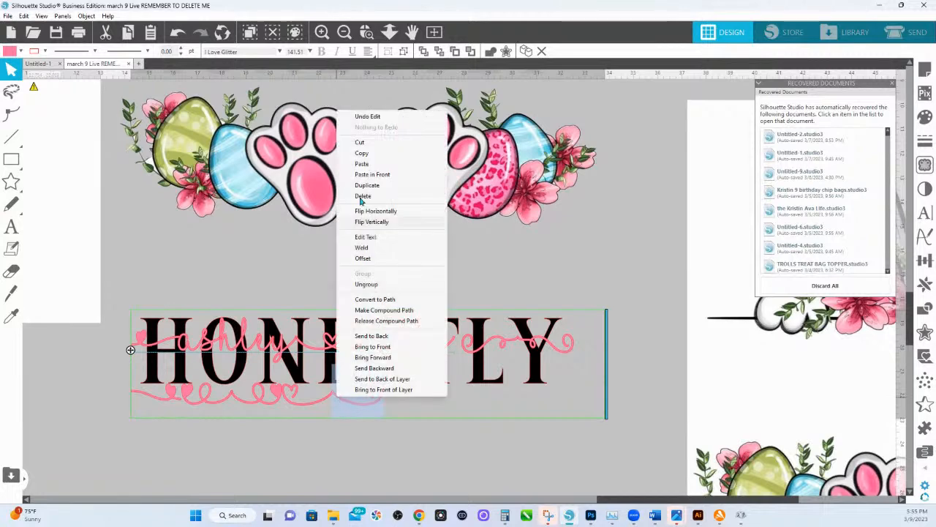
pyautogui.click(363, 196)
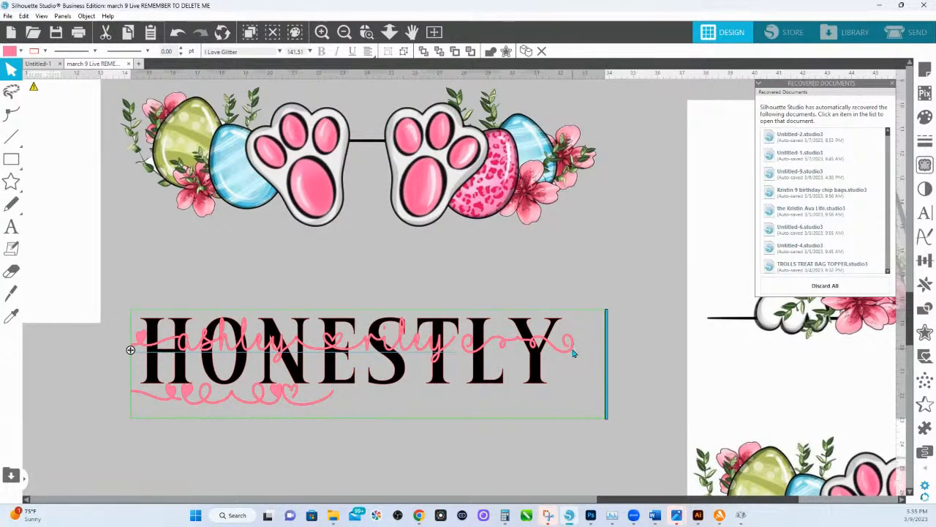
pyautogui.press('BackSpace')
pyautogui.press('BackSpace')
pyautogui.press('BackSpace')
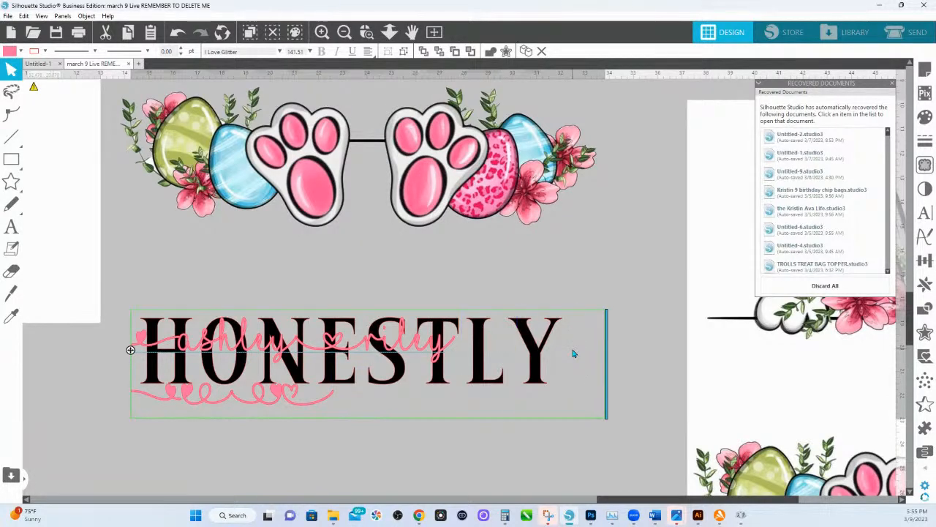
pyautogui.write('}')
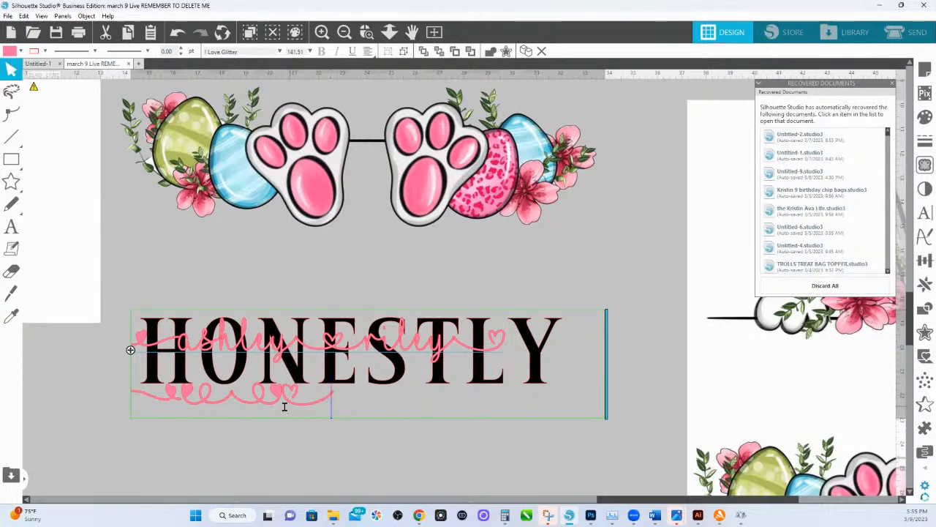
# Replace the outlined-heart swash at the name's end with the loop glyph ending in a filled heart from the second line.
pyautogui.moveTo(275, 398); pyautogui.dragTo(255, 398)
pyautogui.rightClick(253, 395)
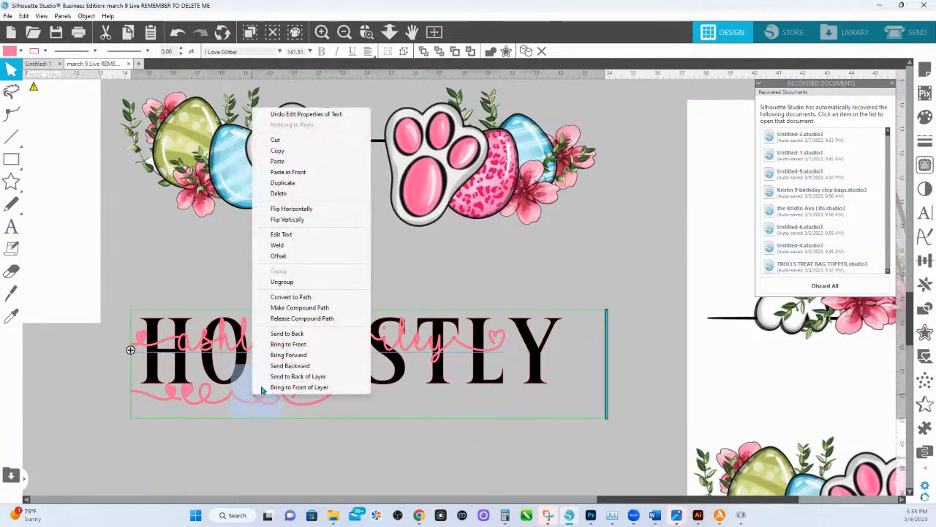
pyautogui.click(275, 139)
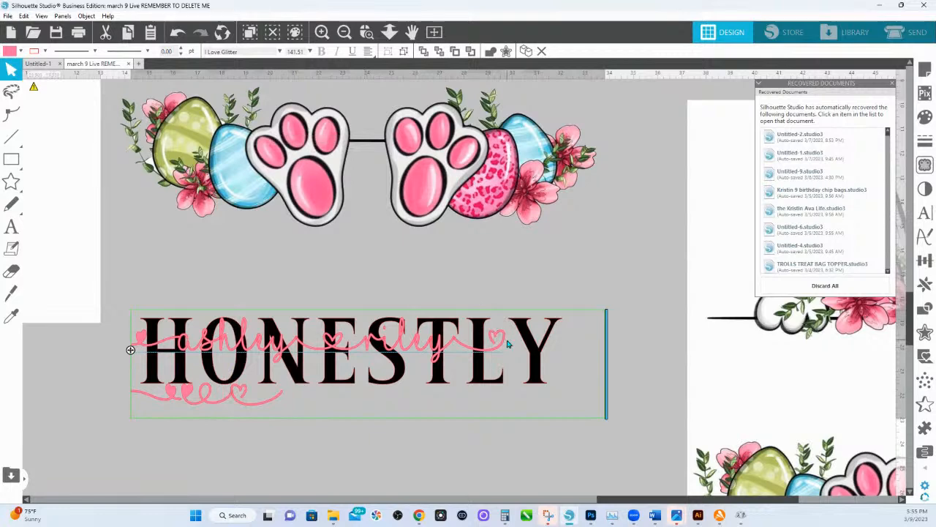
pyautogui.click(454, 343)
pyautogui.hotkey('ctrl', 'v')
pyautogui.press('Delete')
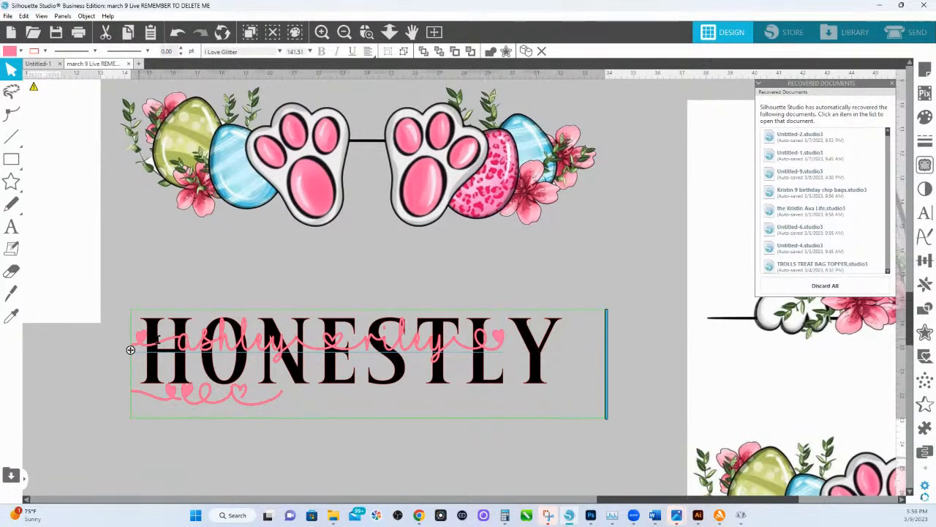
# Replace the swash at the start of the script name with the second line's glyph that has a filled heart before a loop.
pyautogui.press('BackSpace')
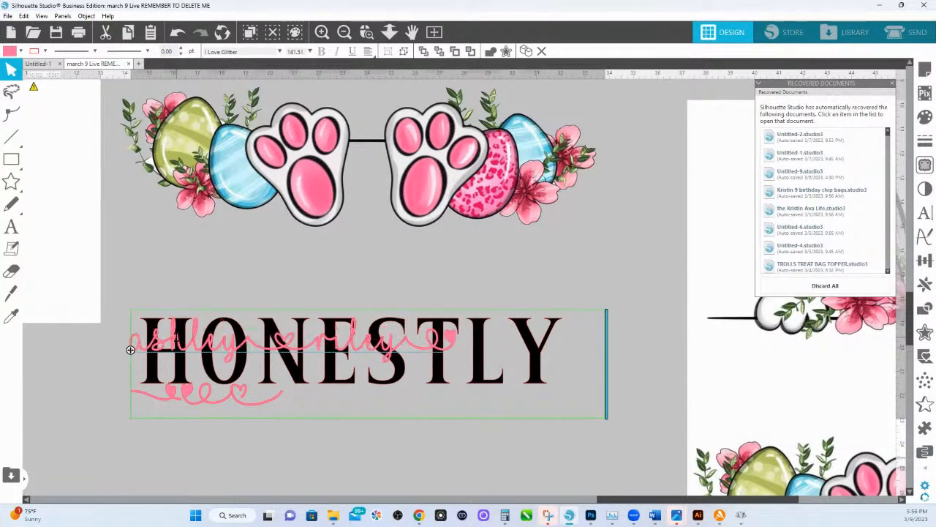
pyautogui.moveTo(225, 400); pyautogui.dragTo(187, 401)
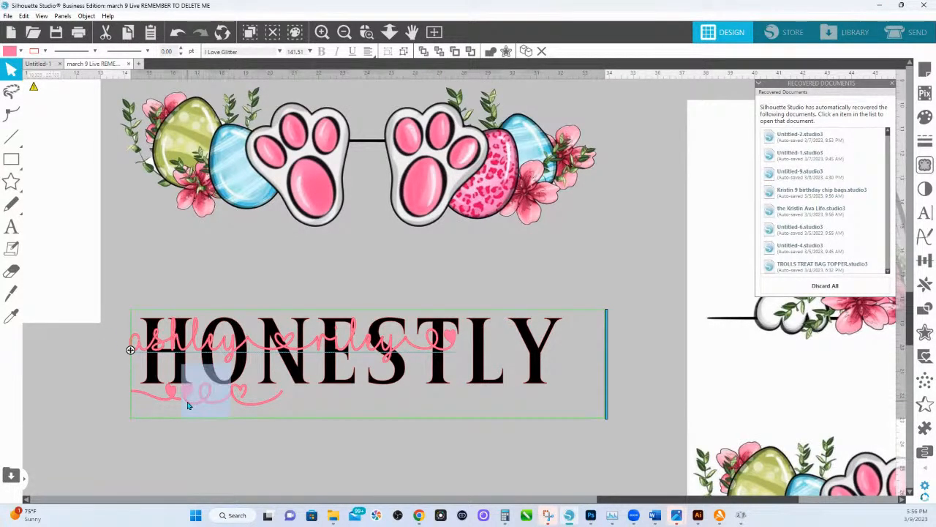
pyautogui.rightClick(187, 401)
pyautogui.click(214, 148)
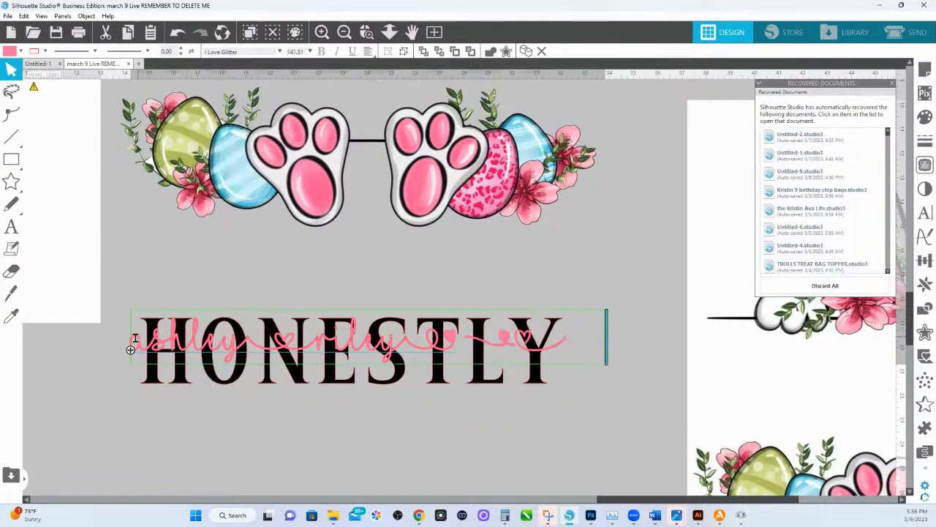
pyautogui.hotkey('ctrl', 'v')
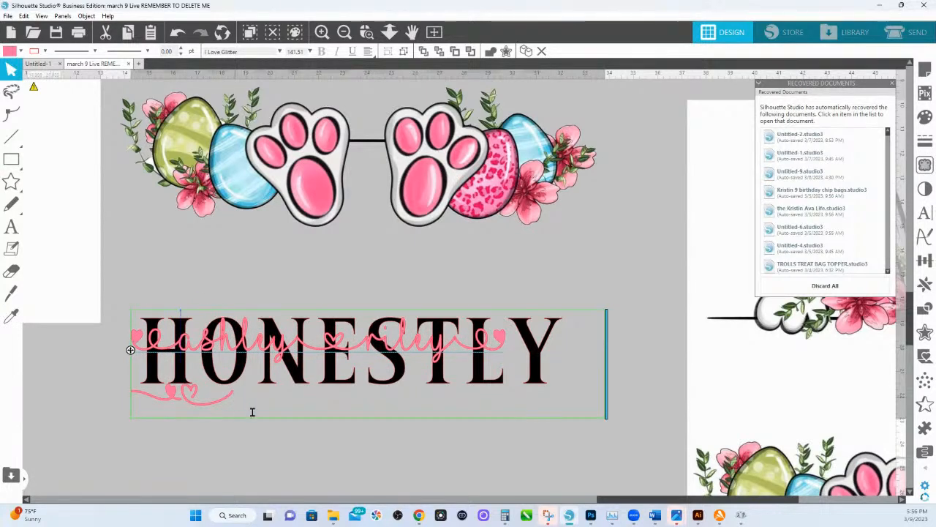
# Delete the leftover glyphs on the second line and finish editing the script name.
pyautogui.press('BackSpace')
pyautogui.press('BackSpace')
pyautogui.press('BackSpace')
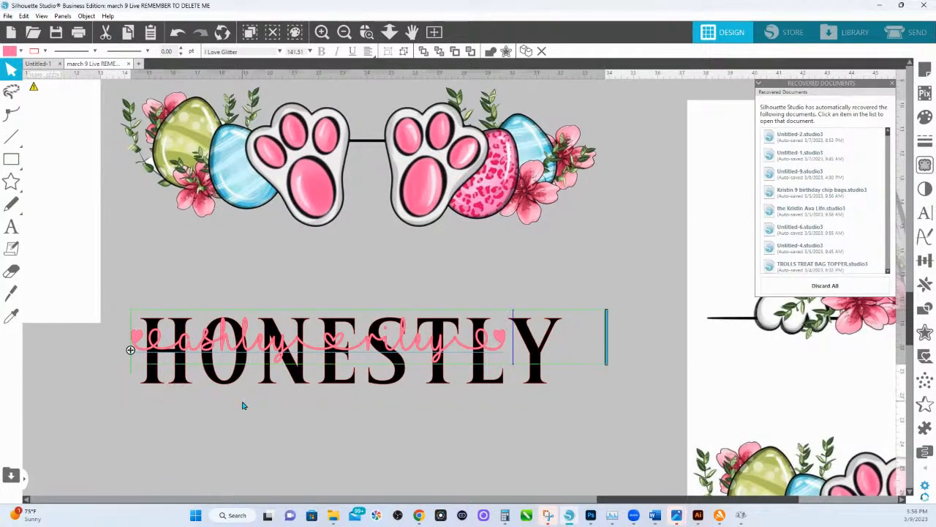
pyautogui.click(244, 282)
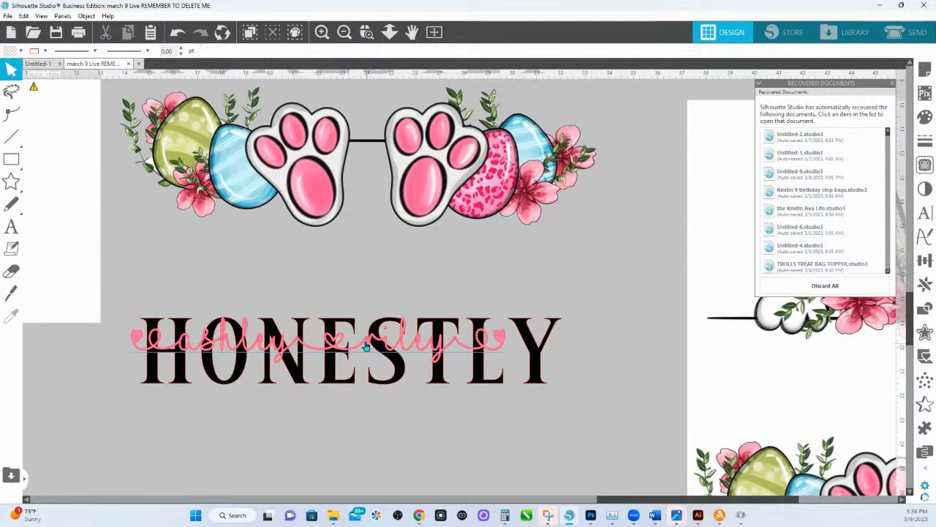
# Enlarge the script name to about 24.6 in wide and center it over the black HONESTLY lettering.
pyautogui.moveTo(366, 342); pyautogui.dragTo(396, 356)
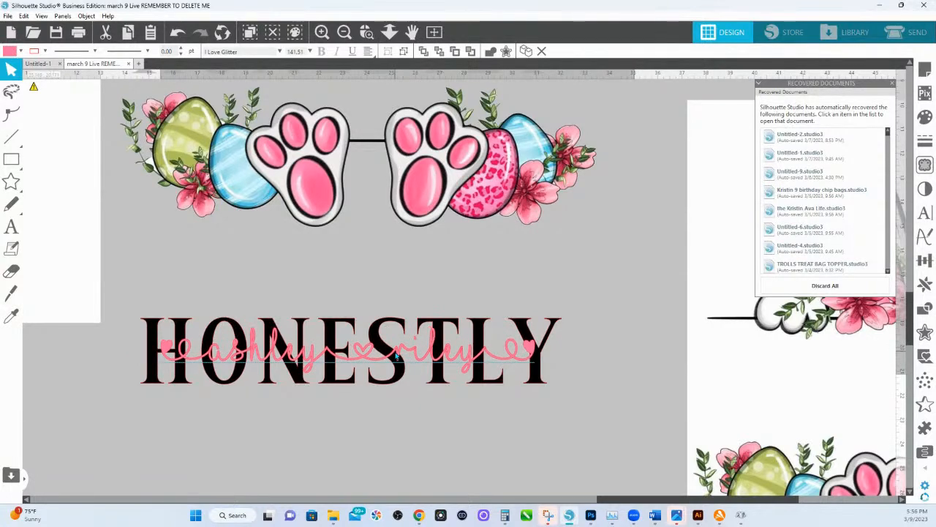
pyautogui.click(396, 356)
pyautogui.click(525, 348)
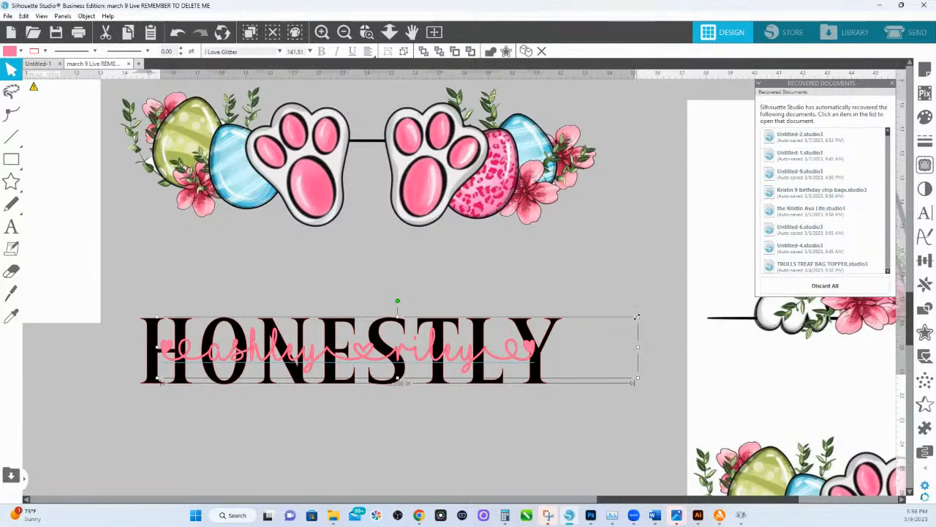
pyautogui.moveTo(637, 316); pyautogui.dragTo(699, 310)
pyautogui.moveTo(566, 356); pyautogui.dragTo(574, 357)
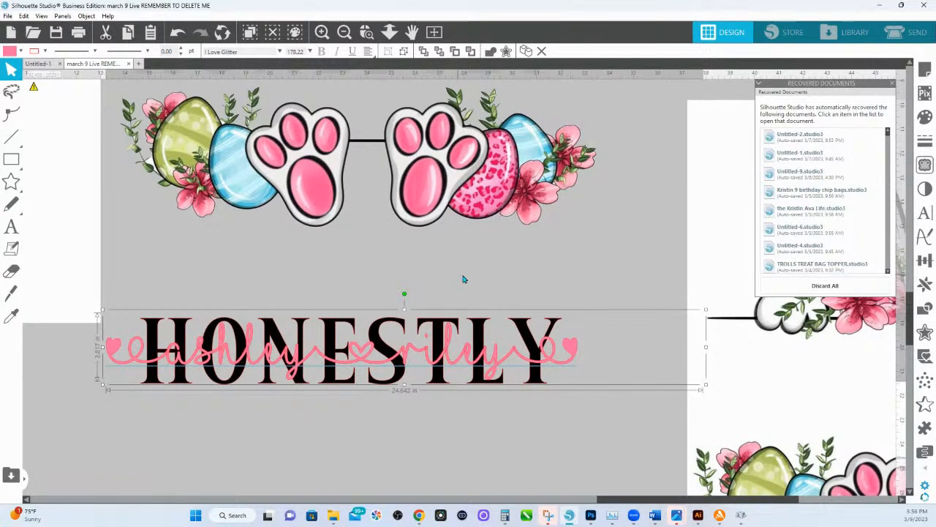
# Clear the outline color from the pink script name and the black HONESTLY lettering beneath it.
pyautogui.click(44, 51)
pyautogui.click(41, 90)
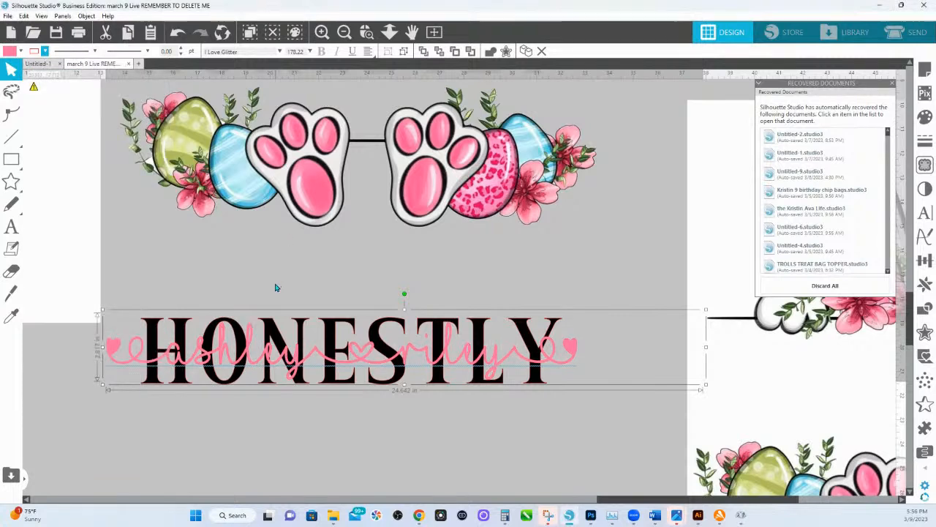
pyautogui.click(237, 215)
pyautogui.click(147, 322)
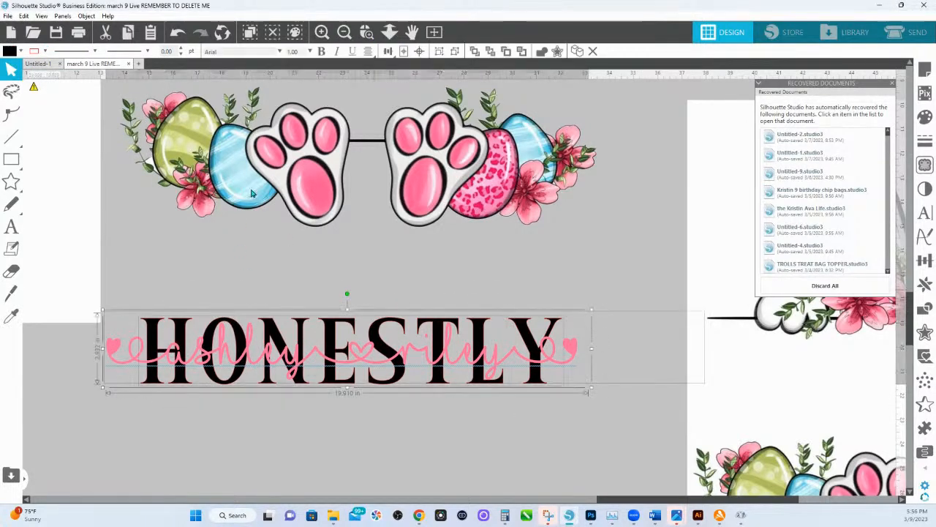
pyautogui.click(45, 51)
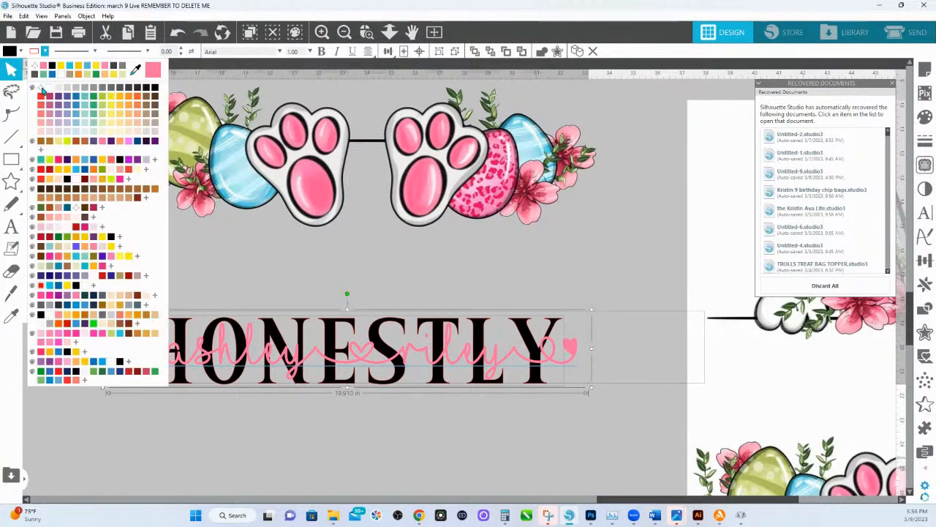
pyautogui.click(42, 89)
# Move the old HONESTLY text with the plain line swashes out of the bunny design onto the page beside it.
pyautogui.scroll(3, 597, 177)
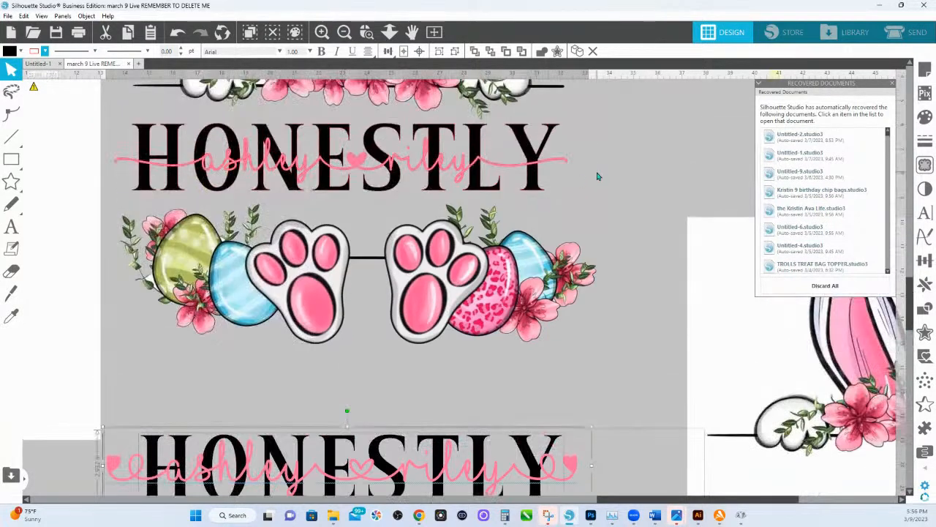
pyautogui.click(366, 169)
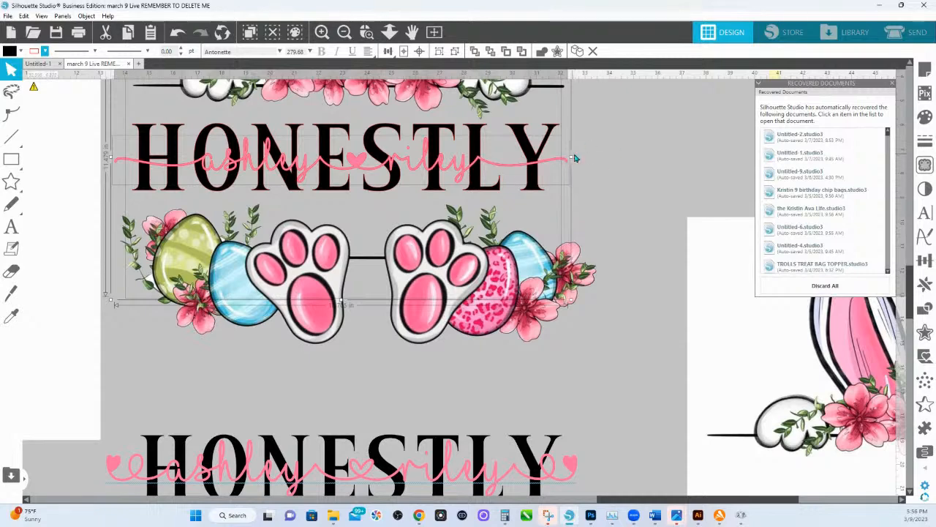
pyautogui.moveTo(534, 153); pyautogui.dragTo(7, 200)
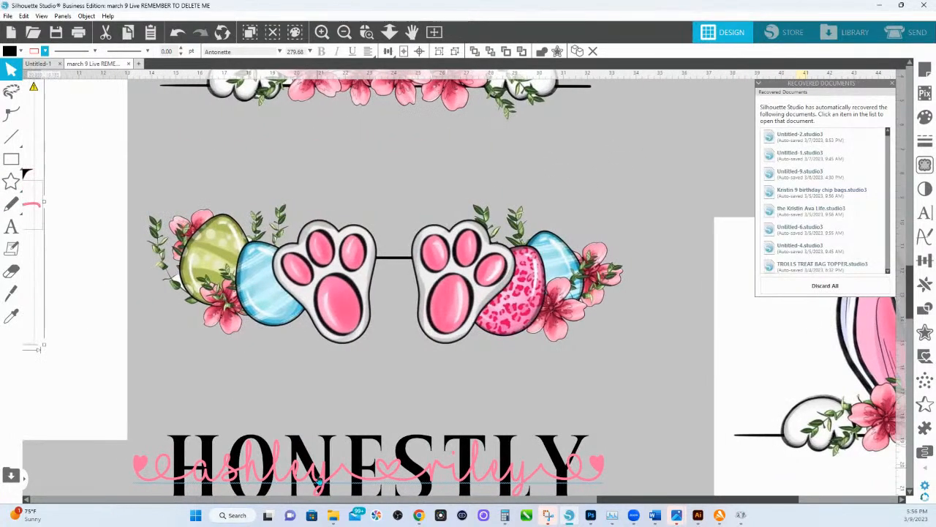
# Place the heart-swash name with HONESTLY between the bunny ears and the paws, and group both layers.
pyautogui.click(319, 479)
pyautogui.moveTo(618, 496); pyautogui.dragTo(622, 185)
pyautogui.rightClick(570, 162)
pyautogui.click(608, 315)
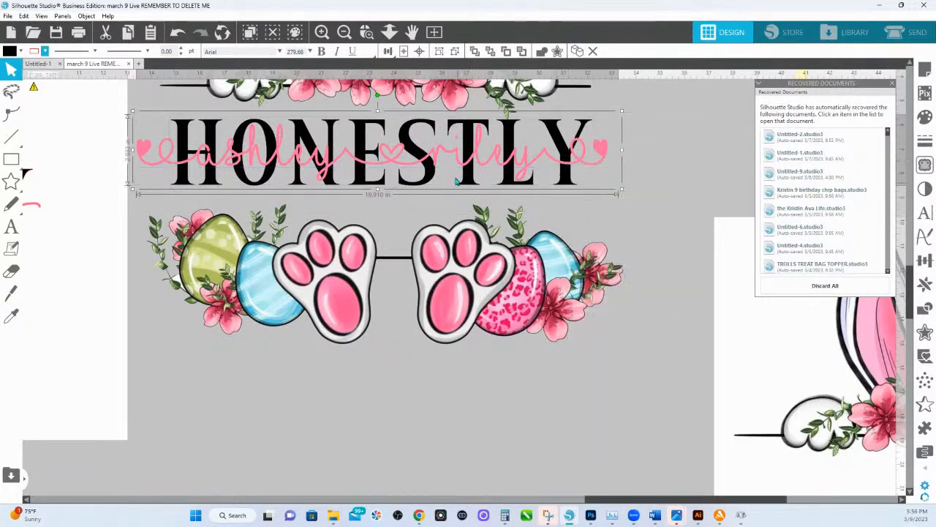
pyautogui.moveTo(465, 148); pyautogui.dragTo(465, 155)
pyautogui.press('Left')
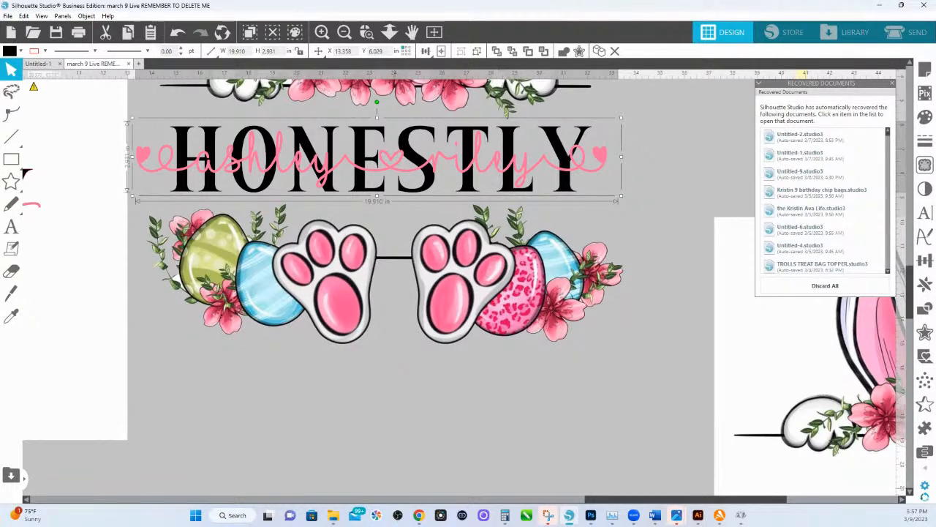
# Switch to File Explorer, browse Downloads, and examine the extraction options for the Watercolor-Backgrounds-Bundle-Pack-23966692 ZIP file.
pyautogui.moveTo(333, 521)
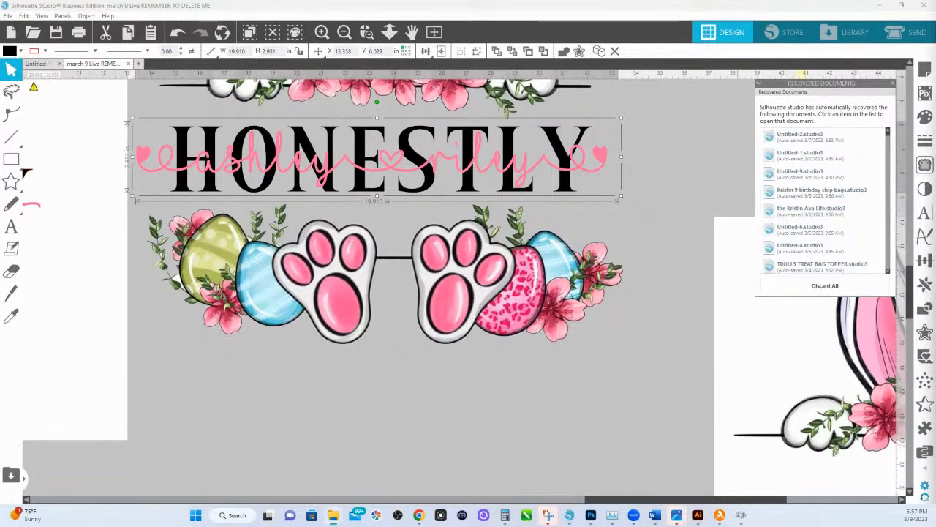
pyautogui.moveTo(935, 73); pyautogui.dragTo(349, 88)
pyautogui.scroll(-5, 335, 194)
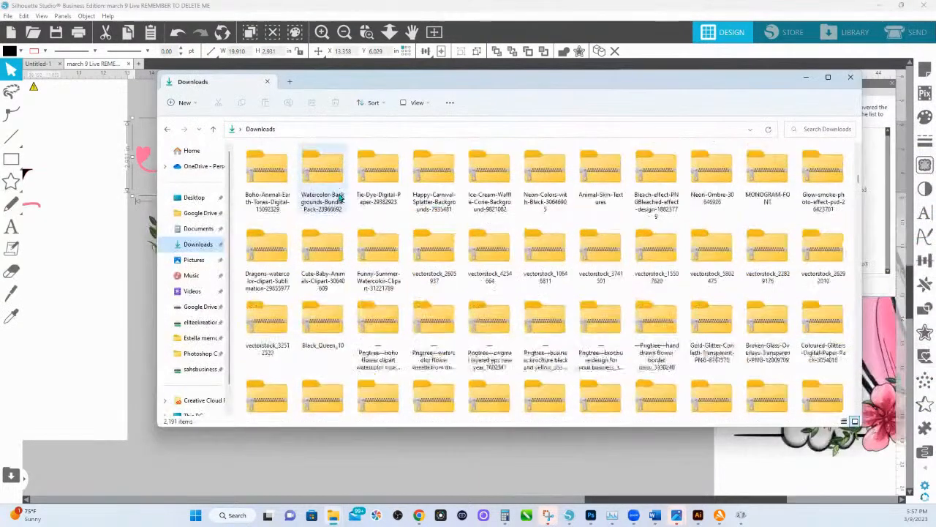
pyautogui.scroll(4, 391, 309)
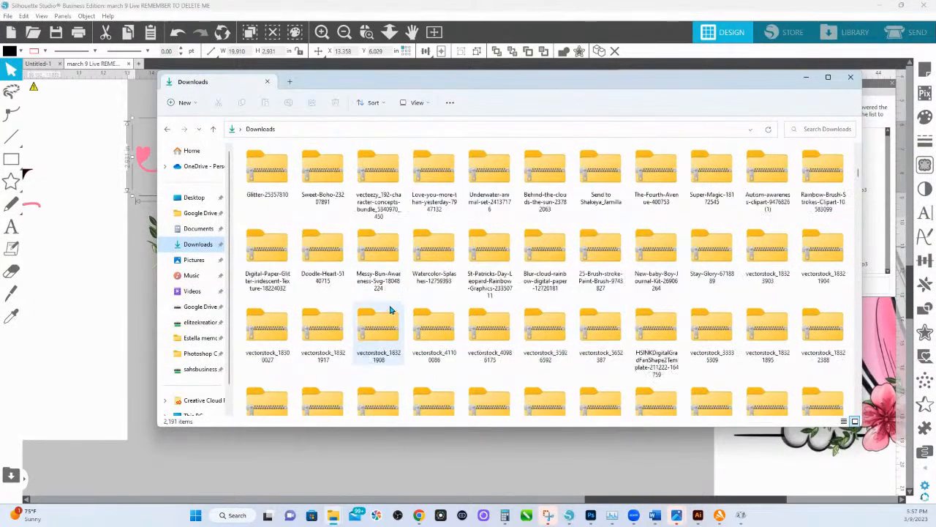
pyautogui.scroll(-4, 391, 309)
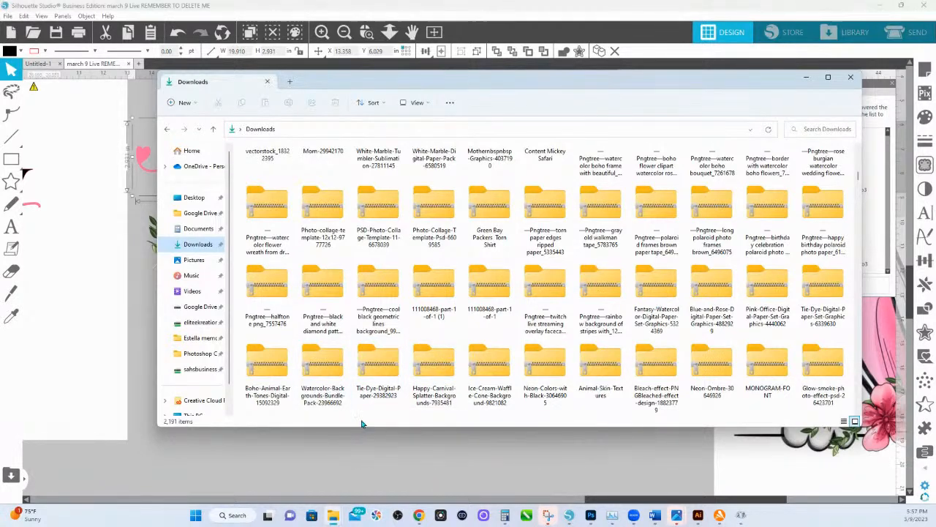
pyautogui.click(374, 375)
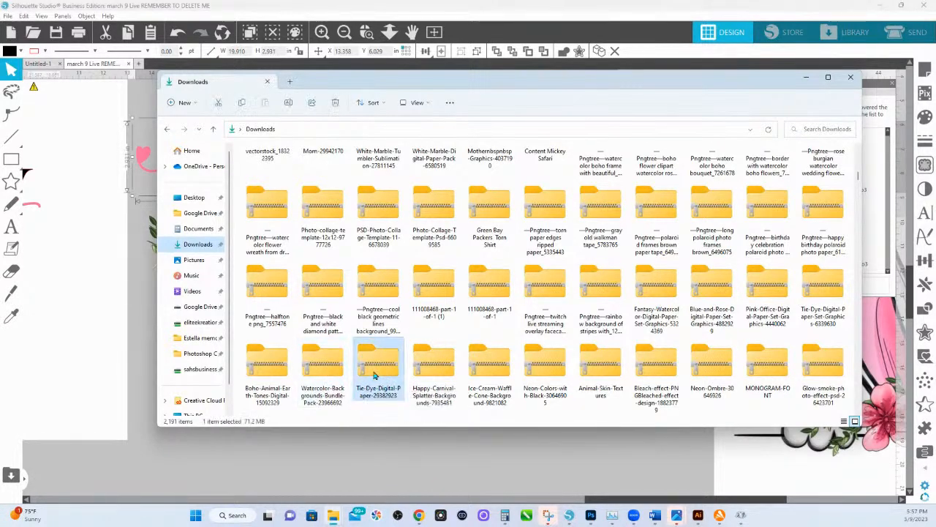
pyautogui.click(320, 360)
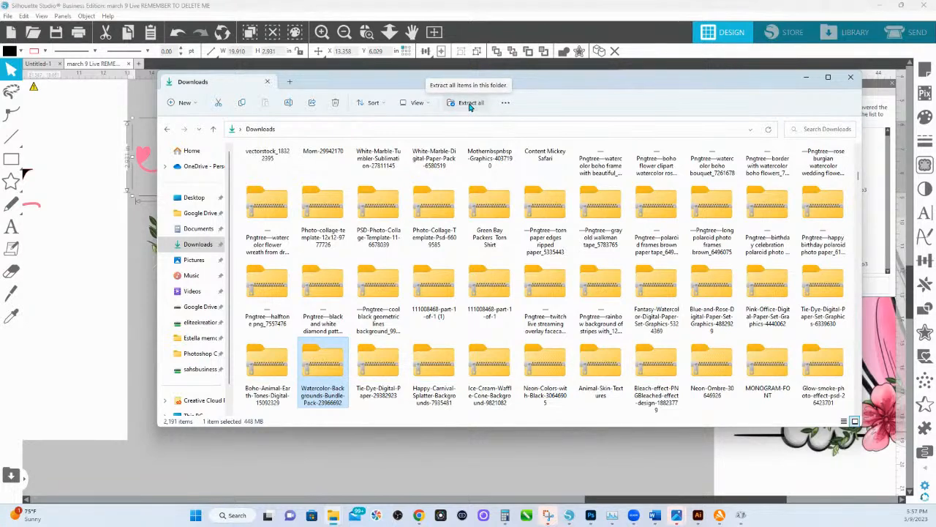
pyautogui.rightClick(337, 364)
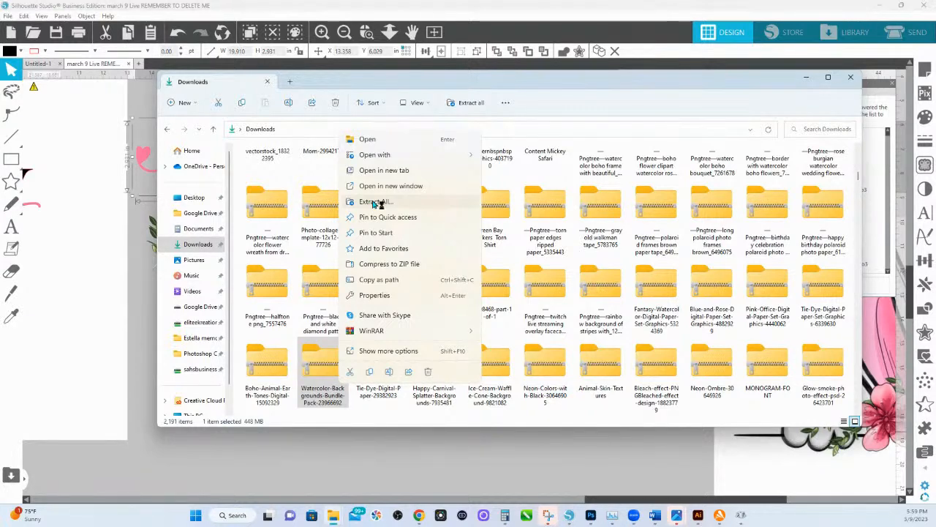
# Switch back to Silhouette Studio, ungroup the name from HONESTLY, and show the script name's text style settings.
pyautogui.click(131, 276)
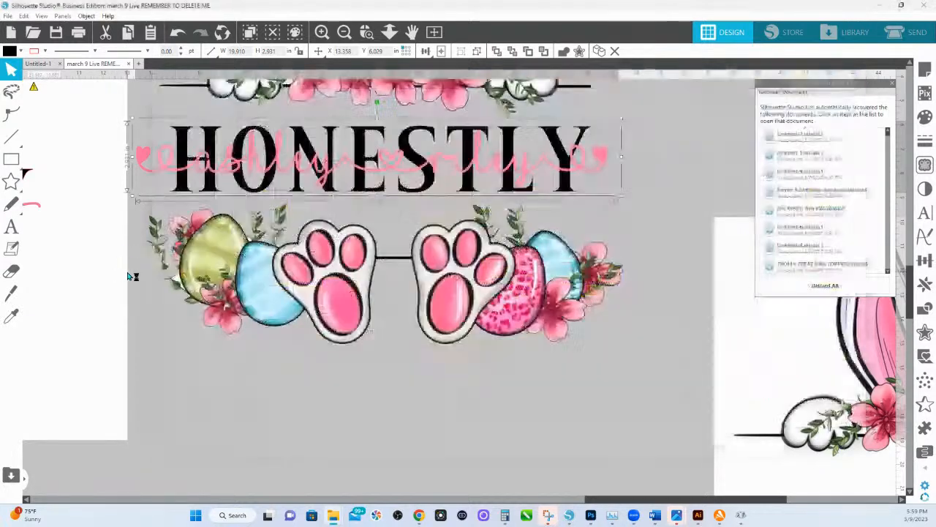
pyautogui.rightClick(152, 170)
pyautogui.click(182, 335)
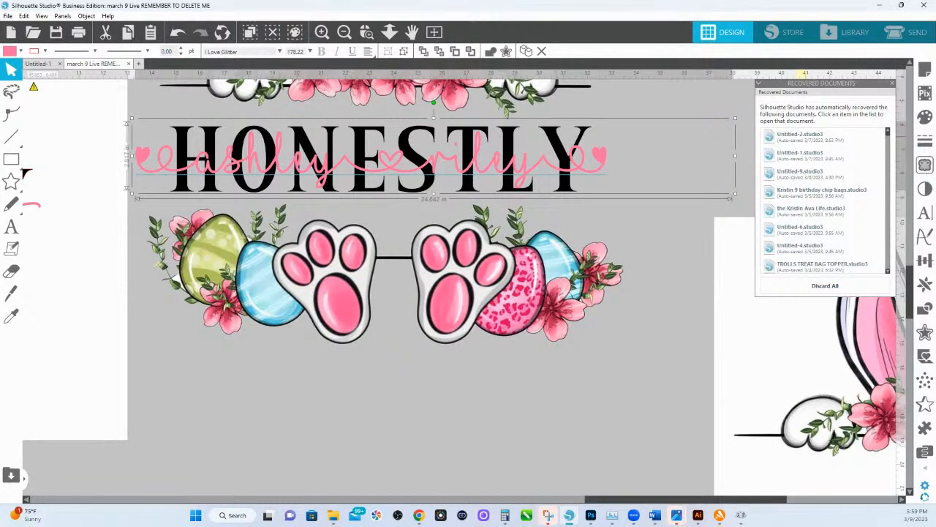
pyautogui.click(925, 214)
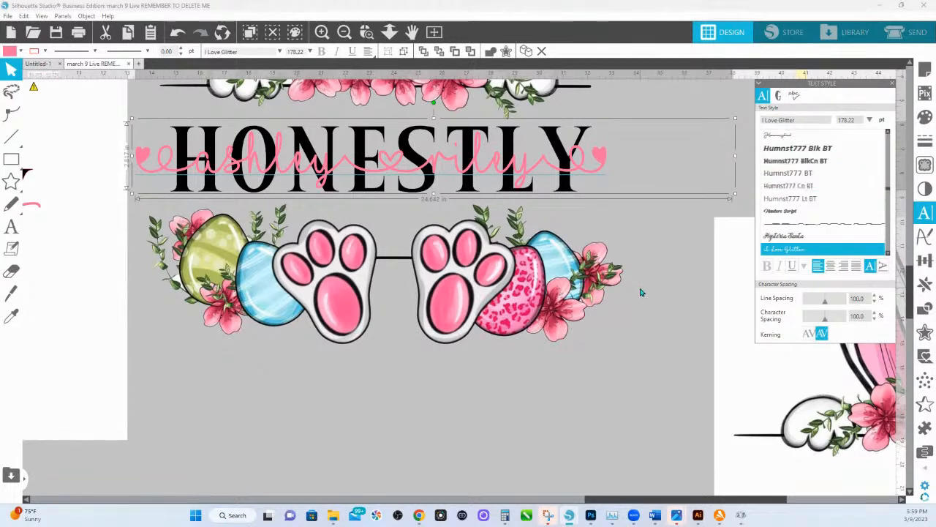
# Group the ears, layered name and paws into one design and move it lower, beside the Easter template page.
pyautogui.scroll(4, 443, 161)
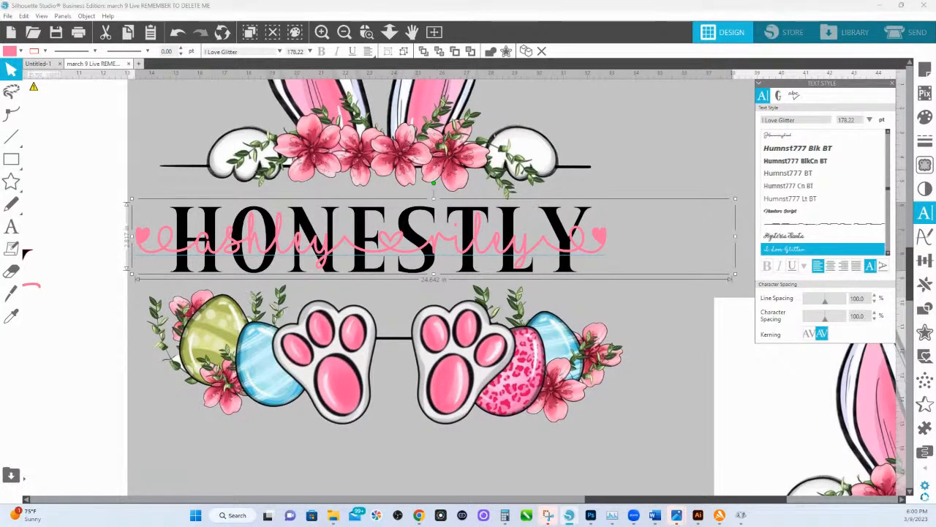
pyautogui.click(389, 32)
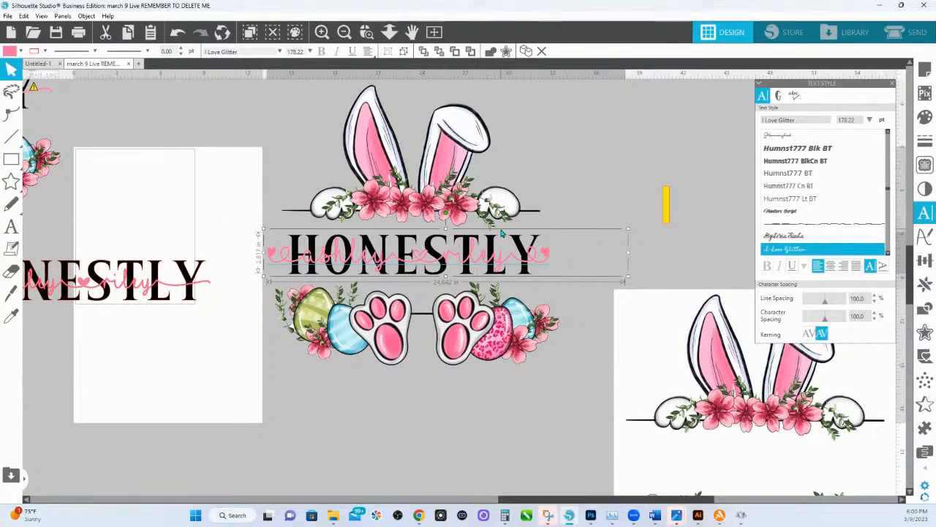
pyautogui.click(560, 336)
pyautogui.keyDown('shift'); pyautogui.click(465, 264); pyautogui.keyUp('shift')
pyautogui.rightClick(342, 167)
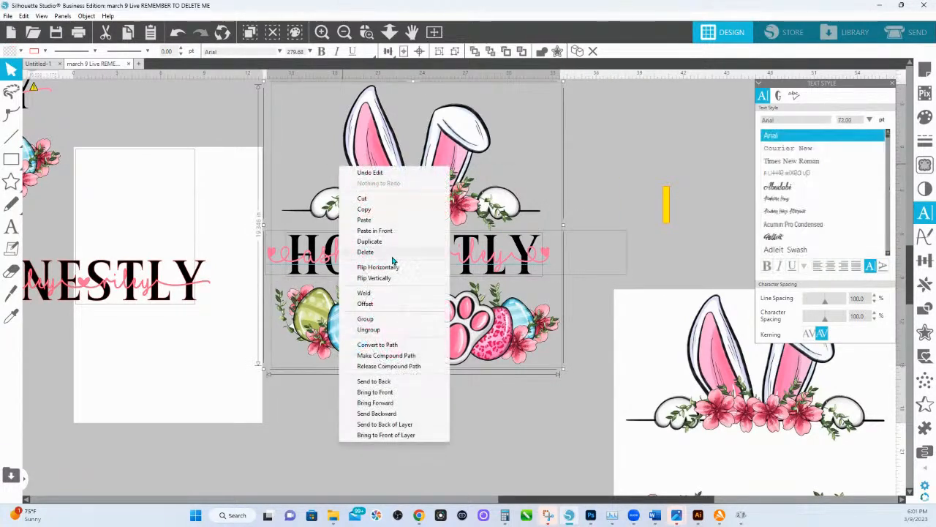
pyautogui.click(373, 323)
pyautogui.moveTo(482, 92); pyautogui.dragTo(477, 408)
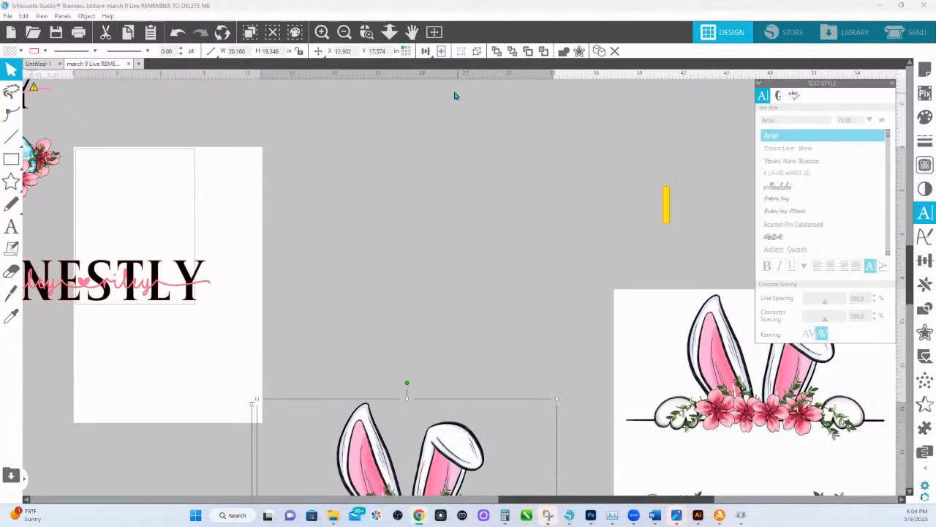
# Move the gray bunny silhouette template to the far right and the blue, yellow and pink HSINK 365 logo into the space it leaves.
pyautogui.click(389, 31)
pyautogui.moveTo(477, 292); pyautogui.dragTo(474, 198)
pyautogui.scroll(-2, 474, 198)
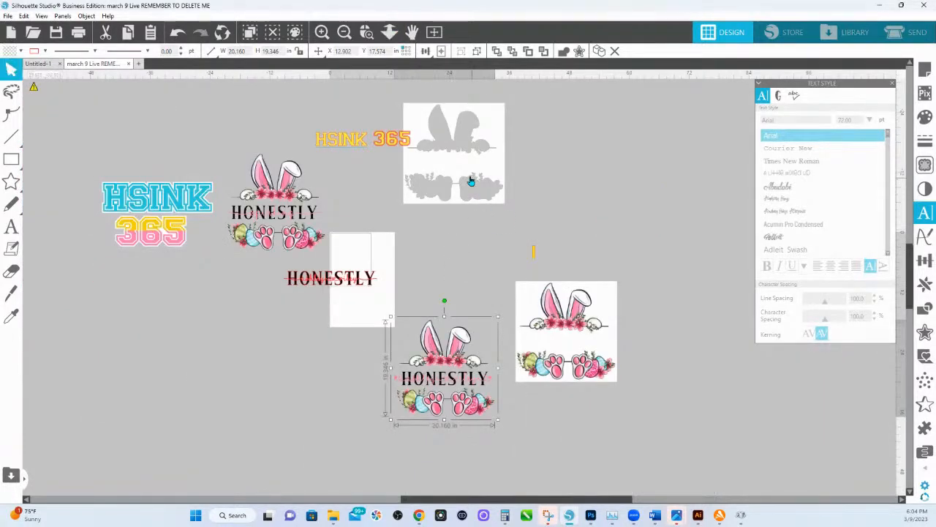
pyautogui.moveTo(471, 181); pyautogui.dragTo(703, 211)
pyautogui.click(206, 221)
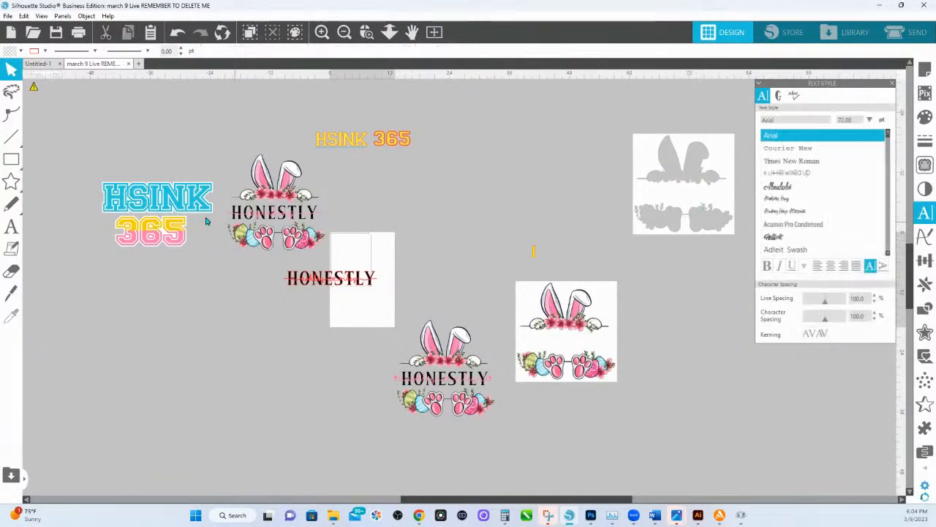
pyautogui.moveTo(118, 179); pyautogui.dragTo(456, 143)
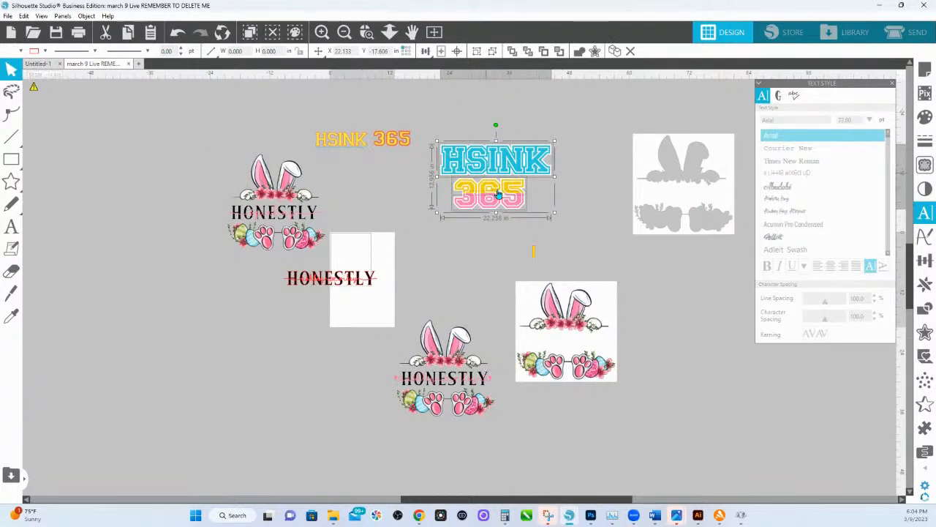
# Move the earlier bunny design and the loose red-outlined HONESTLY text down below the blank page.
pyautogui.click(294, 253)
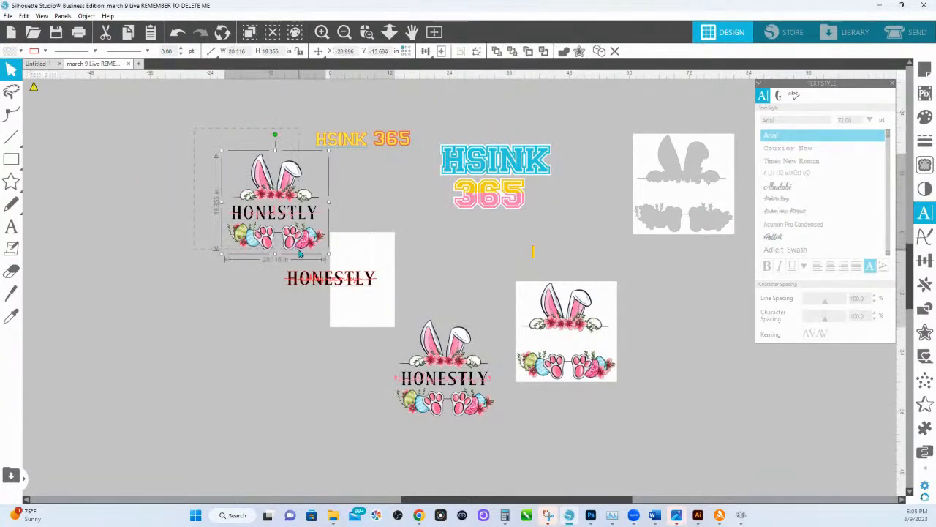
pyautogui.moveTo(294, 254); pyautogui.dragTo(392, 492)
pyautogui.click(350, 280)
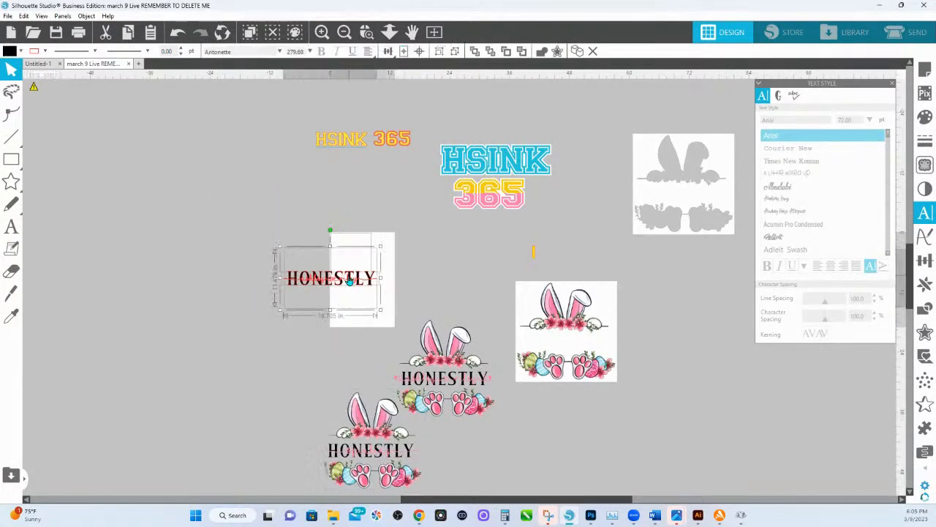
pyautogui.moveTo(350, 279); pyautogui.dragTo(316, 414)
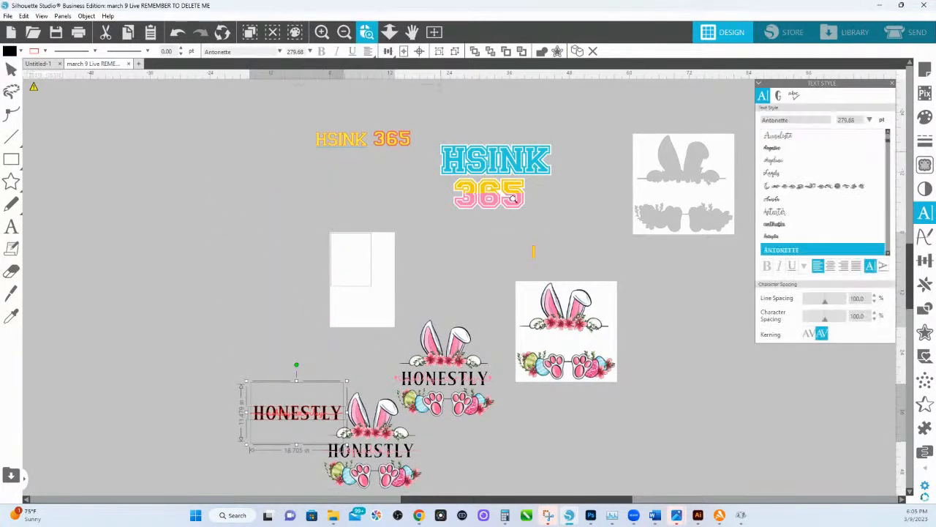
# Enlarge the yellow HSINK 365 text to about 439 pt and move it against the two-tone 365 of the colored logo.
pyautogui.scroll(5, 450, 172)
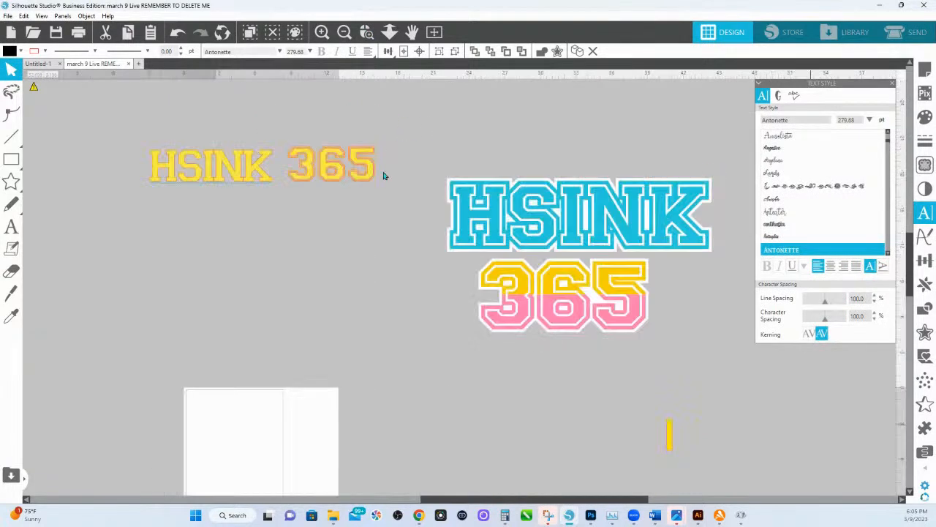
pyautogui.scroll(1, 384, 175)
pyautogui.click(359, 231)
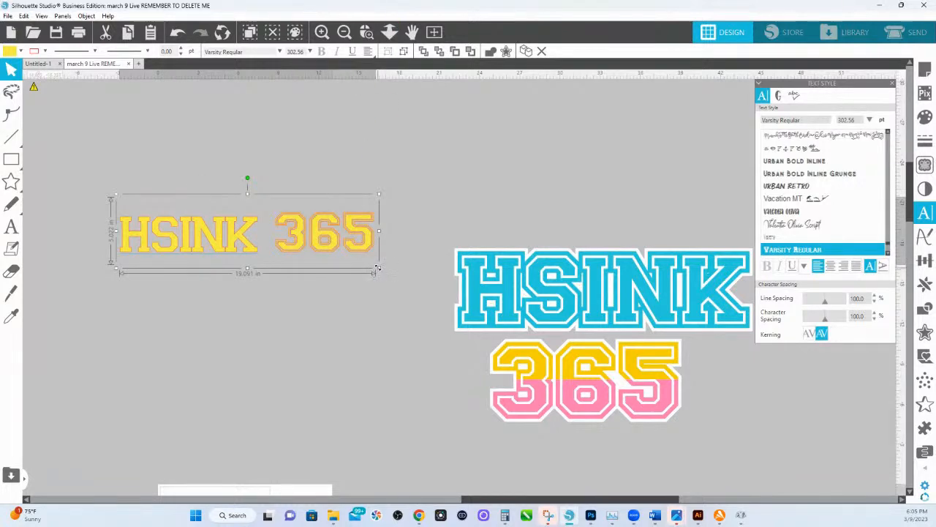
pyautogui.moveTo(377, 270); pyautogui.dragTo(488, 300)
pyautogui.moveTo(451, 229); pyautogui.dragTo(680, 402)
pyautogui.click(366, 31)
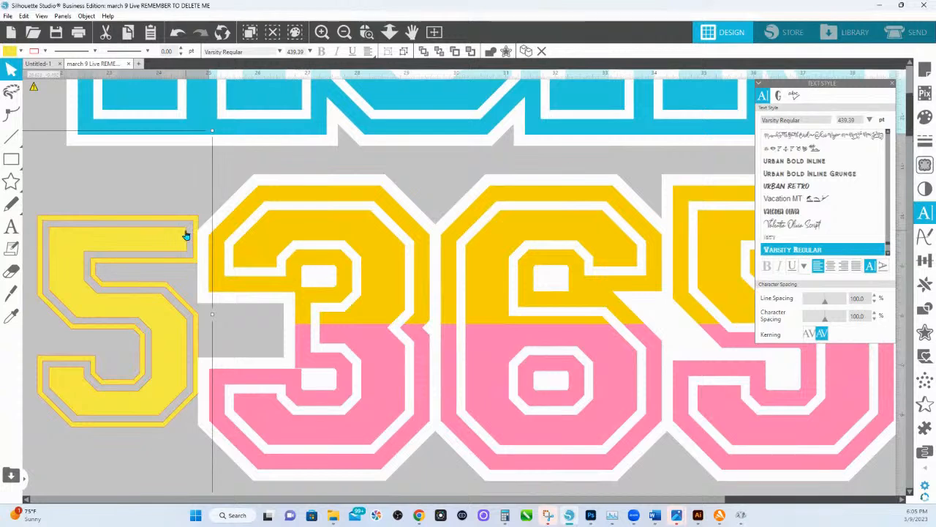
pyautogui.moveTo(178, 234); pyautogui.dragTo(232, 236)
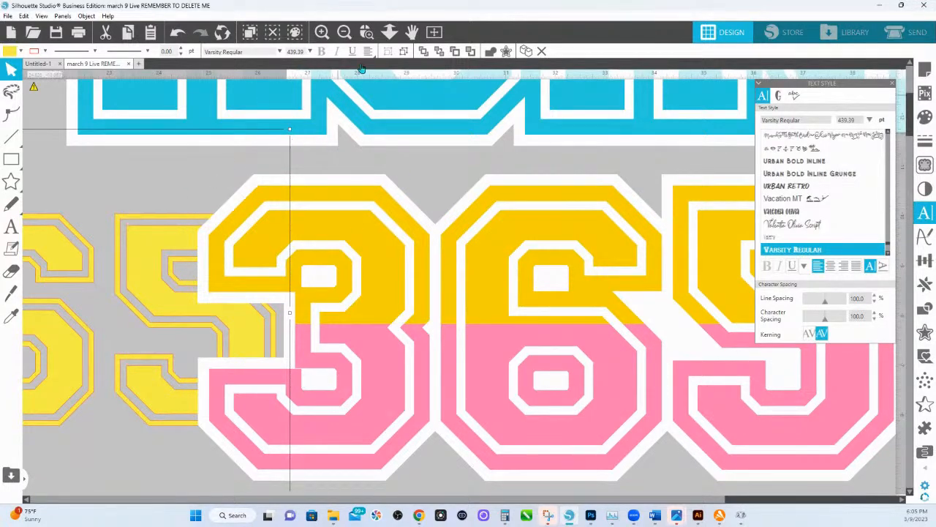
# Enlarge the yellow HSINK 365 text to about 691 pt and move its numerals behind the two-tone 365.
pyautogui.click(389, 32)
pyautogui.moveTo(362, 240); pyautogui.dragTo(329, 168)
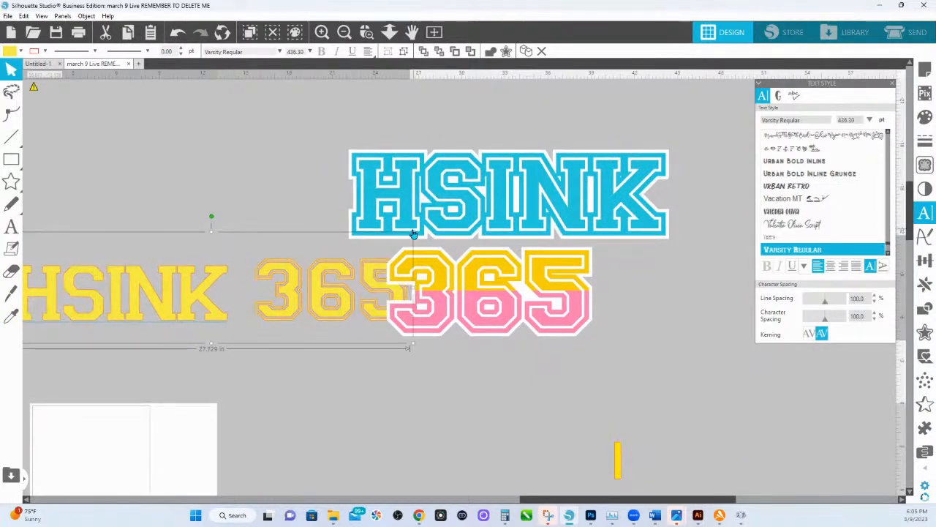
pyautogui.moveTo(415, 231); pyautogui.dragTo(532, 213)
pyautogui.moveTo(331, 300); pyautogui.dragTo(400, 298)
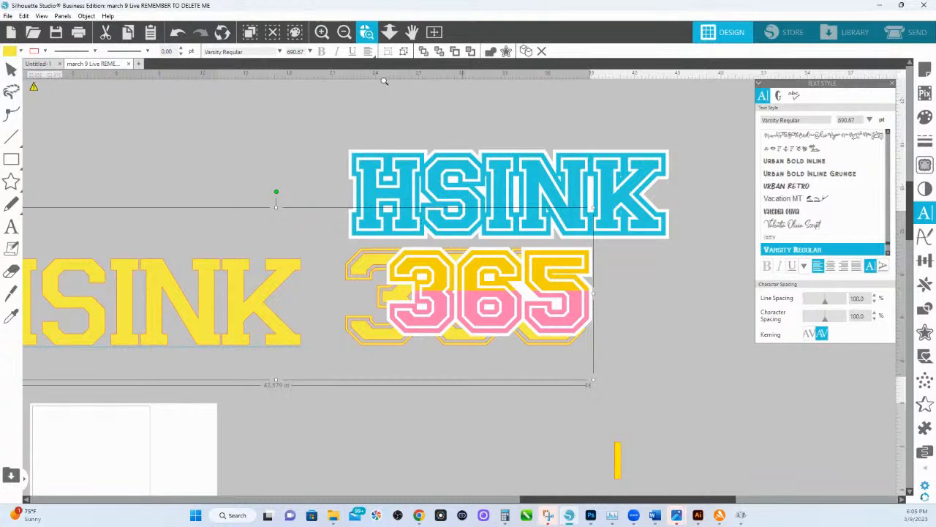
pyautogui.scroll(5, 388, 269)
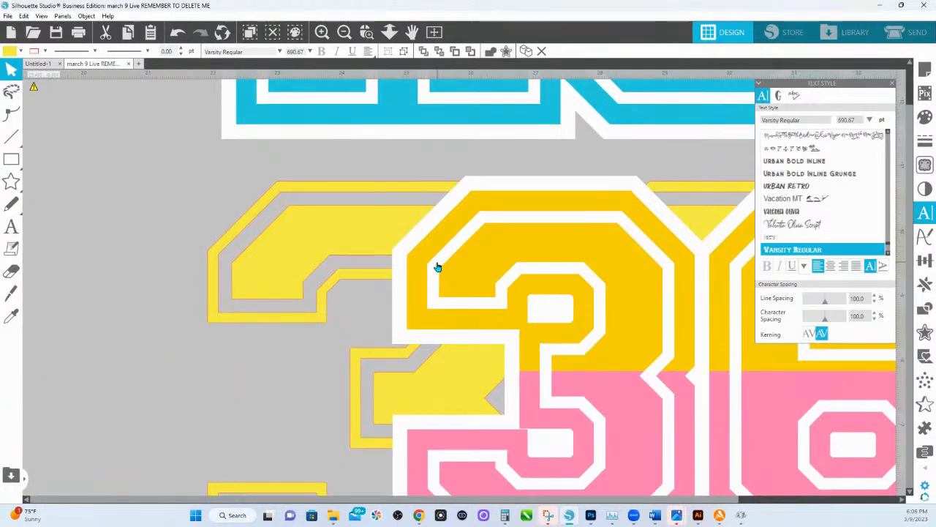
# Move the yellow HSINK 365 text above the colored logo and set its character spacing to 120%.
pyautogui.click(390, 42)
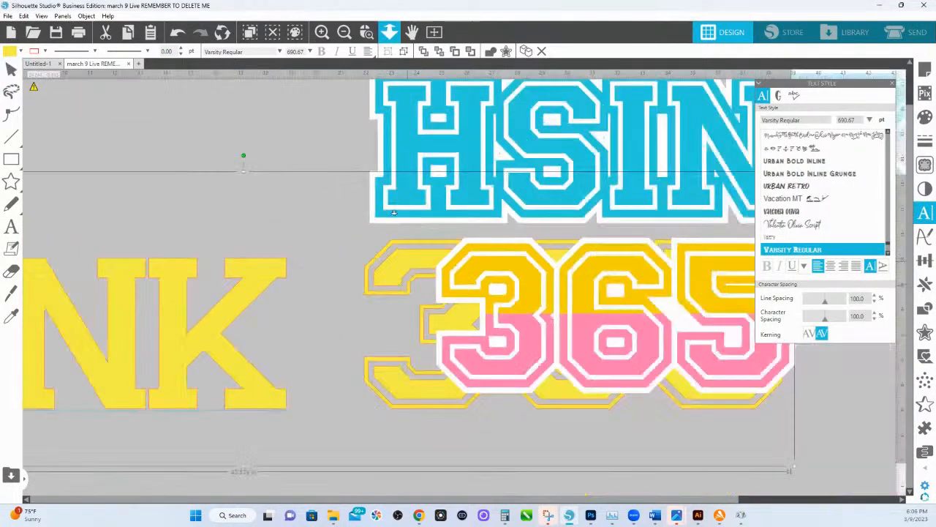
pyautogui.rightClick(395, 121)
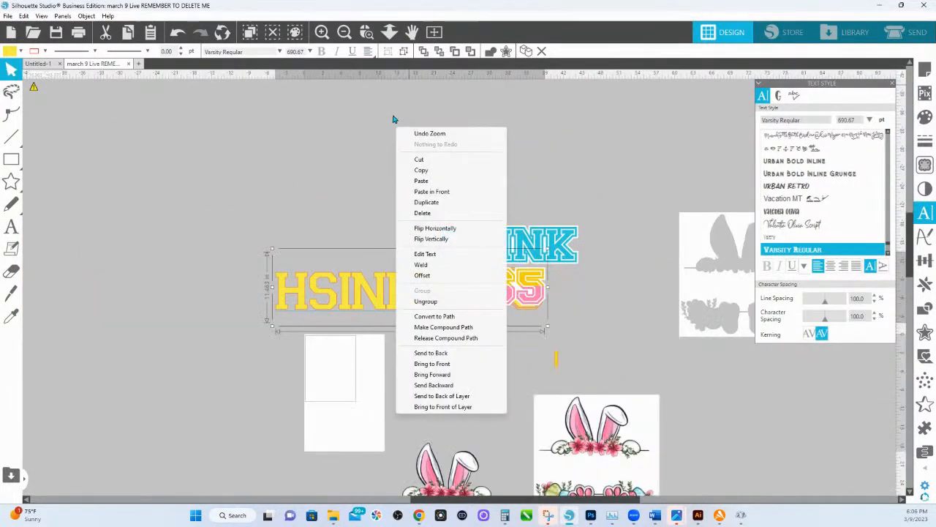
pyautogui.click(377, 202)
pyautogui.click(370, 282)
pyautogui.moveTo(370, 282); pyautogui.dragTo(372, 176)
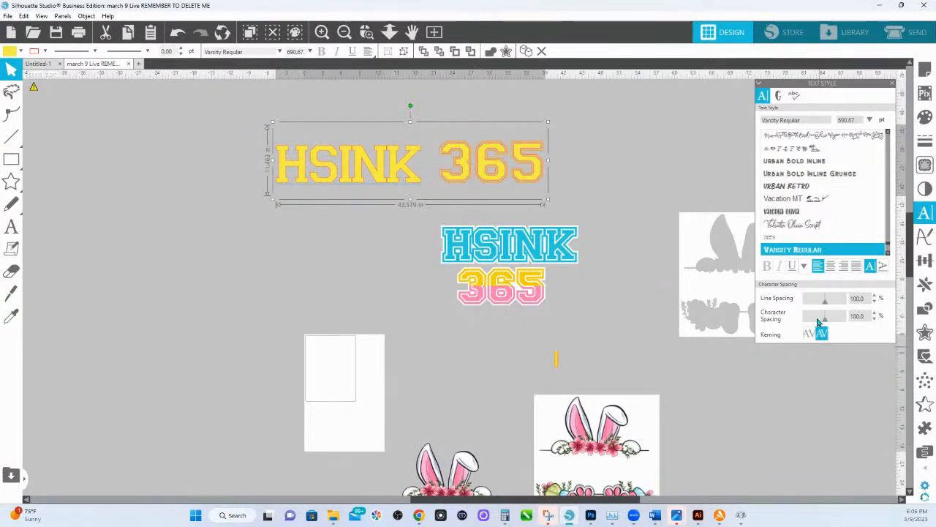
pyautogui.click(876, 313)
pyautogui.click(875, 313)
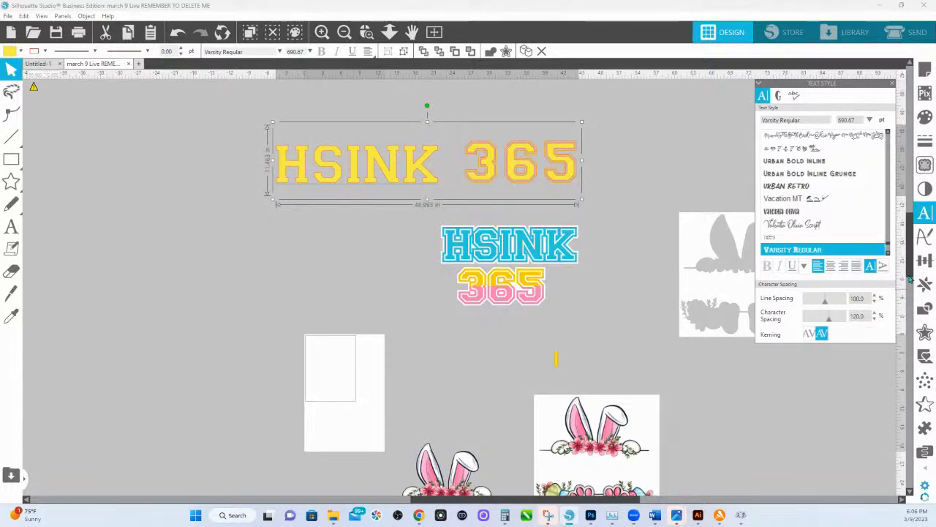
# Duplicate the widely spaced HSINK 365 text and move one copy up, clear of the other.
pyautogui.rightClick(424, 171)
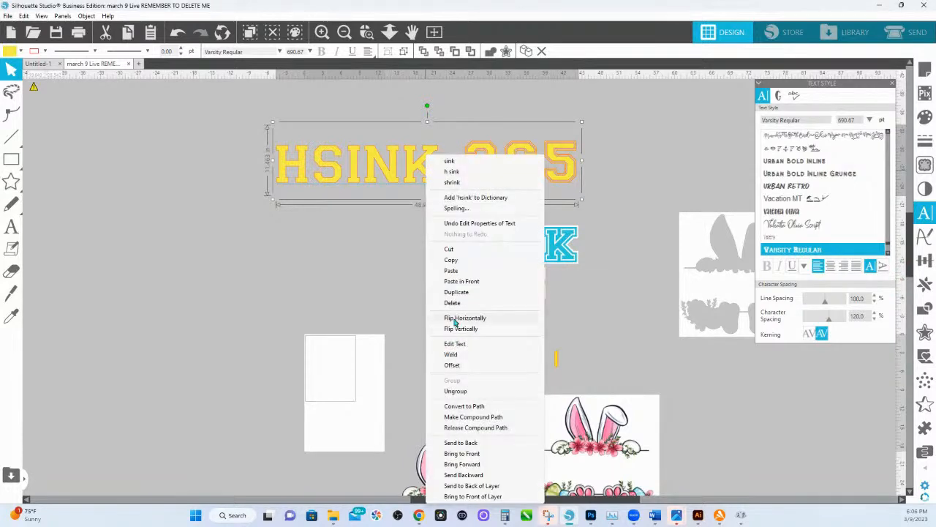
pyautogui.click(455, 293)
pyautogui.moveTo(388, 184); pyautogui.dragTo(399, 55)
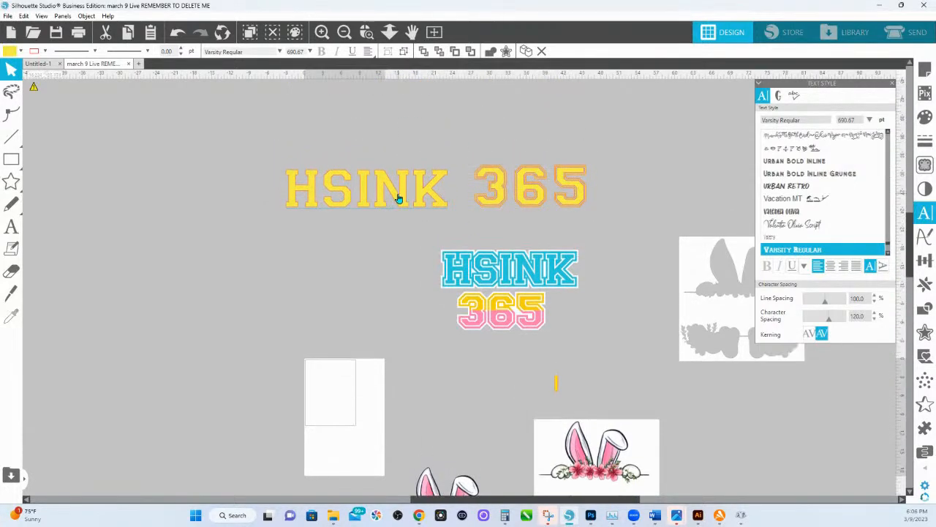
# Release the compound path of the remaining yellow HSINK 365 text and ungroup it into separate shapes.
pyautogui.click(398, 199)
pyautogui.rightClick(387, 198)
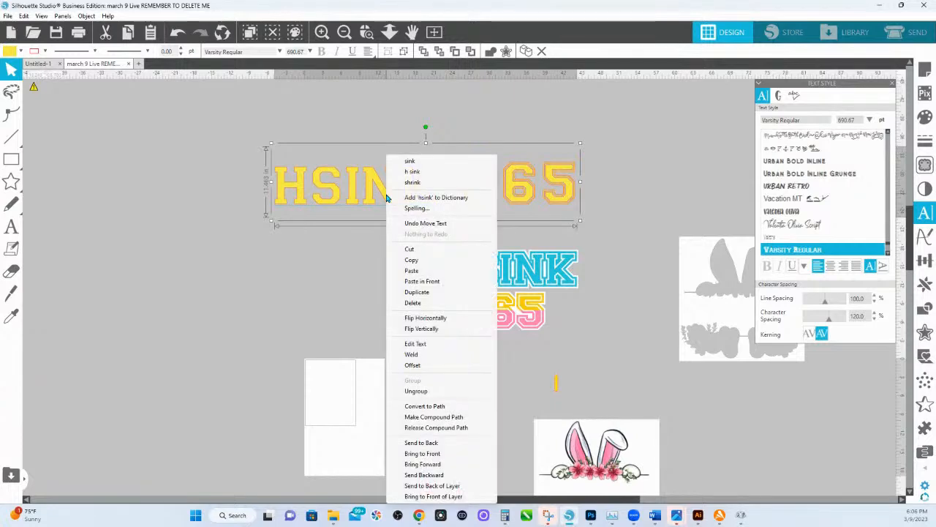
pyautogui.click(431, 427)
pyautogui.rightClick(398, 199)
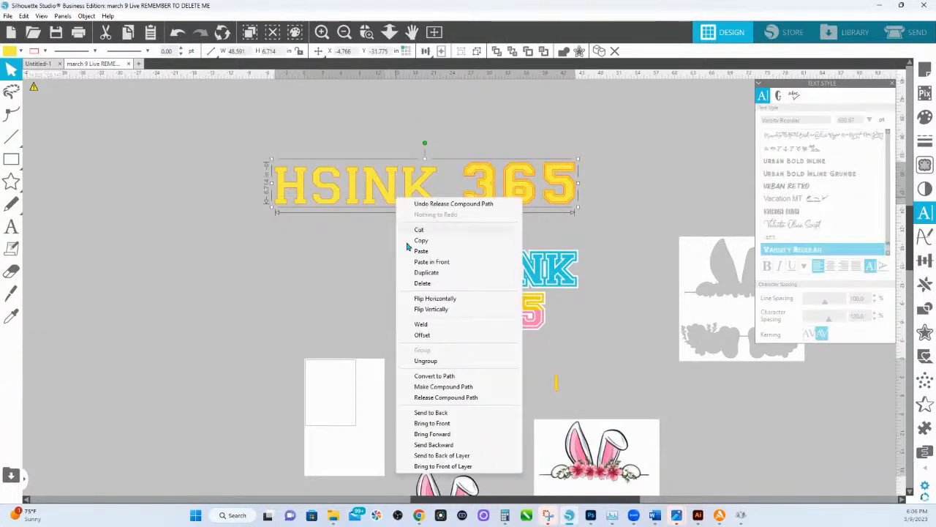
pyautogui.click(433, 363)
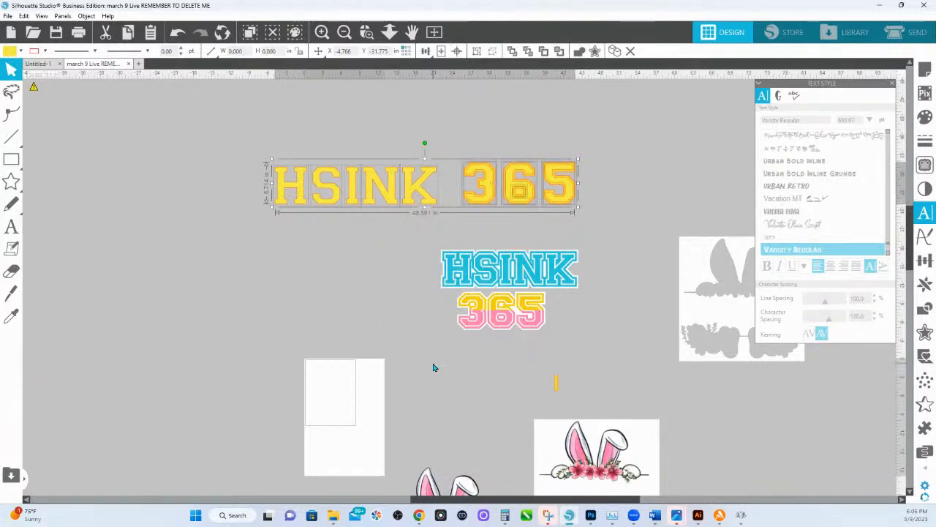
pyautogui.click(504, 129)
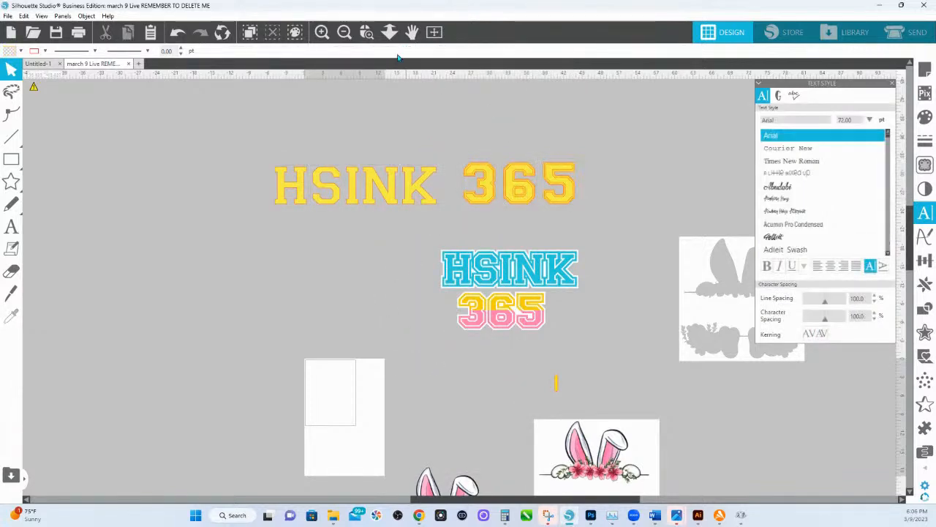
# Fill the innermost layer of the yellow 6 and its matching counter shape with green.
pyautogui.moveTo(390, 29); pyautogui.dragTo(498, 342)
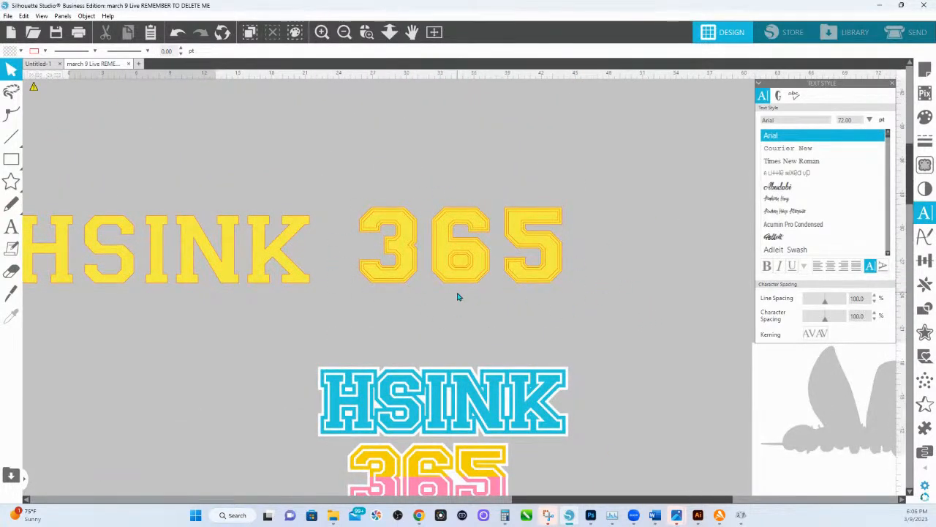
pyautogui.click(366, 32)
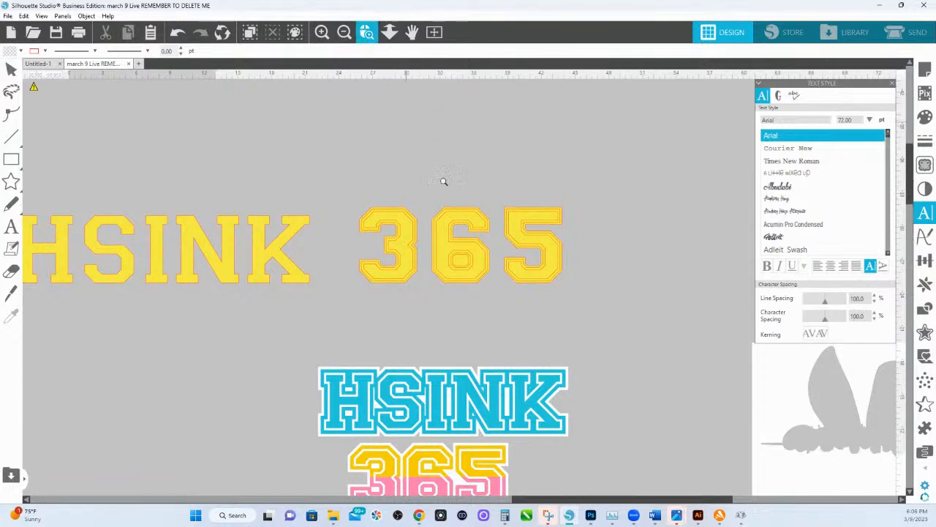
pyautogui.moveTo(517, 299); pyautogui.dragTo(517, 303)
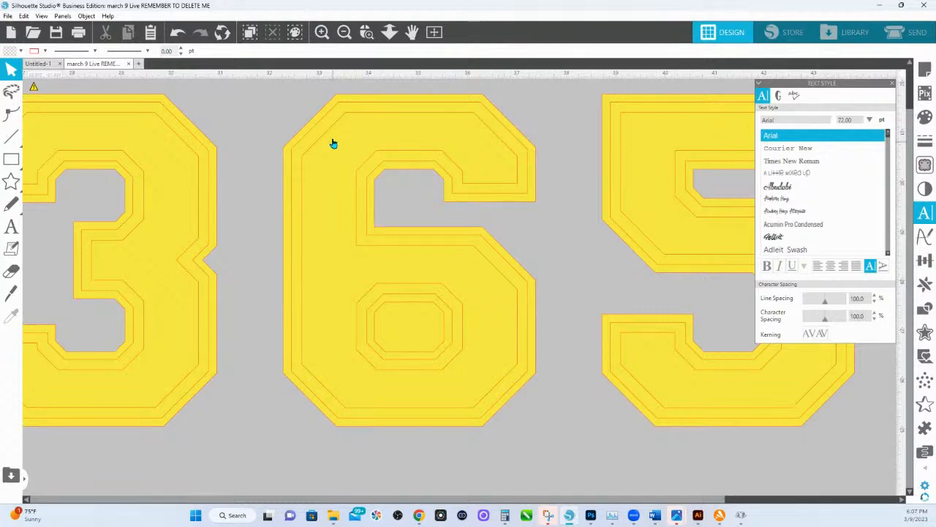
pyautogui.click(351, 126)
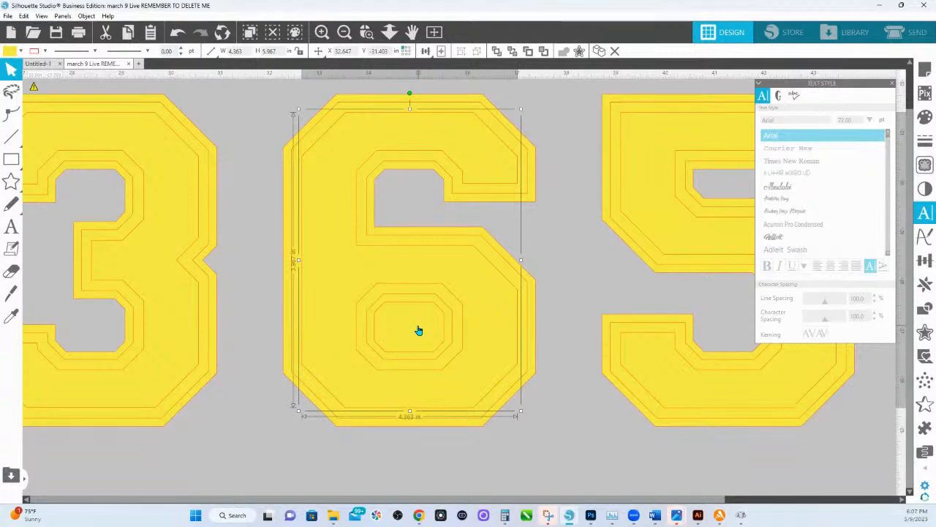
pyautogui.click(395, 320)
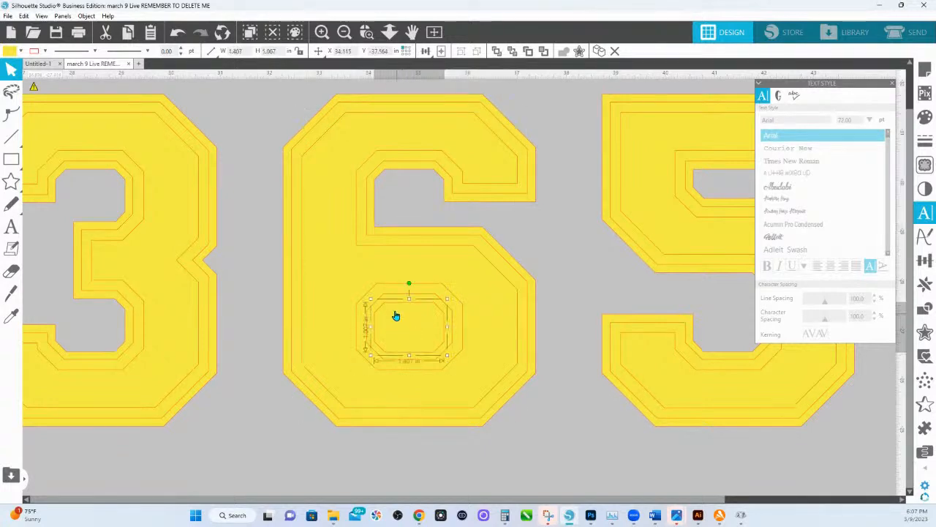
pyautogui.click(395, 294)
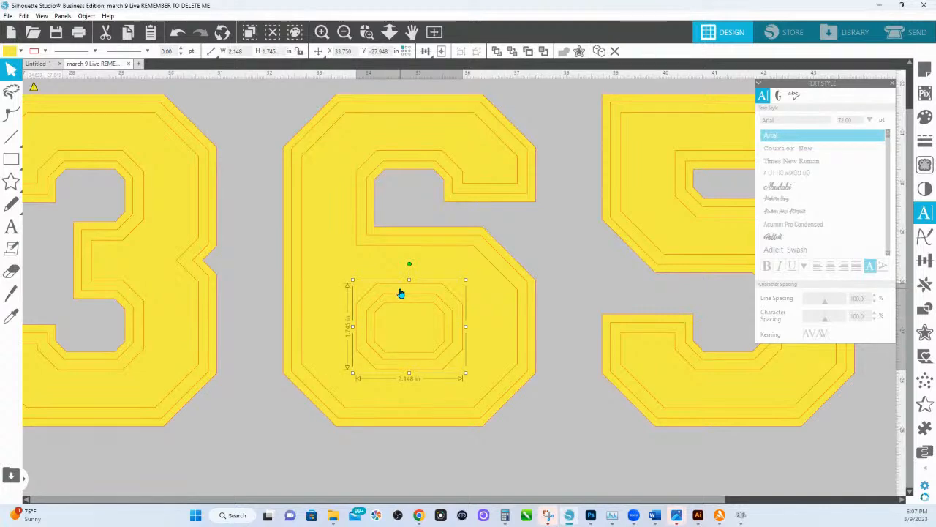
pyautogui.click(346, 182)
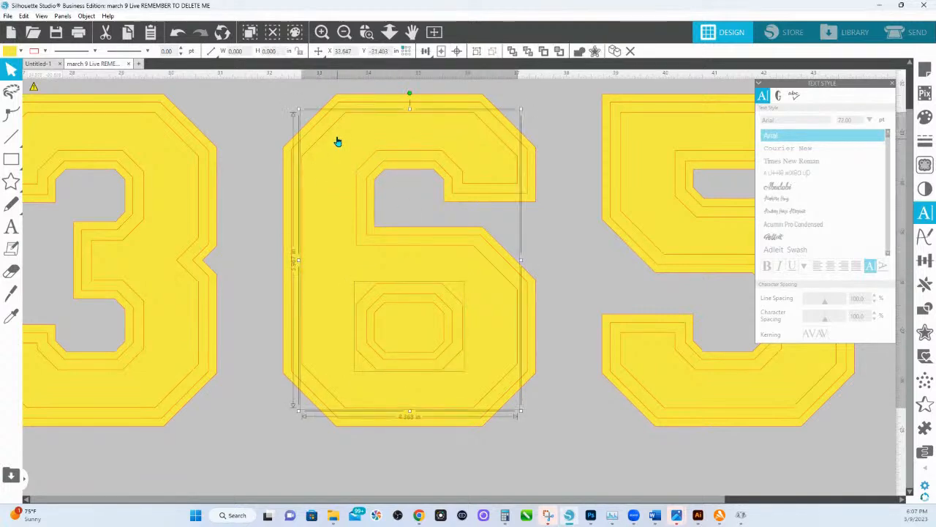
pyautogui.click(925, 117)
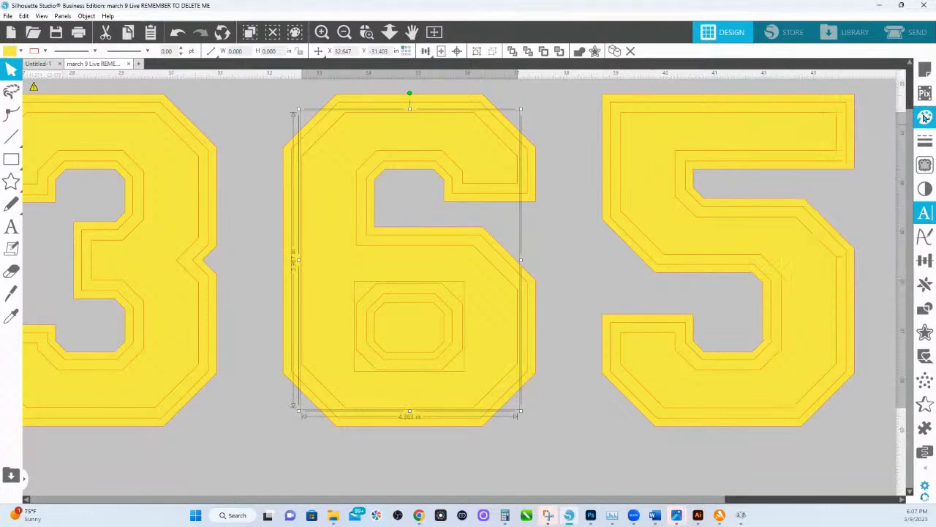
pyautogui.click(823, 177)
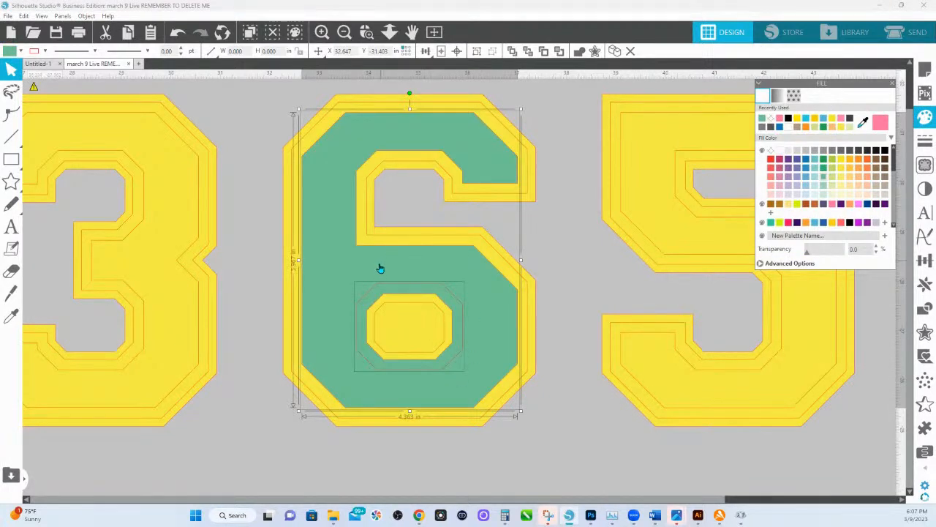
# Recolor the counter shape pink and combine it with the green 6 into a compound path.
pyautogui.click(276, 262)
pyautogui.click(418, 297)
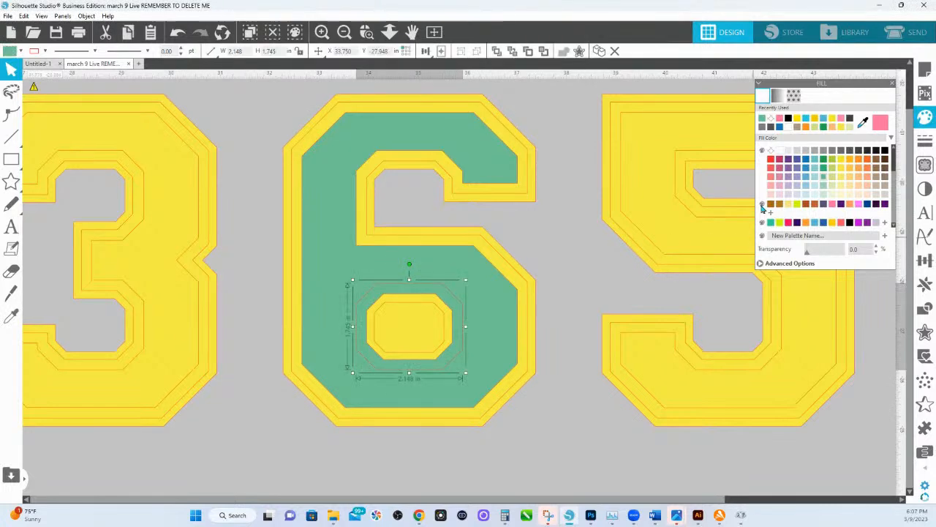
pyautogui.click(780, 176)
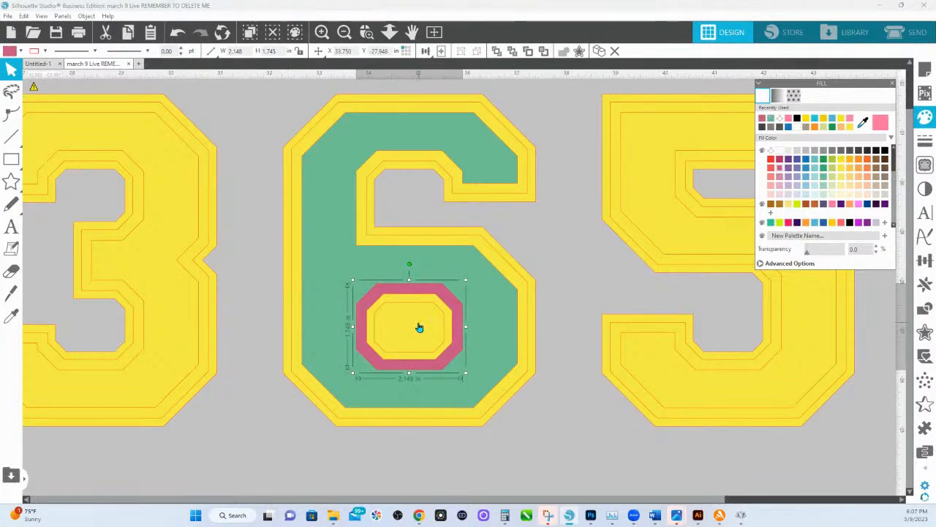
pyautogui.click(390, 274)
pyautogui.rightClick(390, 272)
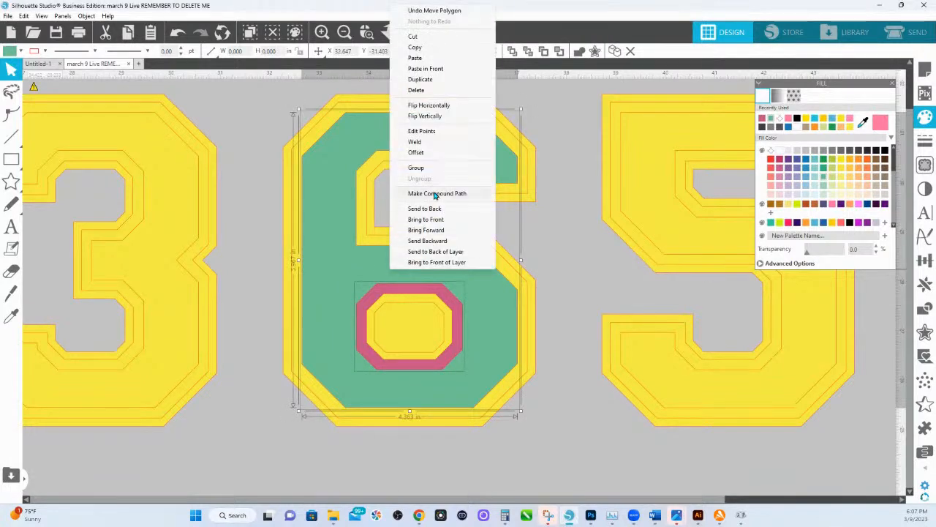
pyautogui.click(435, 194)
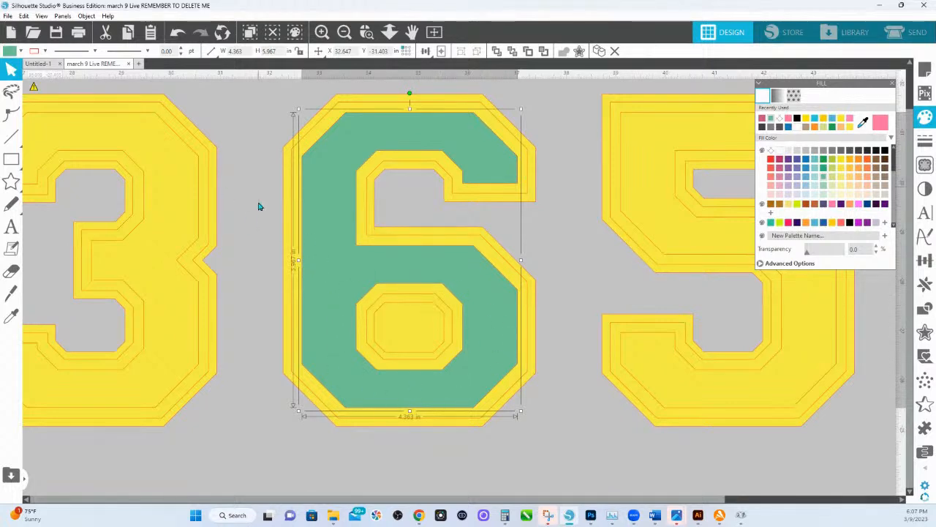
# Select the innermost layers of the 3, 6 and 5 together and move them below the yellow HSINK.
pyautogui.click(390, 32)
pyautogui.moveTo(392, 200); pyautogui.dragTo(381, 230)
pyautogui.keyDown('shift'); pyautogui.click(385, 255); pyautogui.keyUp('shift')
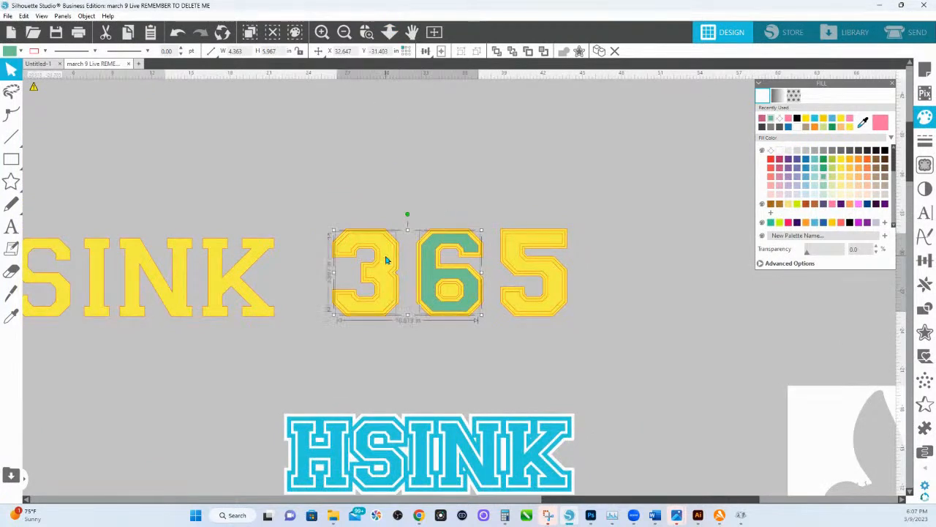
pyautogui.keyDown('shift'); pyautogui.click(511, 243); pyautogui.keyUp('shift')
pyautogui.moveTo(512, 242); pyautogui.dragTo(196, 351)
pyautogui.moveTo(327, 330); pyautogui.dragTo(519, 280)
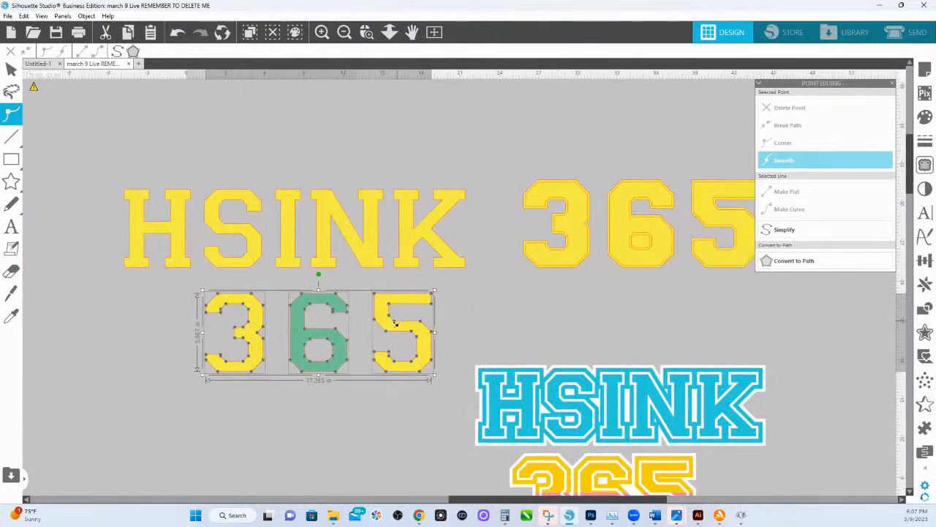
# Reselect the three extracted digits and move them up and left, closer beneath the yellow HSINK.
pyautogui.click(506, 296)
pyautogui.moveTo(443, 354); pyautogui.dragTo(212, 314)
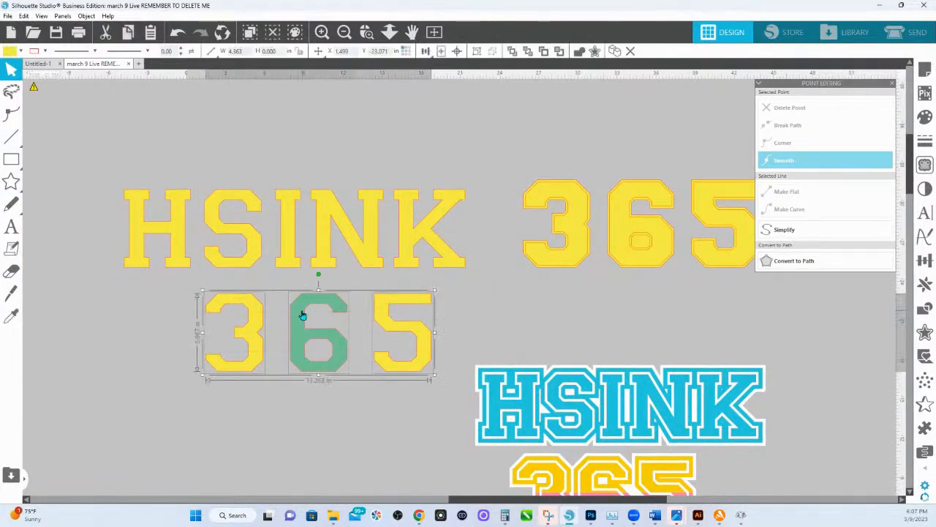
pyautogui.moveTo(302, 313); pyautogui.dragTo(274, 294)
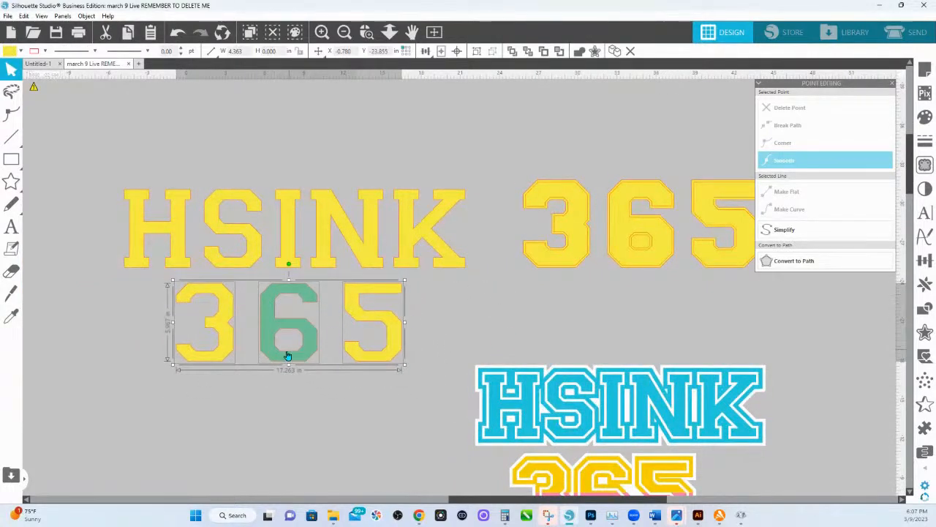
pyautogui.moveTo(296, 350); pyautogui.dragTo(418, 351)
pyautogui.click(468, 326)
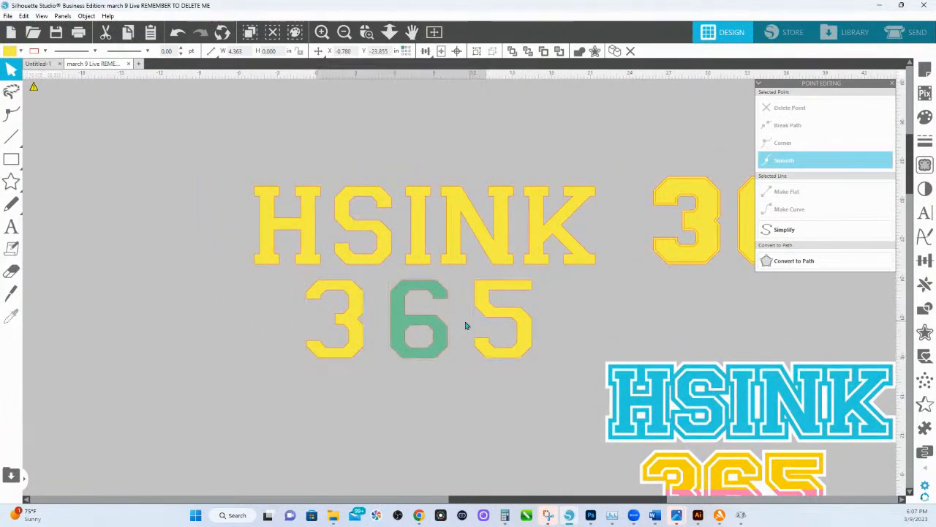
# Nudge the extracted 6 and 5 left toward the 3, and the 5 further toward the 6.
pyautogui.click(501, 320)
pyautogui.keyDown('shift'); pyautogui.click(423, 320); pyautogui.keyUp('shift')
pyautogui.press('Left')
pyautogui.press('Left')
pyautogui.press('Left')
pyautogui.press('Left')
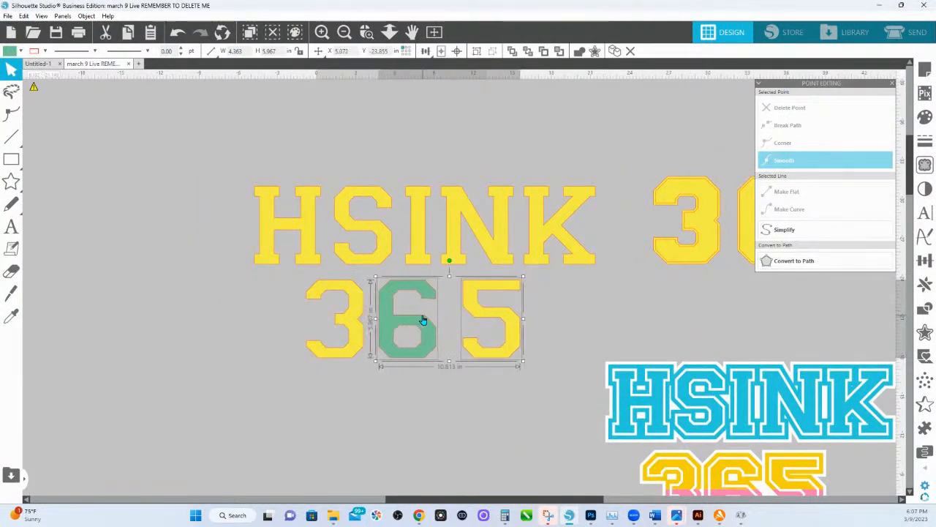
pyautogui.click(506, 325)
pyautogui.press('Left')
pyautogui.press('Left')
pyautogui.press('Left')
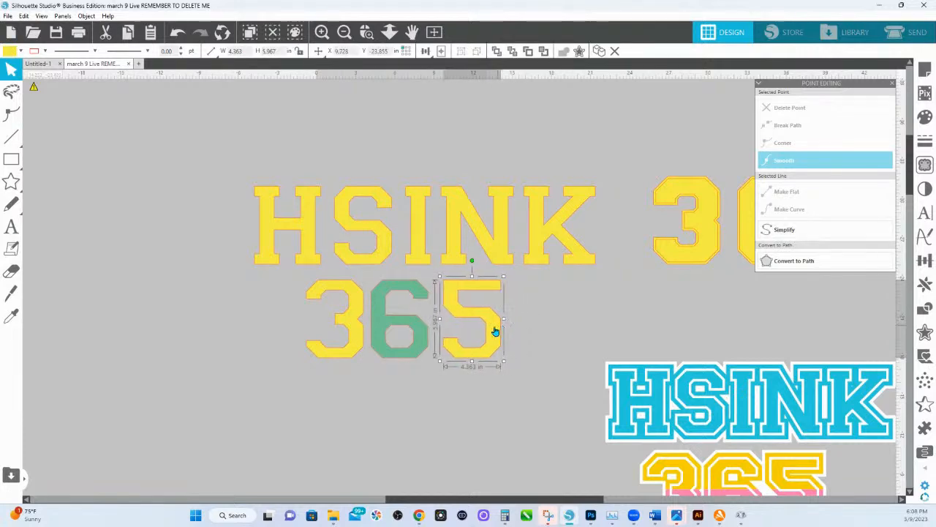
# Space the extracted 3, 6 and 5 evenly in the horizontal direction.
pyautogui.keyDown('shift'); pyautogui.click(417, 328); pyautogui.keyUp('shift')
pyautogui.keyDown('shift'); pyautogui.click(362, 328); pyautogui.keyUp('shift')
pyautogui.click(425, 51)
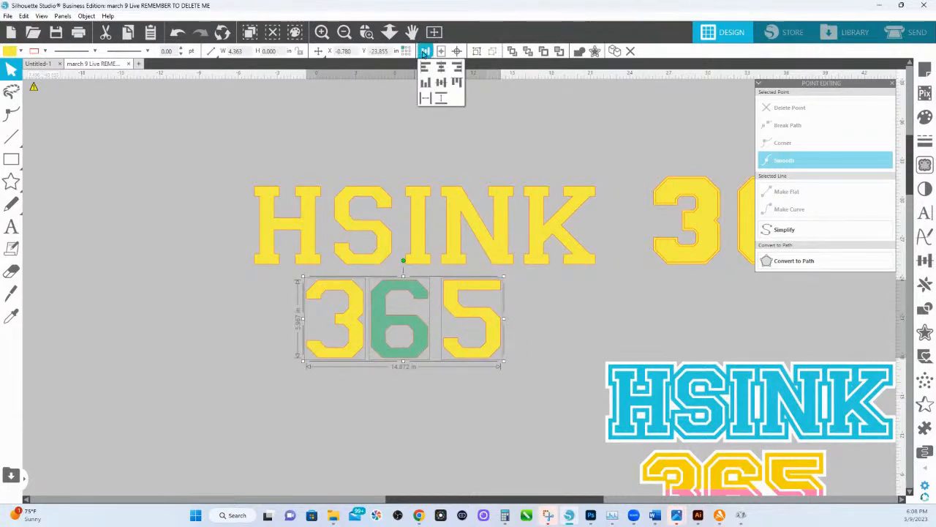
pyautogui.click(426, 99)
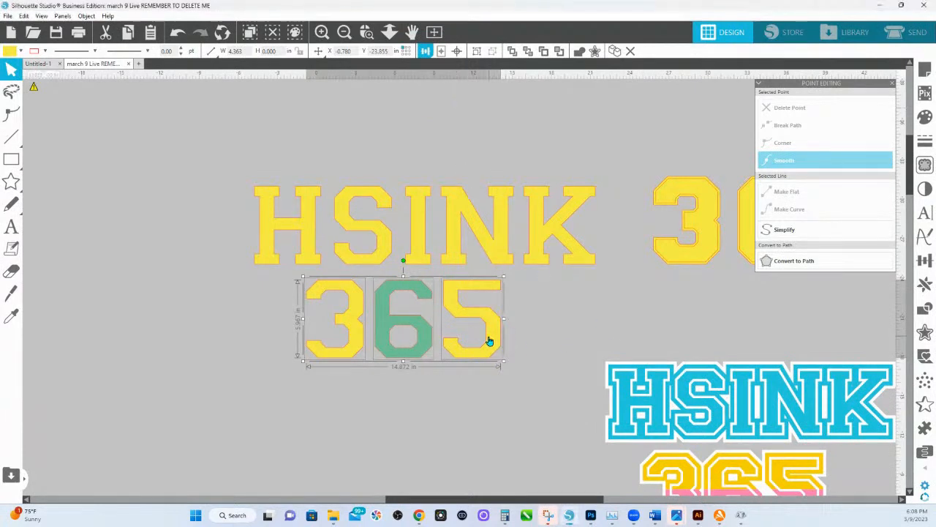
# Enlarge the solid 365 to about 18.1 in wide, and shift it with HSINK up and left, widening the gap between the two lines.
pyautogui.moveTo(491, 339); pyautogui.dragTo(531, 366)
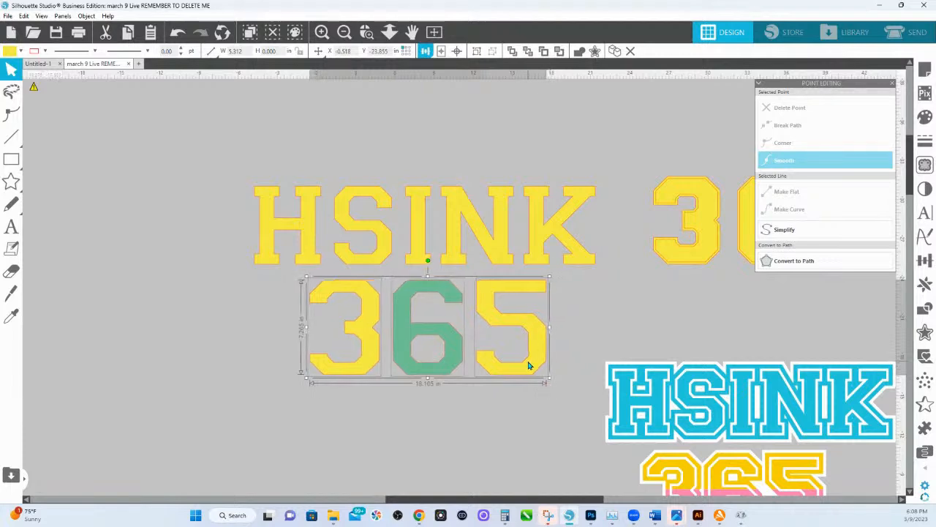
pyautogui.moveTo(241, 163); pyautogui.dragTo(477, 305)
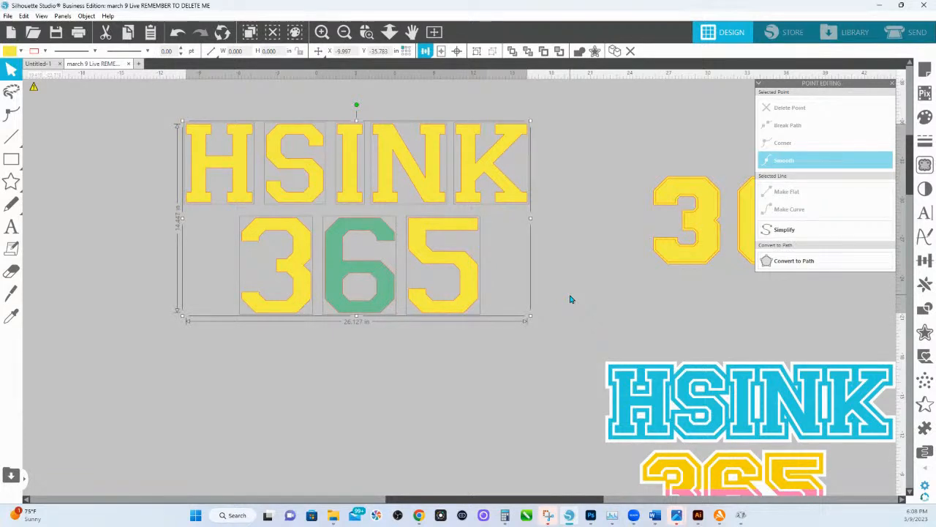
pyautogui.click(534, 316)
pyautogui.click(297, 299)
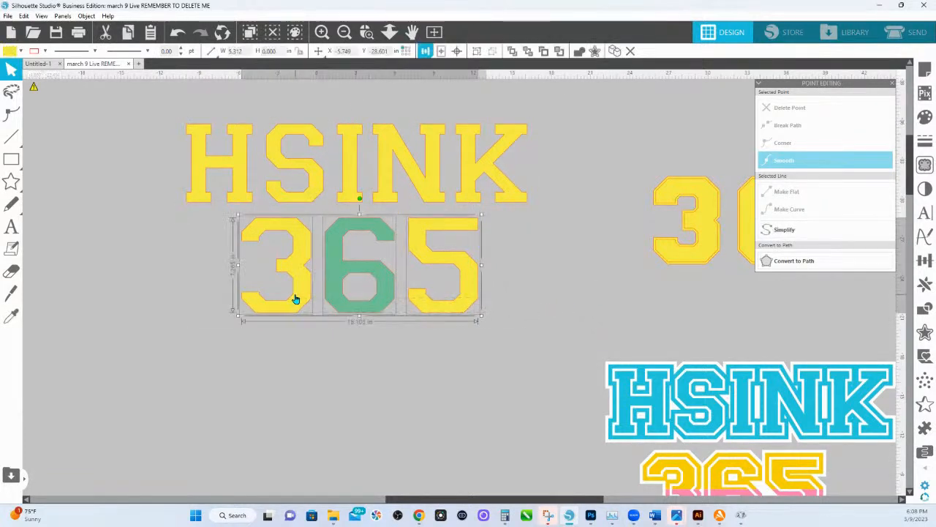
pyautogui.moveTo(295, 299); pyautogui.dragTo(295, 312)
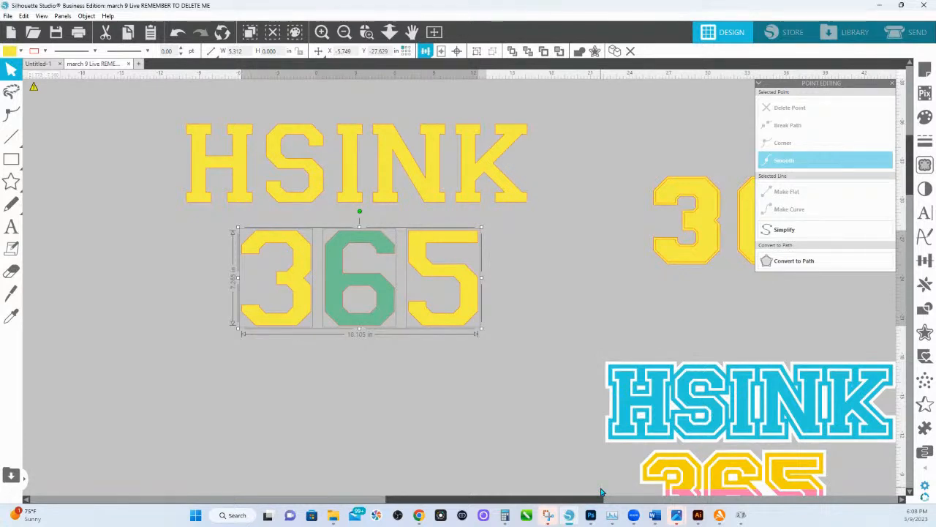
# Add a sharp-cornered outer offset of 0.200 in around the solid HSINK and 365 together.
pyautogui.moveTo(143, 118); pyautogui.dragTo(498, 309)
pyautogui.click(925, 332)
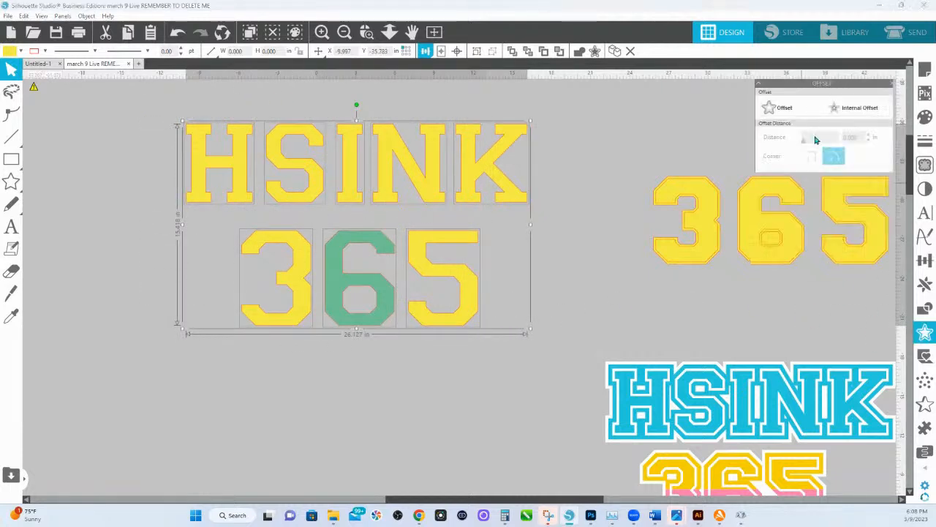
pyautogui.moveTo(812, 85); pyautogui.dragTo(580, 197)
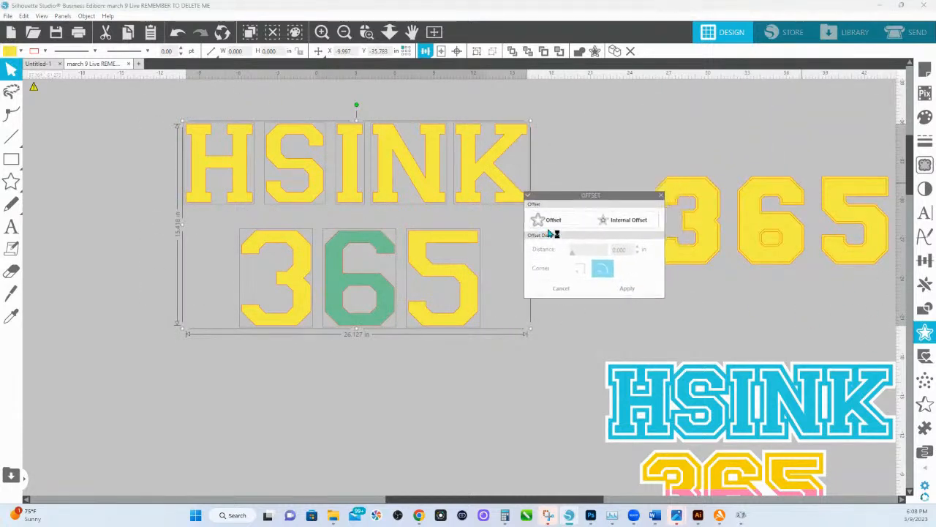
pyautogui.click(552, 222)
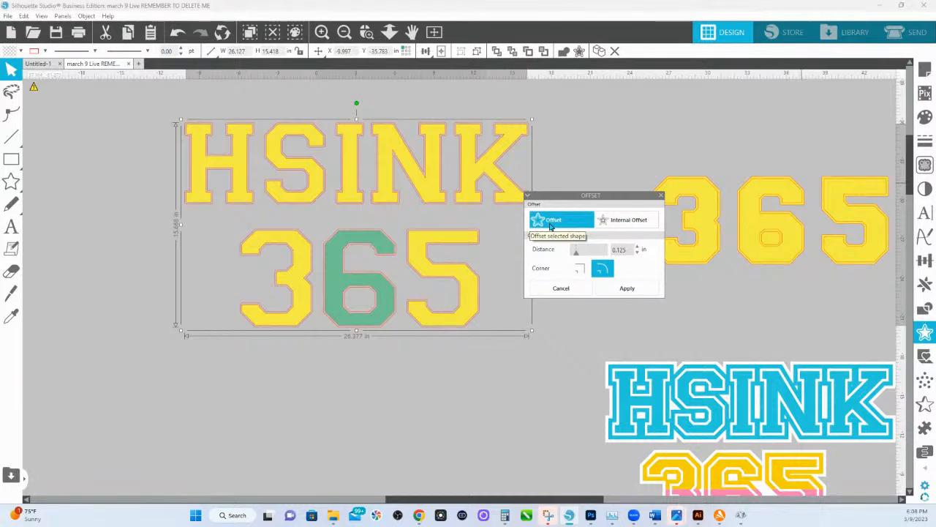
pyautogui.click(581, 270)
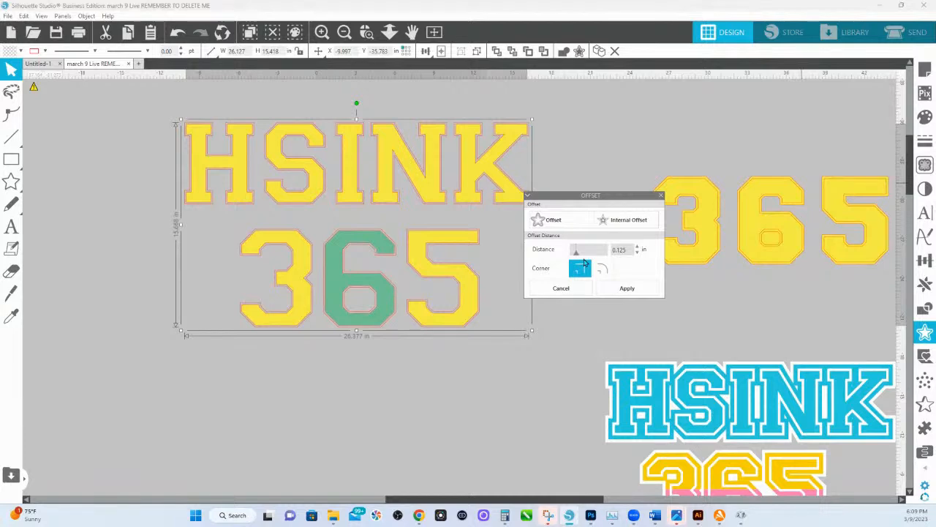
pyautogui.moveTo(576, 251); pyautogui.dragTo(581, 253)
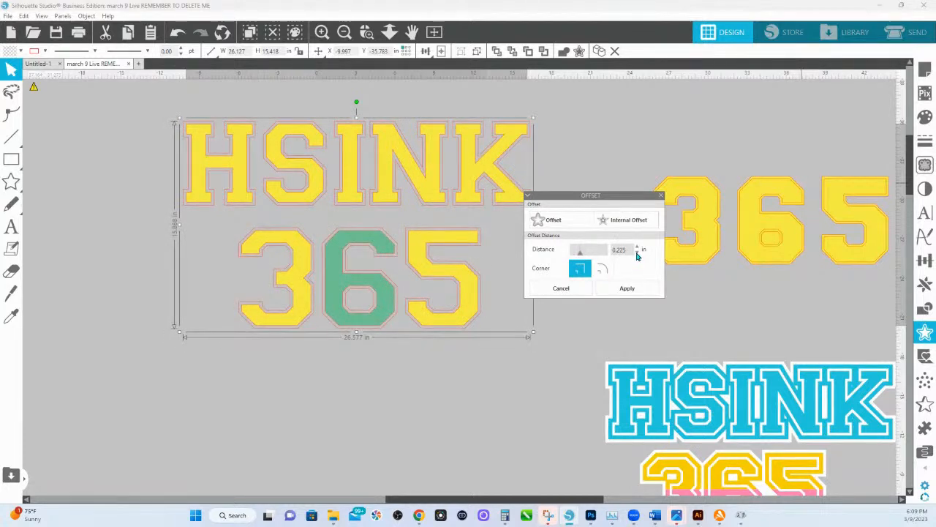
pyautogui.click(637, 254)
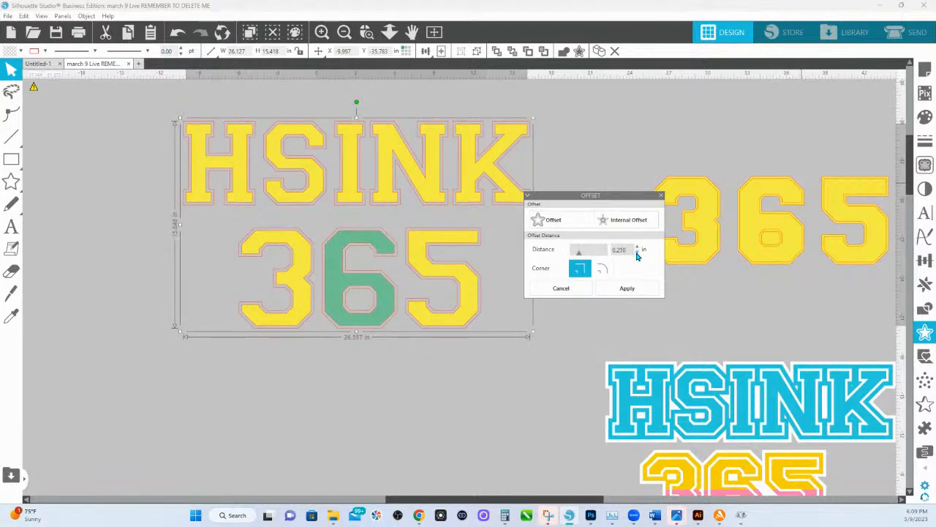
pyautogui.click(637, 254)
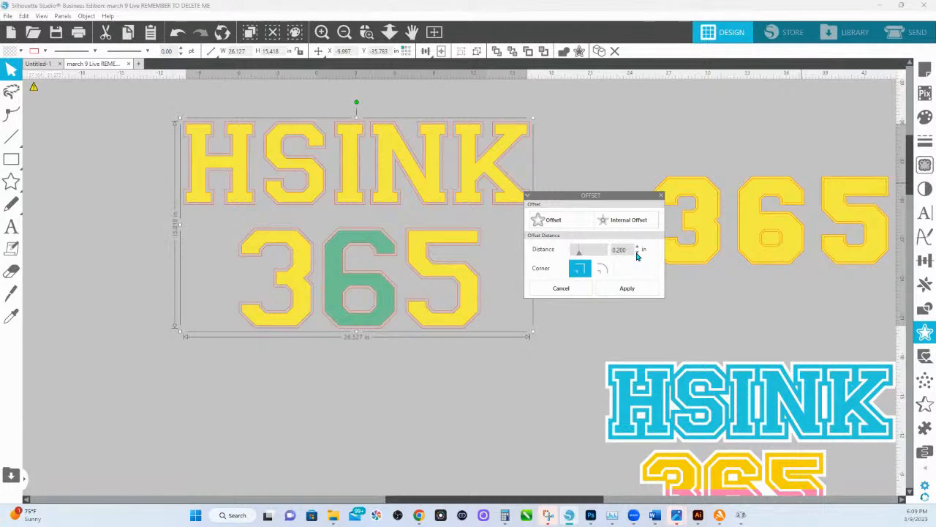
pyautogui.click(627, 289)
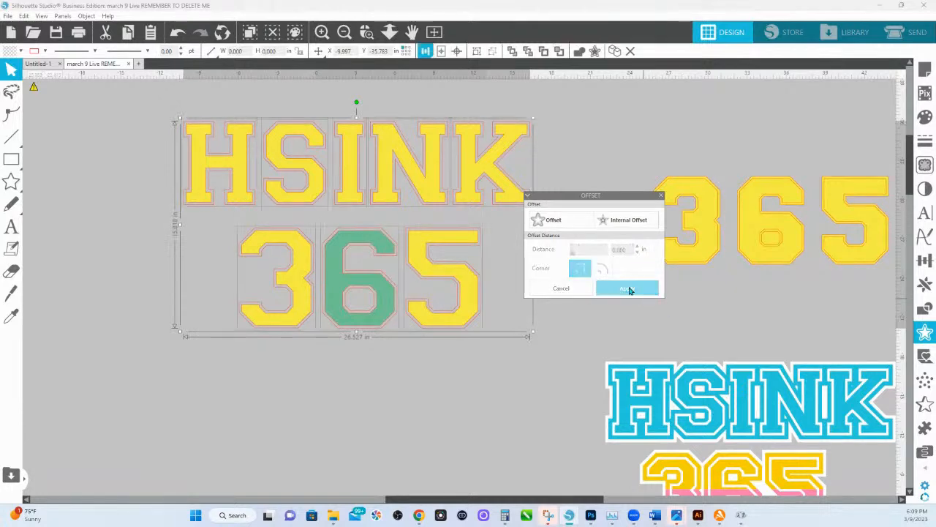
# Fill the new offset outlines with bright pink and combine them into a single object.
pyautogui.click(928, 120)
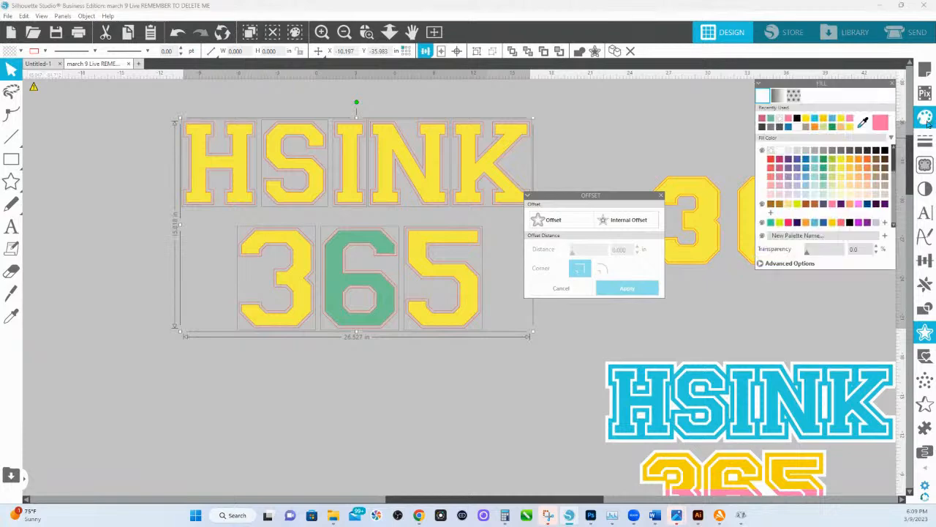
pyautogui.click(857, 210)
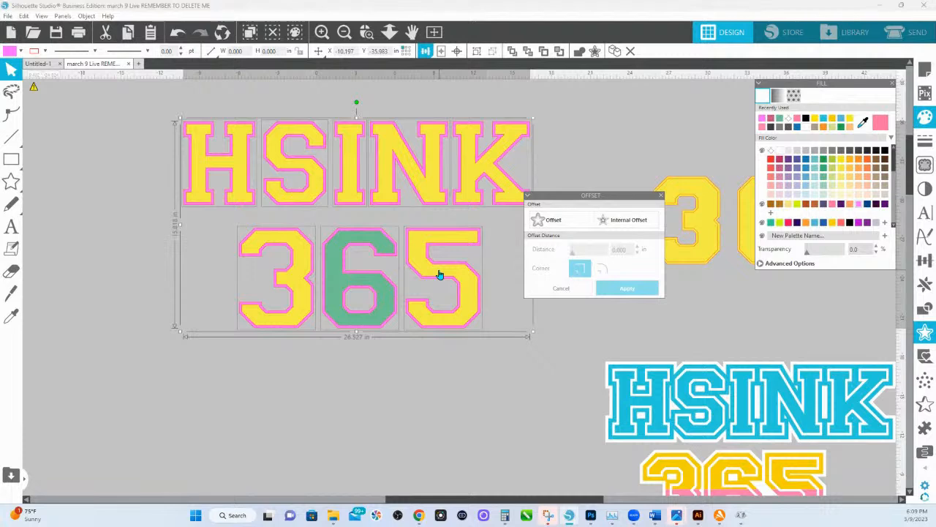
pyautogui.press('i')
pyautogui.hotkey('ctrl', 'g')
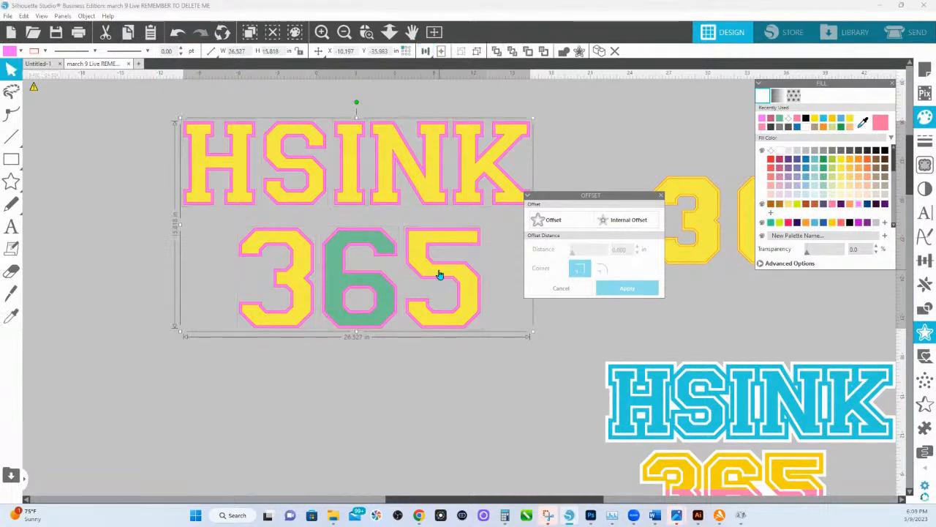
# Add a sharp-cornered outer offset of 0.350 in around the pink layer and combine the outlines into one compound path.
pyautogui.click(559, 227)
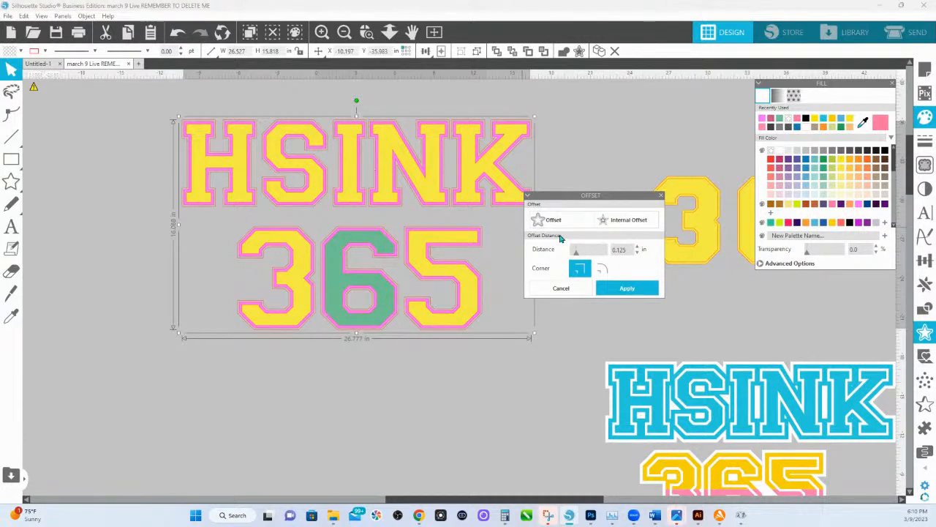
pyautogui.moveTo(576, 253); pyautogui.dragTo(585, 253)
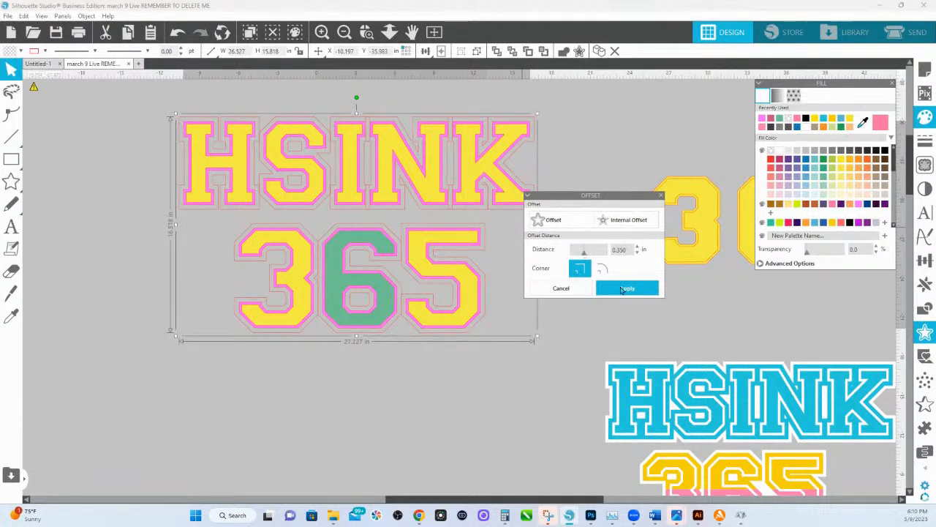
pyautogui.click(622, 289)
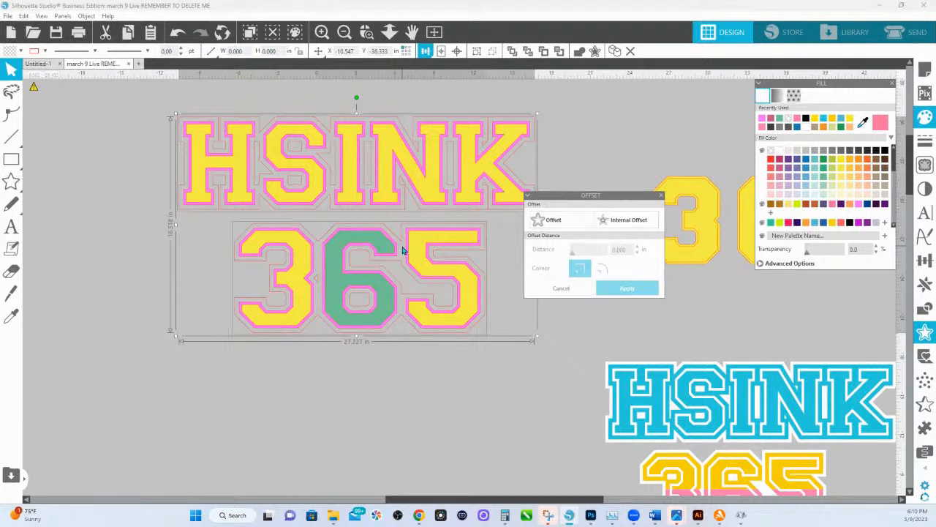
pyautogui.hotkey('ctrl', 'e')
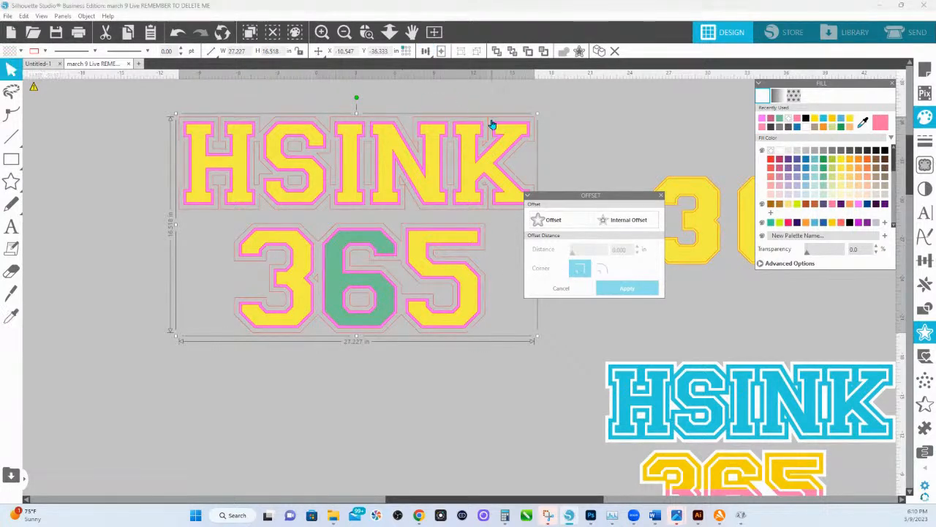
# Try deleting the outer outline's point above the K's upper gap, and undo the deletion.
pyautogui.doubleClick(492, 123)
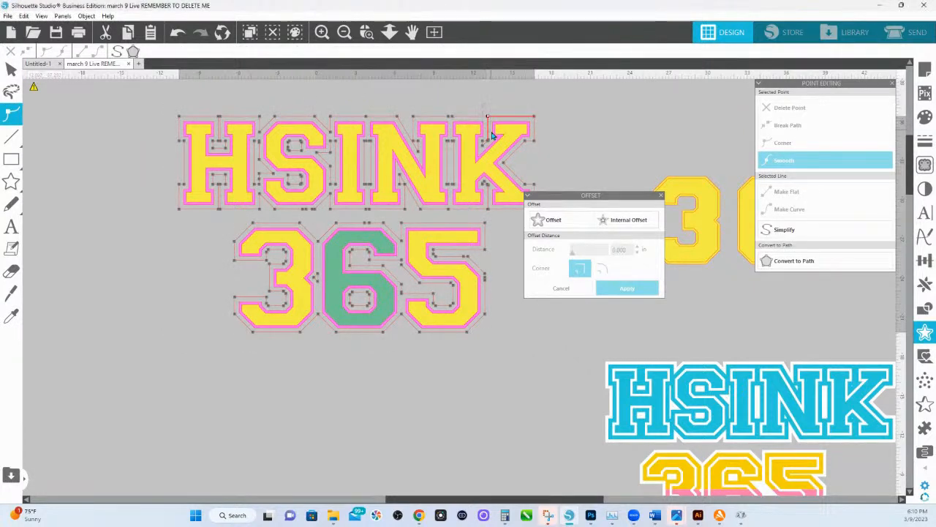
pyautogui.click(487, 116)
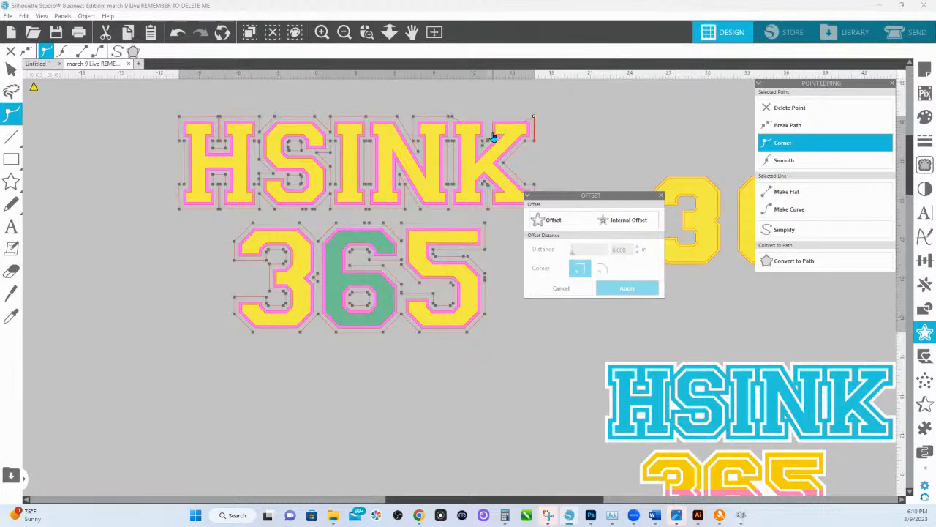
pyautogui.press('i')
pyautogui.hotkey('ctrl', 'z')
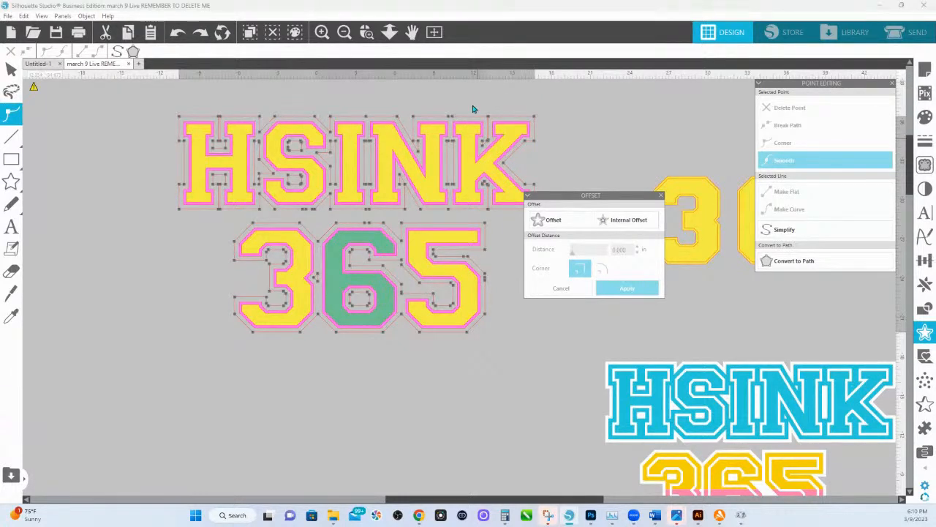
# Delete the lower point of the narrow slit in the outer outline between the K's upper serifs, and leave point editing.
pyautogui.scroll(5, 475, 126)
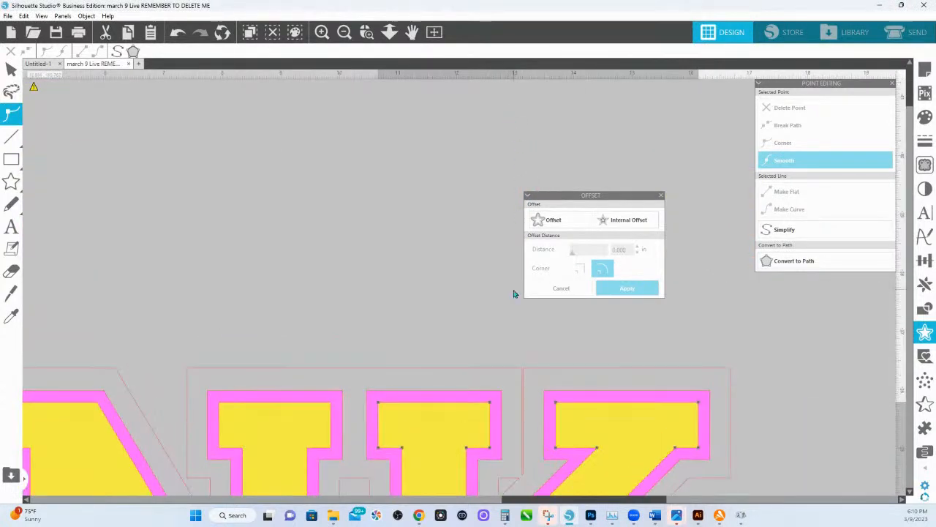
pyautogui.scroll(-1, 545, 353)
pyautogui.click(493, 281)
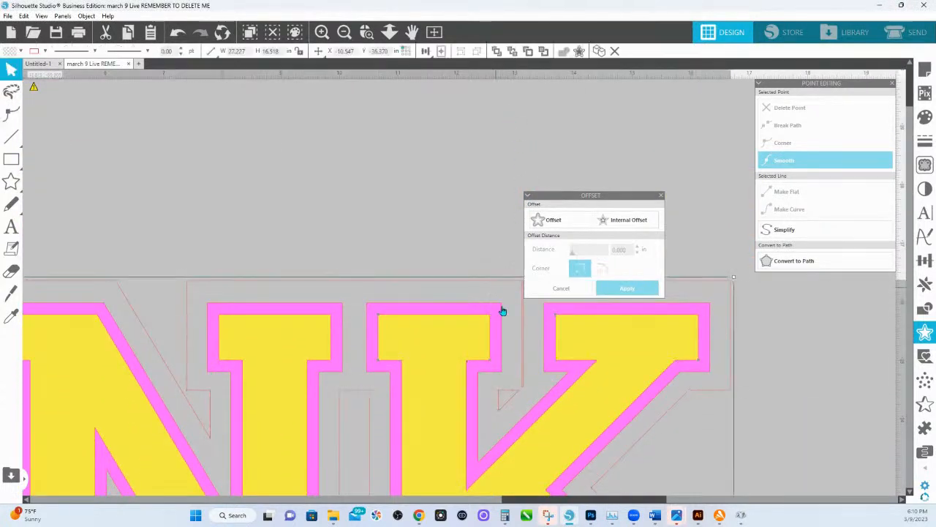
pyautogui.doubleClick(487, 282)
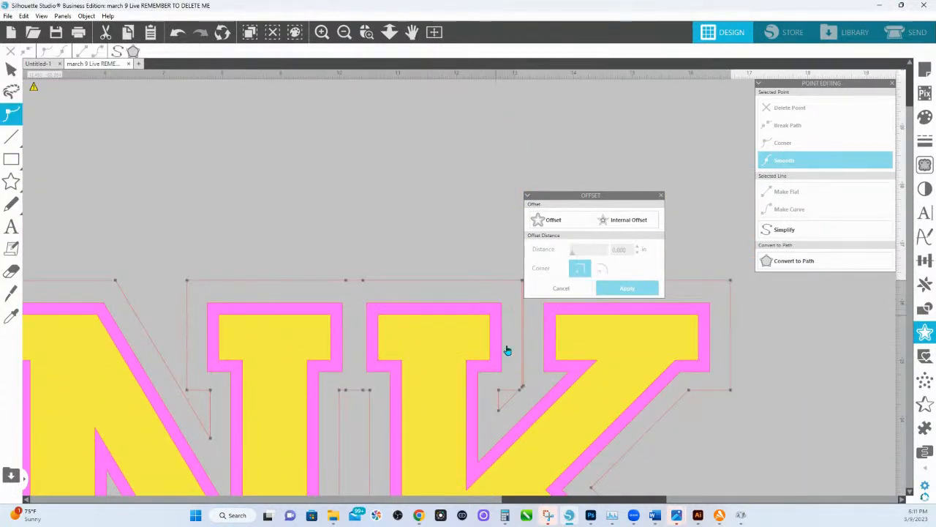
pyautogui.click(523, 387)
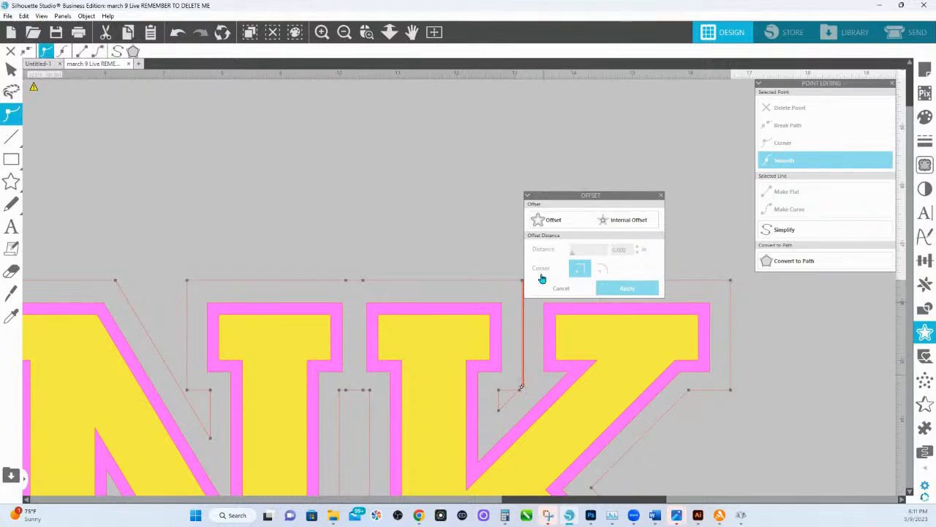
pyautogui.click(793, 110)
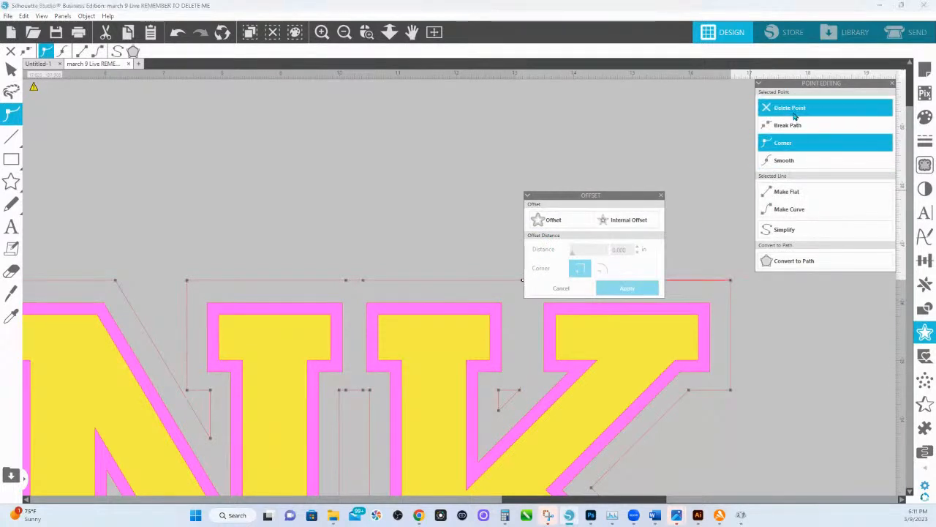
pyautogui.click(389, 32)
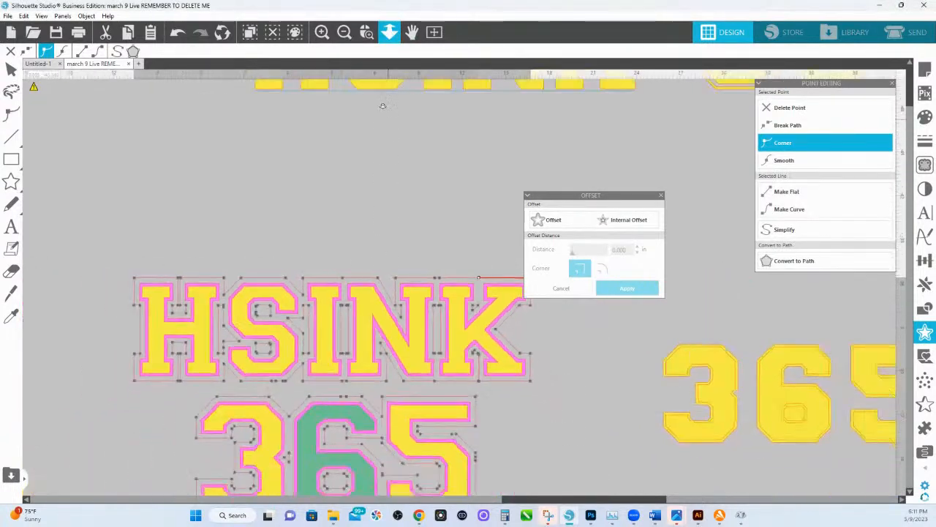
pyautogui.click(408, 200)
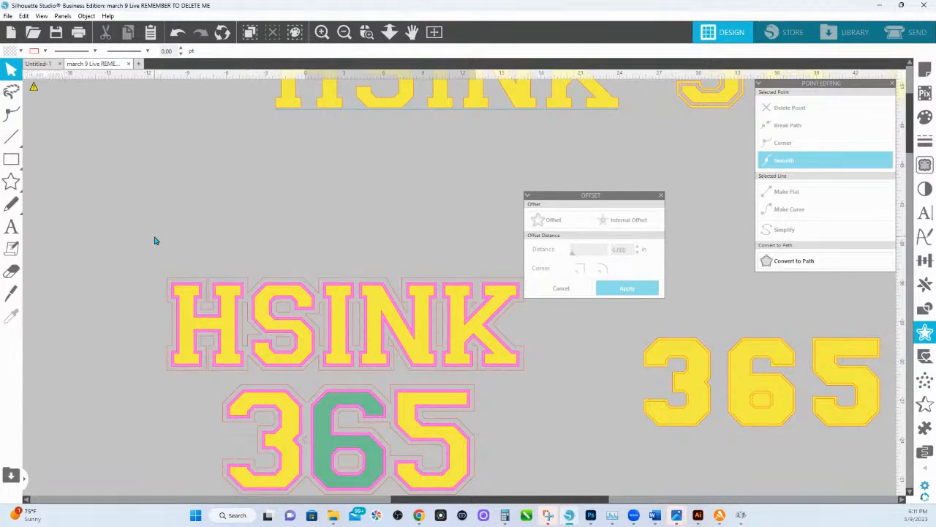
# Add a sharp-cornered outer offset of about 0.2 in around the whole layered HSINK 365 design.
pyautogui.moveTo(162, 235); pyautogui.dragTo(516, 478)
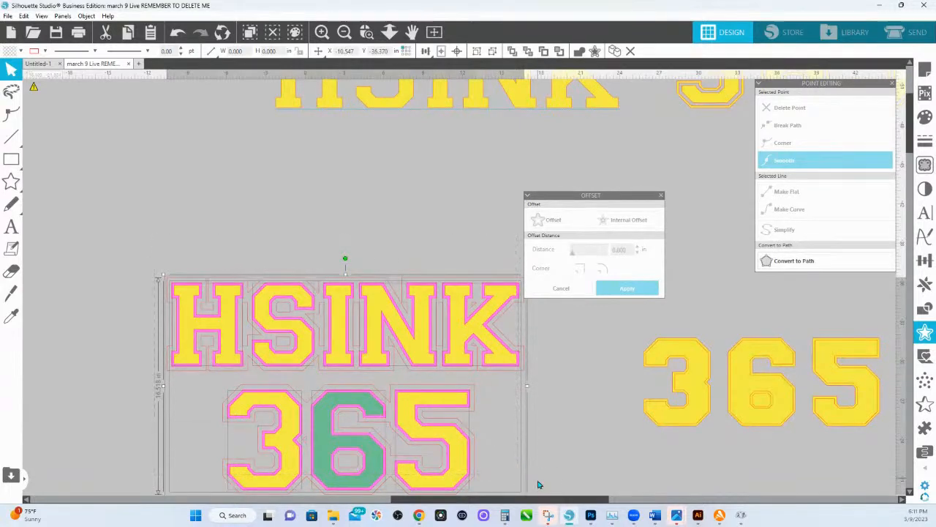
pyautogui.click(553, 221)
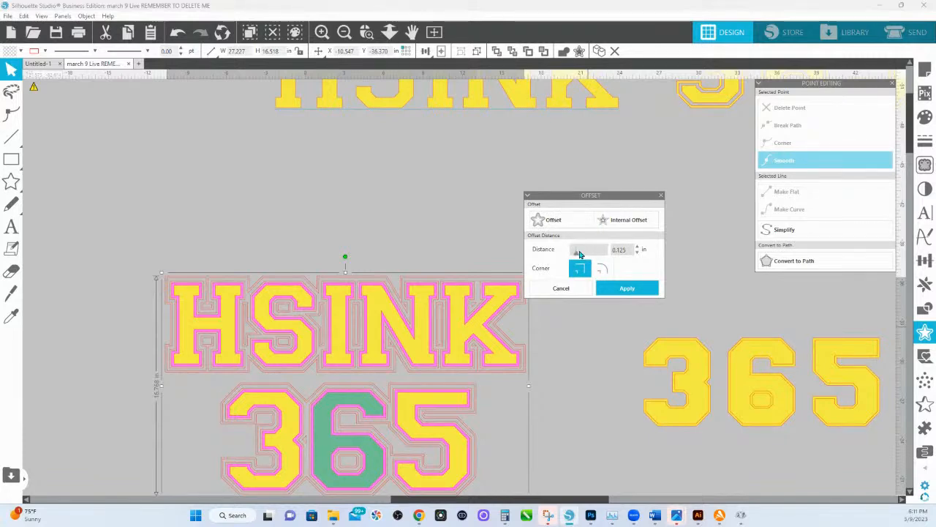
pyautogui.moveTo(578, 254)
pyautogui.mouseDown()
pyautogui.moveTo(591, 255)
pyautogui.moveTo(578, 256)
pyautogui.mouseUp()
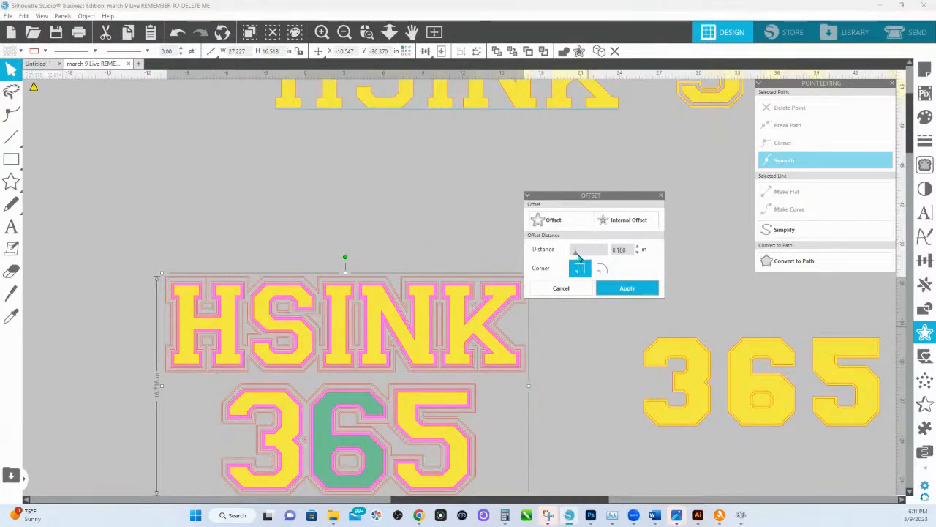
pyautogui.moveTo(578, 257); pyautogui.dragTo(580, 257)
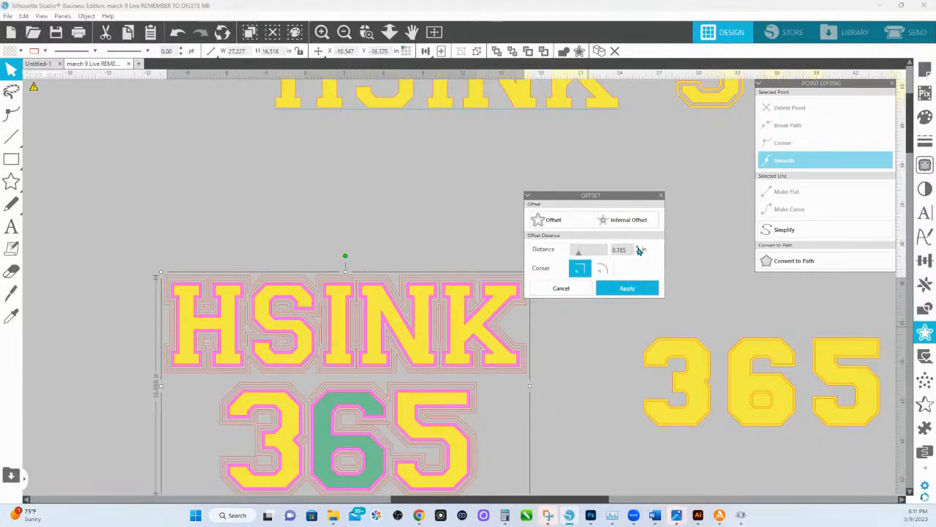
pyautogui.click(638, 247)
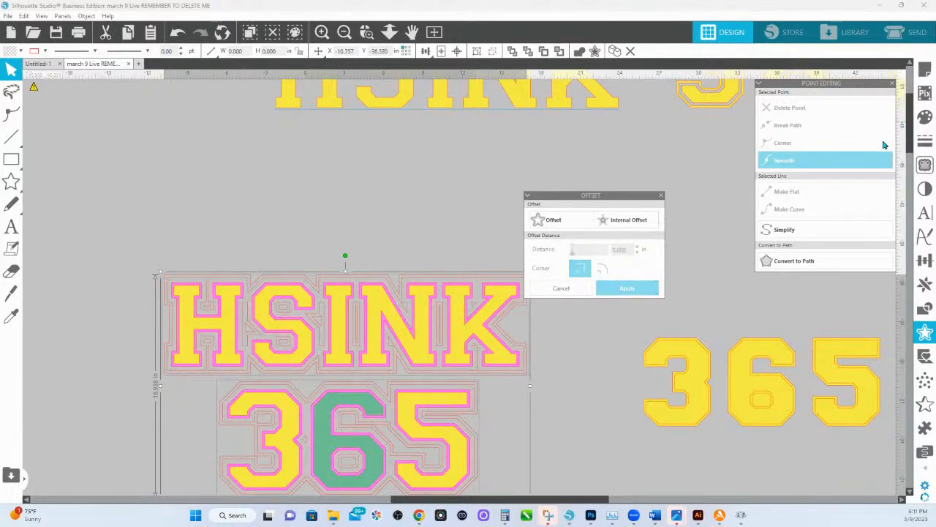
# Fill the new outer offset outlines with light peach.
pyautogui.click(926, 116)
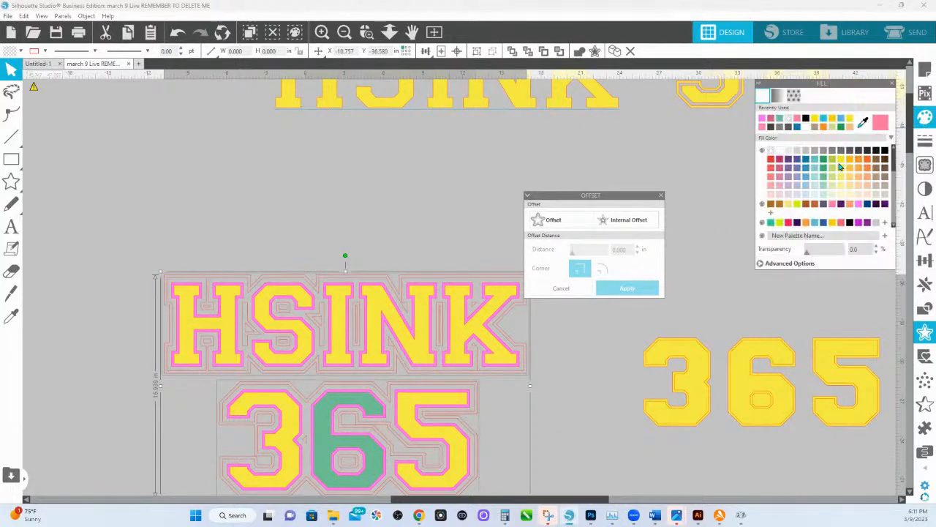
pyautogui.click(841, 163)
pyautogui.click(859, 195)
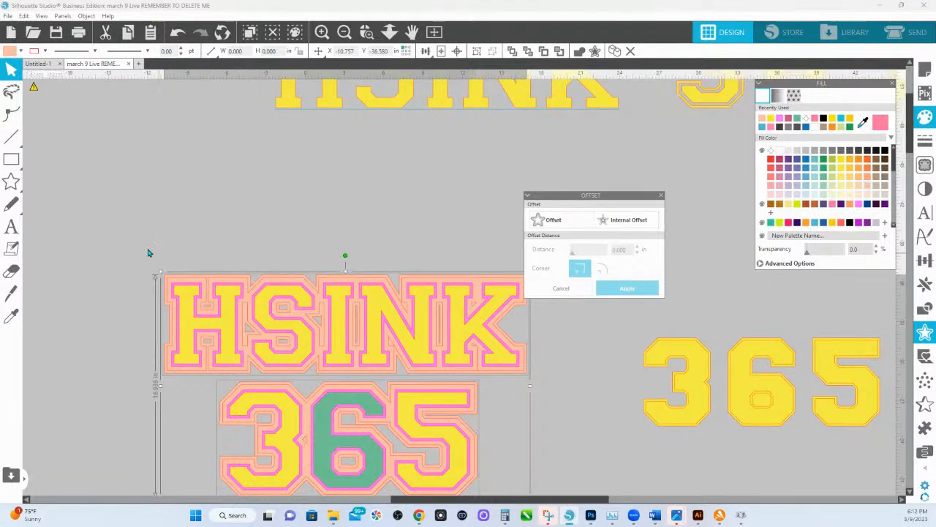
# Place a copy of the whole layered design above and to the left of the original, leaving the original in place.
pyautogui.scroll(-2, 307, 351)
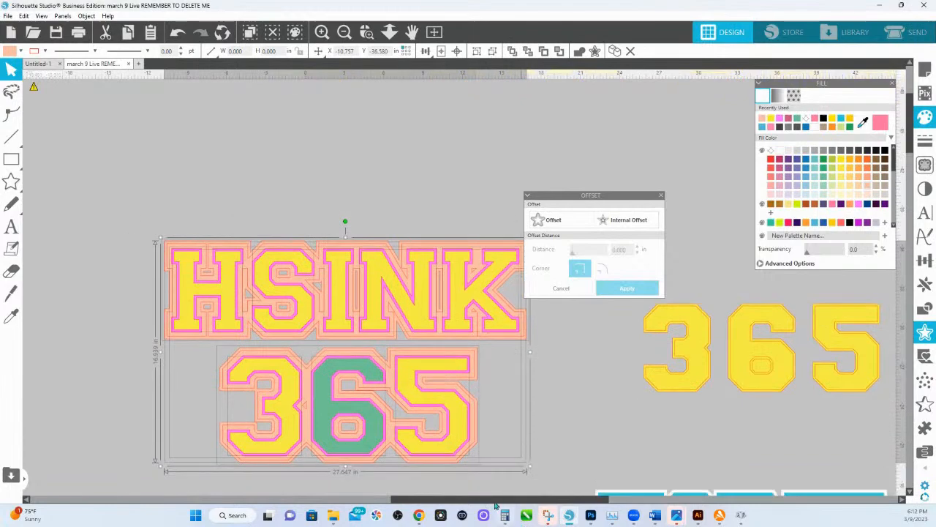
pyautogui.moveTo(454, 442); pyautogui.dragTo(23, 167)
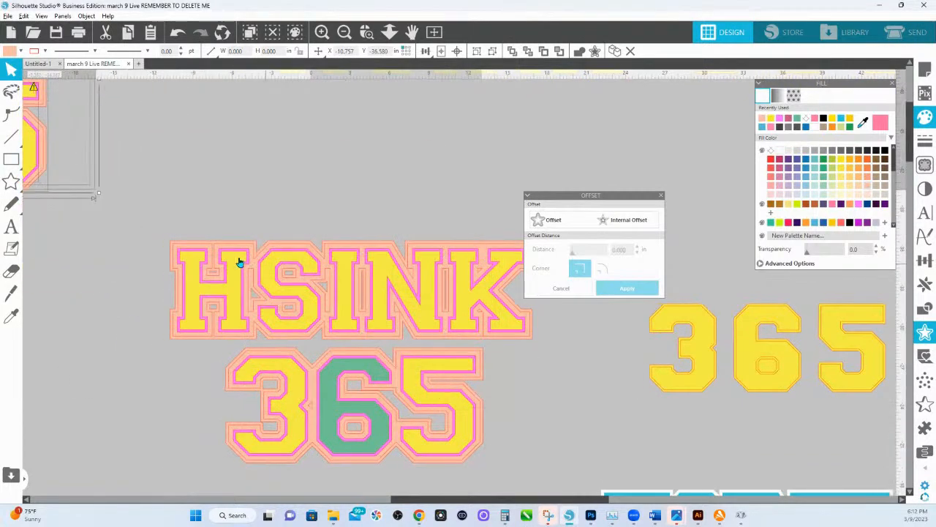
pyautogui.moveTo(171, 208); pyautogui.dragTo(575, 474)
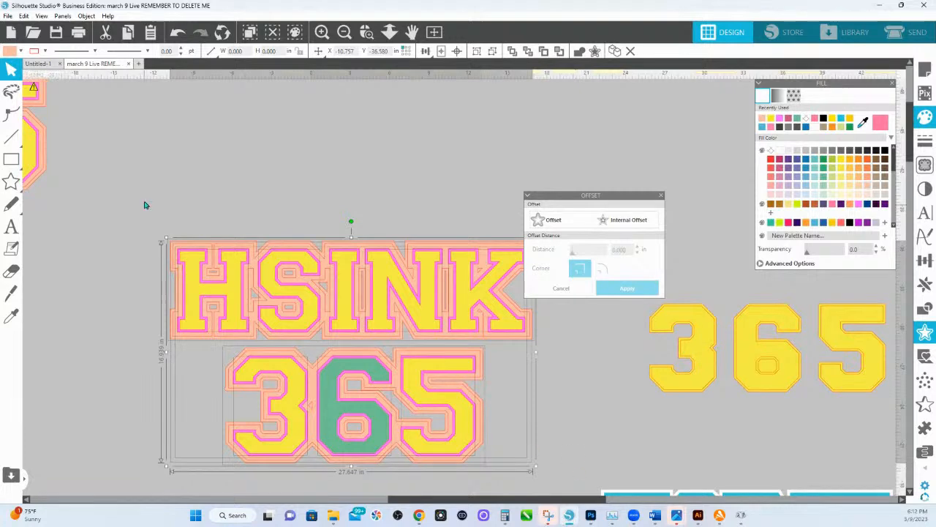
pyautogui.click(146, 205)
pyautogui.moveTo(539, 428); pyautogui.dragTo(503, 437)
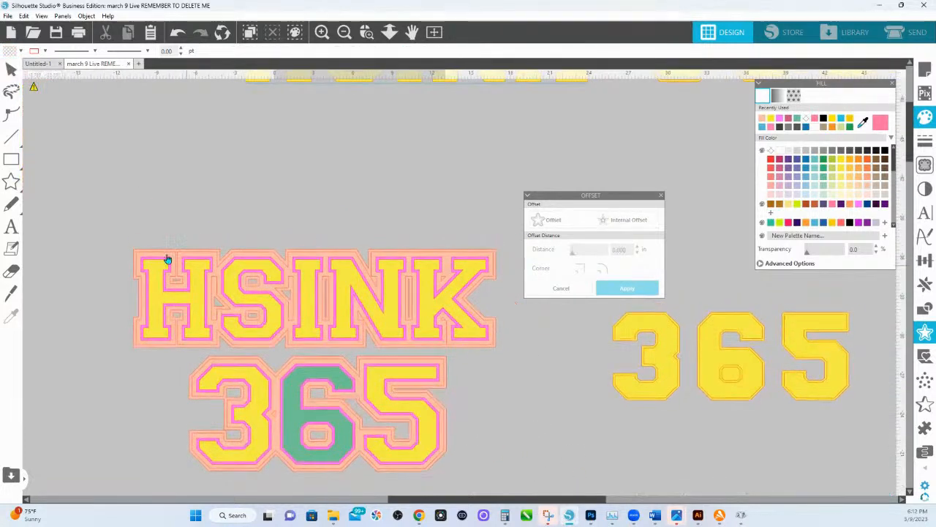
pyautogui.moveTo(104, 201); pyautogui.dragTo(525, 332)
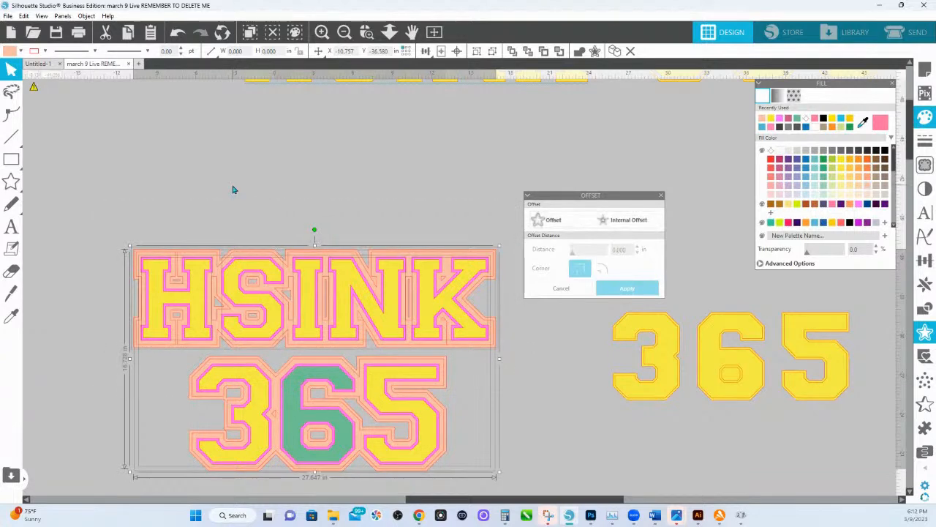
pyautogui.click(190, 403)
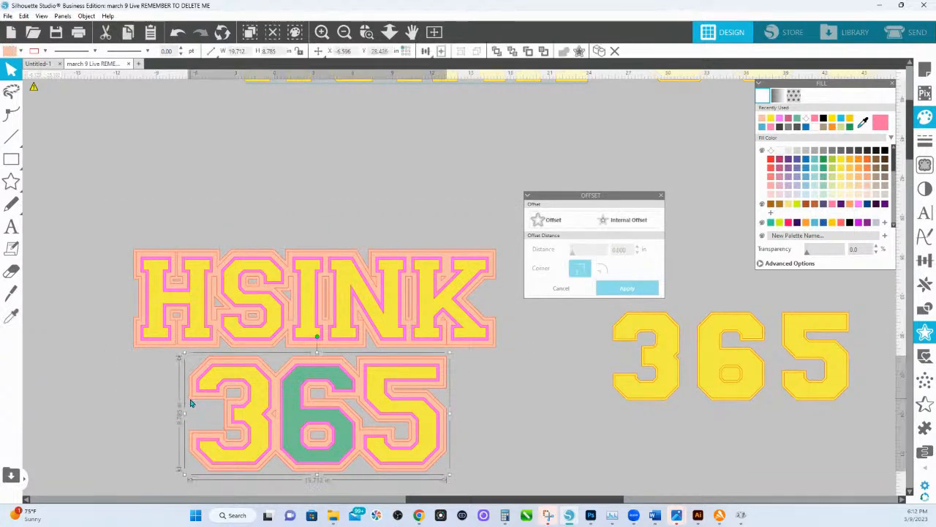
pyautogui.rightClick(190, 401)
pyautogui.click(176, 420)
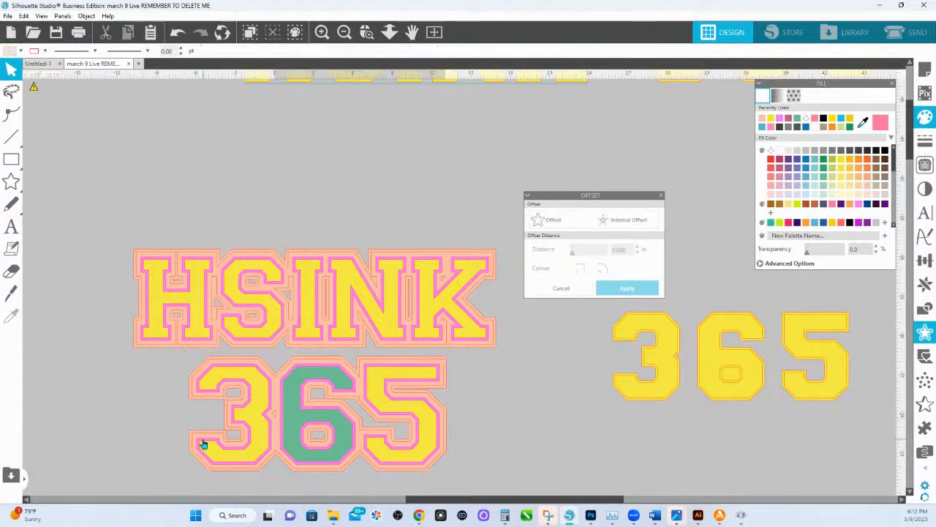
pyautogui.click(203, 444)
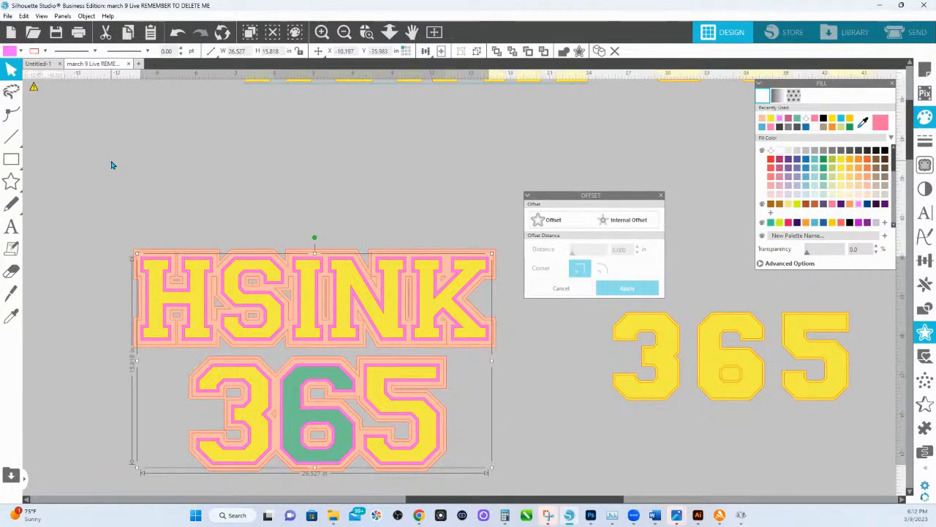
# Select all layers of the design except the two peach outer outlines, and fill them with purple.
pyautogui.moveTo(91, 203); pyautogui.dragTo(502, 482)
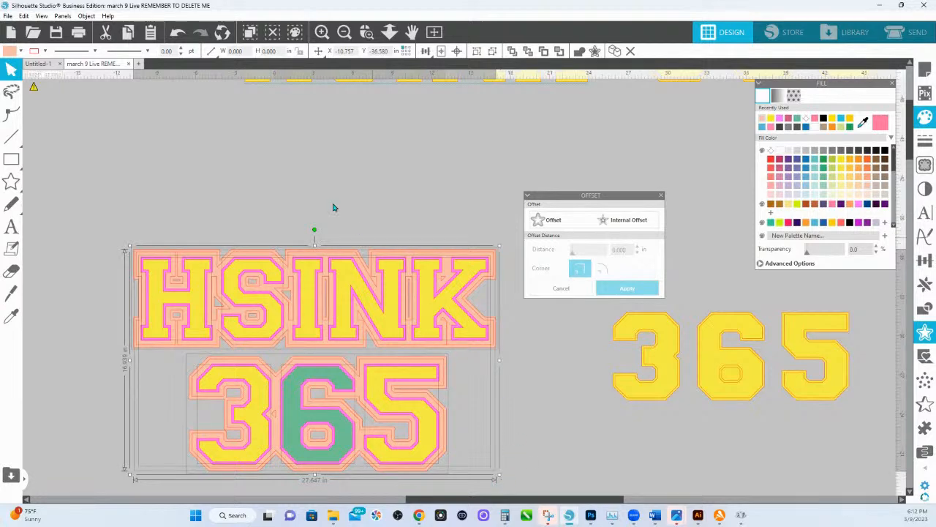
pyautogui.keyDown('shift'); pyautogui.click(132, 351); pyautogui.keyUp('shift')
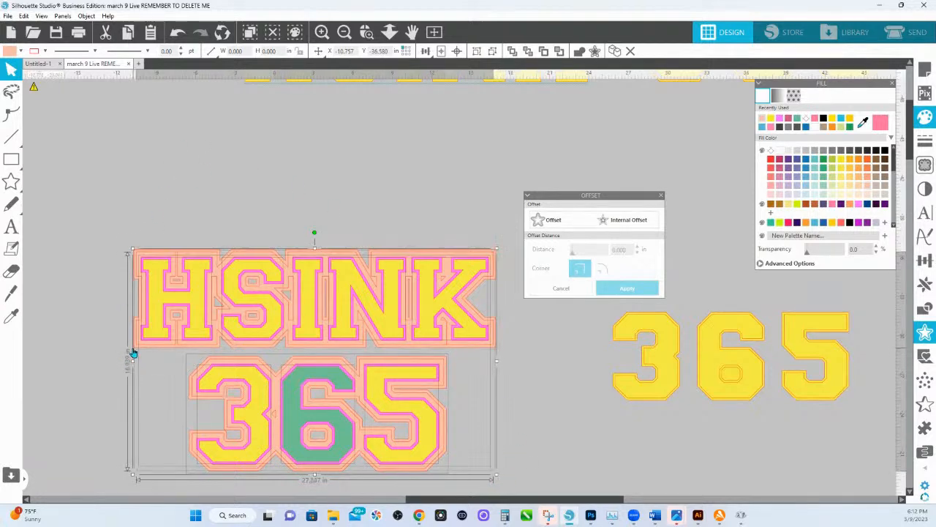
pyautogui.keyDown('shift'); pyautogui.click(188, 456); pyautogui.keyUp('shift')
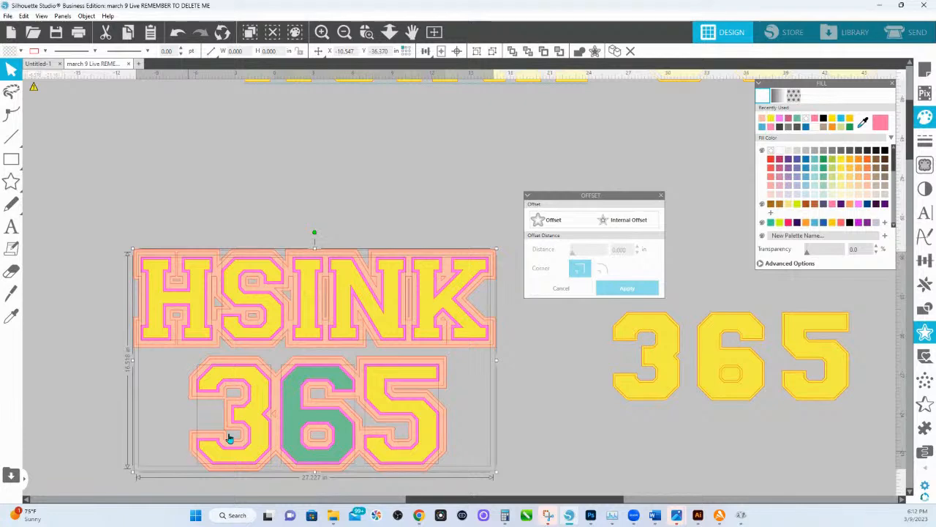
pyautogui.click(842, 223)
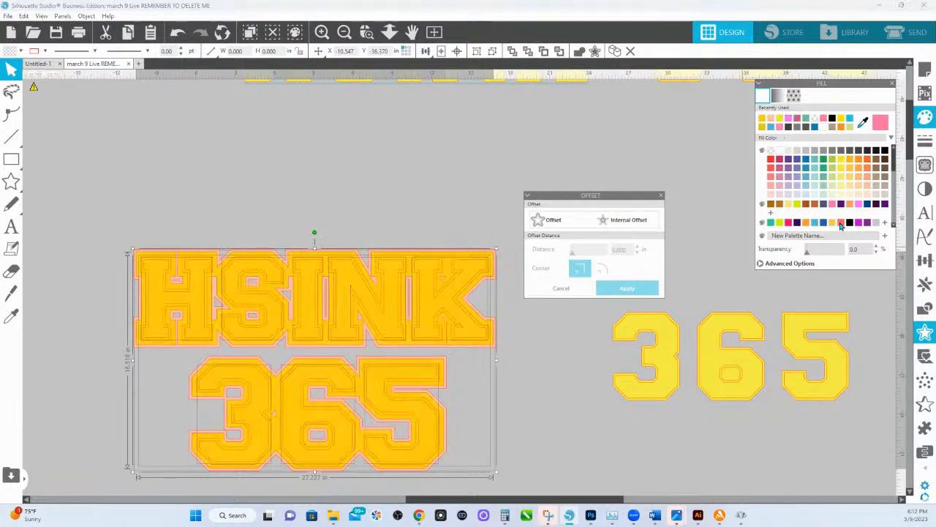
pyautogui.click(841, 224)
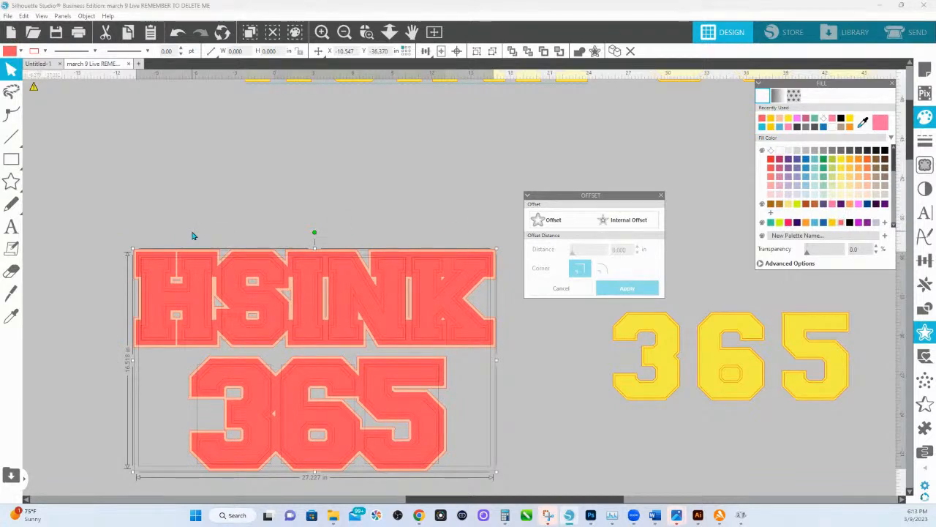
pyautogui.click(849, 223)
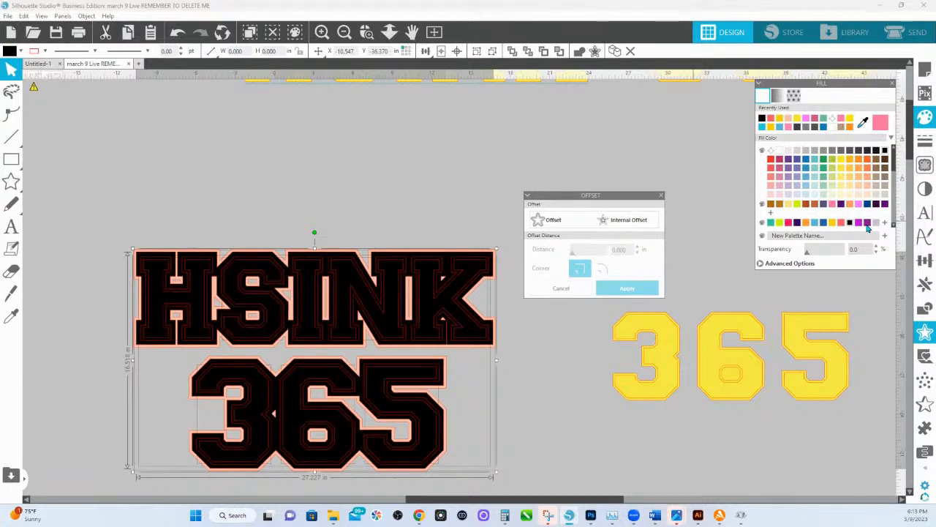
pyautogui.click(867, 224)
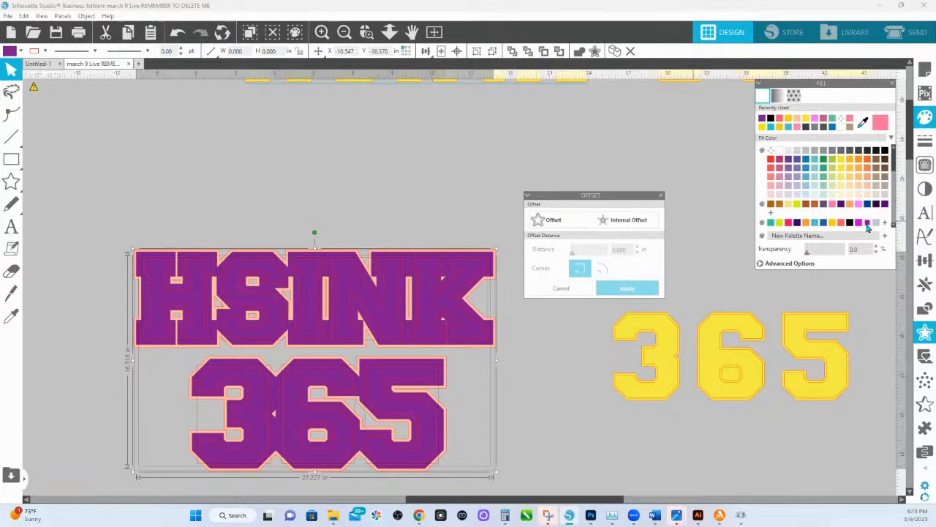
# Combine the purple layers into one compound path and deselect it.
pyautogui.rightClick(388, 312)
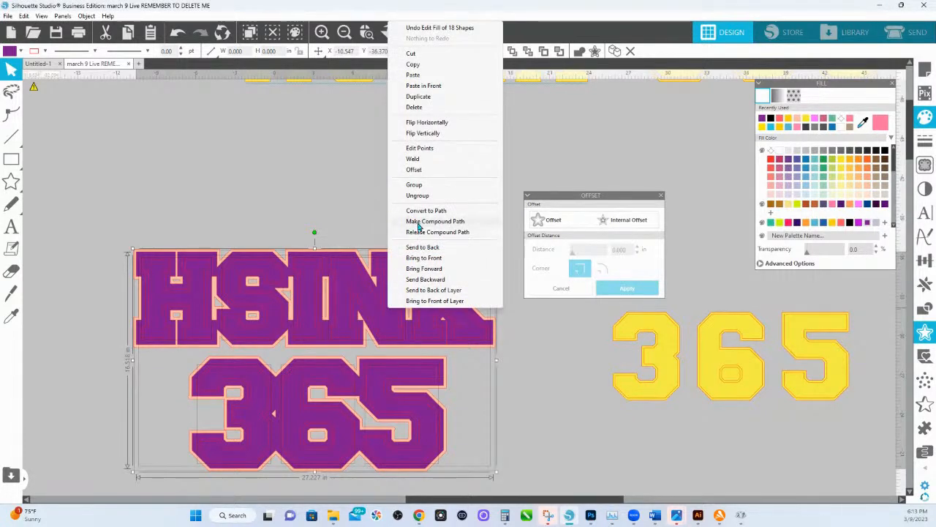
pyautogui.click(418, 222)
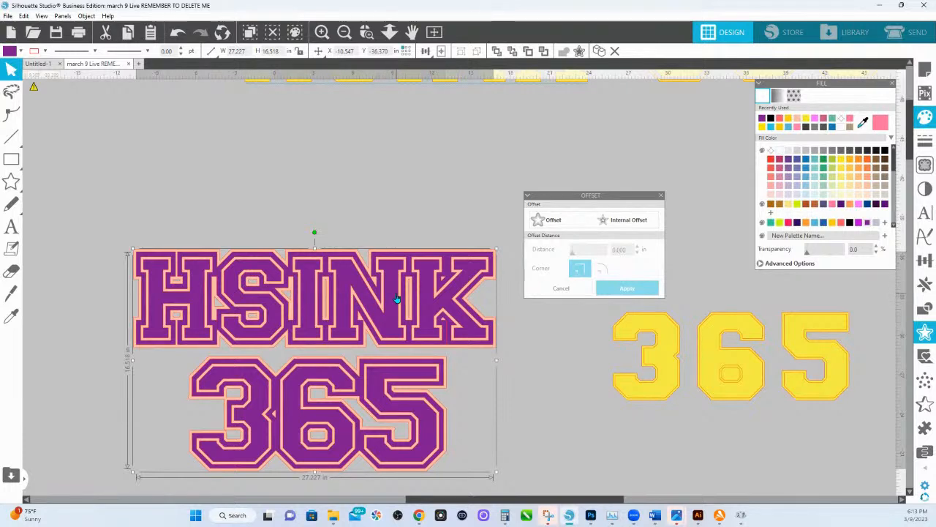
pyautogui.click(280, 188)
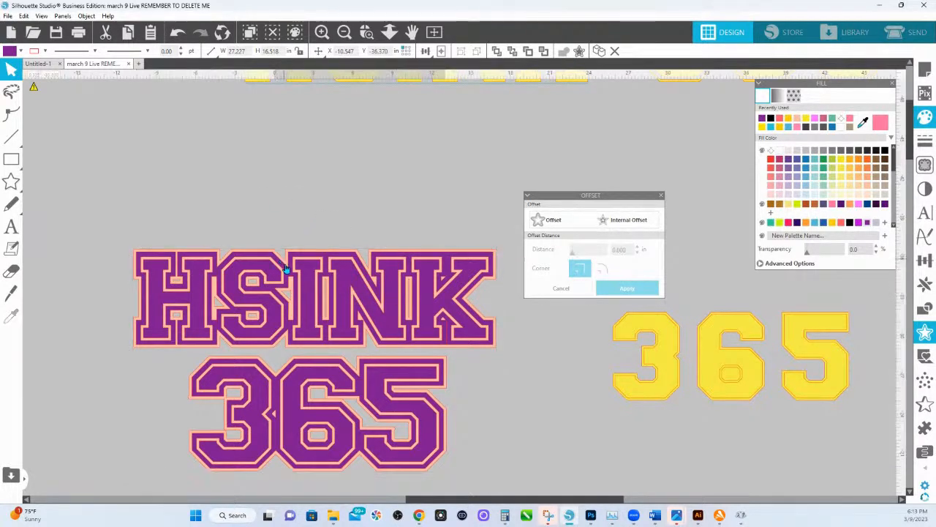
# Change the fill of the peach outer outlines behind HSINK and 365 to white.
pyautogui.click(290, 293)
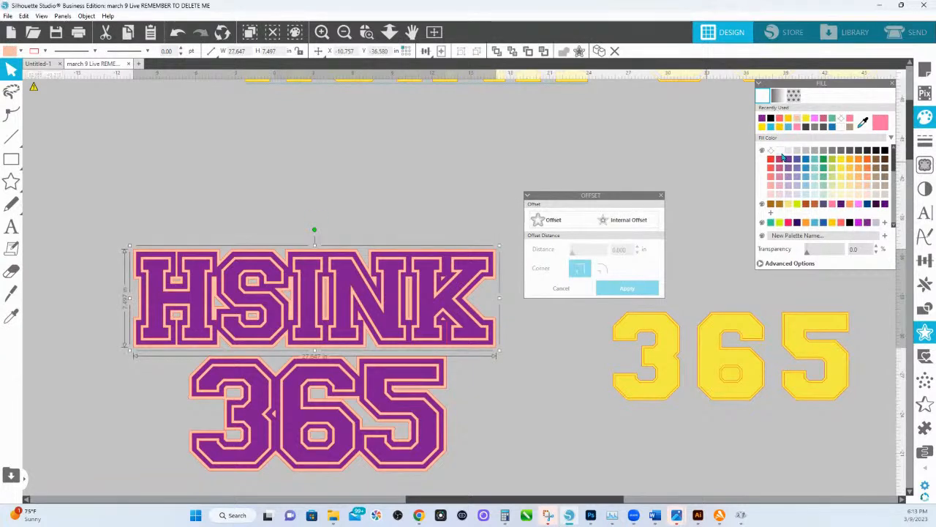
pyautogui.click(780, 151)
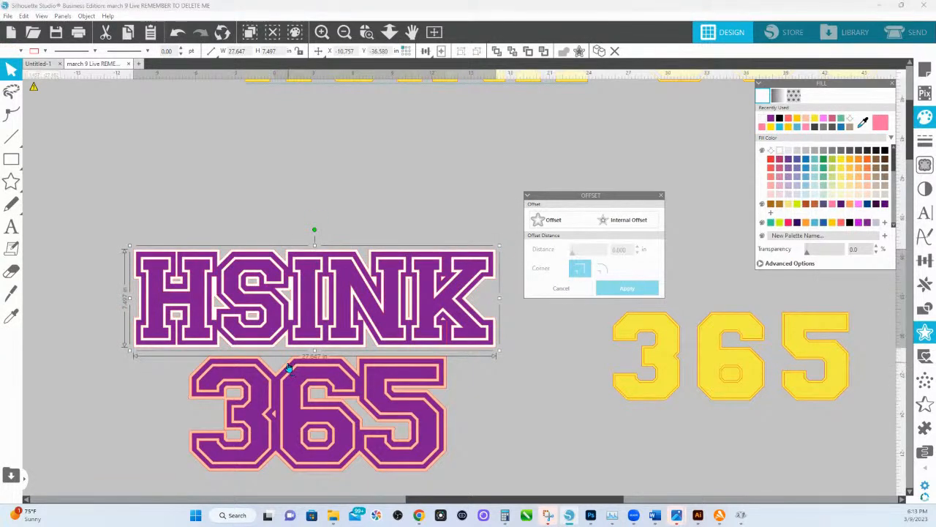
pyautogui.click(299, 366)
pyautogui.click(779, 151)
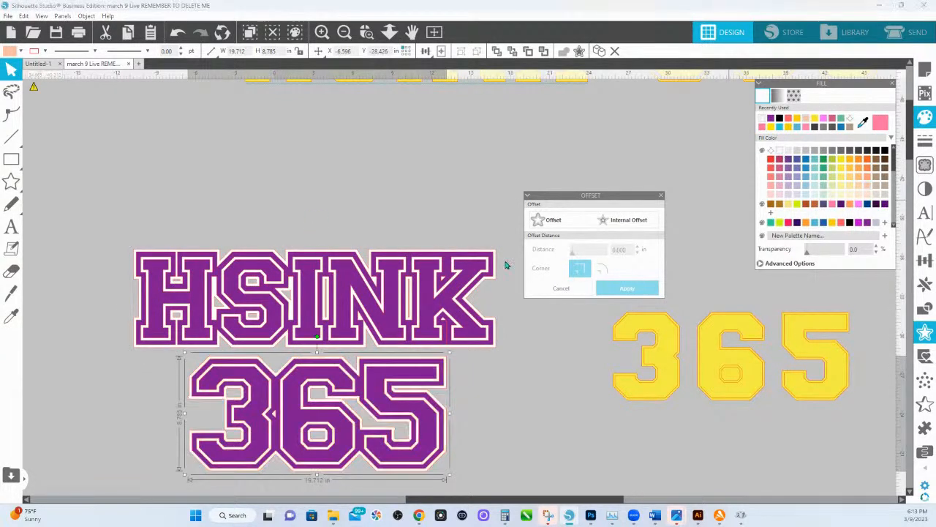
# Recolor the purple compound path black and deselect it.
pyautogui.keyDown('shift'); pyautogui.click(344, 304); pyautogui.keyUp('shift')
pyautogui.click(884, 151)
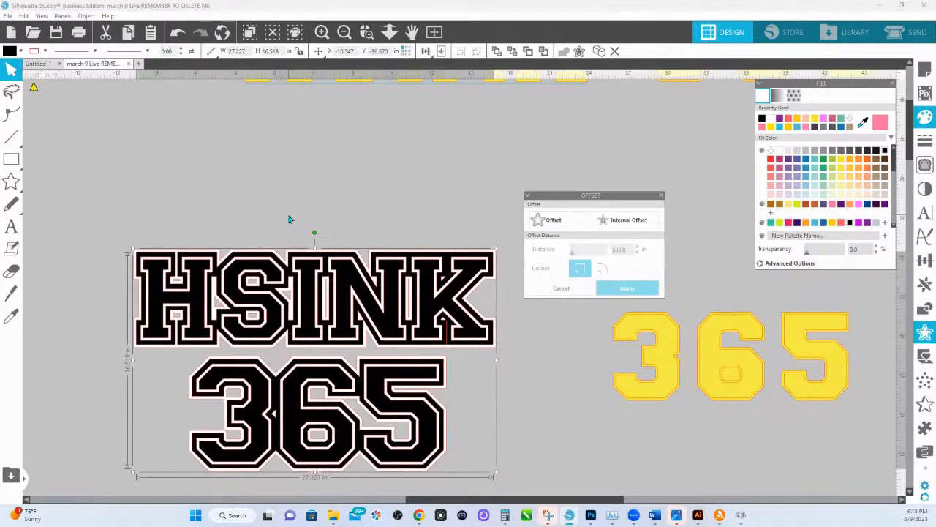
pyautogui.click(273, 226)
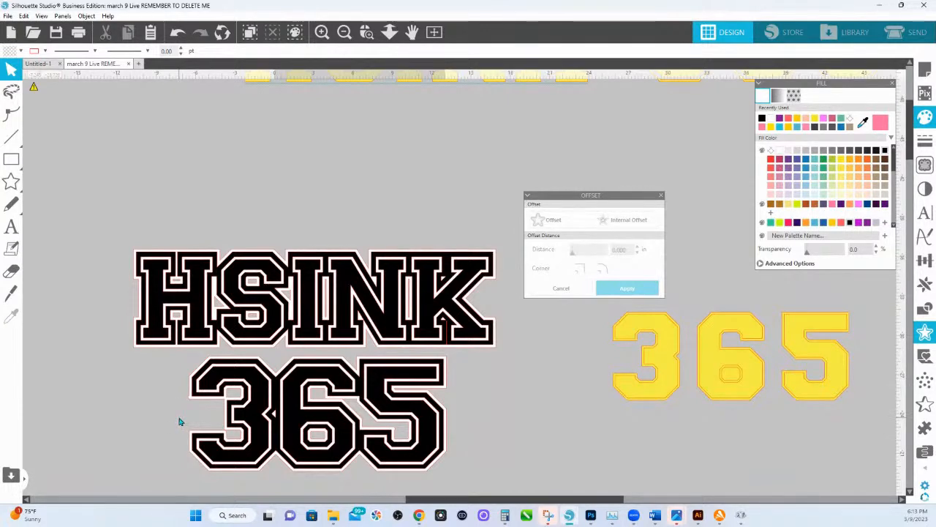
# Draw a rectangle about 27.8 in wide and 4.7 in high over the lower half of 365.
pyautogui.click(11, 160)
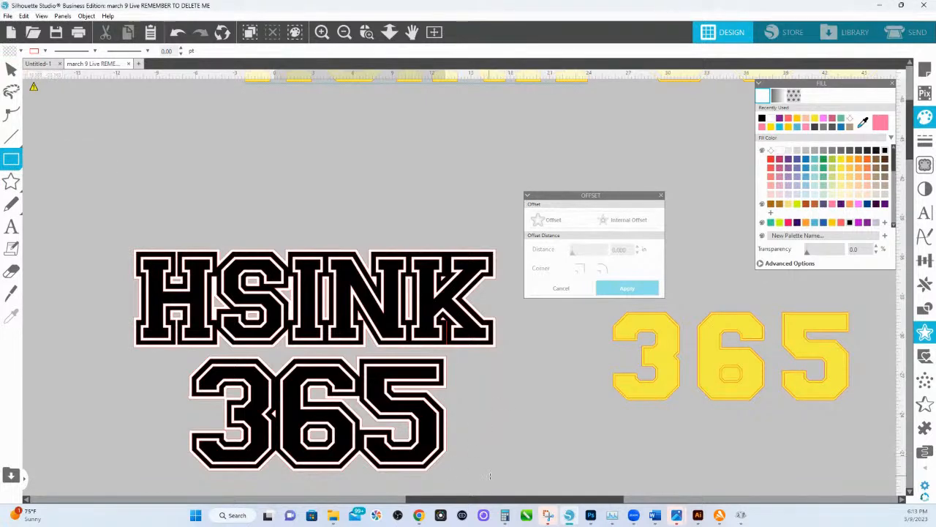
pyautogui.moveTo(490, 476); pyautogui.dragTo(127, 420)
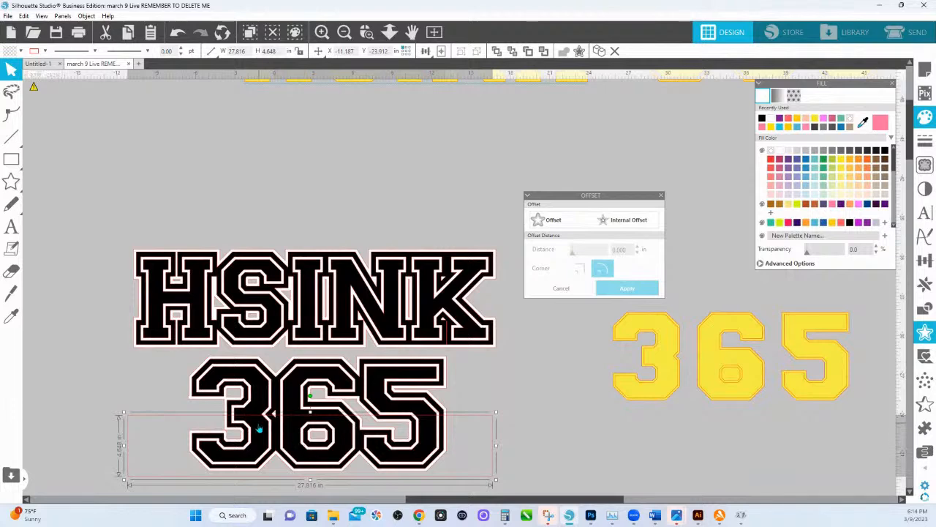
pyautogui.moveTo(310, 413); pyautogui.dragTo(311, 411)
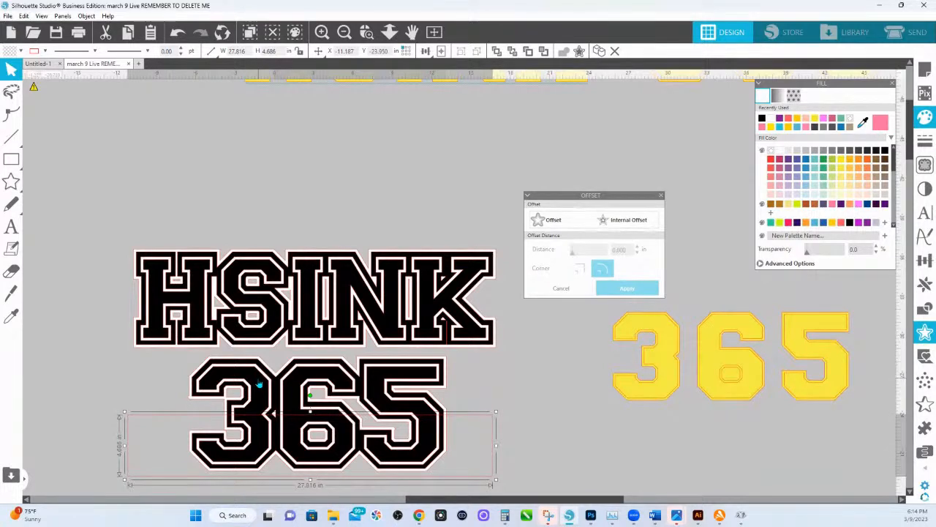
# Copy the black compound path together with the rectangle, and crop the originals to their overlap in the lower half of 365.
pyautogui.keyDown('shift'); pyautogui.click(259, 384); pyautogui.keyUp('shift')
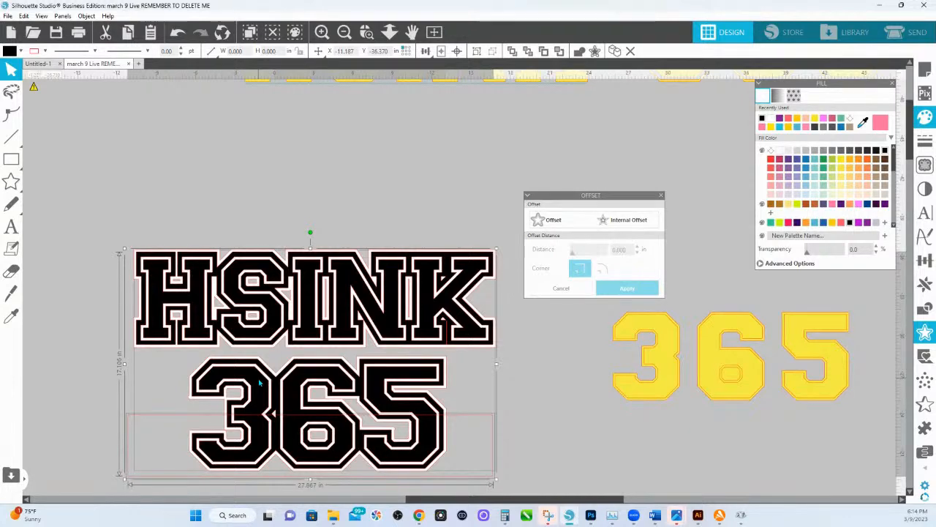
pyautogui.rightClick(259, 383)
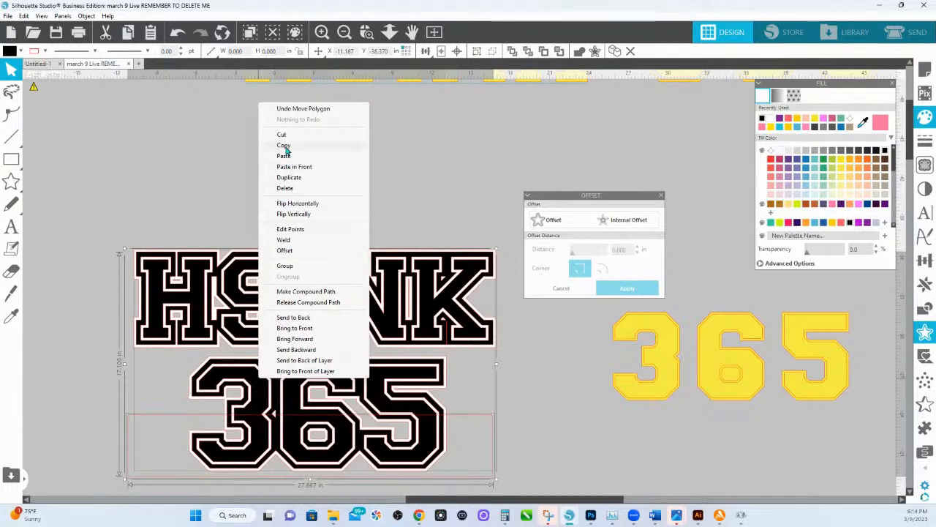
pyautogui.click(283, 146)
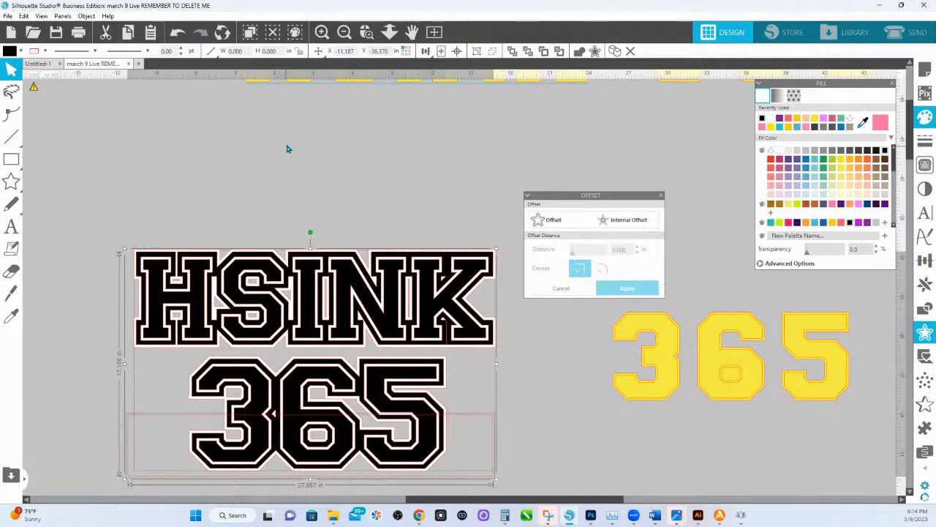
pyautogui.click(925, 312)
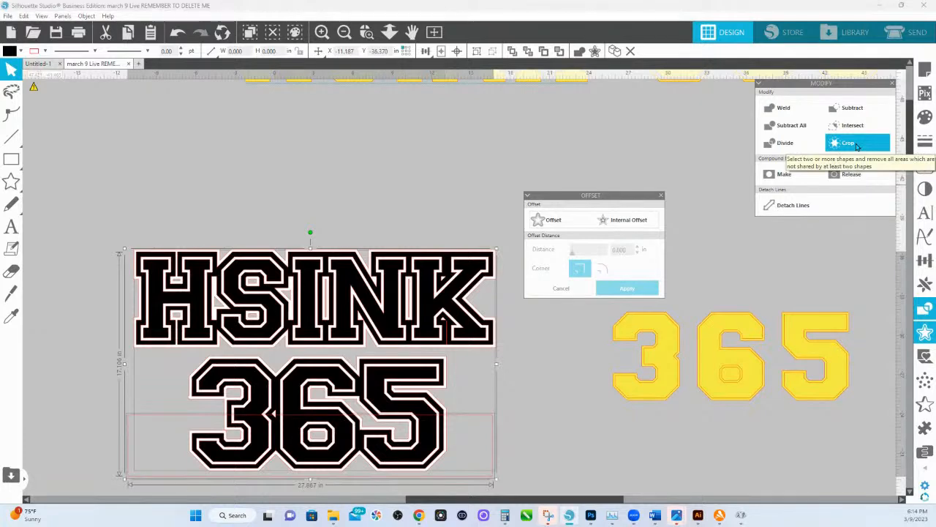
pyautogui.click(857, 144)
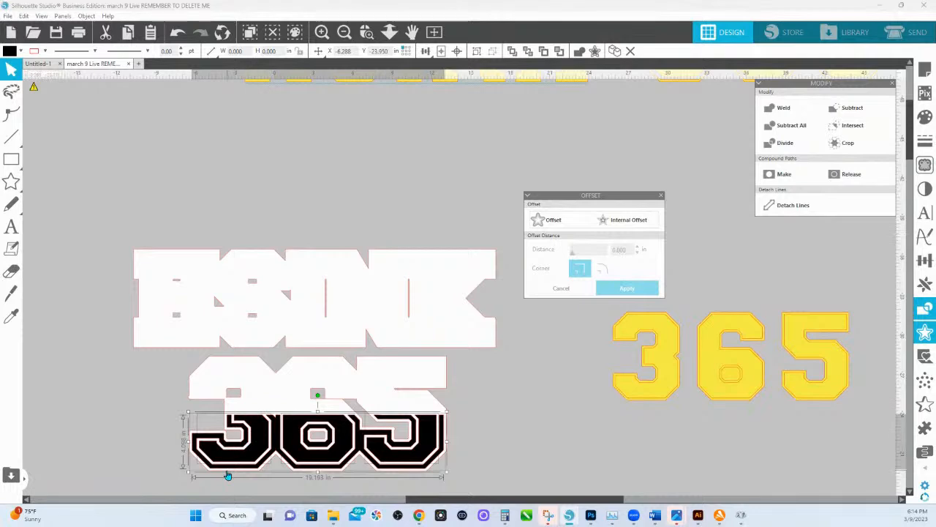
# Fill the cropped lower half of 365 with pale yellow-orange and group its pieces.
pyautogui.click(924, 117)
pyautogui.click(853, 186)
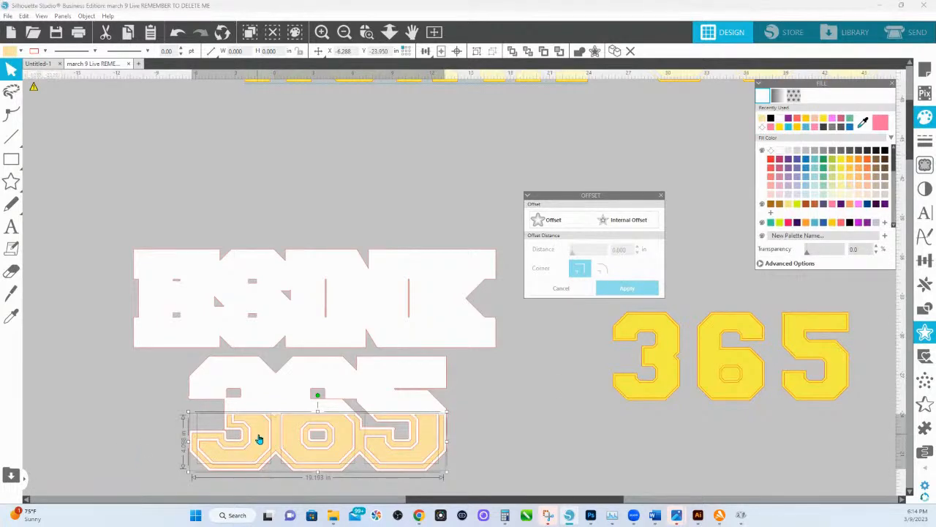
pyautogui.rightClick(258, 434)
pyautogui.click(289, 322)
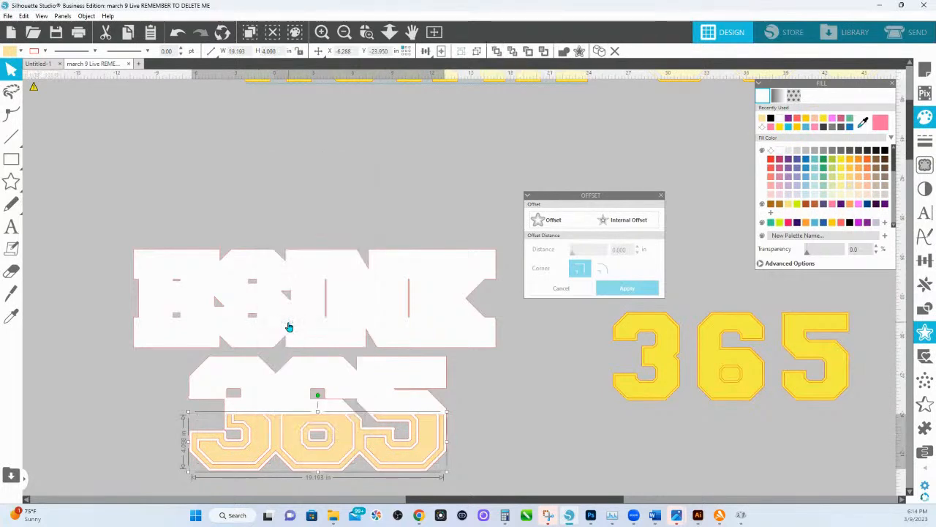
# Paste the copied black design and rectangle in front, subtract the rectangle from the black shapes, and deselect the result.
pyautogui.rightClick(275, 211)
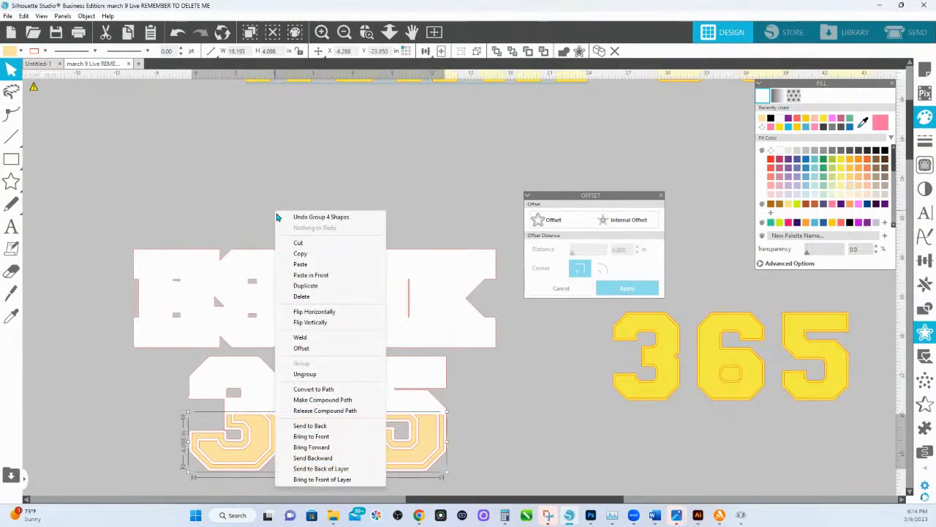
pyautogui.click(310, 277)
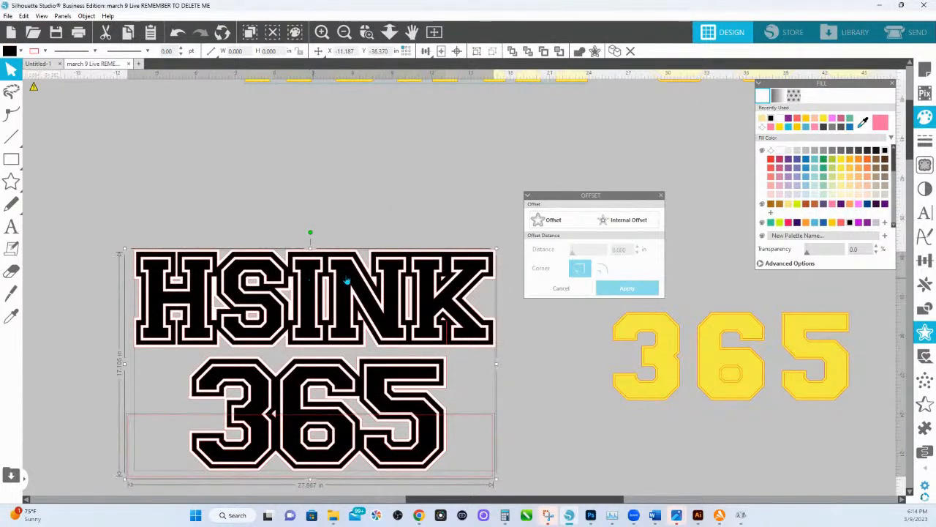
pyautogui.click(927, 313)
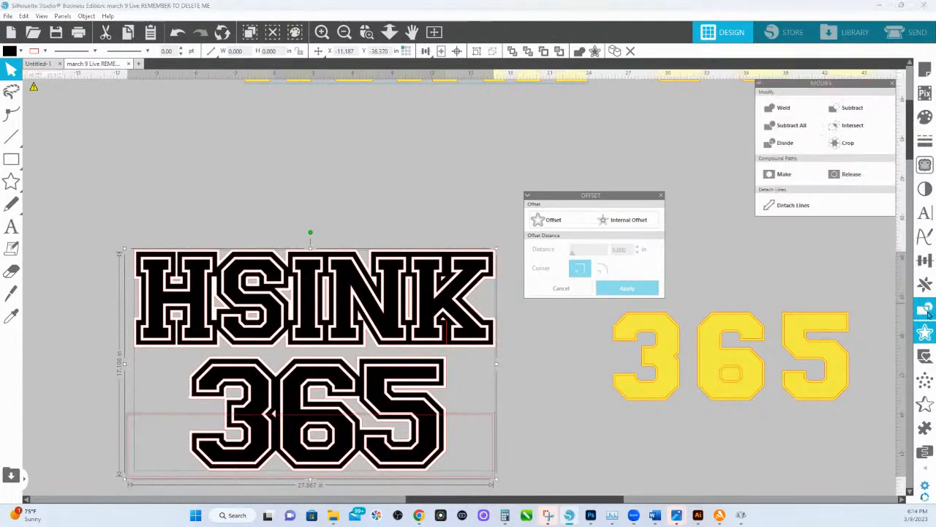
pyautogui.click(851, 110)
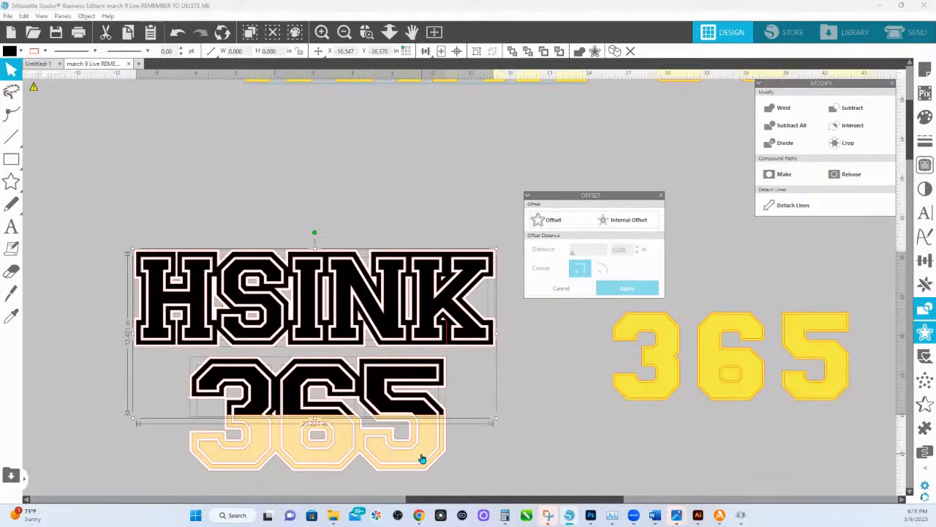
pyautogui.click(249, 186)
# Select the black HSINK pieces without the white outline, fill them with light blue and group them.
pyautogui.moveTo(75, 218); pyautogui.dragTo(497, 342)
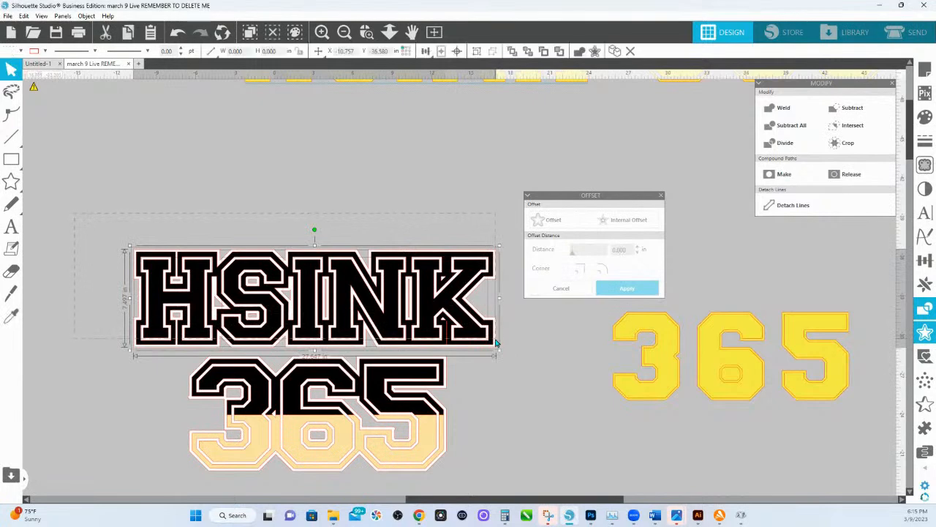
pyautogui.click(445, 255)
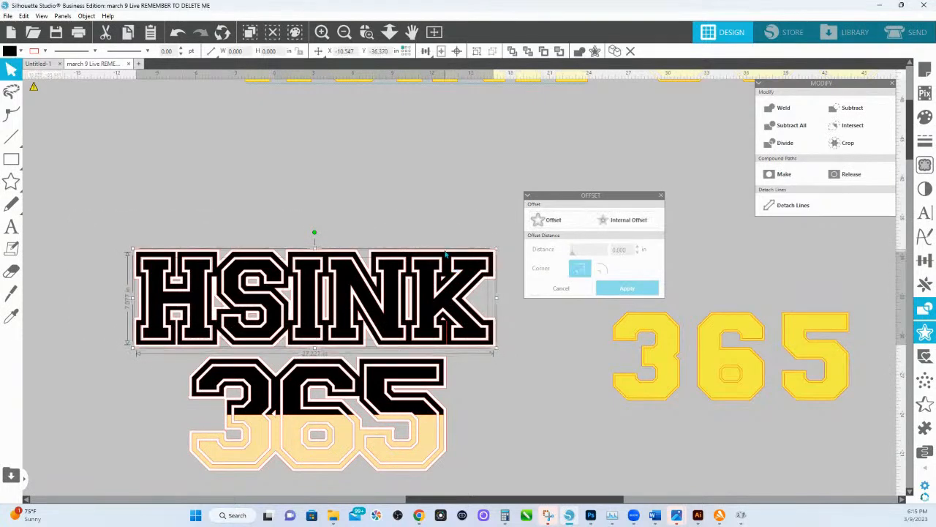
pyautogui.click(925, 117)
pyautogui.scroll(-3, 789, 192)
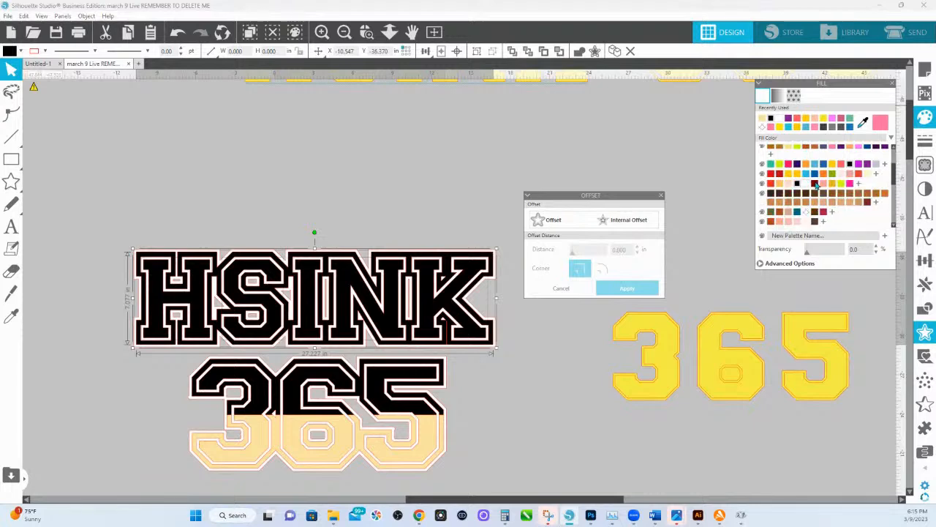
pyautogui.click(817, 166)
pyautogui.rightClick(427, 289)
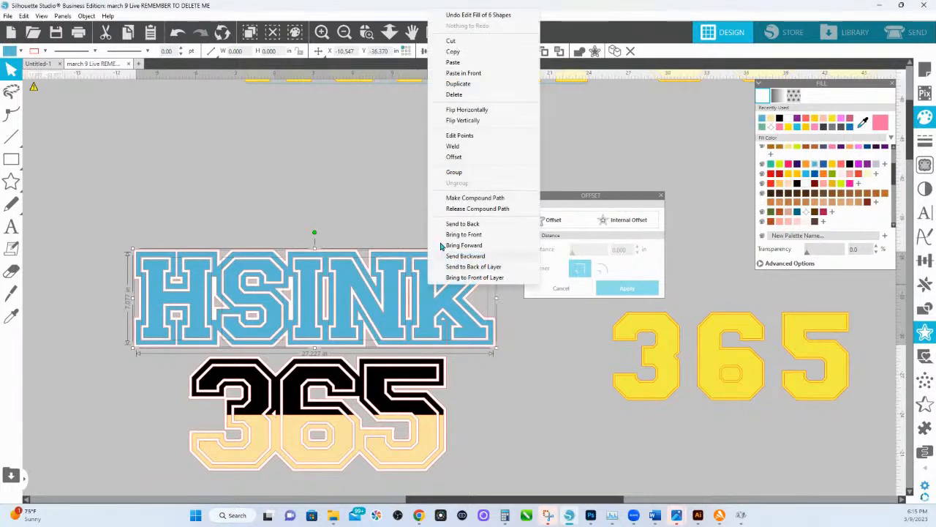
pyautogui.click(451, 174)
# Fill the black upper half of 365 with pinkish red and group it, and recolor the lower half golden yellow.
pyautogui.moveTo(165, 366); pyautogui.dragTo(454, 406)
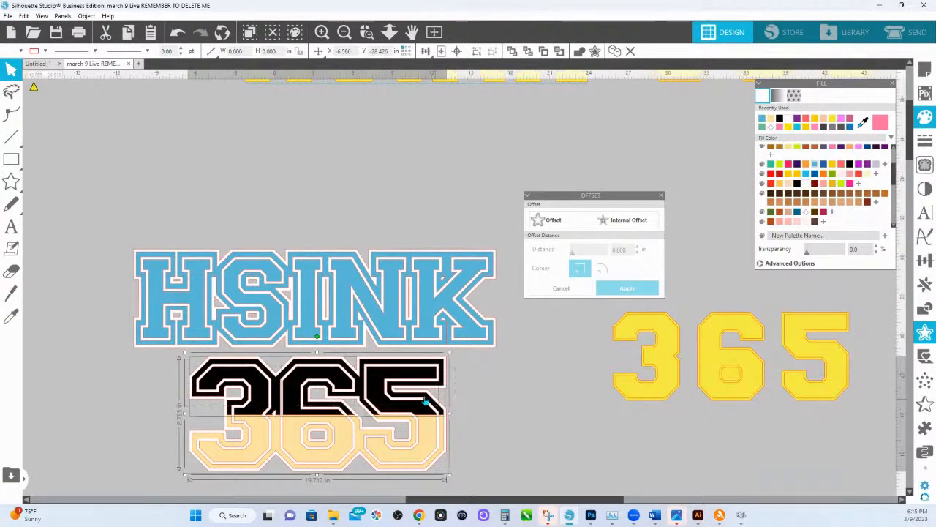
pyautogui.click(342, 362)
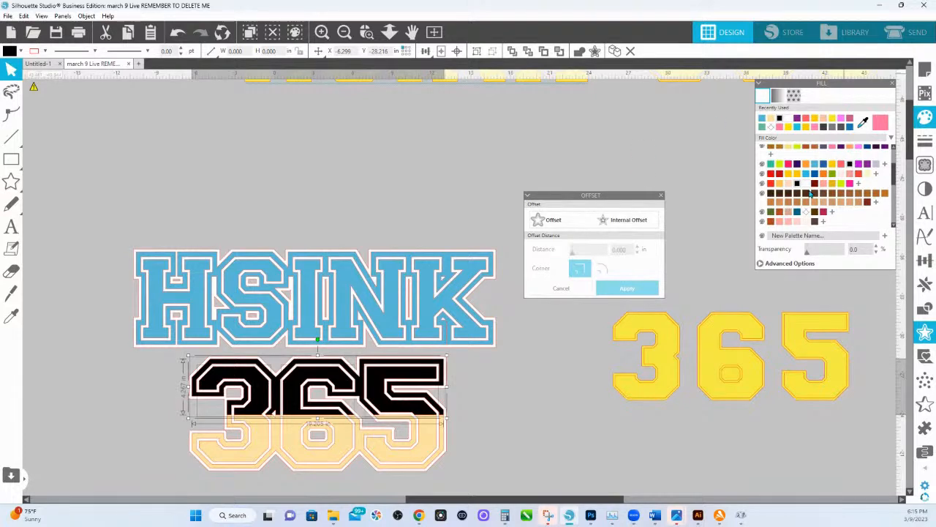
pyautogui.click(788, 173)
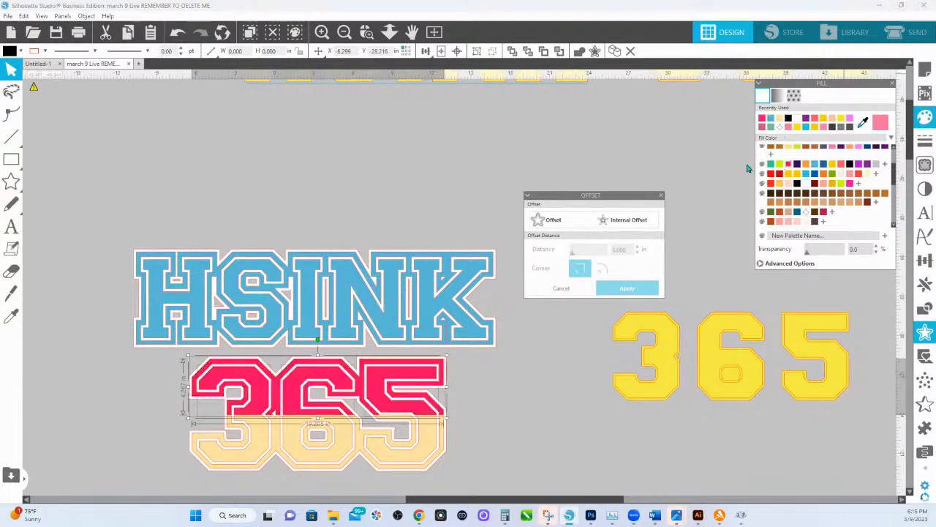
pyautogui.rightClick(391, 367)
pyautogui.click(420, 264)
pyautogui.click(433, 433)
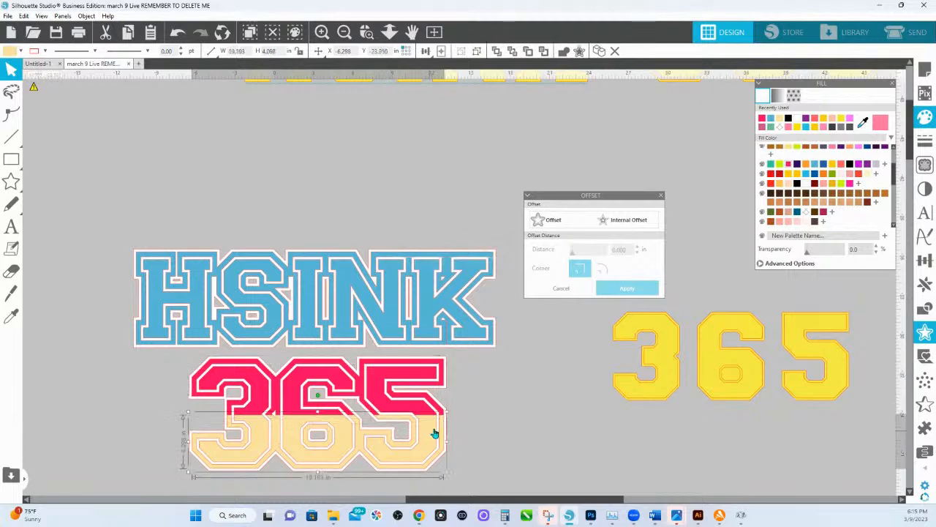
pyautogui.click(785, 175)
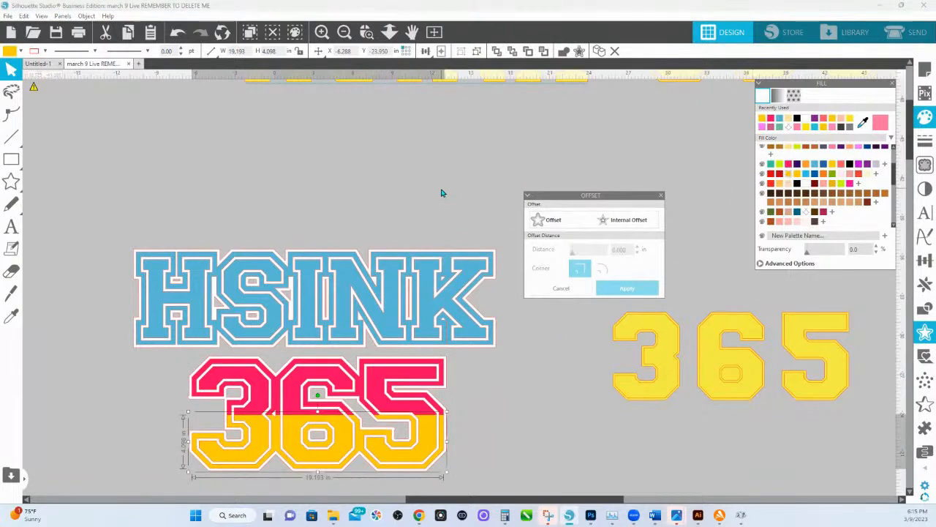
# Try filling the white outline layer behind HSINK with black, and undo the change.
pyautogui.click(144, 258)
pyautogui.scroll(3, 870, 172)
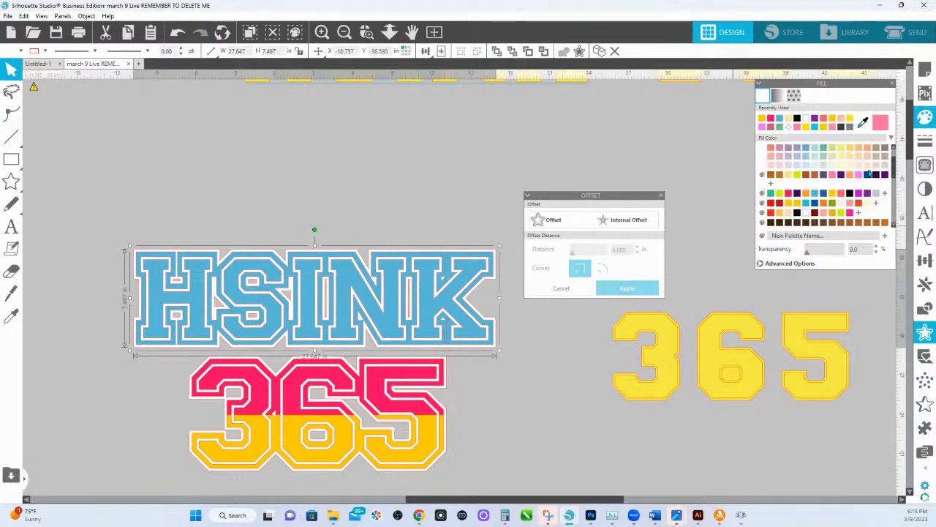
pyautogui.click(880, 151)
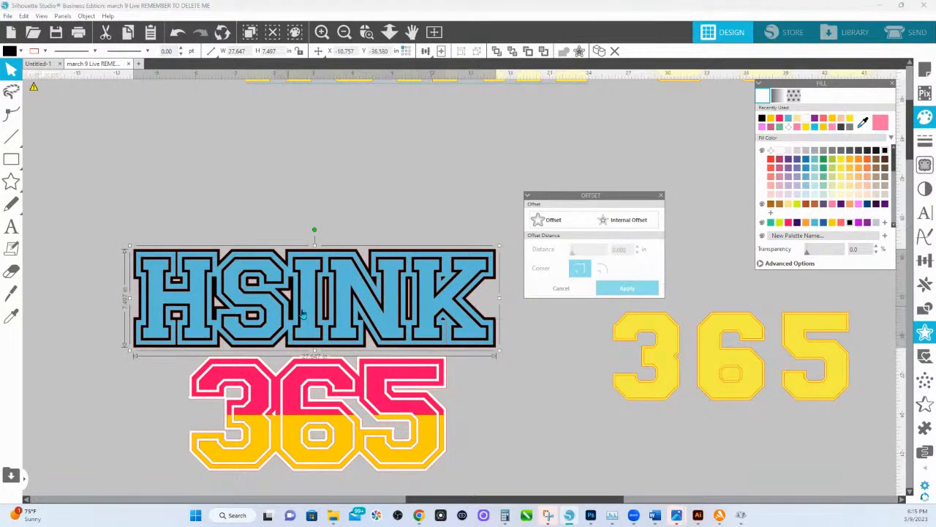
pyautogui.press('i')
pyautogui.click(341, 311)
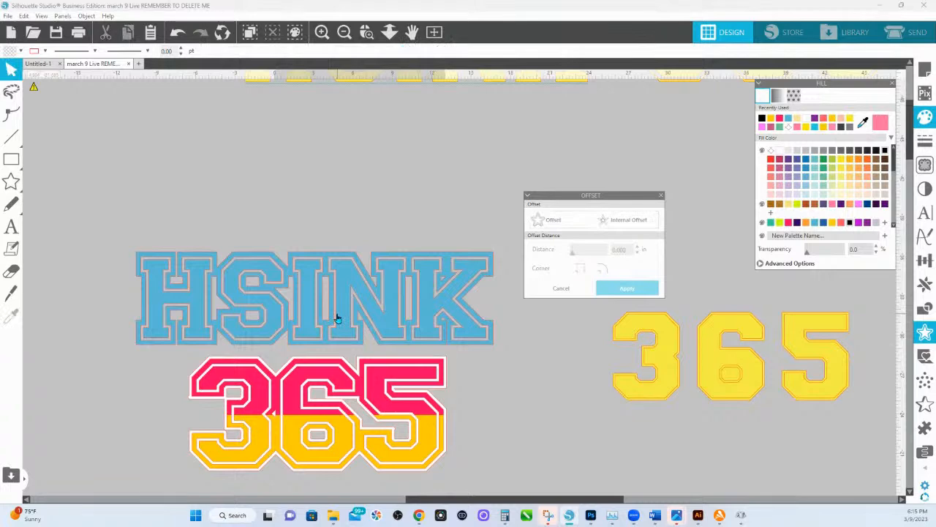
pyautogui.hotkey('ctrl', 'z')
pyautogui.hotkey('ctrl', 'z')
pyautogui.click(346, 209)
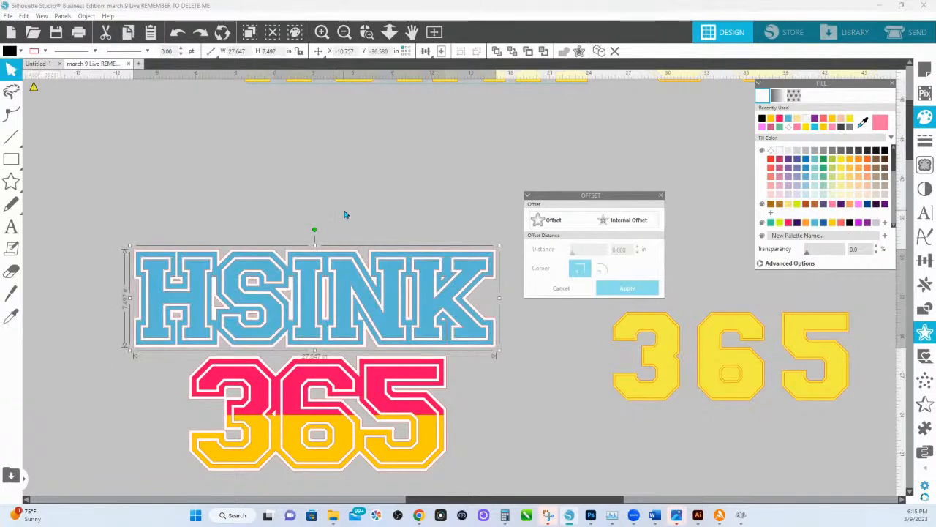
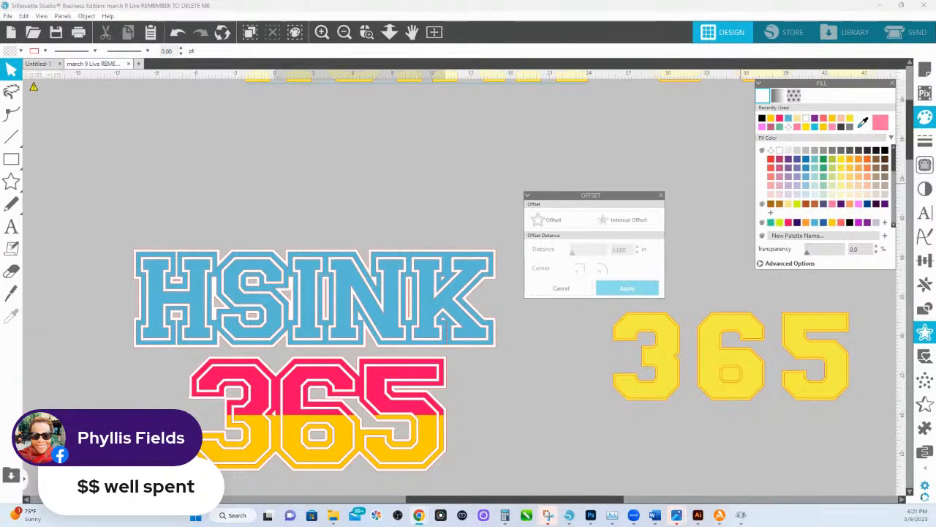
# Copy the lowest bunny design with the HONESTLY text and paste it into a new document.
pyautogui.click(389, 31)
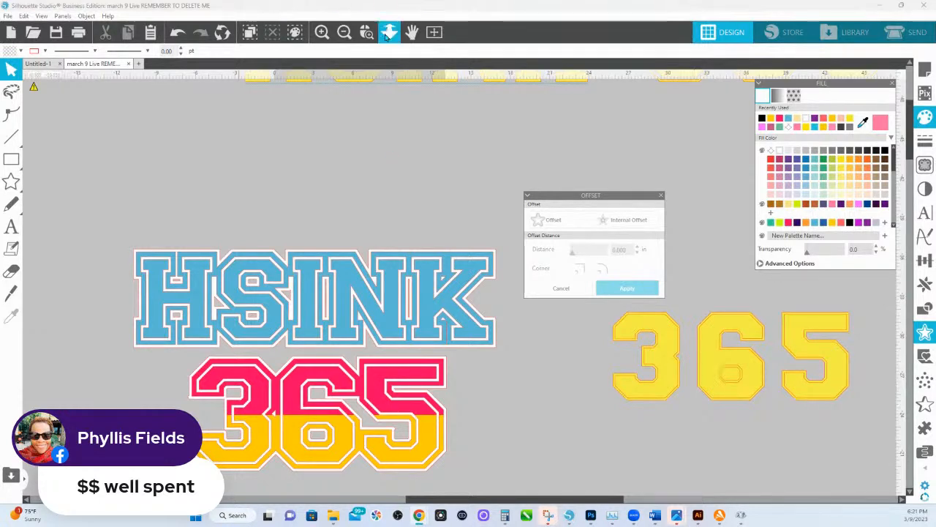
pyautogui.moveTo(351, 122); pyautogui.dragTo(721, 240)
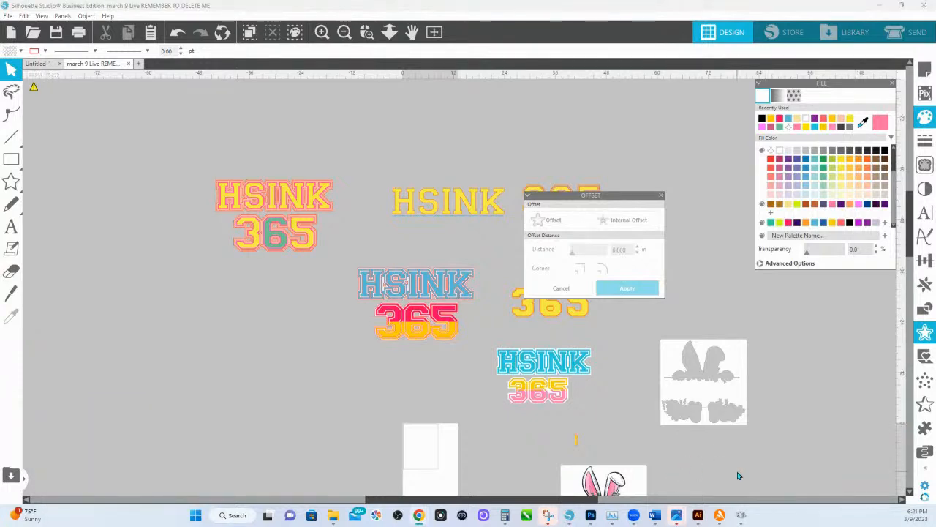
pyautogui.moveTo(623, 424); pyautogui.dragTo(559, 198)
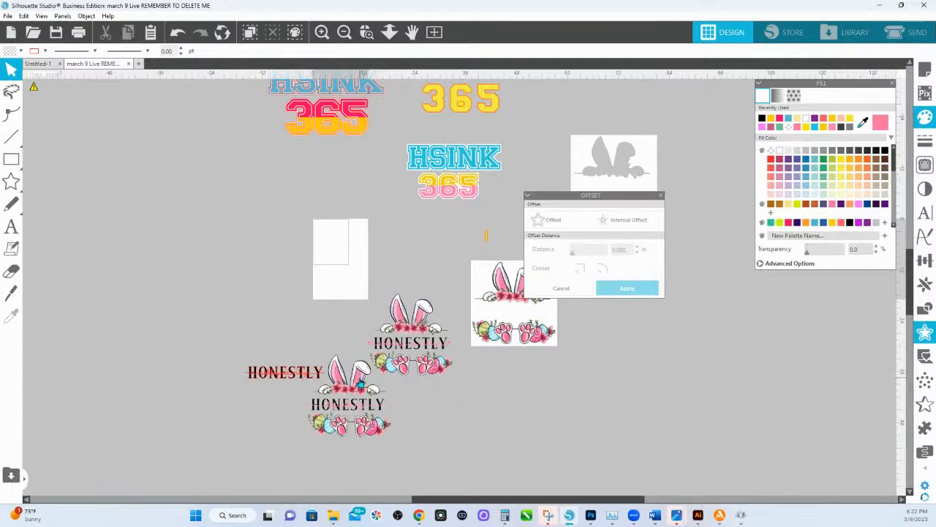
pyautogui.click(333, 391)
pyautogui.rightClick(330, 381)
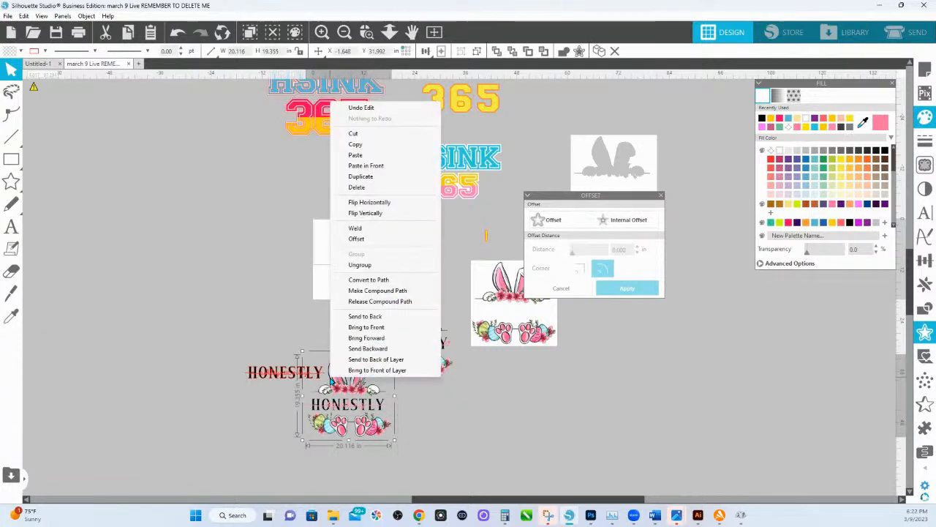
pyautogui.click(357, 155)
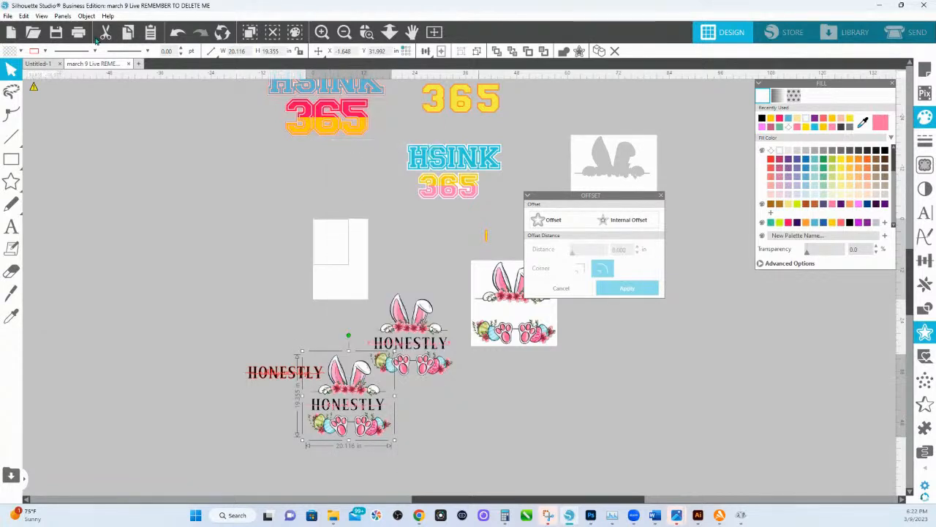
pyautogui.click(138, 64)
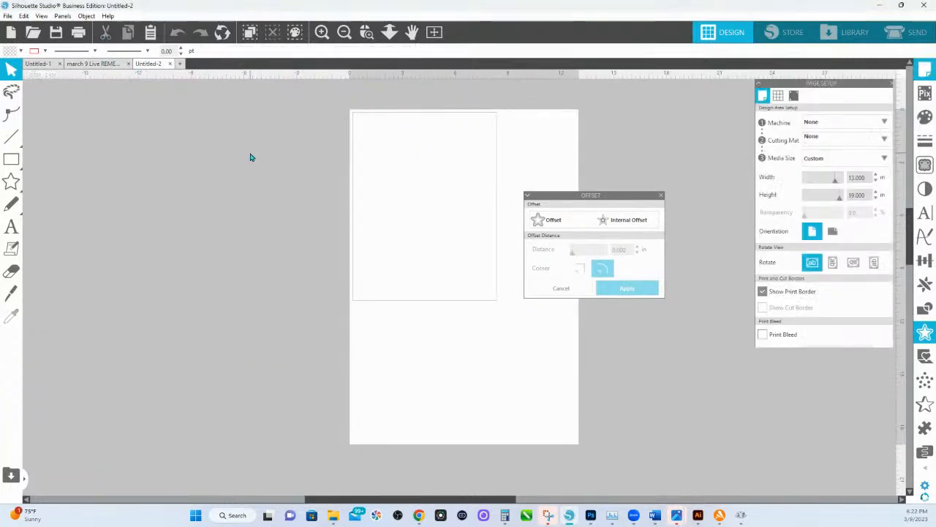
pyautogui.rightClick(250, 158)
pyautogui.click(286, 199)
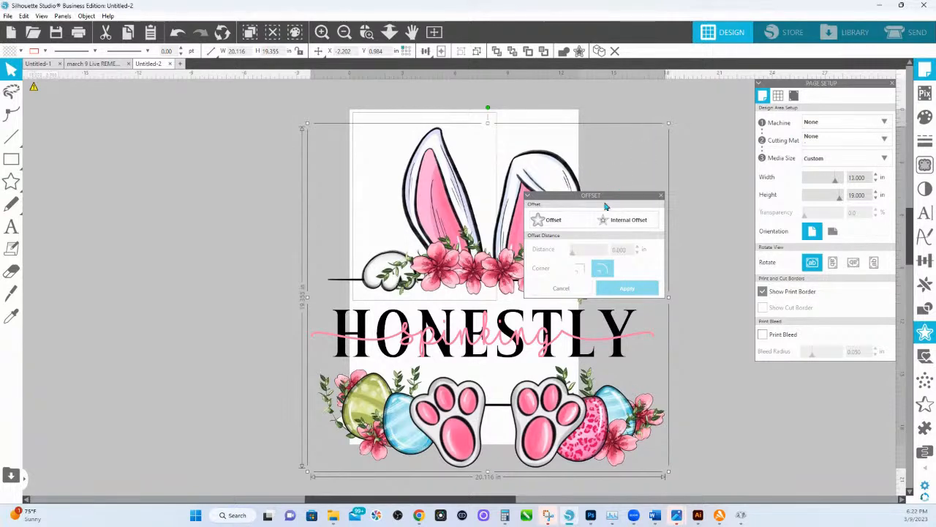
# Scale the pasted bunny design down to about 11.67 in wide and move it onto the upper part of the page.
pyautogui.moveTo(605, 207); pyautogui.dragTo(514, 262)
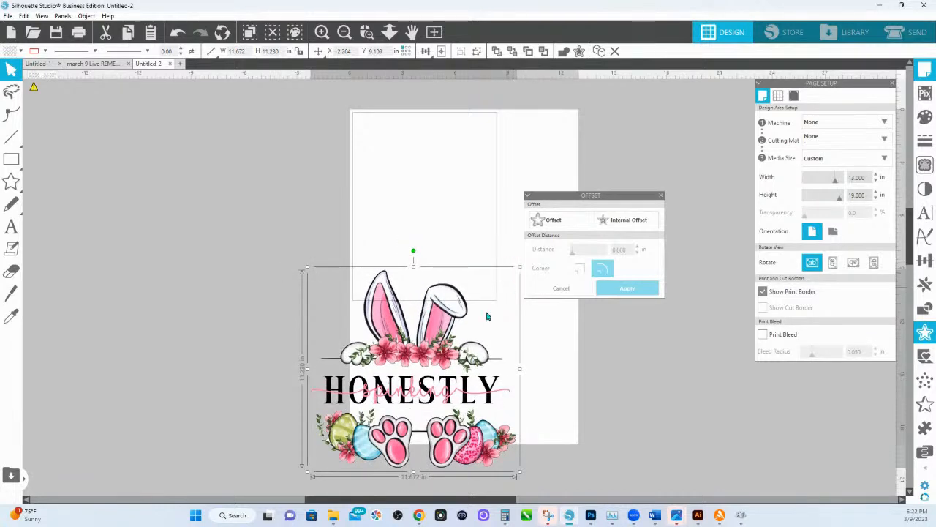
pyautogui.moveTo(447, 320); pyautogui.dragTo(495, 166)
pyautogui.moveTo(588, 195); pyautogui.dragTo(707, 341)
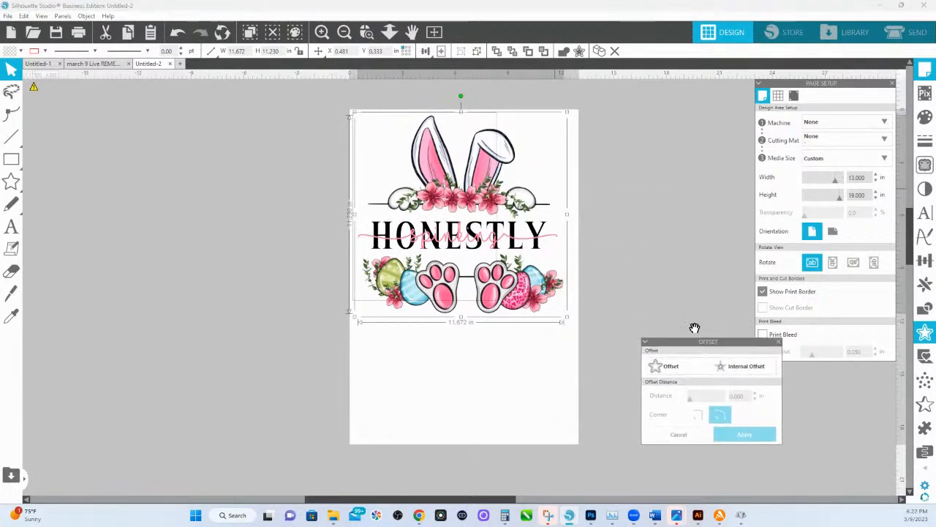
# Select the bunny design and ungroup it into separate pieces.
pyautogui.click(549, 236)
pyautogui.rightClick(550, 228)
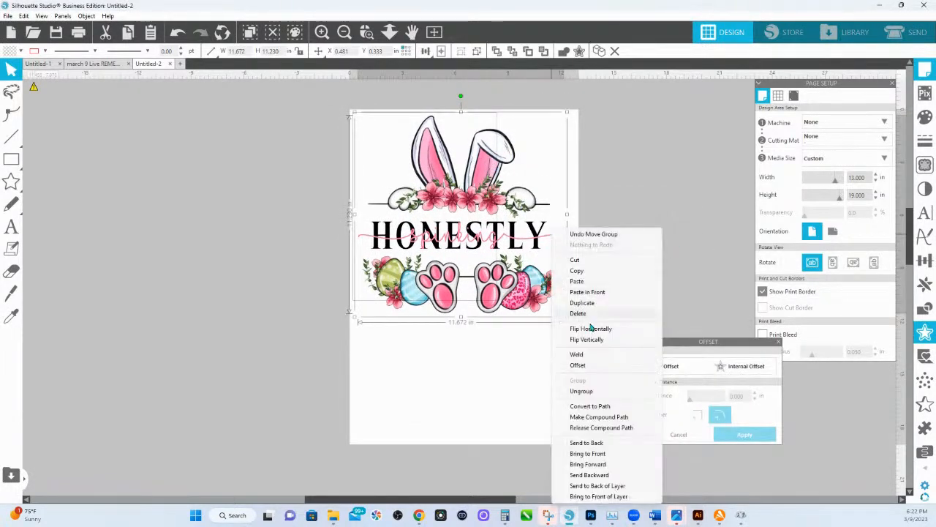
pyautogui.click(589, 392)
# Weld the letters of the pink script word over HONESTLY, group the welded text and deselect it.
pyautogui.click(542, 241)
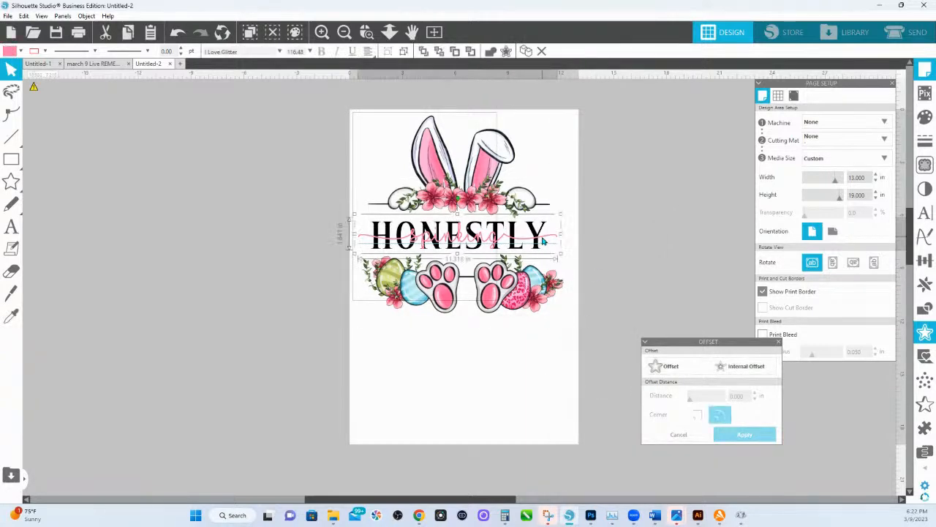
pyautogui.click(491, 51)
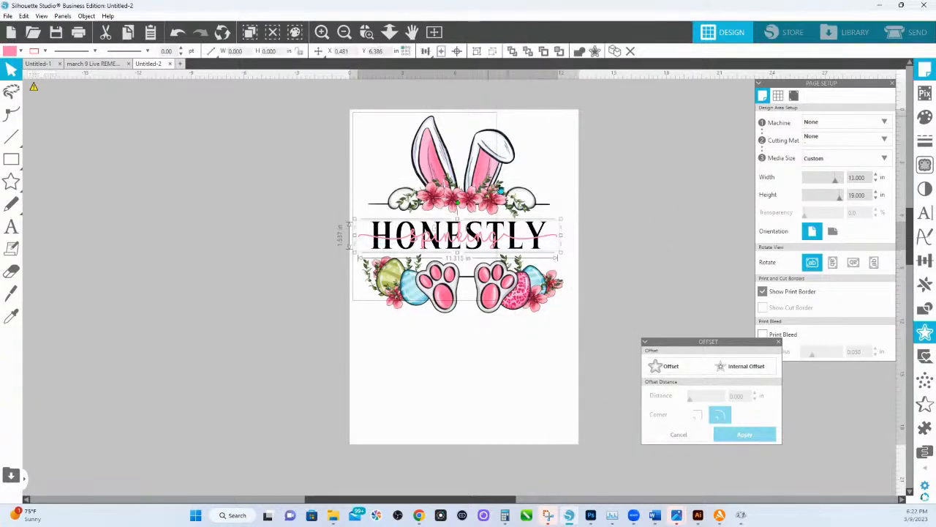
pyautogui.rightClick(533, 232)
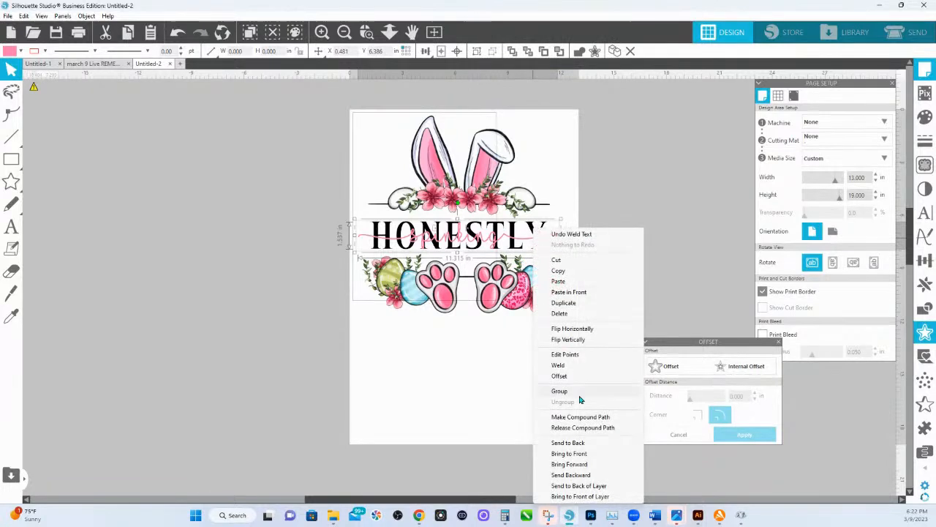
pyautogui.click(576, 393)
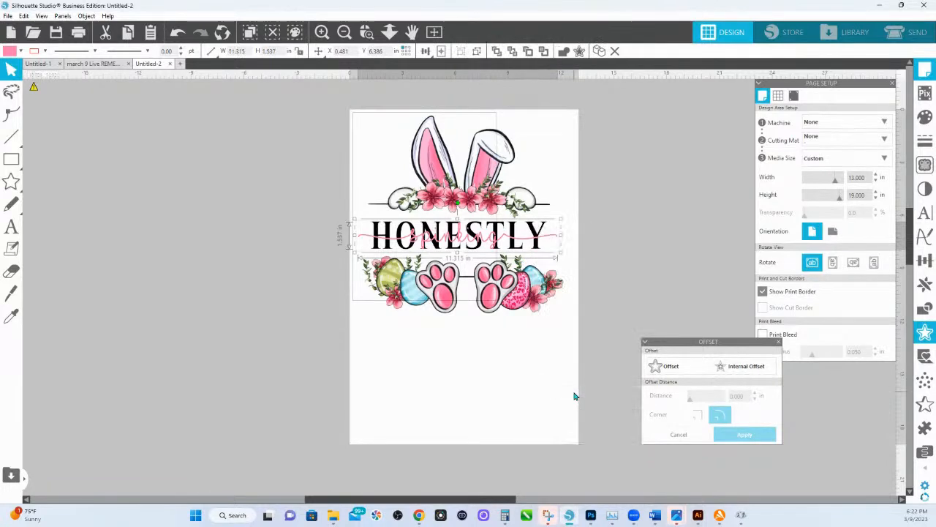
pyautogui.click(586, 244)
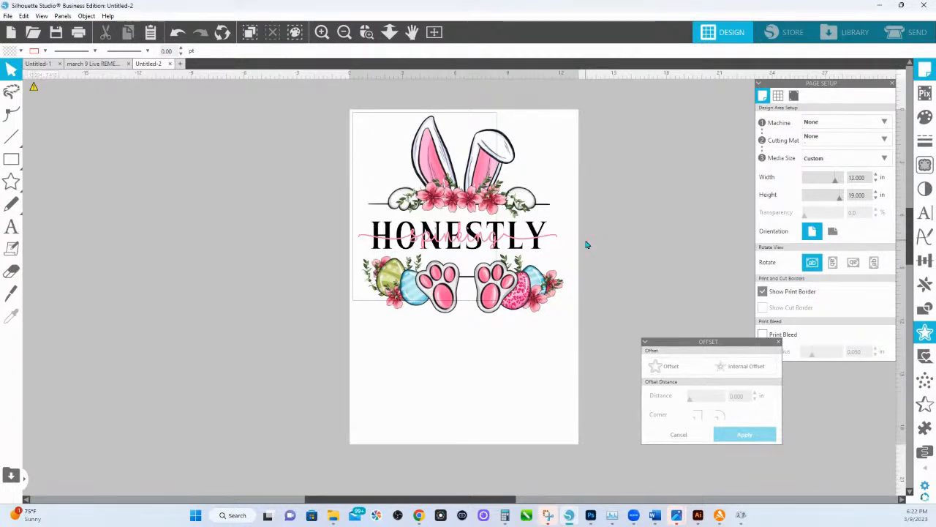
# Select every piece of the bunny design and copy it.
pyautogui.click(366, 32)
pyautogui.moveTo(332, 149); pyautogui.dragTo(659, 363)
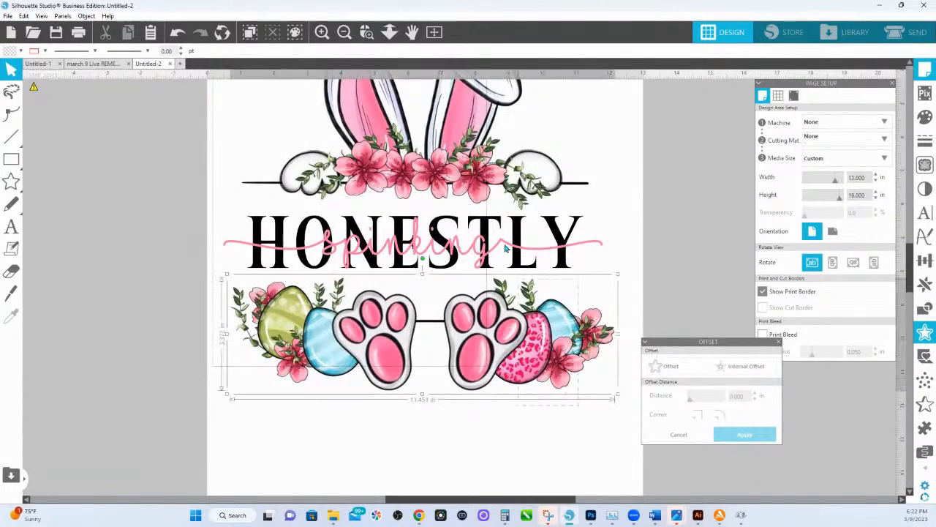
pyautogui.hotkey('ctrl', 'a')
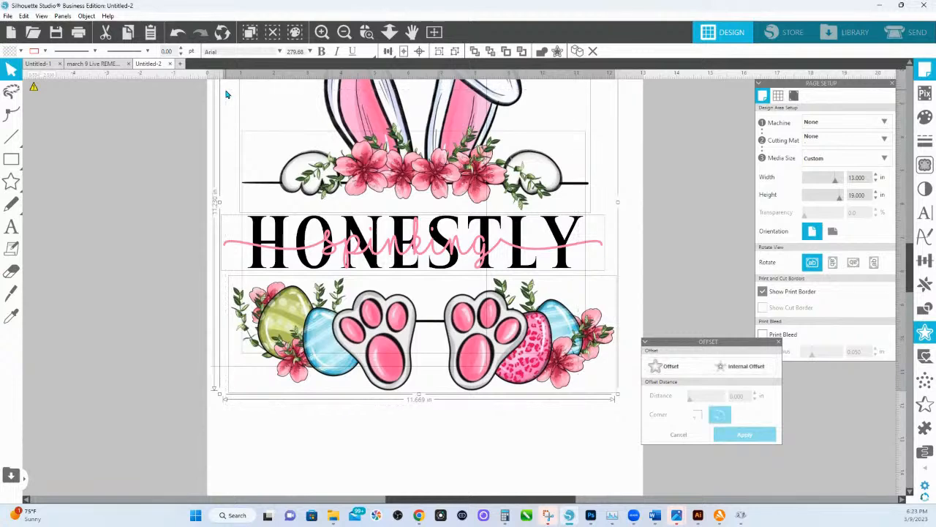
pyautogui.rightClick(335, 99)
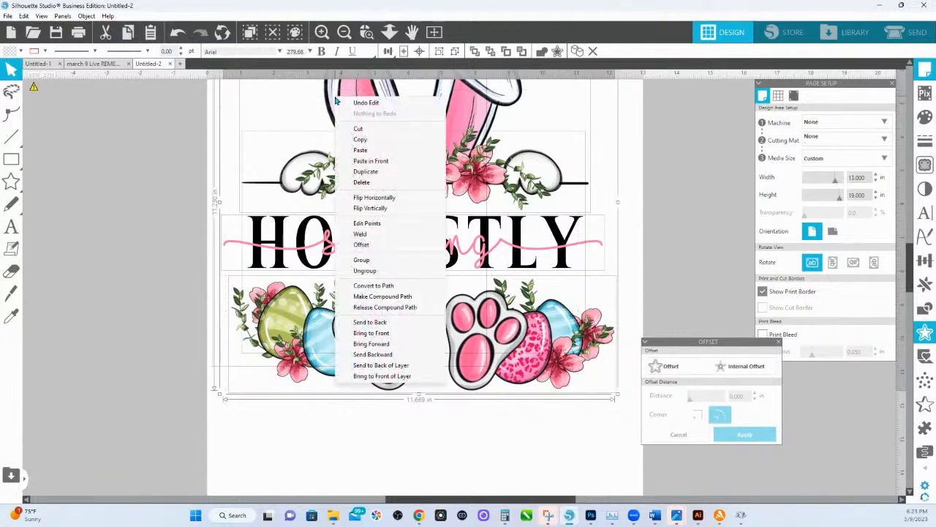
pyautogui.click(360, 139)
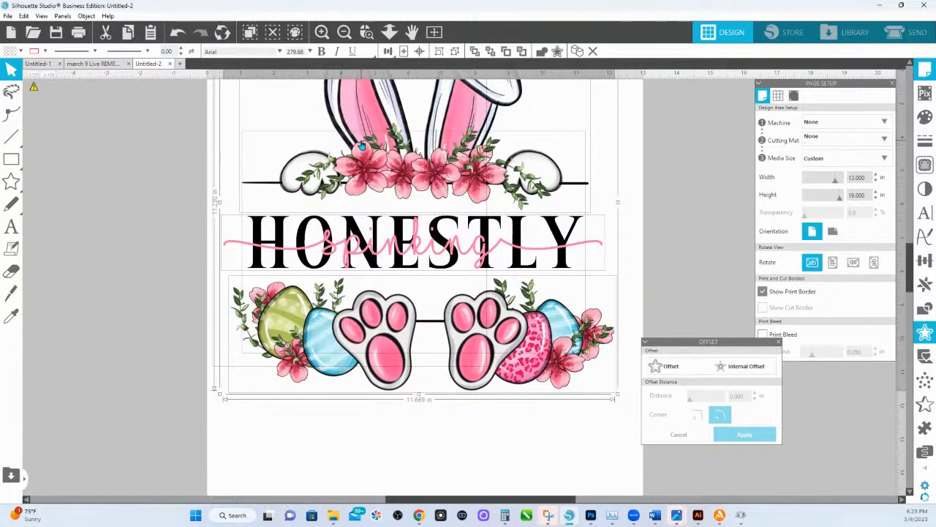
# Paste the copied design in front of the original and fill the copy with lime green.
pyautogui.rightClick(356, 107)
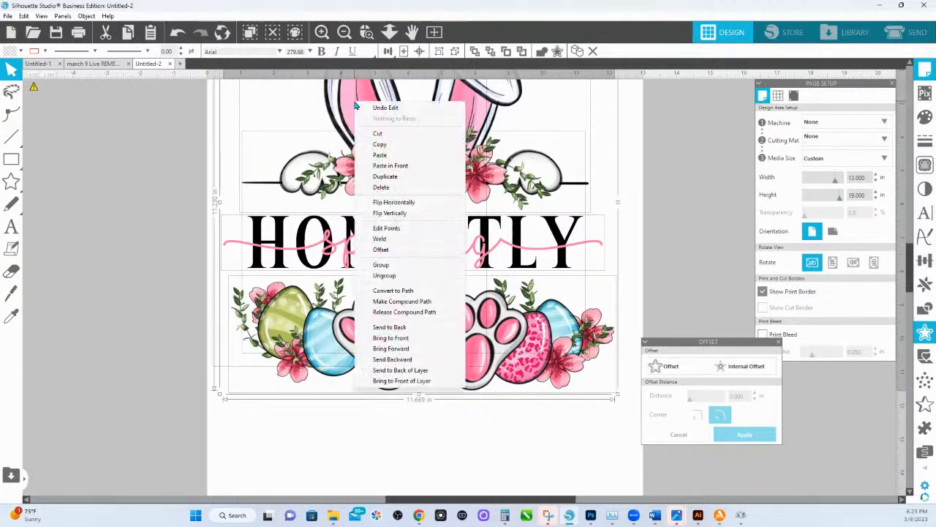
pyautogui.click(375, 166)
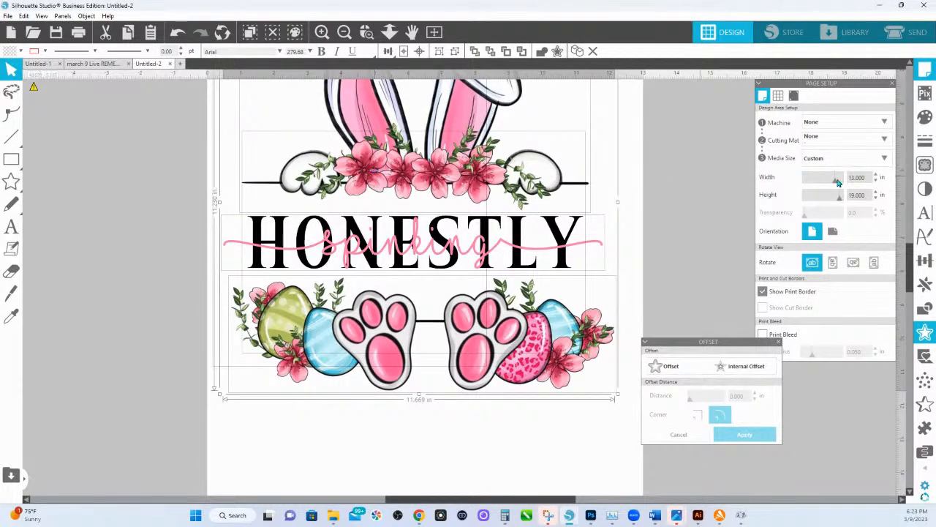
pyautogui.click(923, 120)
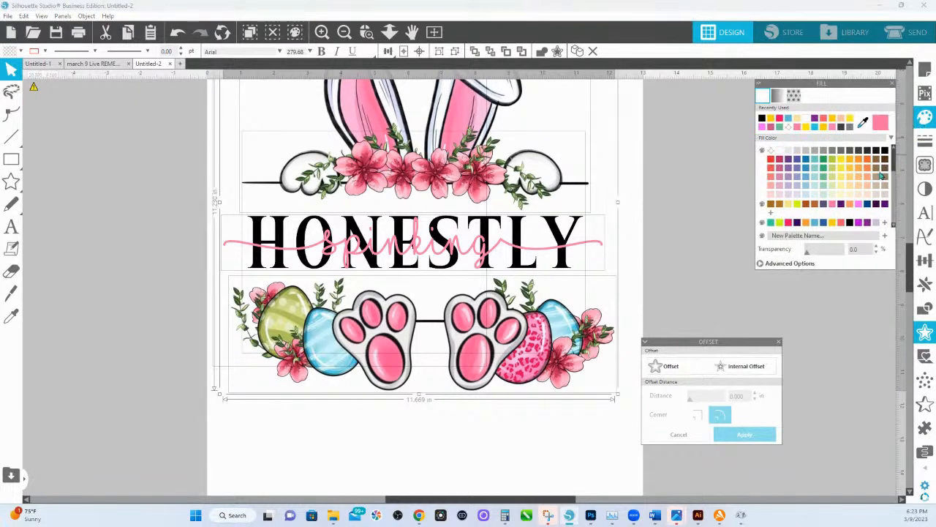
pyautogui.click(780, 224)
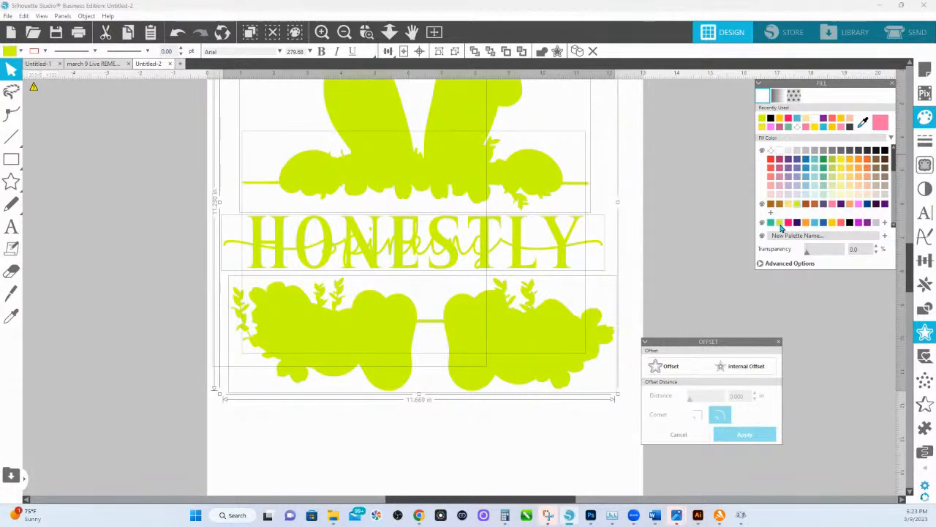
# Weld the lime green shapes together and group the welded result.
pyautogui.rightClick(448, 162)
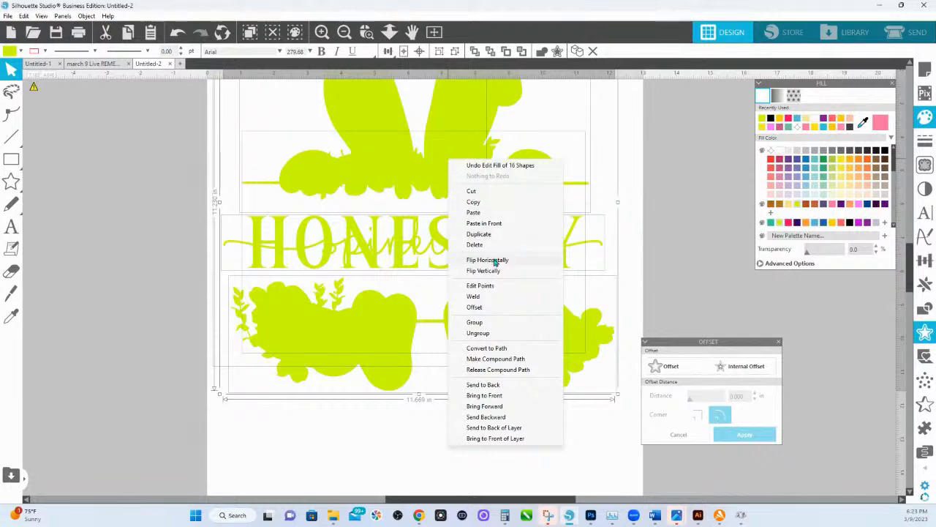
pyautogui.click(477, 297)
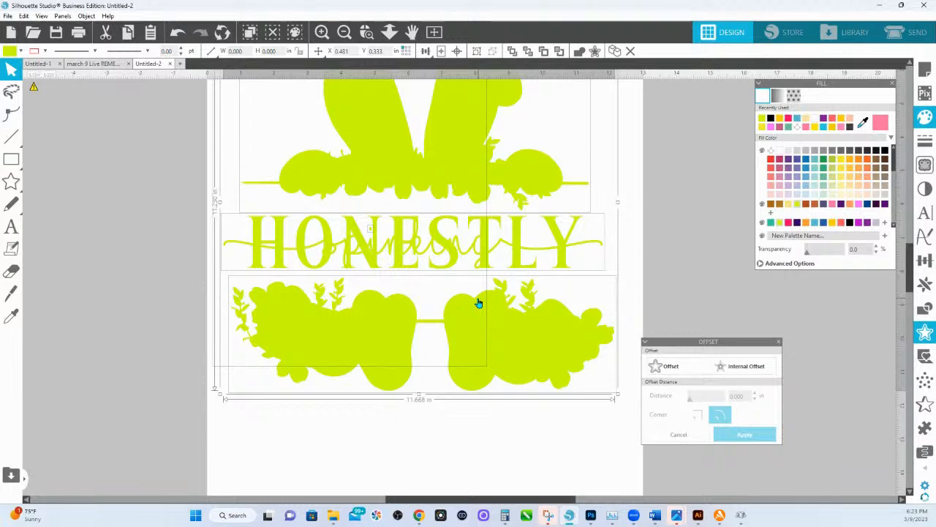
pyautogui.rightClick(448, 187)
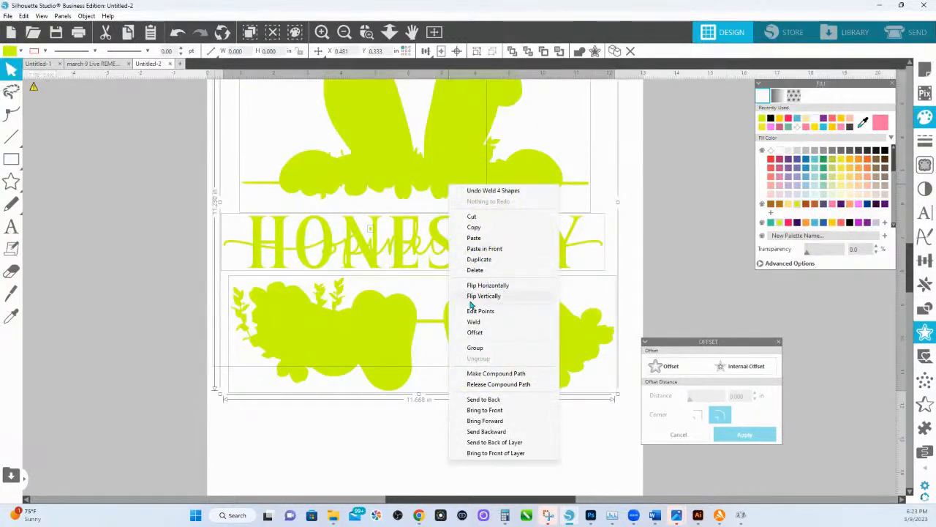
pyautogui.click(474, 347)
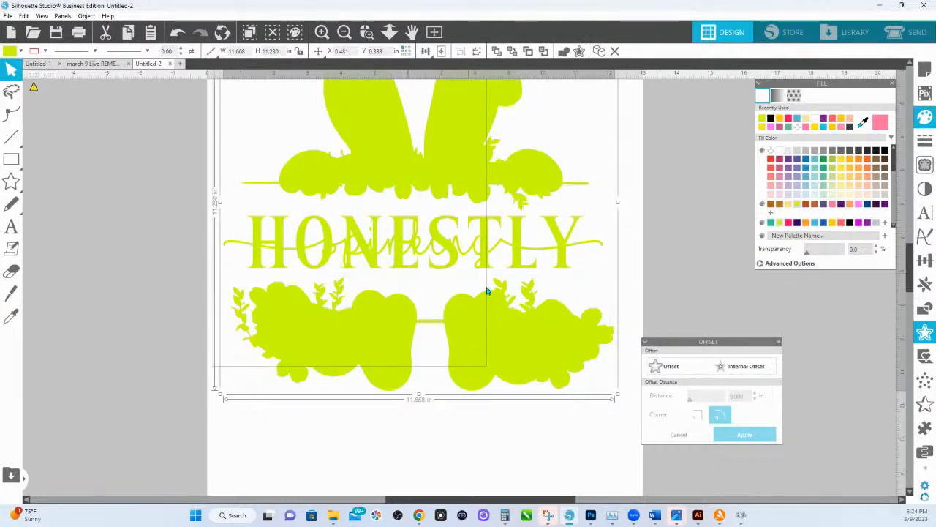
# Select the green silhouette together with the original artwork beneath it and set the line color to transparent.
pyautogui.moveTo(596, 424); pyautogui.dragTo(257, 89)
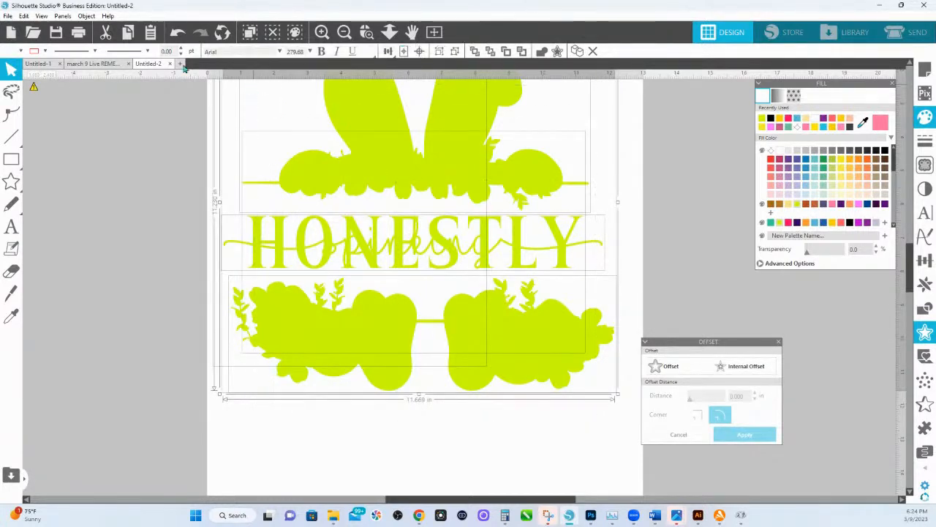
pyautogui.click(45, 52)
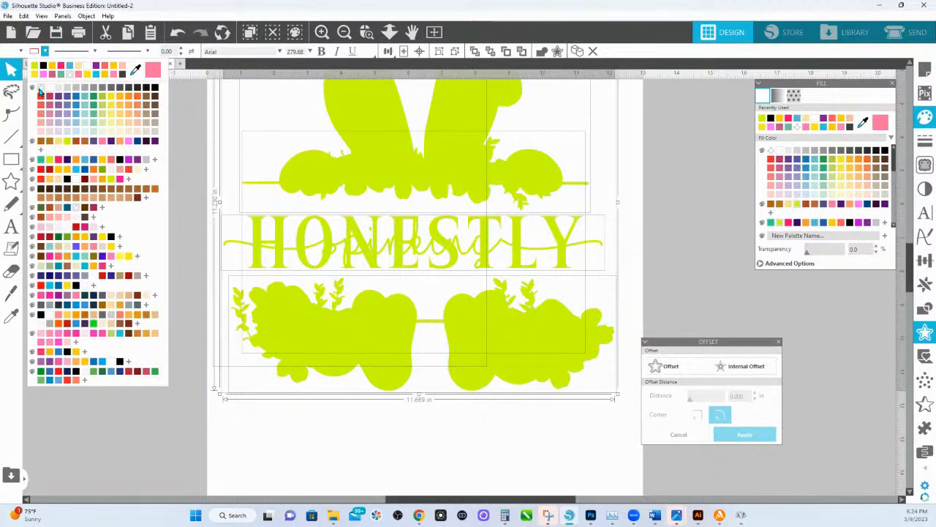
pyautogui.click(40, 90)
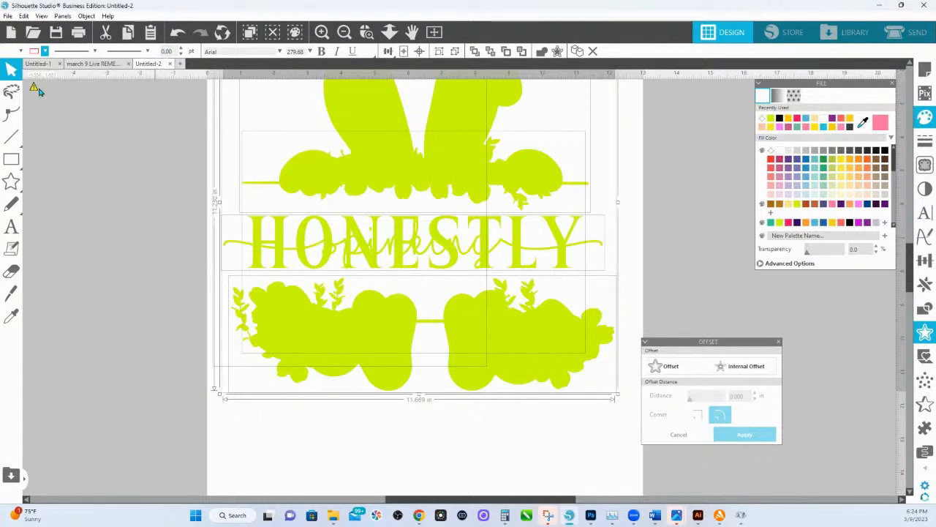
# Move the selected design up to the page's top edge and set the page height to 11.5 in.
pyautogui.click(392, 33)
pyautogui.moveTo(402, 95); pyautogui.dragTo(446, 162)
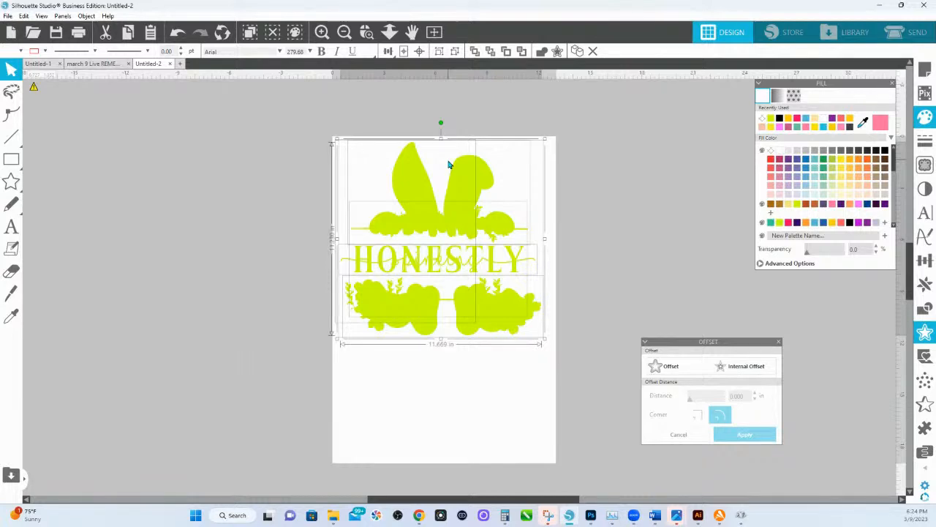
pyautogui.moveTo(501, 320); pyautogui.dragTo(503, 316)
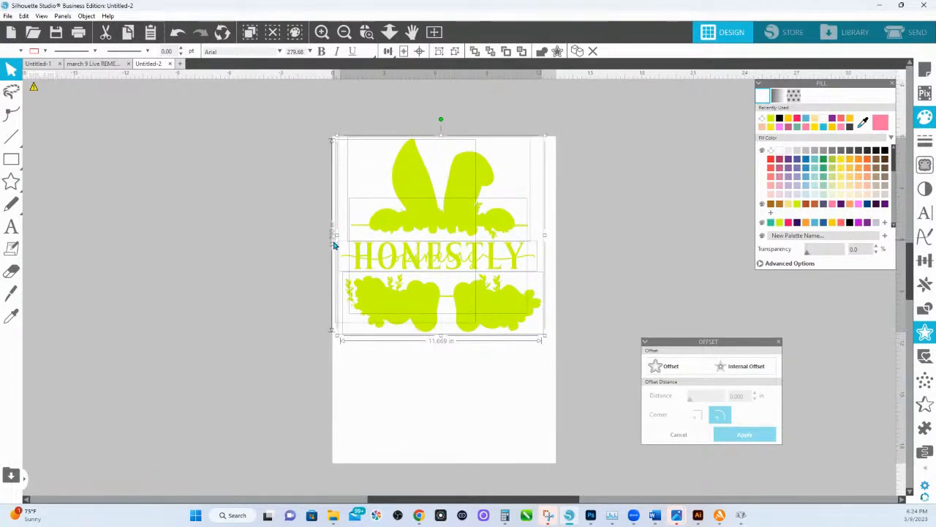
pyautogui.click(926, 69)
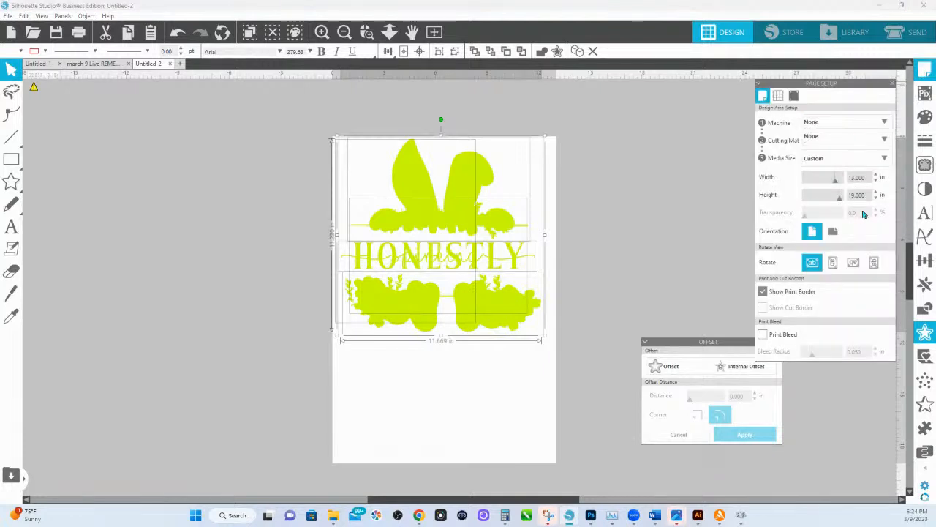
pyautogui.doubleClick(867, 194)
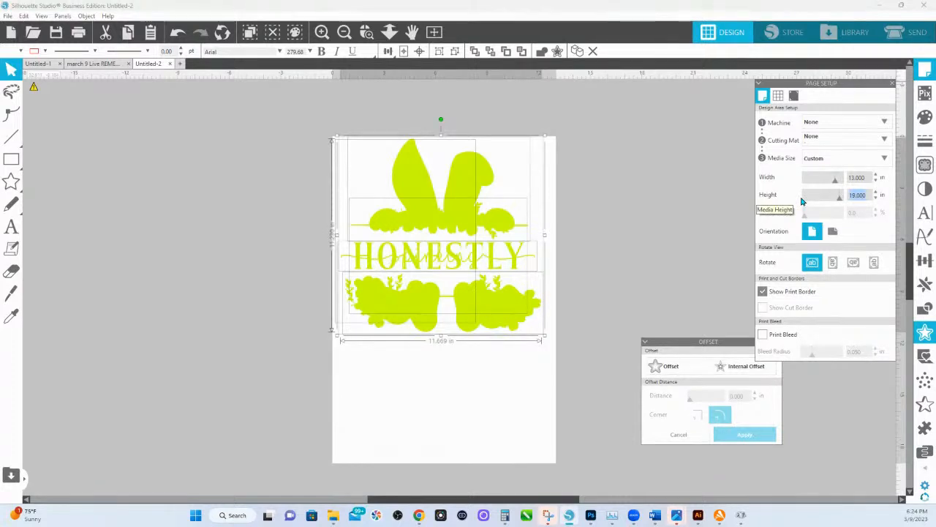
pyautogui.write('11.5')
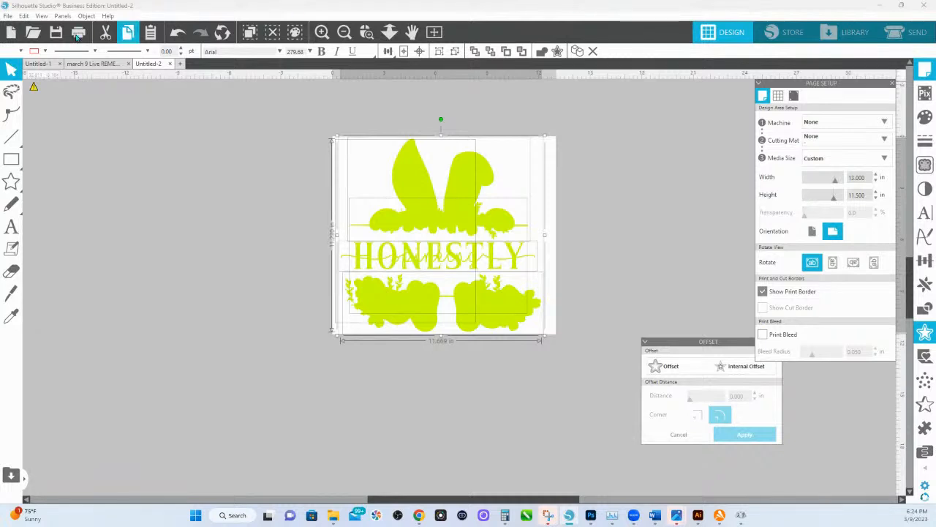
# Start saving the design to the hard drive under the name "honestly Spinking bunny live PLEASE DELETE ME".
pyautogui.click(7, 16)
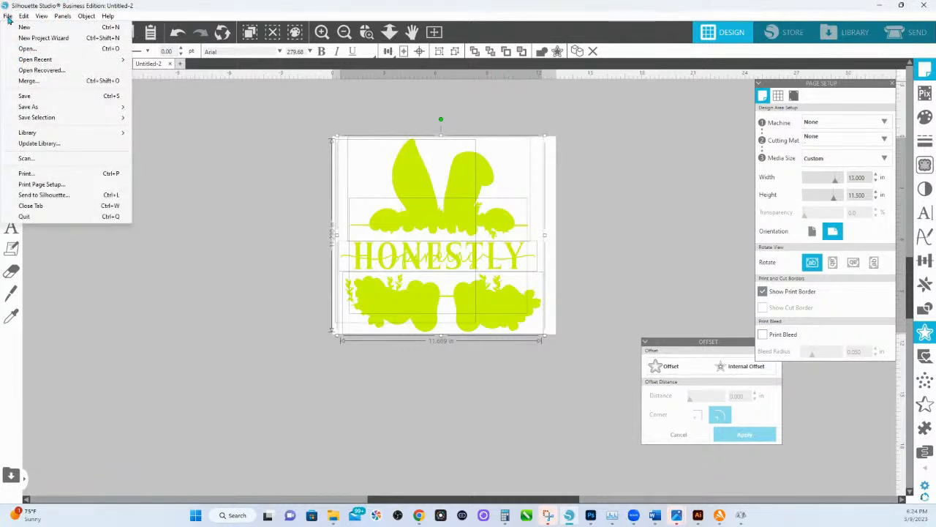
pyautogui.moveTo(57, 111)
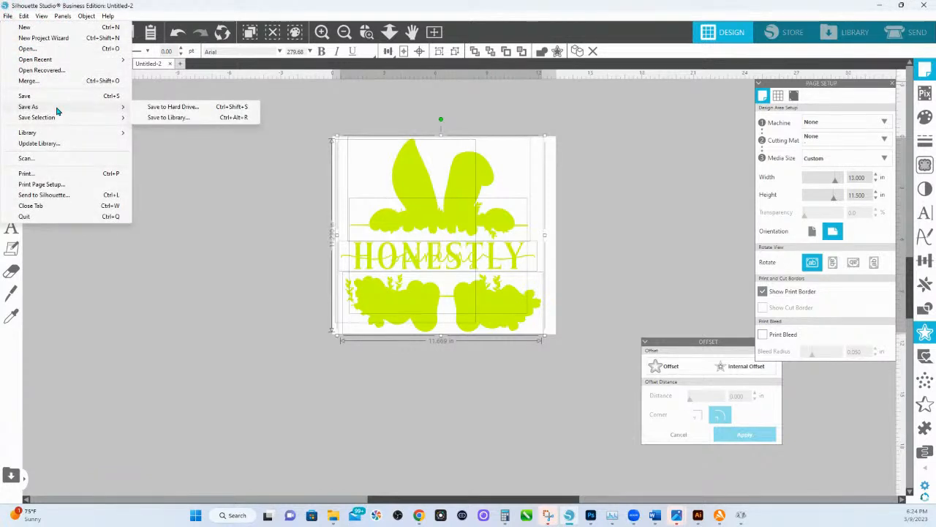
pyautogui.click(170, 110)
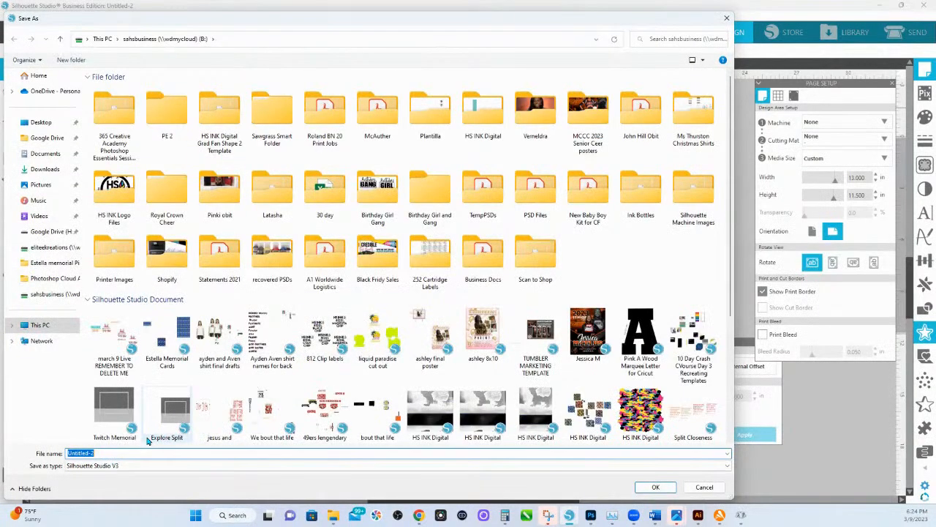
pyautogui.write('Hones')
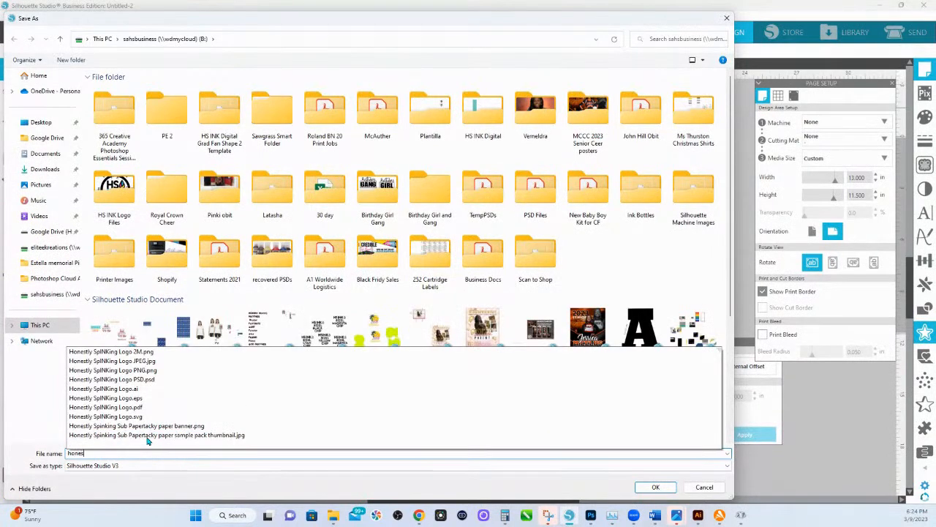
pyautogui.write('tly Spinking bunny')
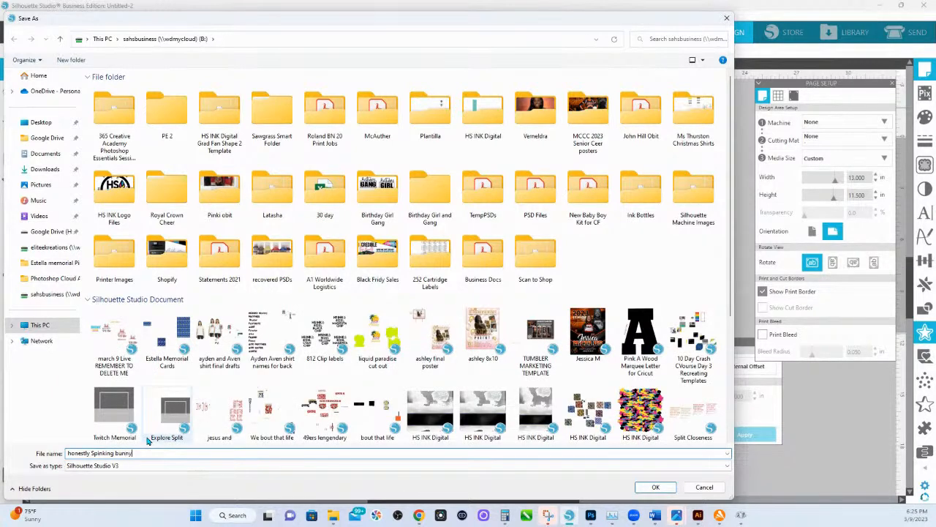
pyautogui.write(' live PLEASE DELETE ME')
# Choose Portable Document Format as the file type and save the file.
pyautogui.click(159, 466)
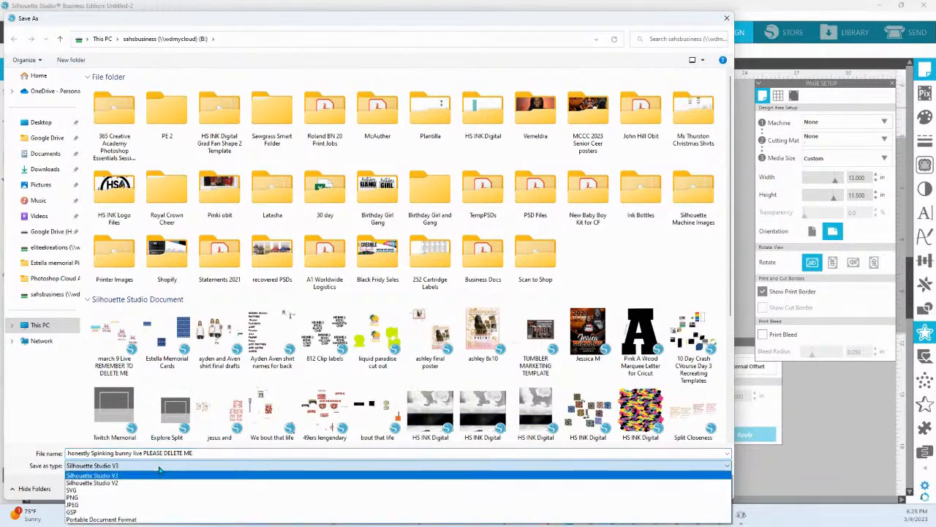
pyautogui.click(136, 520)
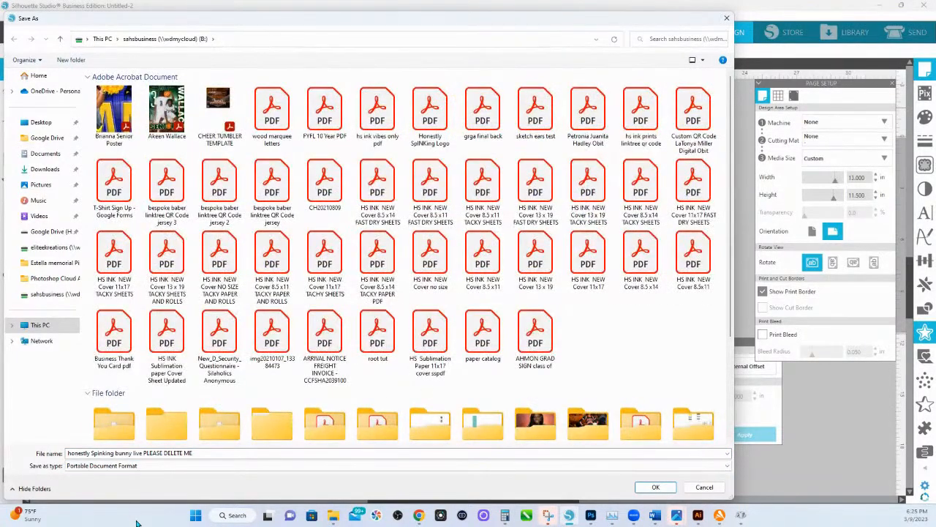
pyautogui.click(655, 488)
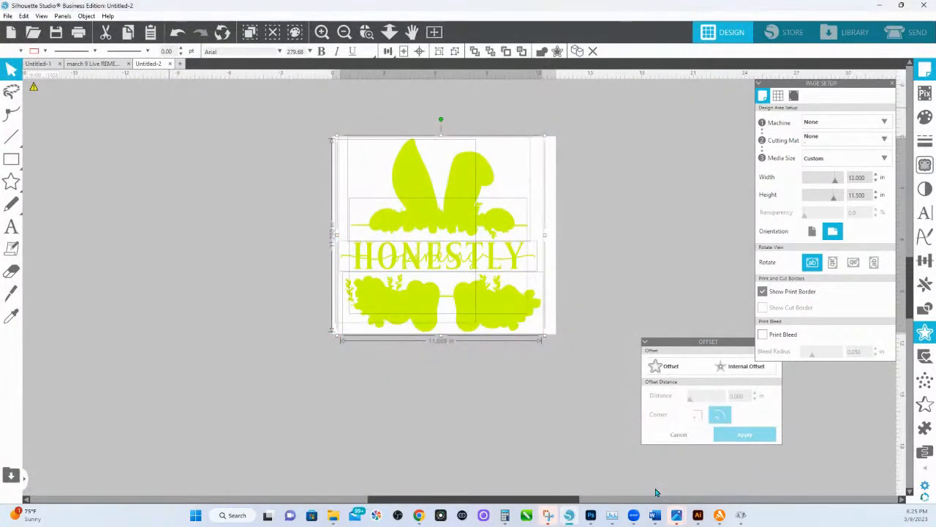
# Switch to Adobe Illustrator and open the PDF "honestly Spinking bunny live PLEASE DELETE ME".
pyautogui.moveTo(699, 516)
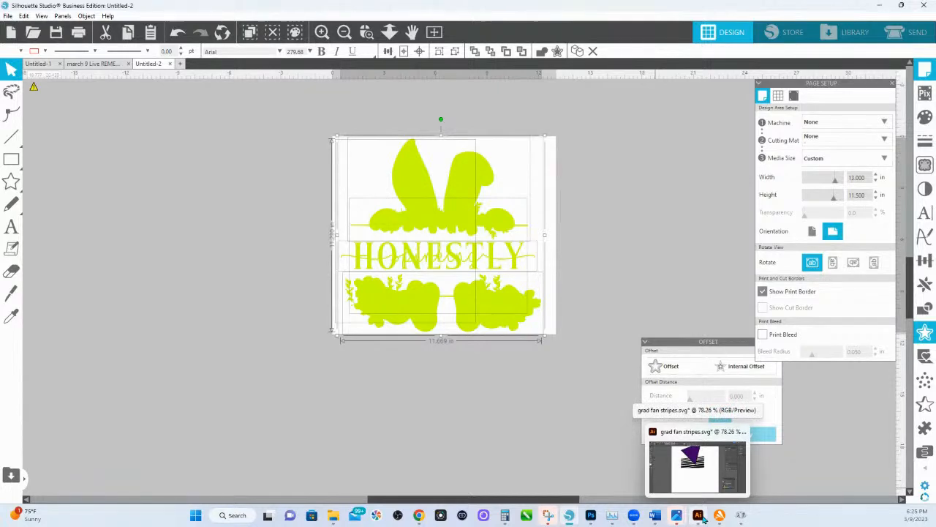
pyautogui.click(699, 516)
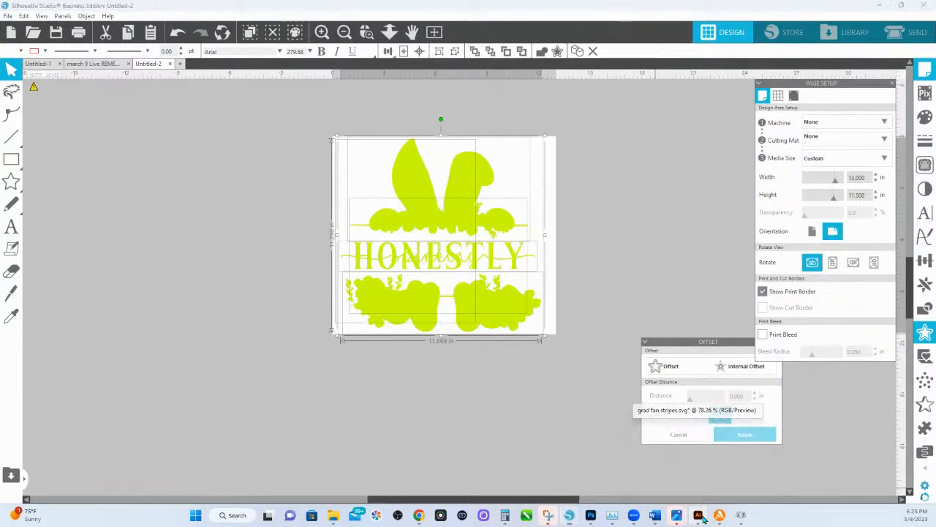
pyautogui.click(46, 8)
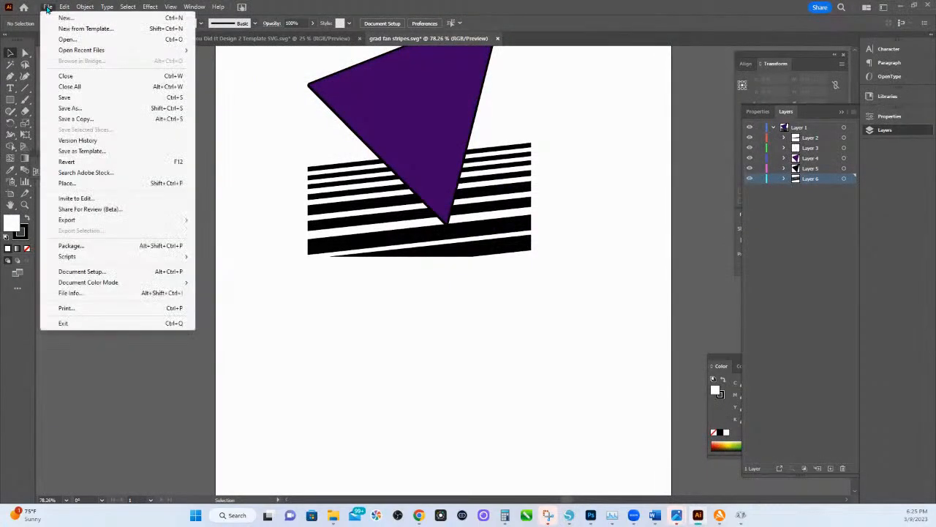
pyautogui.click(63, 41)
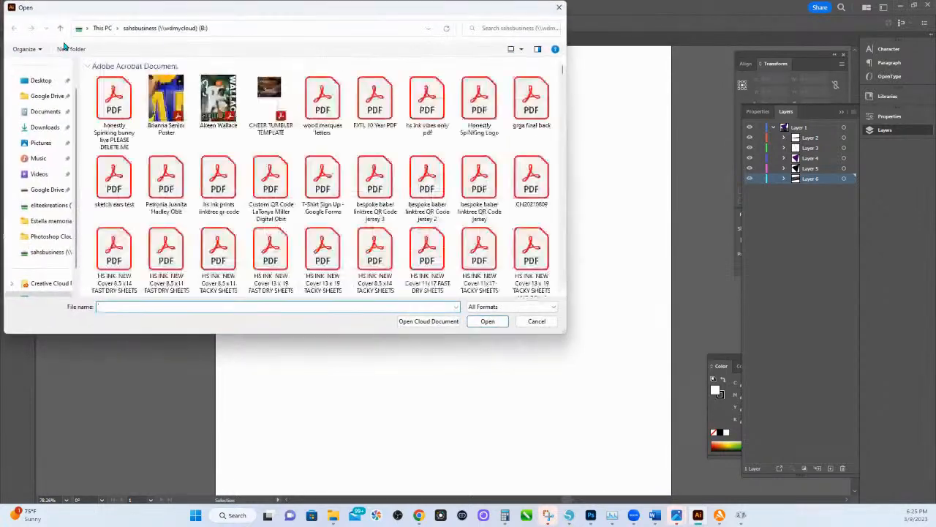
pyautogui.doubleClick(123, 100)
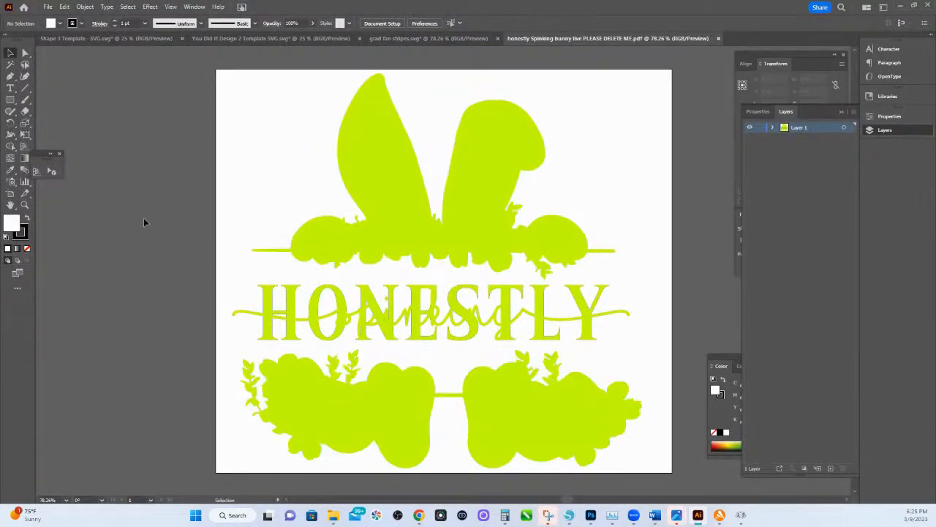
# Select all the lime green shapes: the bunny ears, the HONESTLY spinking lettering and the paws with eggs.
pyautogui.click(362, 137)
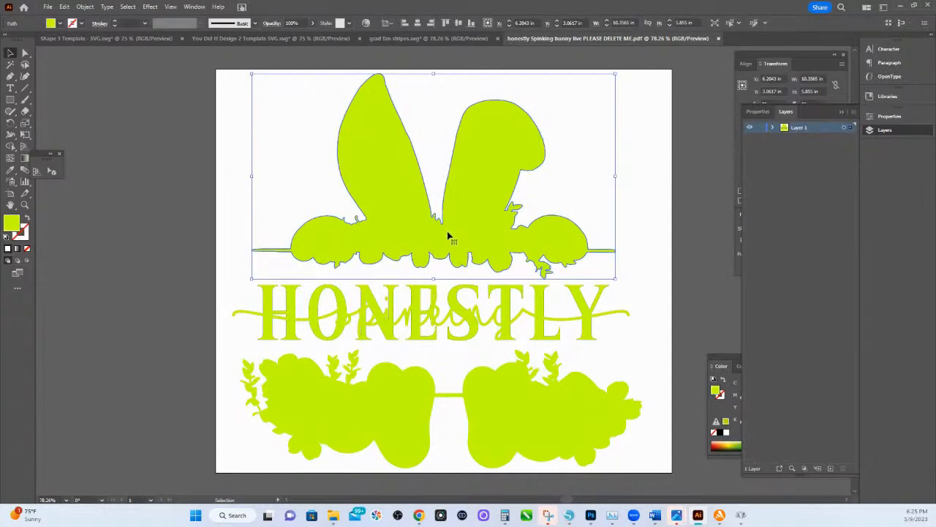
pyautogui.keyDown('shift'); pyautogui.click(419, 301); pyautogui.keyUp('shift')
pyautogui.keyDown('shift'); pyautogui.click(403, 405); pyautogui.keyUp('shift')
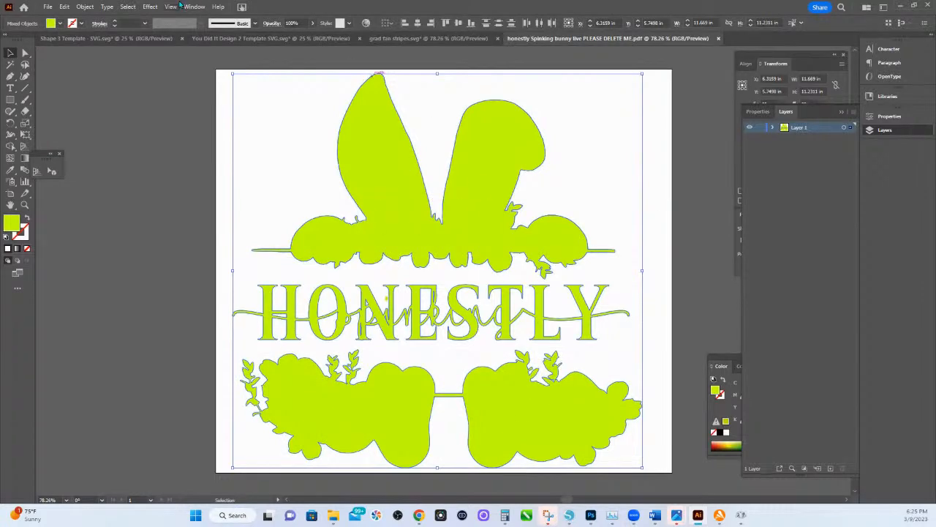
# Open the user-defined Roland swatch library for coloring the selected shapes.
pyautogui.moveTo(727, 362); pyautogui.dragTo(624, 288)
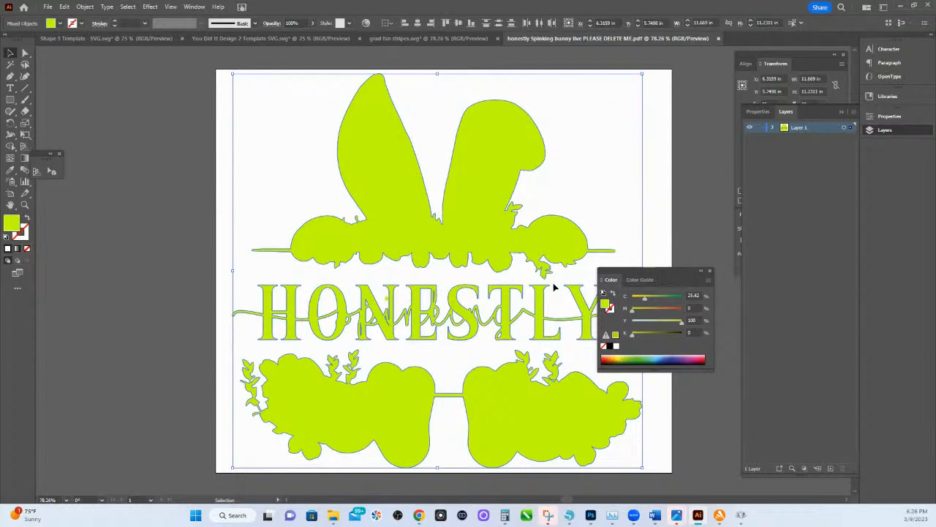
pyautogui.click(53, 24)
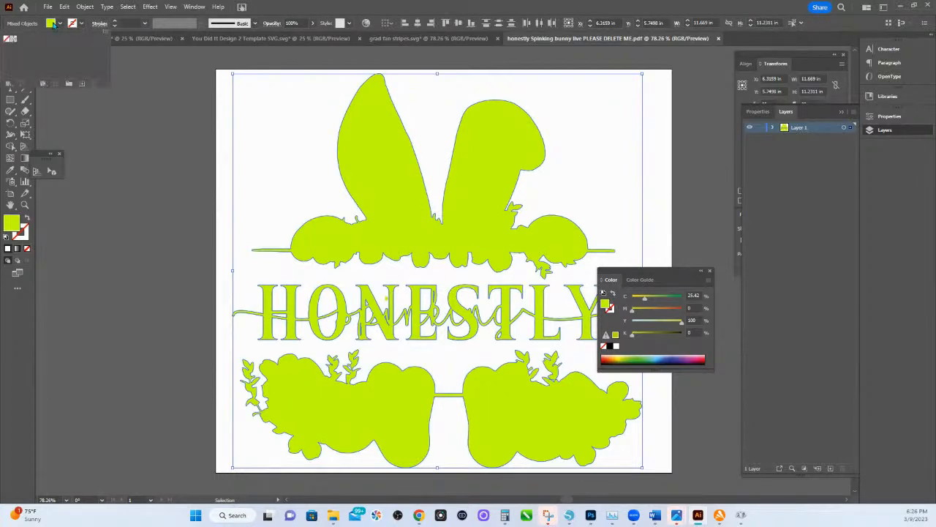
pyautogui.click(605, 305)
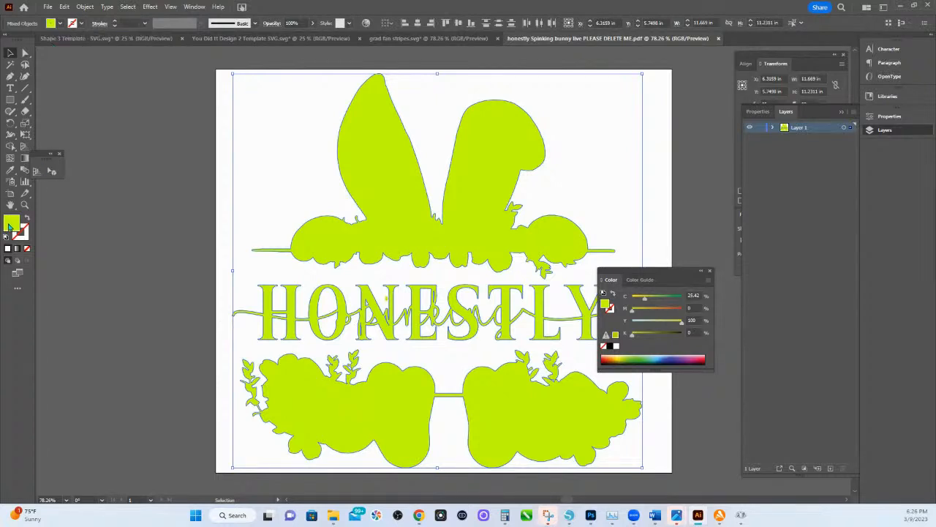
pyautogui.click(50, 23)
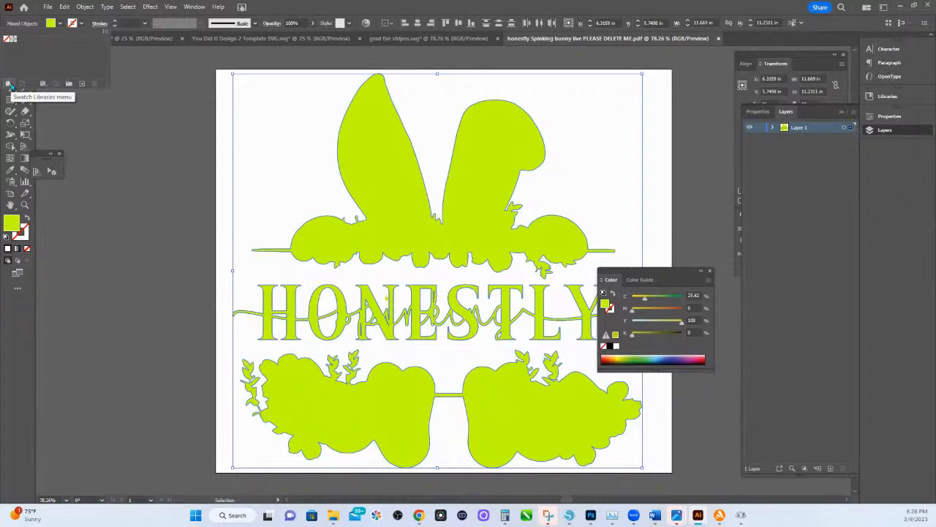
pyautogui.click(9, 86)
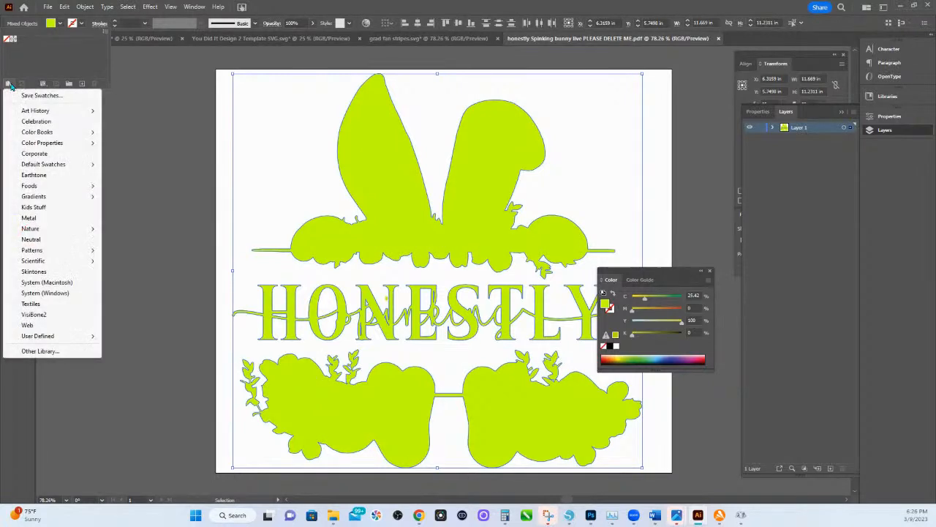
pyautogui.moveTo(50, 339)
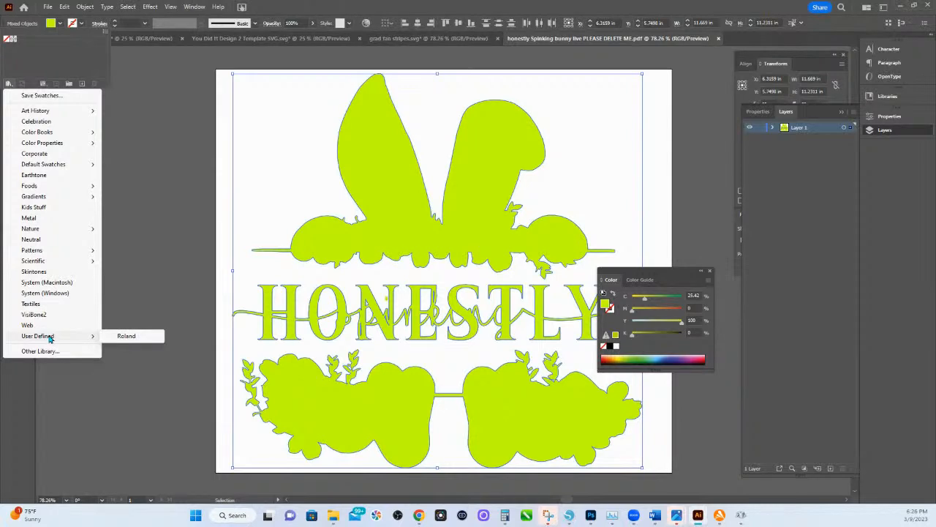
pyautogui.click(129, 336)
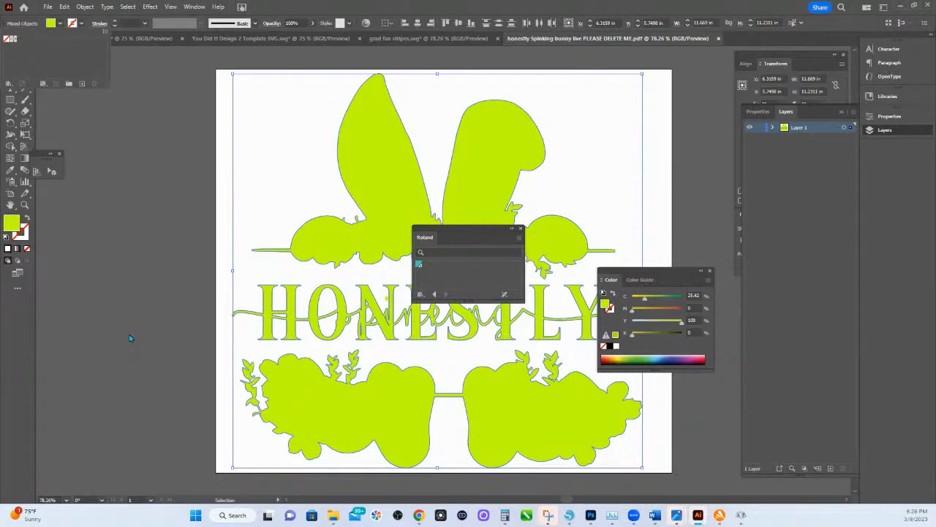
# Apply the CutContour swatch to the selected shapes as stroke with no fill, and save the PDF.
pyautogui.click(418, 264)
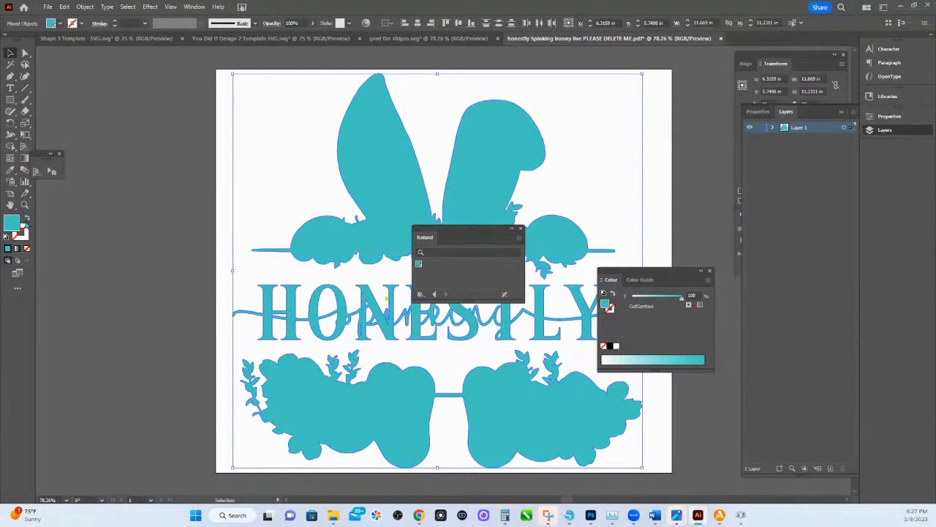
pyautogui.click(26, 219)
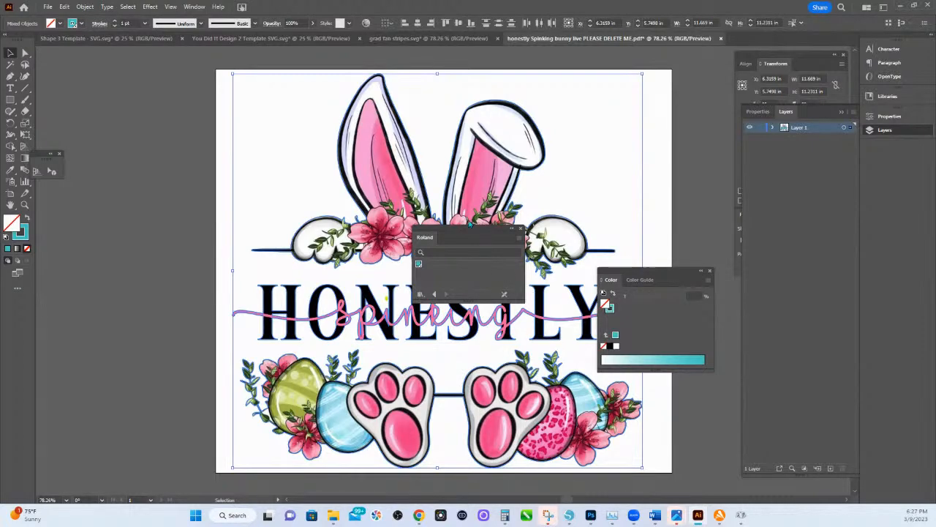
pyautogui.click(48, 6)
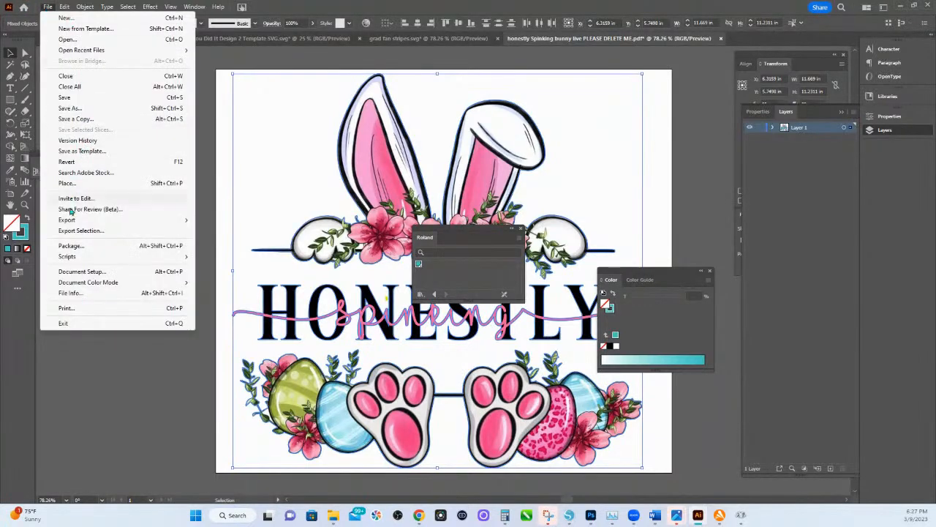
pyautogui.click(73, 104)
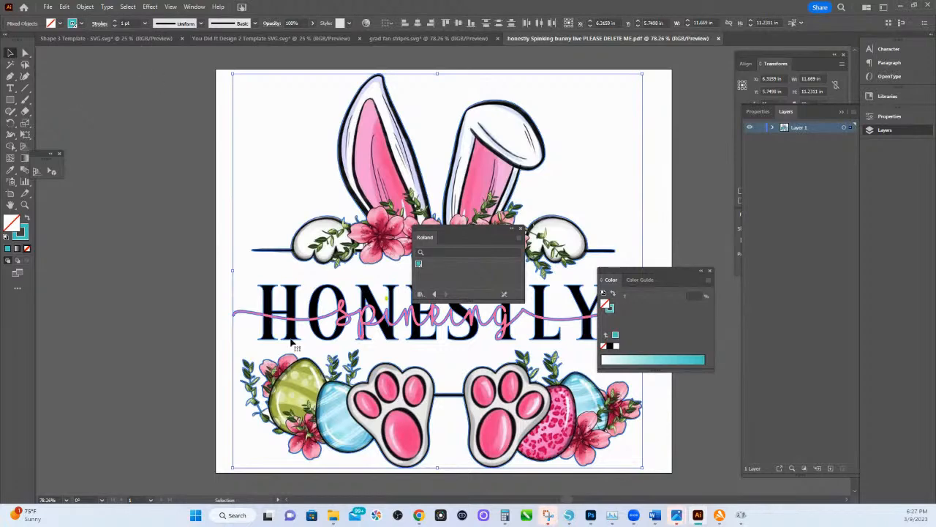
# Switch back to Silhouette Studio and copy the blue HSINK design with the yellow and pink 365 from the march 9 Live document.
pyautogui.click(569, 515)
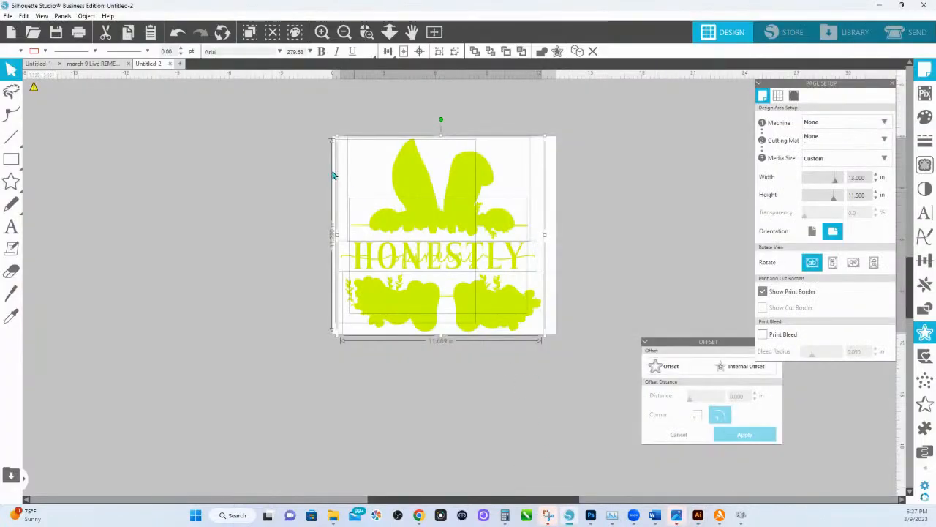
pyautogui.click(92, 66)
pyautogui.scroll(1, 395, 205)
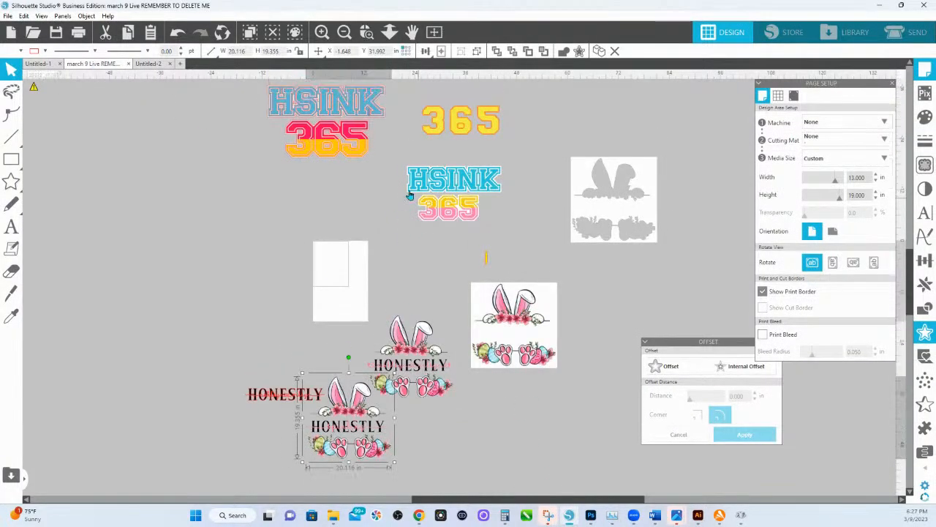
pyautogui.click(464, 202)
pyautogui.rightClick(464, 202)
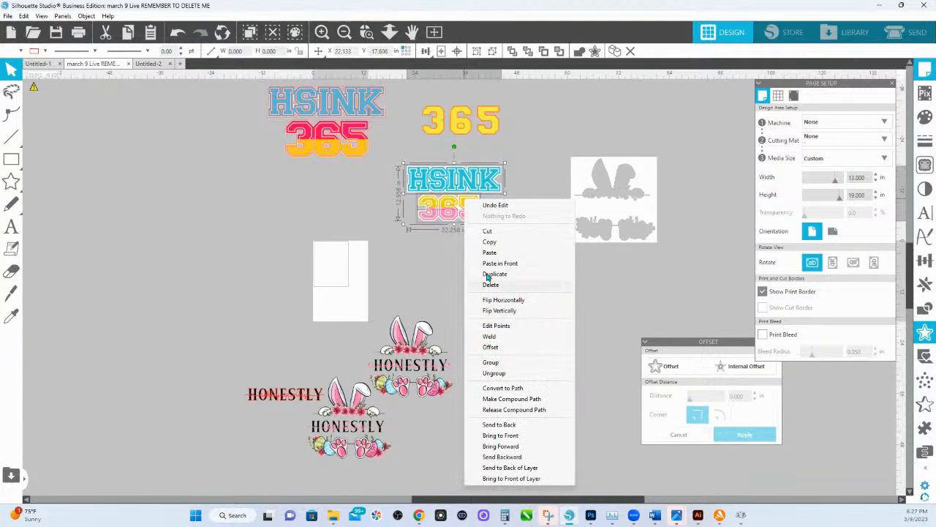
pyautogui.click(490, 242)
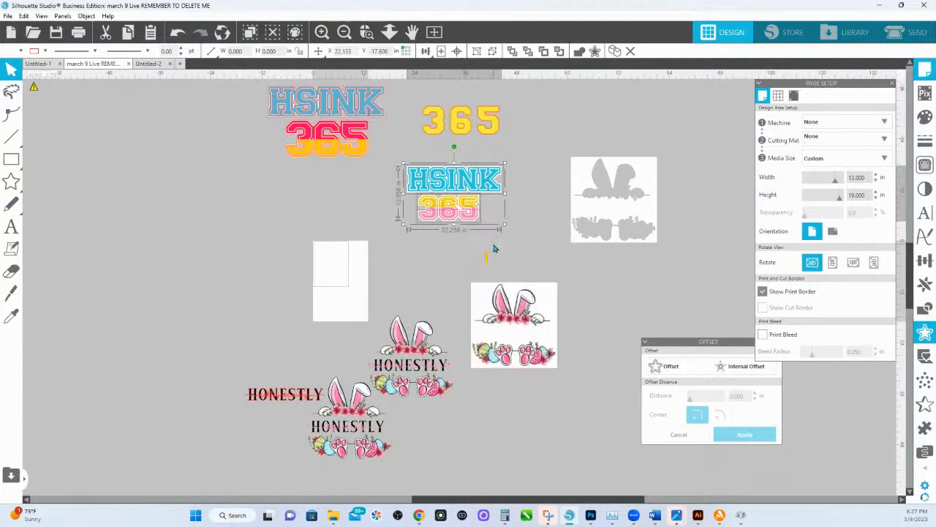
# Create a new document and paste the copied HSINK 365 design into it.
pyautogui.click(148, 65)
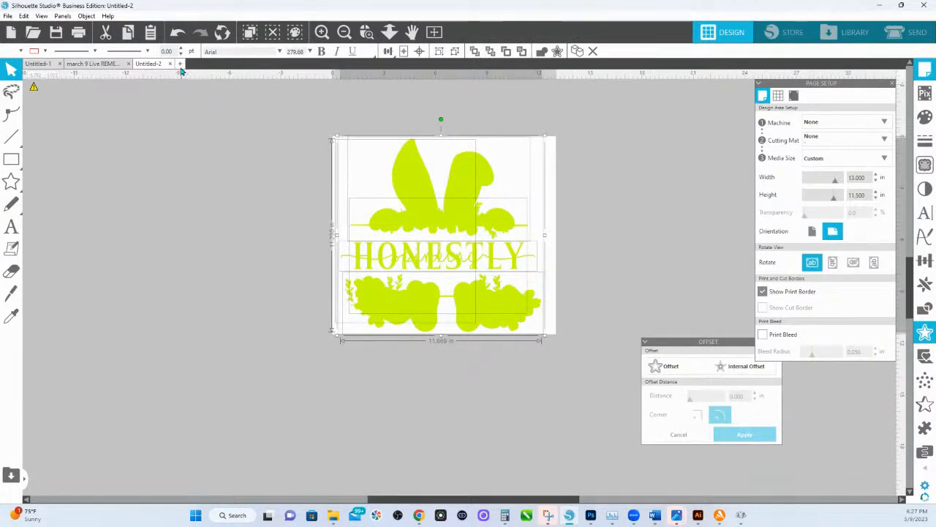
pyautogui.hotkey('ctrl', 'n')
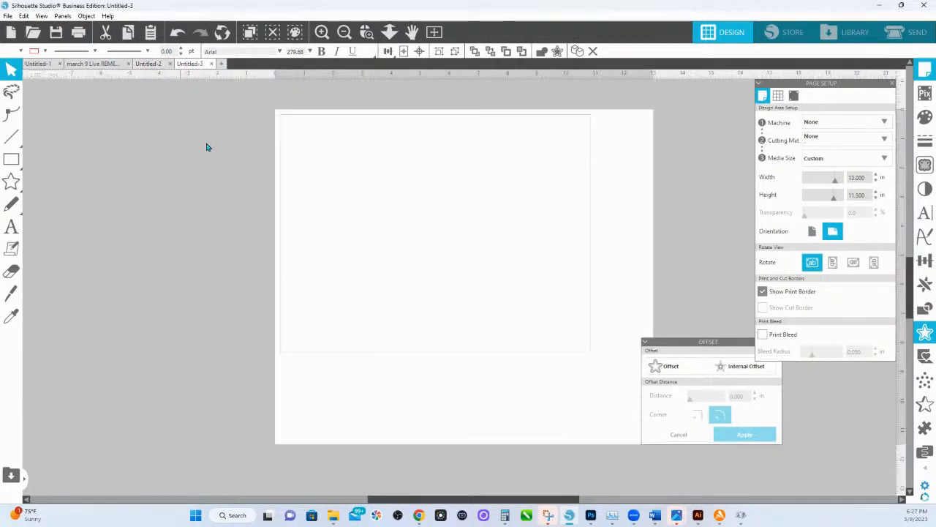
pyautogui.rightClick(261, 166)
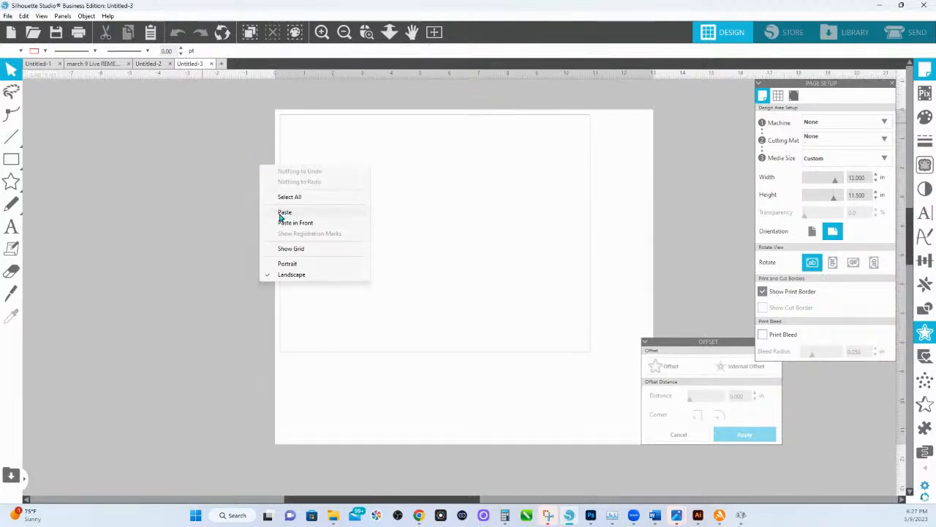
pyautogui.click(282, 212)
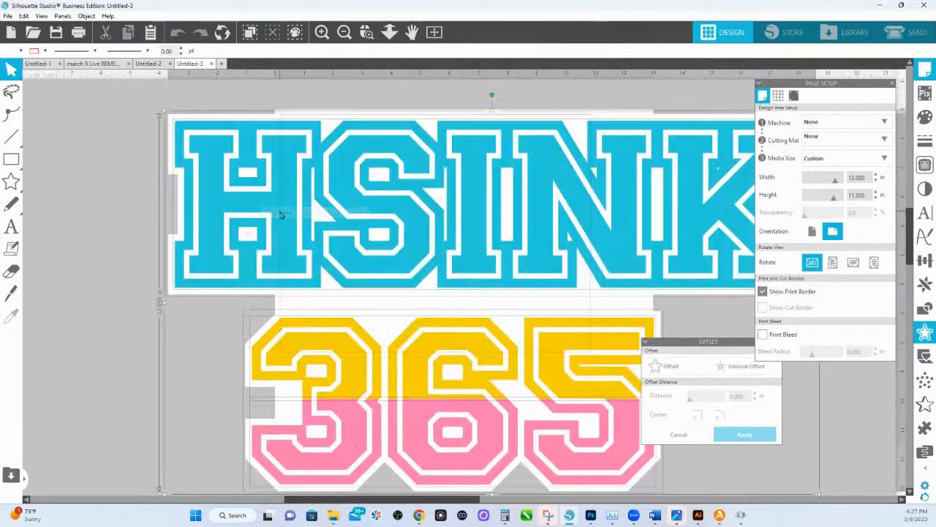
# Set the custom media width of the page to 18 in.
pyautogui.click(868, 177)
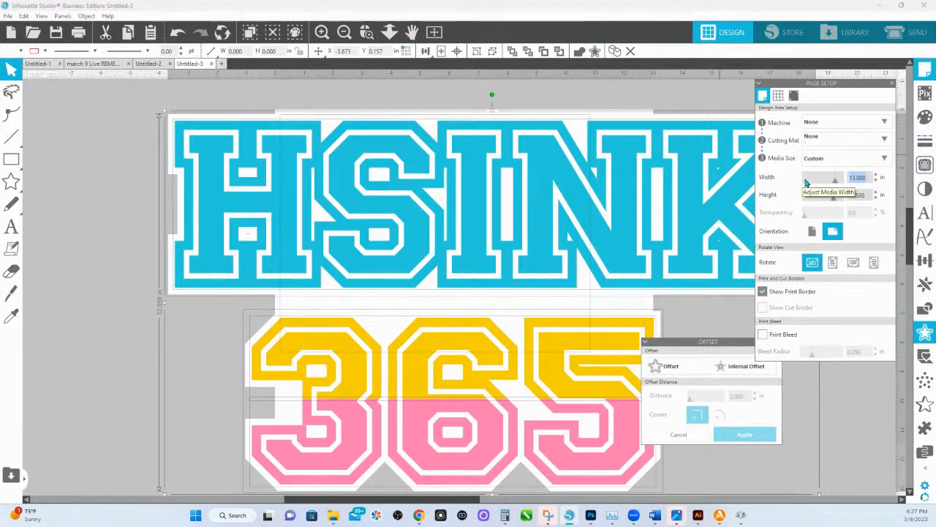
pyautogui.write('18')
pyautogui.press('Return')
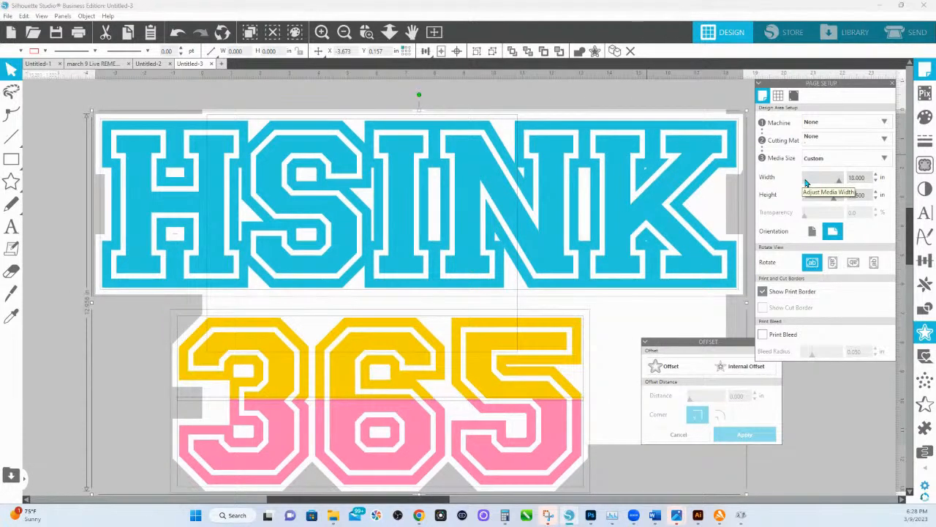
# Scale the whole HSINK 365 design down to about 17.8 in wide and move it off the page to its left.
pyautogui.click(390, 31)
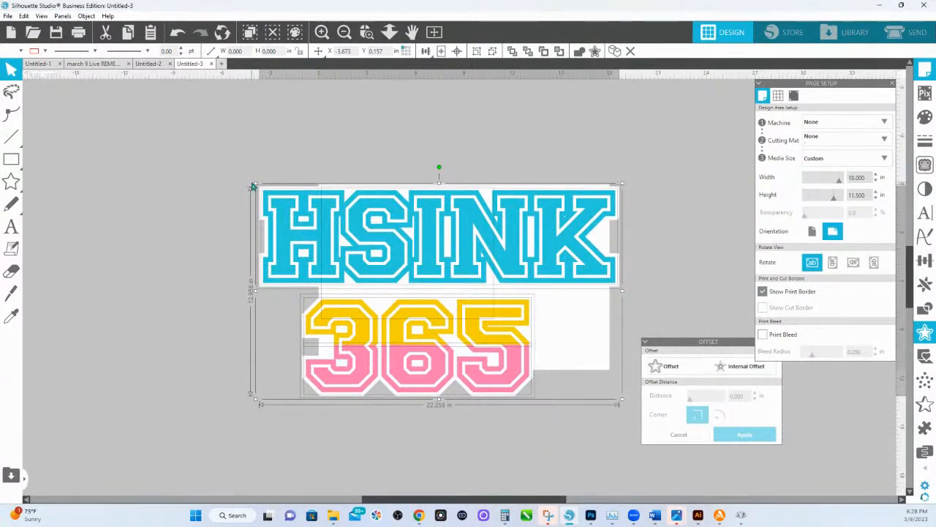
pyautogui.moveTo(254, 183); pyautogui.dragTo(345, 188)
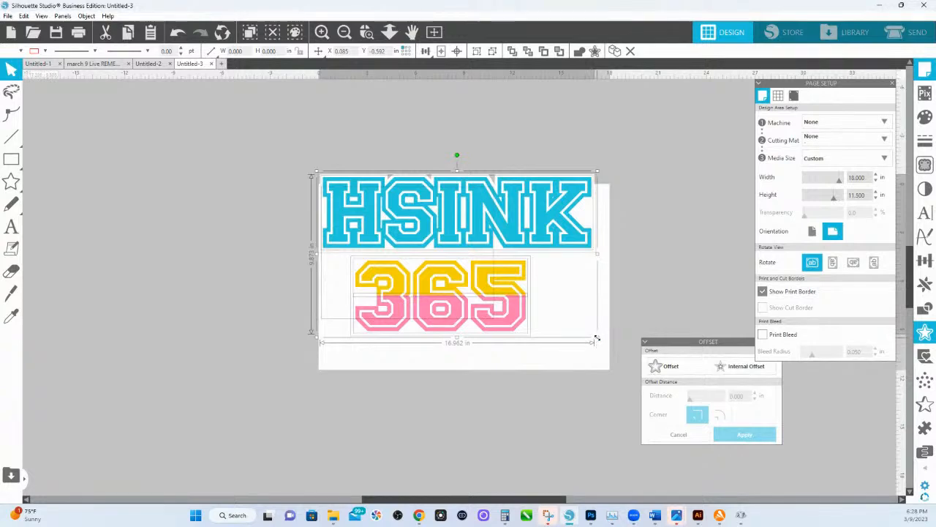
pyautogui.moveTo(597, 338); pyautogui.dragTo(606, 357)
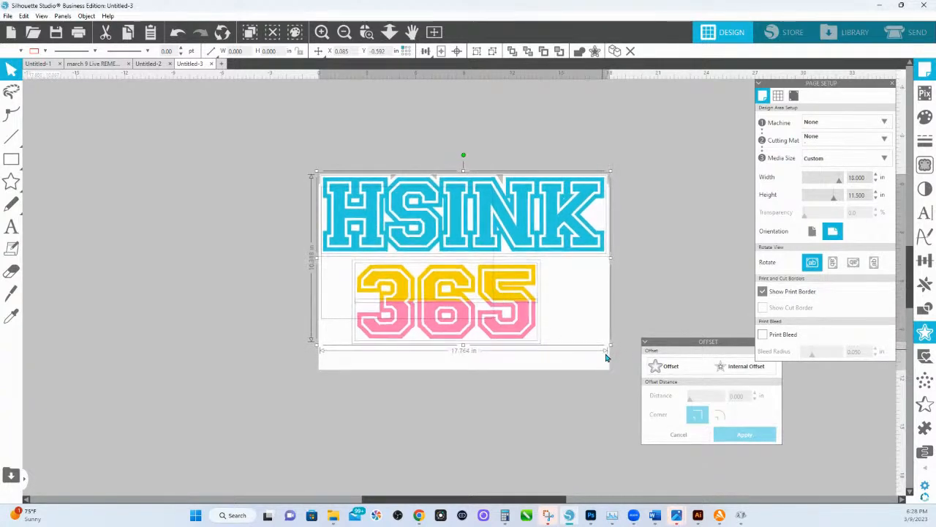
pyautogui.moveTo(506, 258); pyautogui.dragTo(215, 295)
# Group the HSINK 365 design and duplicate it to keep a spare copy below the original.
pyautogui.click(368, 32)
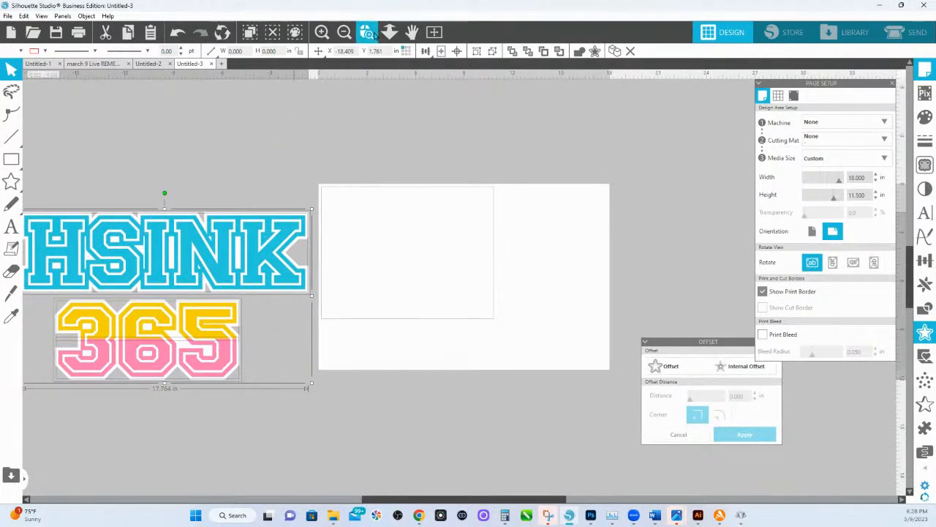
pyautogui.moveTo(396, 372); pyautogui.dragTo(154, 234)
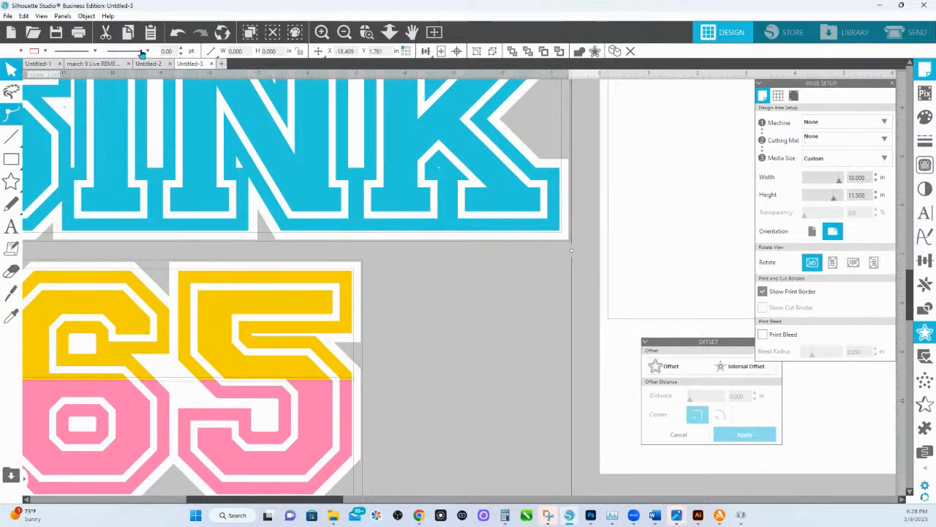
pyautogui.click(389, 32)
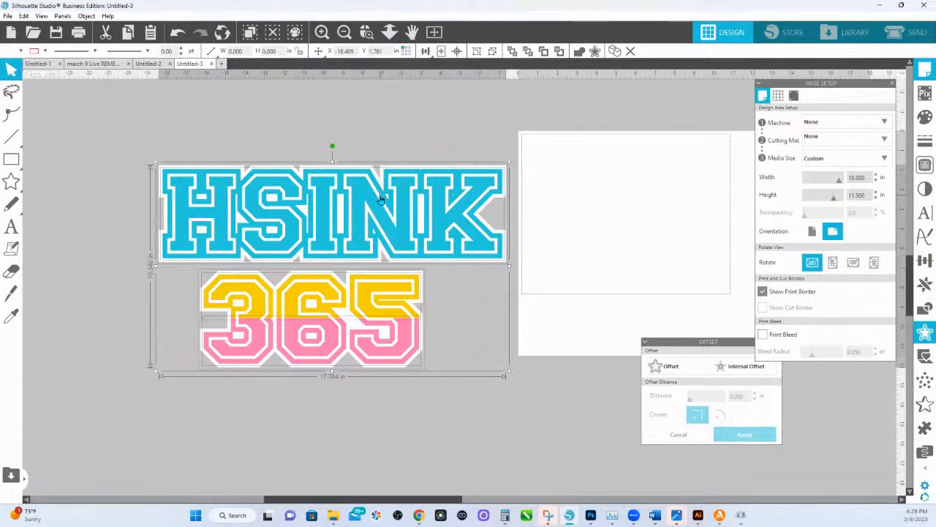
pyautogui.rightClick(319, 226)
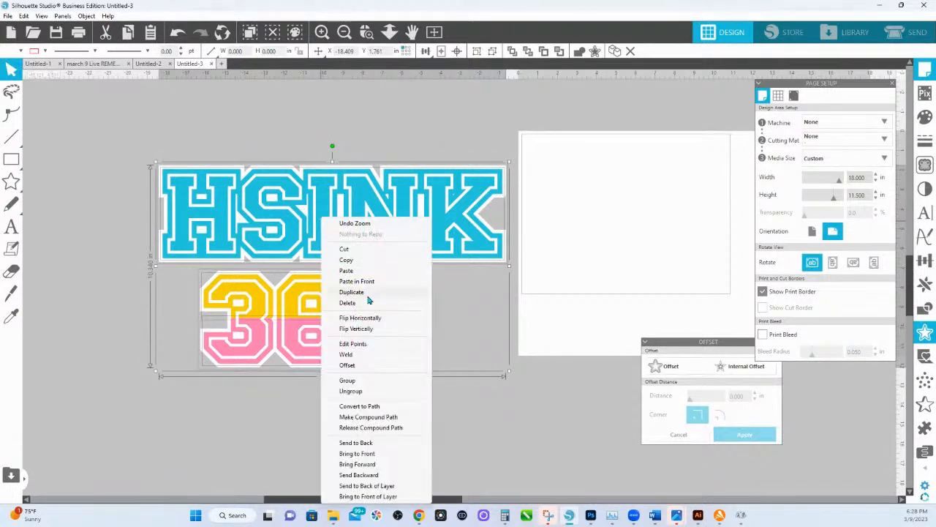
pyautogui.click(370, 386)
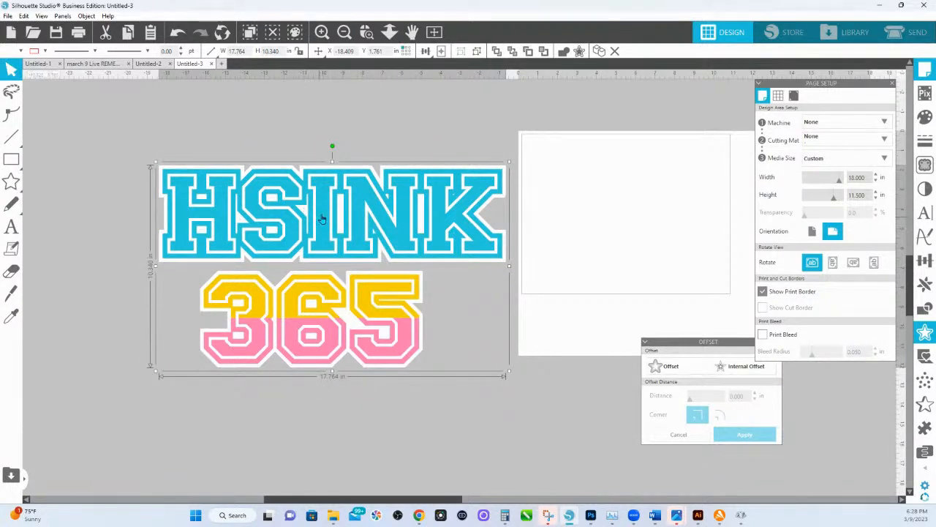
pyautogui.hotkey('ctrl', 'd')
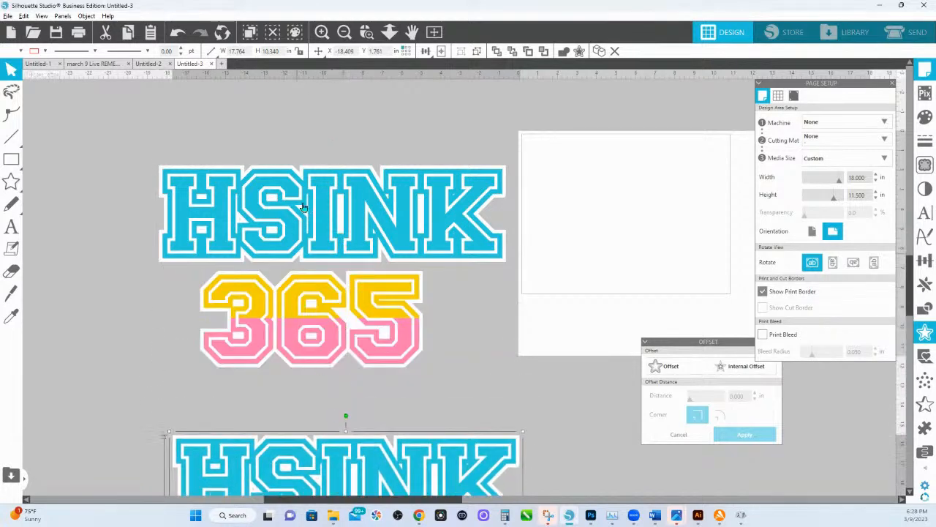
# Copy the original grouped HSINK 365 design and paste the copy in front of it.
pyautogui.click(330, 207)
pyautogui.rightClick(333, 208)
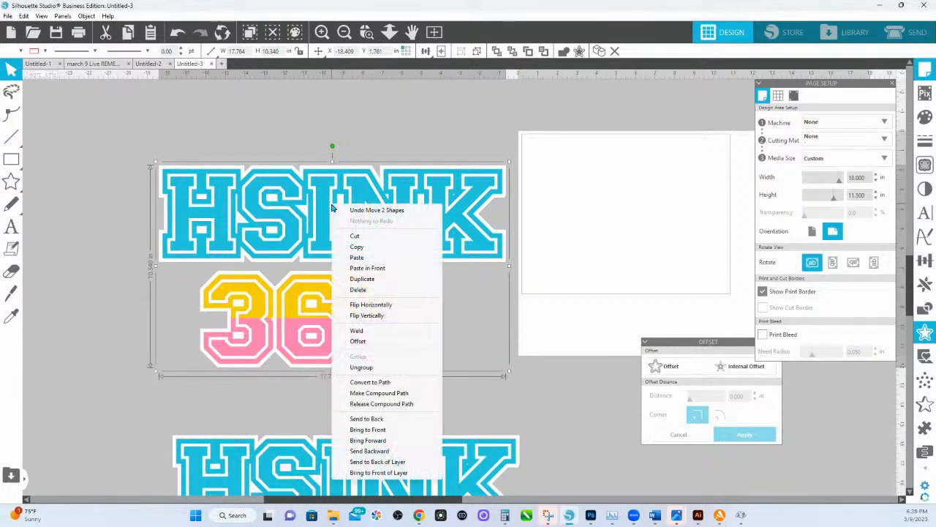
pyautogui.click(372, 250)
pyautogui.rightClick(372, 250)
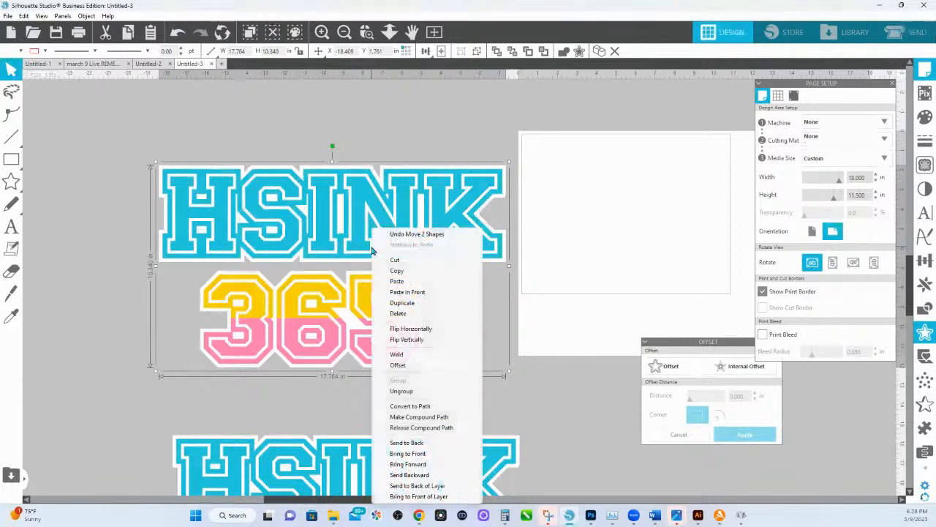
pyautogui.click(421, 293)
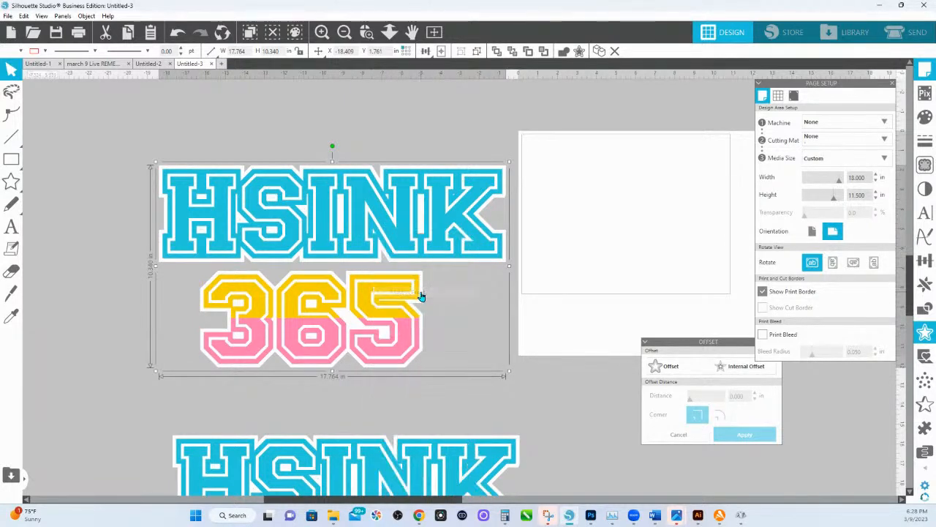
# Fill the front copy with lime green, weld its shapes into solid silhouettes and group them.
pyautogui.click(925, 117)
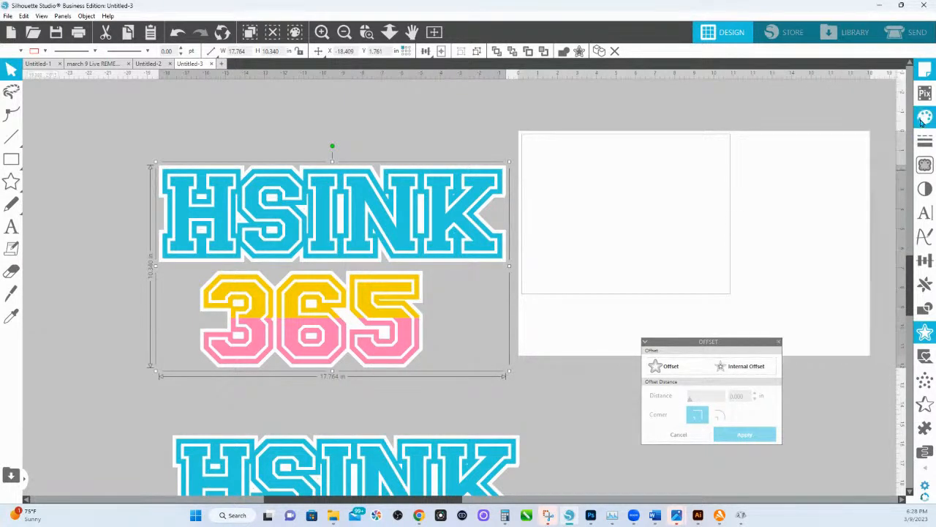
pyautogui.click(778, 223)
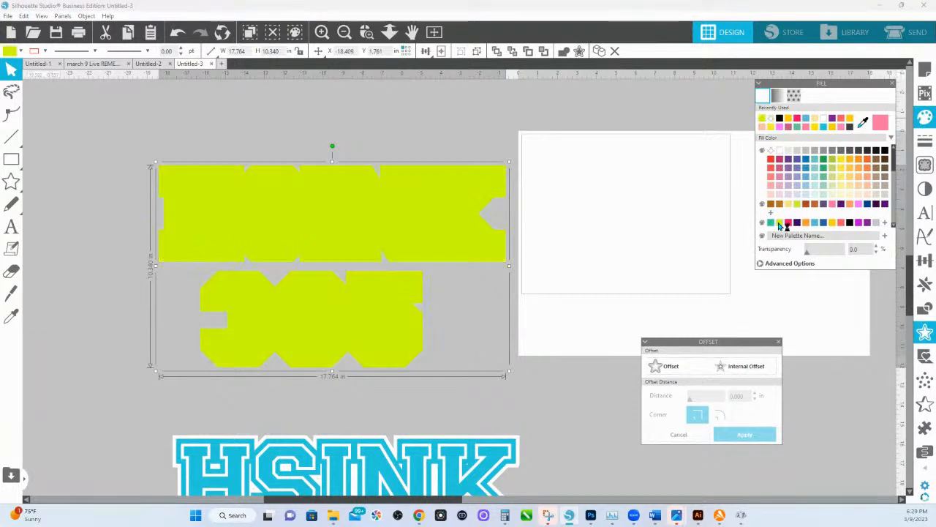
pyautogui.click(563, 55)
pyautogui.rightClick(428, 182)
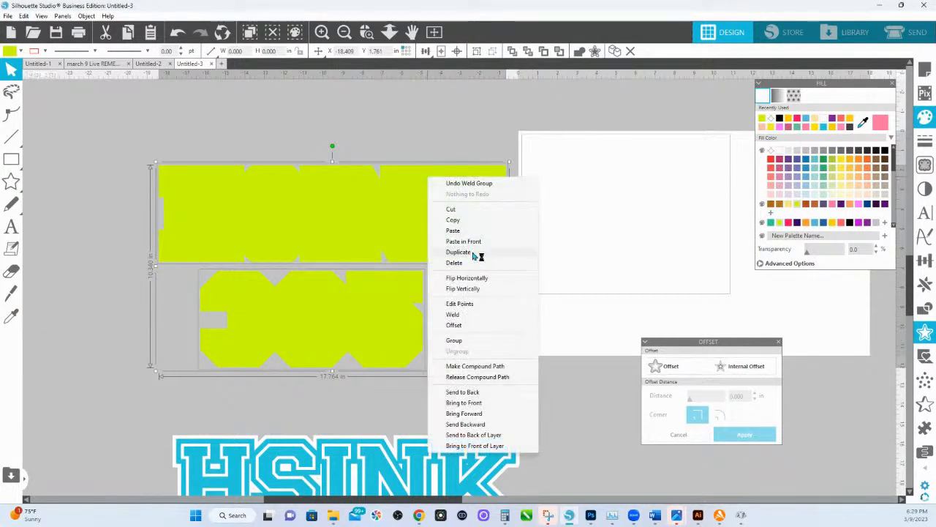
pyautogui.click(466, 342)
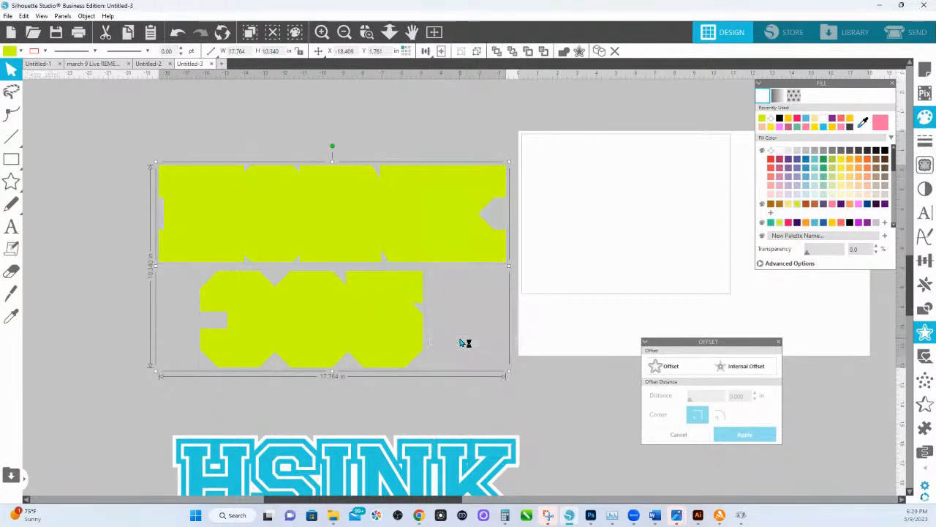
# Select the green silhouette together with the design beneath it and move both onto the page, within the page's width.
pyautogui.moveTo(156, 130); pyautogui.dragTo(422, 372)
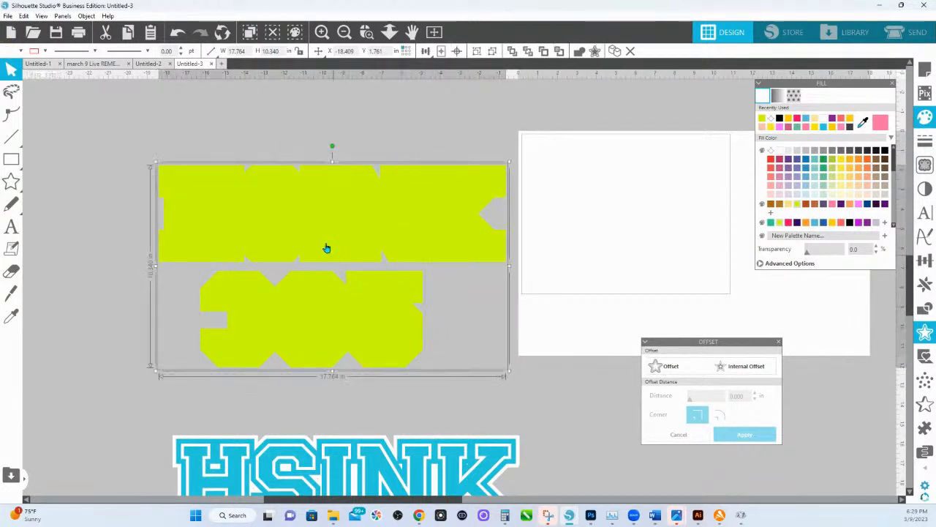
pyautogui.moveTo(324, 246); pyautogui.dragTo(686, 212)
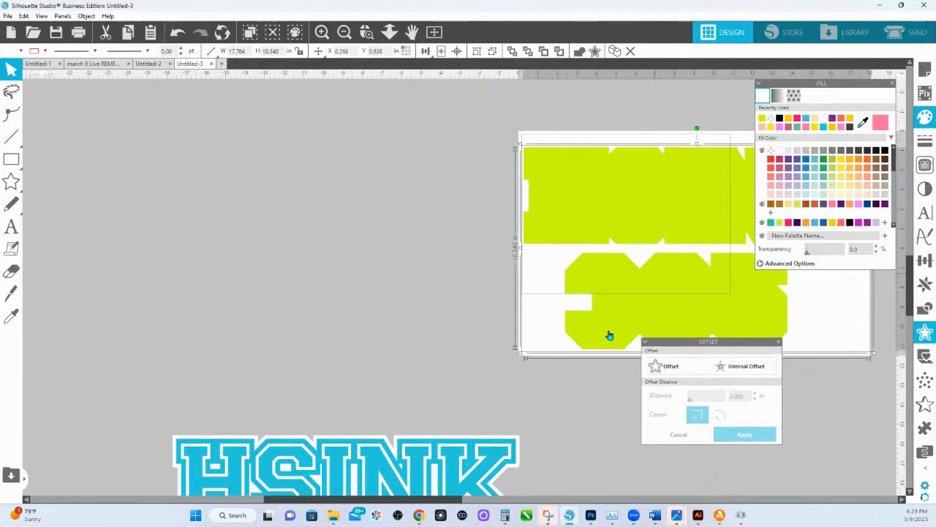
pyautogui.moveTo(765, 358); pyautogui.dragTo(758, 378)
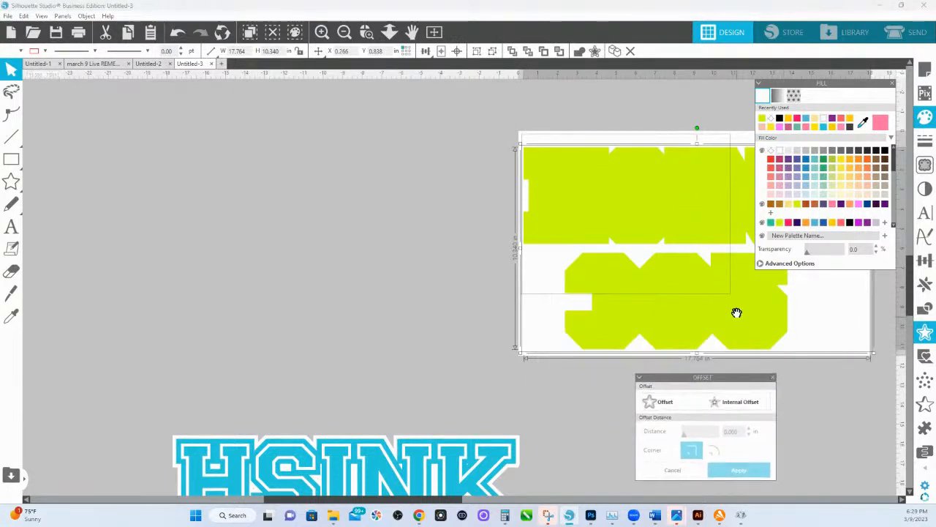
pyautogui.moveTo(737, 312); pyautogui.dragTo(574, 310)
pyautogui.moveTo(573, 218); pyautogui.dragTo(568, 220)
pyautogui.rightClick(568, 221)
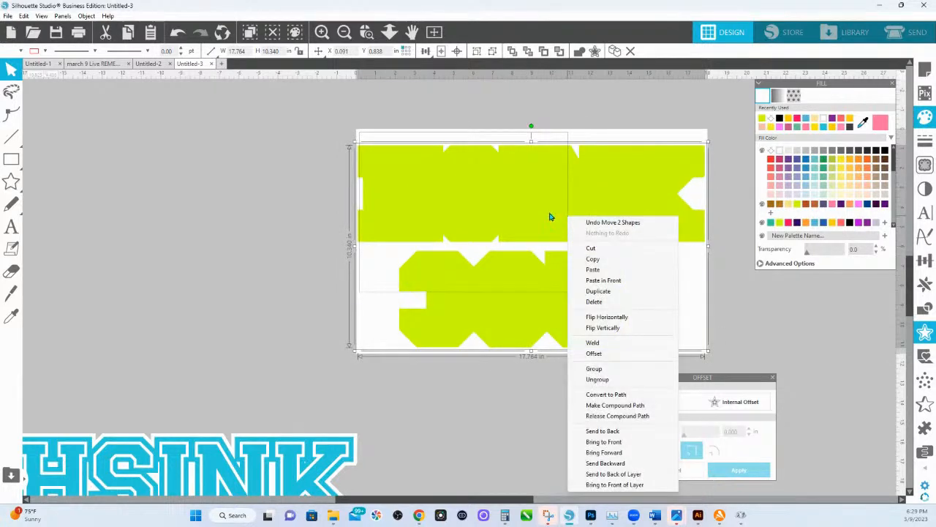
pyautogui.click(389, 33)
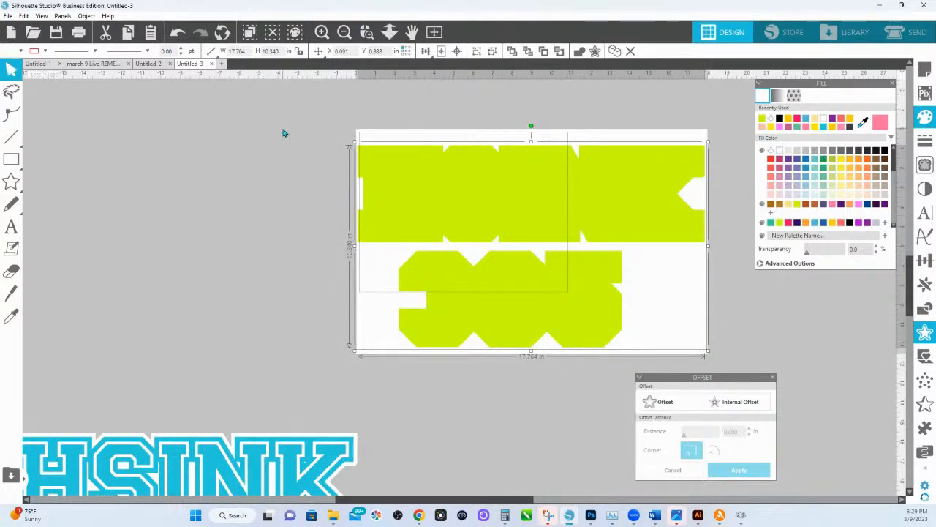
# Start saving the document to the hard drive in Portable Document Format, with a file name beginning HSINK and ending LAYERED DELETE ME PLEASE.
pyautogui.click(7, 16)
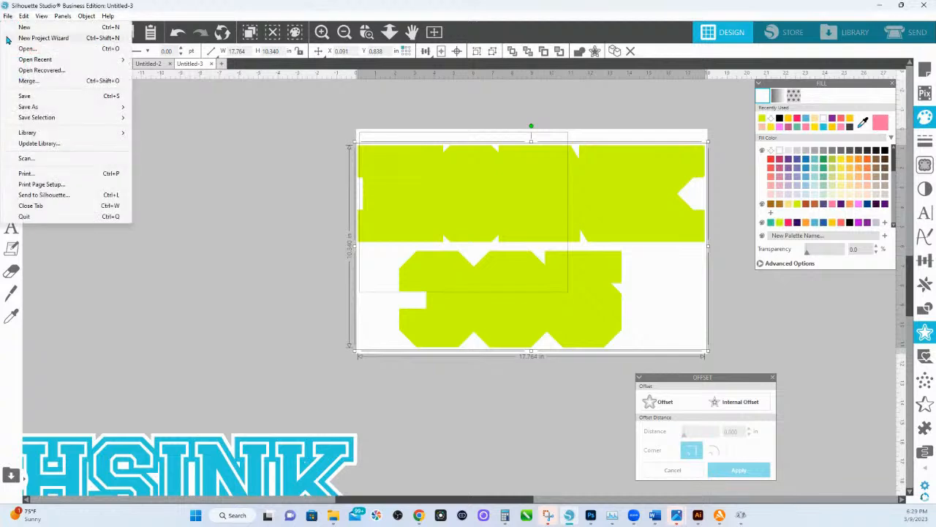
pyautogui.moveTo(44, 108)
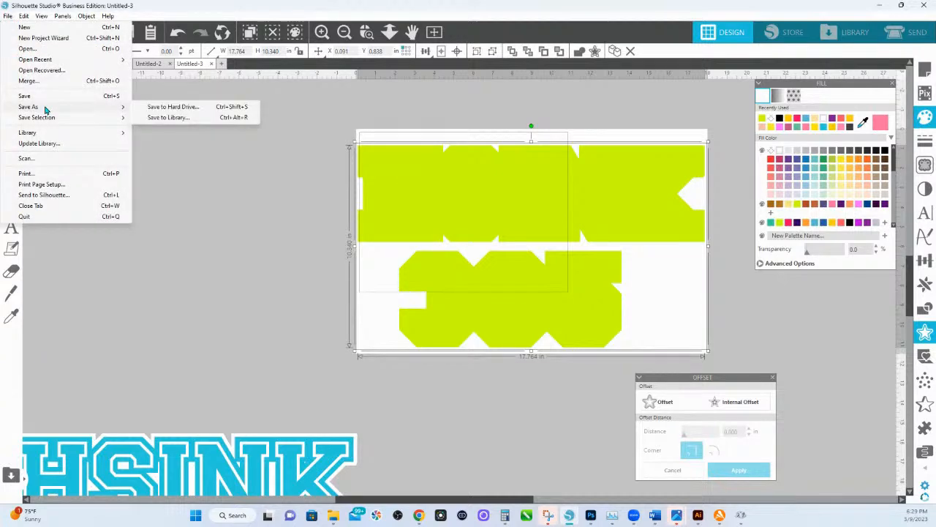
pyautogui.click(148, 107)
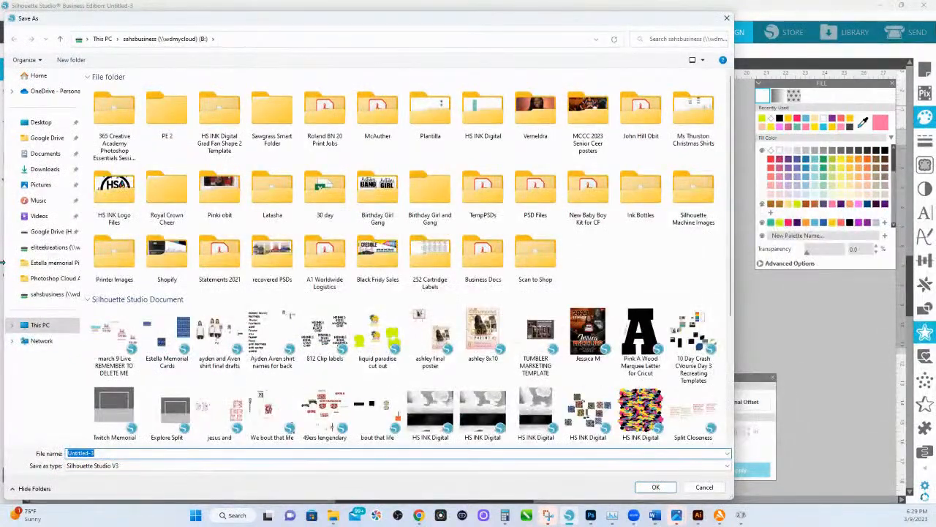
pyautogui.write('HSINK')
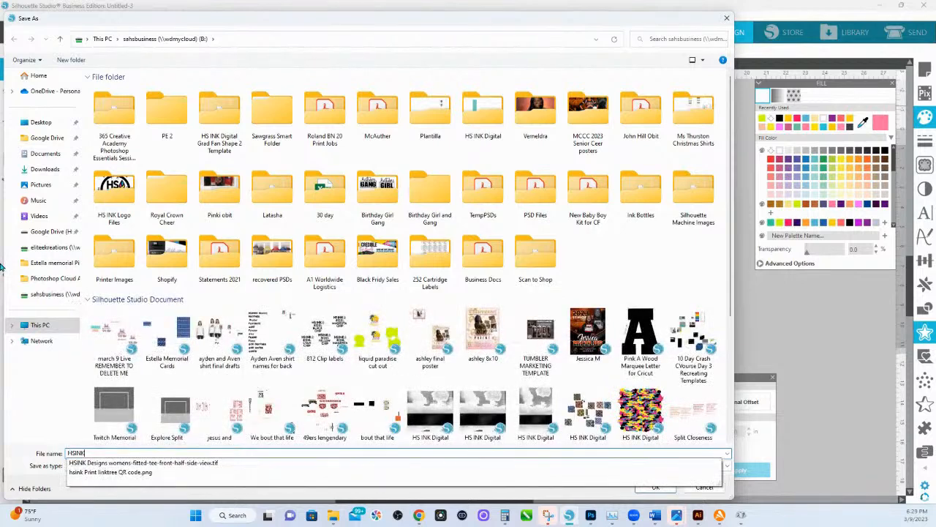
pyautogui.press('Down')
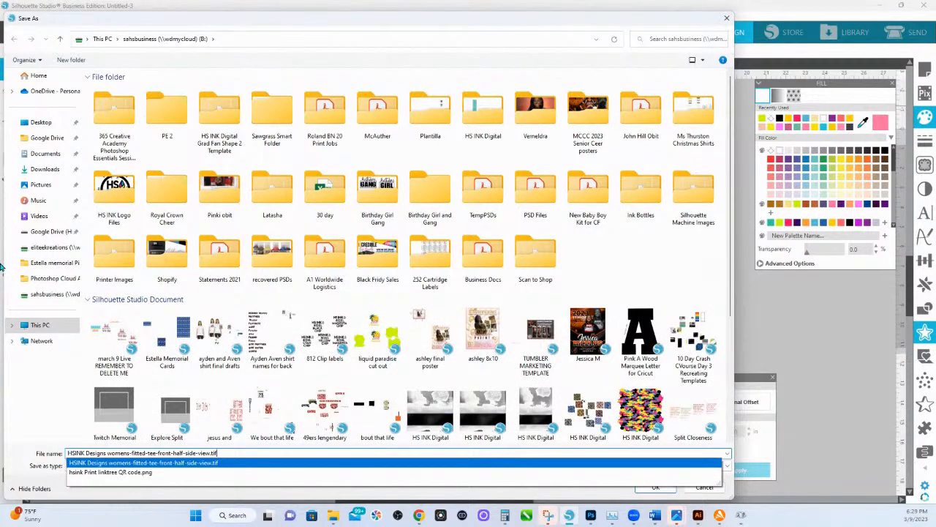
pyautogui.press('Return')
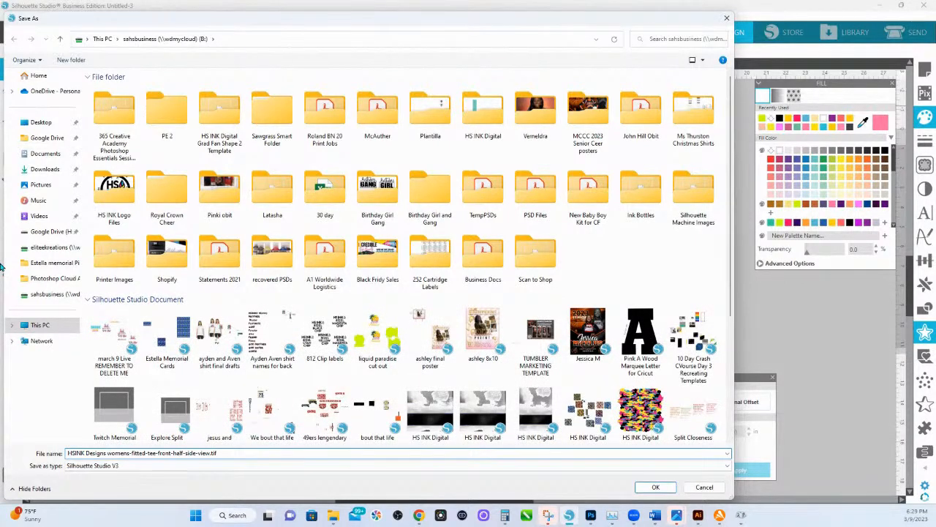
pyautogui.write('LAYERED DELETE ME PLEASE')
pyautogui.click(146, 466)
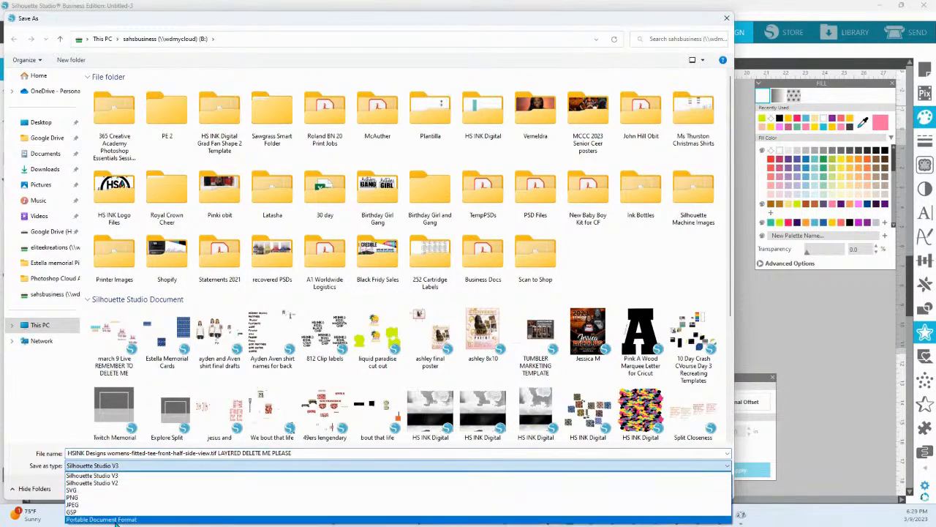
pyautogui.click(115, 522)
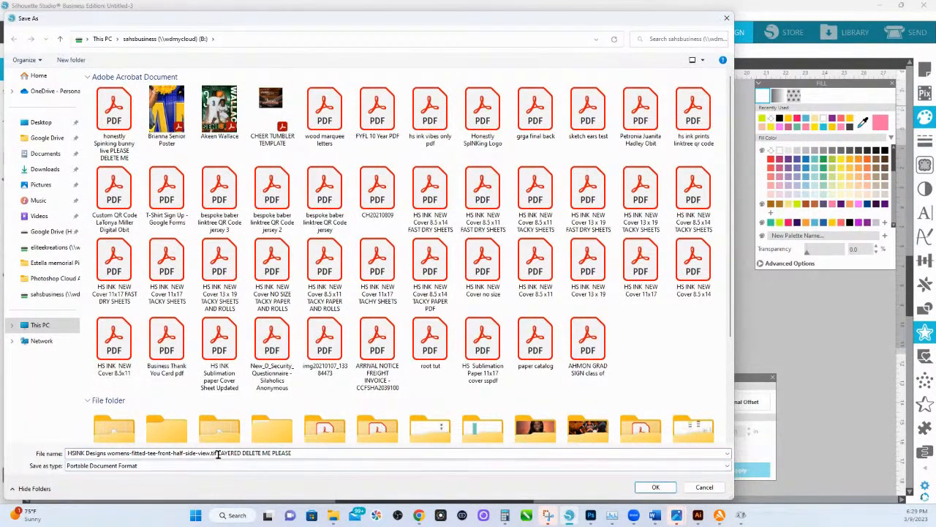
# Correct the file name to "HSINK 365 LAYERED DELETE ME PLEASE" by replacing the unwanted autocompleted text, and save the PDF.
pyautogui.click(217, 452)
pyautogui.click(217, 453)
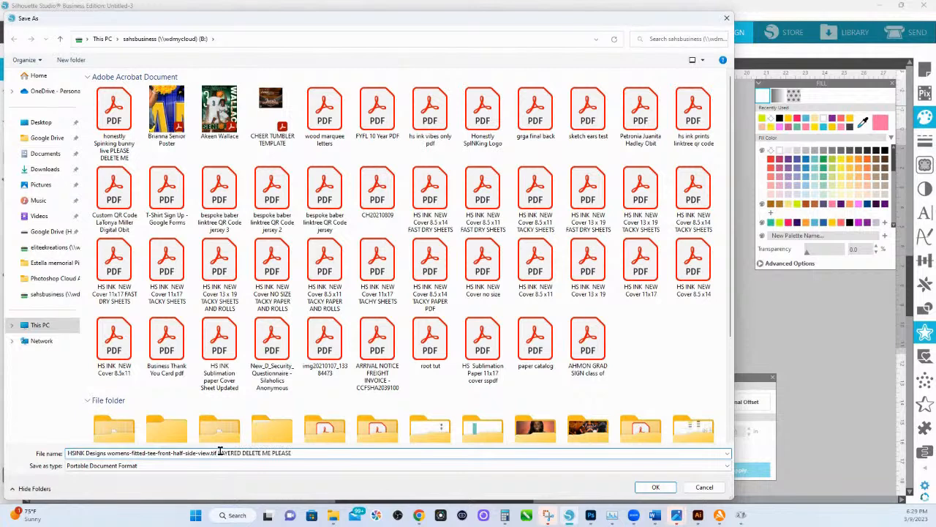
pyautogui.moveTo(218, 453); pyautogui.dragTo(104, 453)
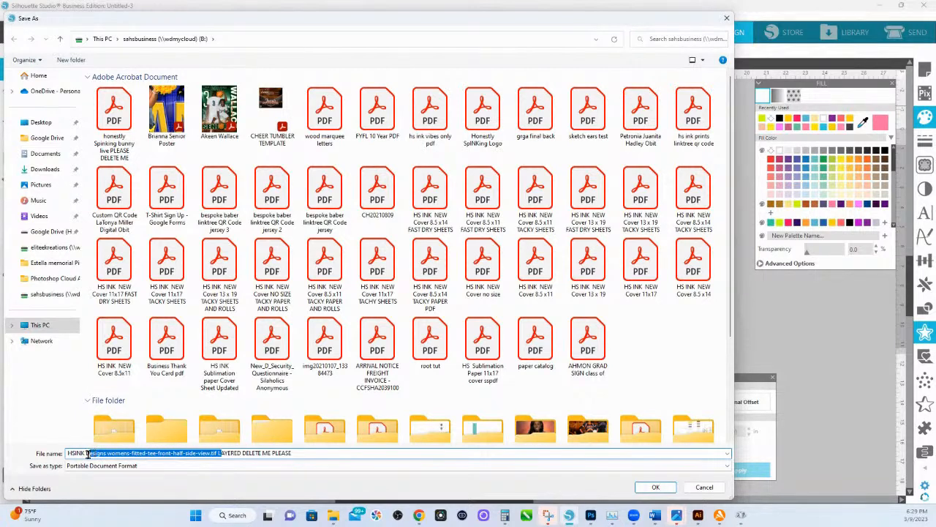
pyautogui.write('365')
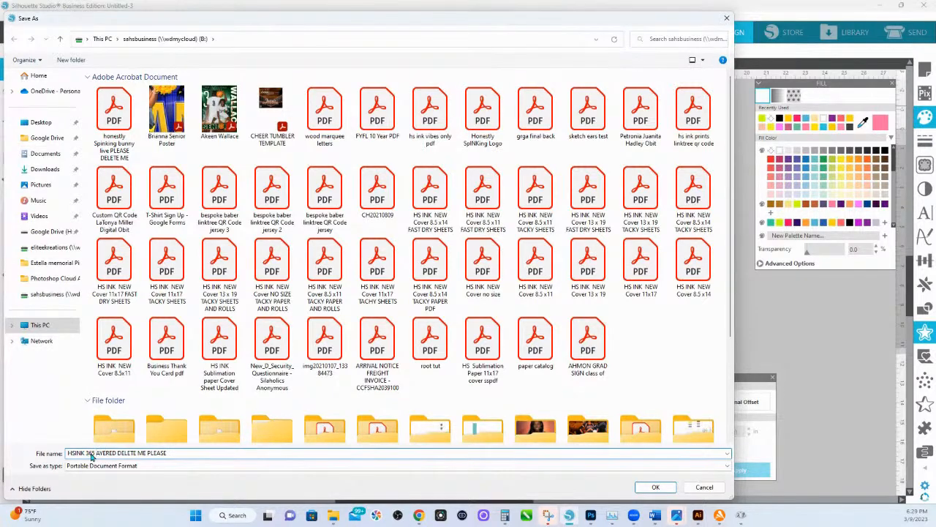
pyautogui.write(' L')
pyautogui.click(647, 488)
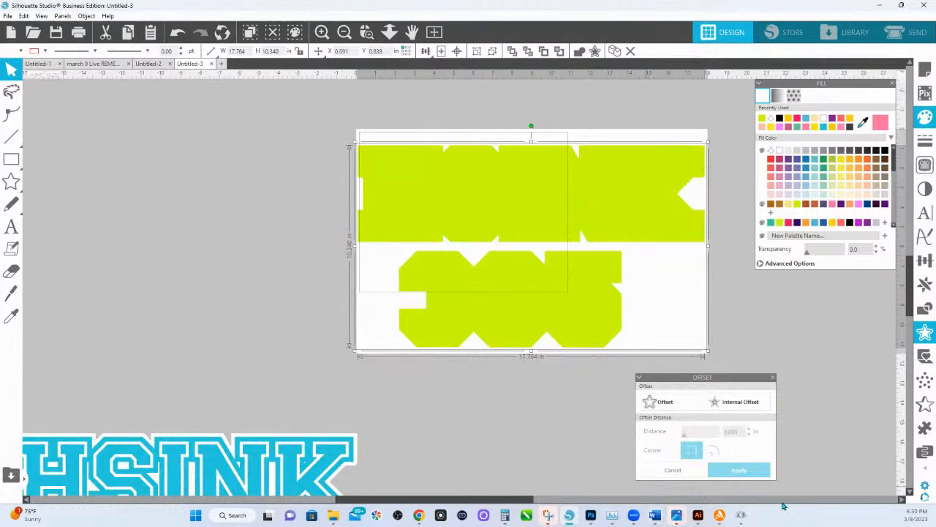
# Switch to Illustrator and open the PDF "HSINK 365 LAYERED DELETE ME PLEASE".
pyautogui.click(699, 515)
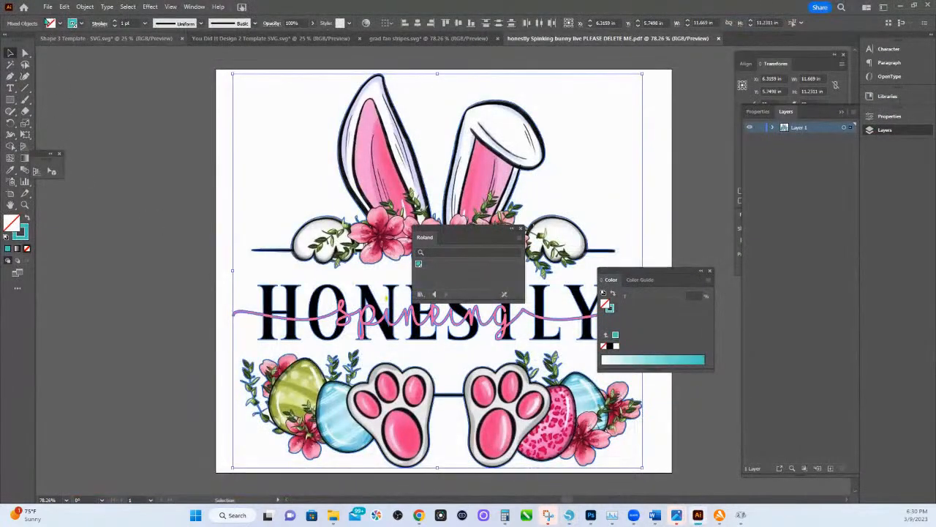
pyautogui.click(48, 7)
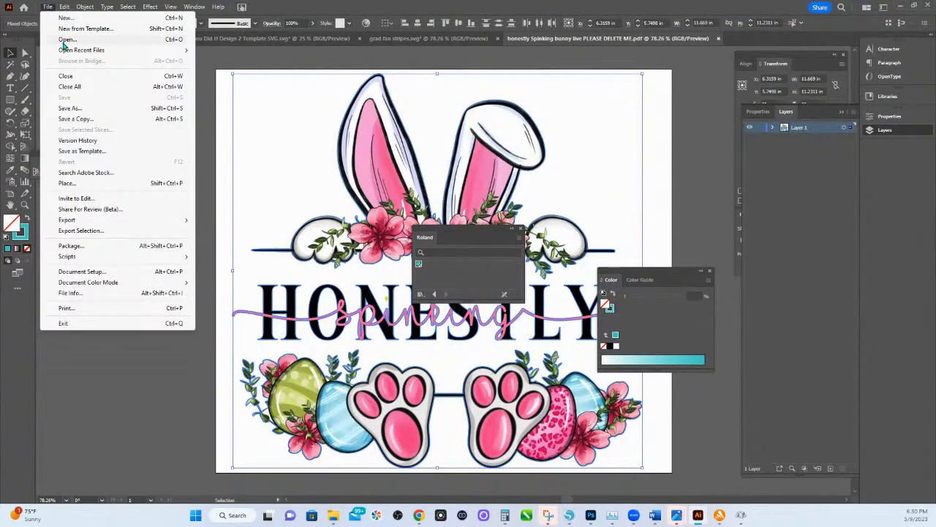
pyautogui.click(64, 38)
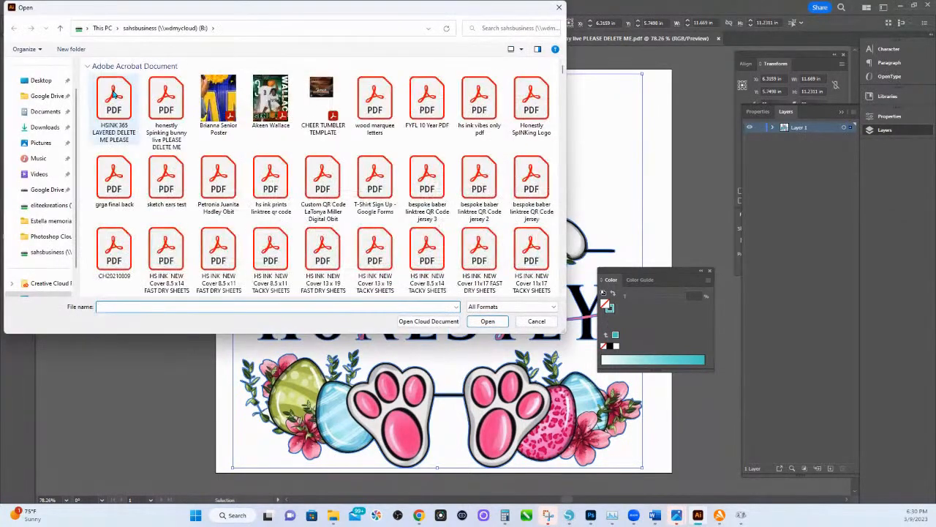
pyautogui.doubleClick(114, 94)
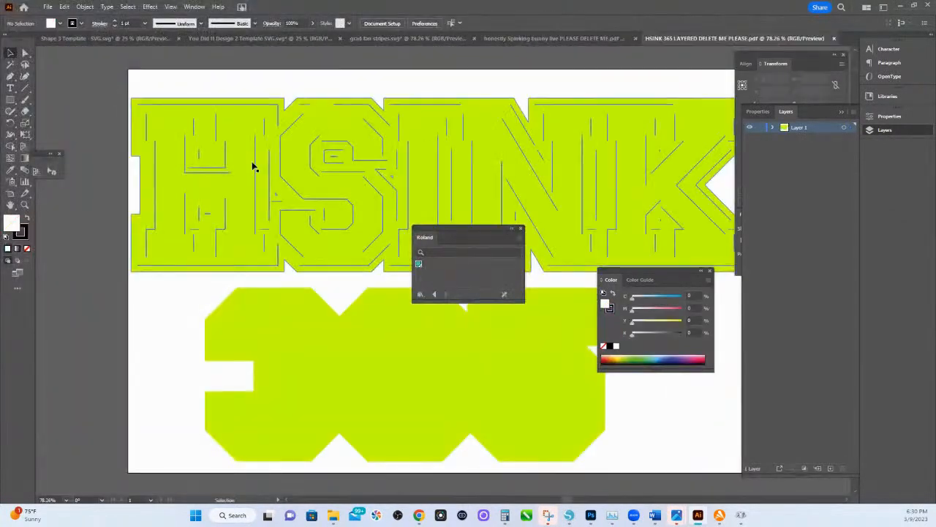
# Select both green silhouettes, apply the Roland CutContour swatch, and swap fill and stroke so it becomes an unfilled outline.
pyautogui.click(251, 160)
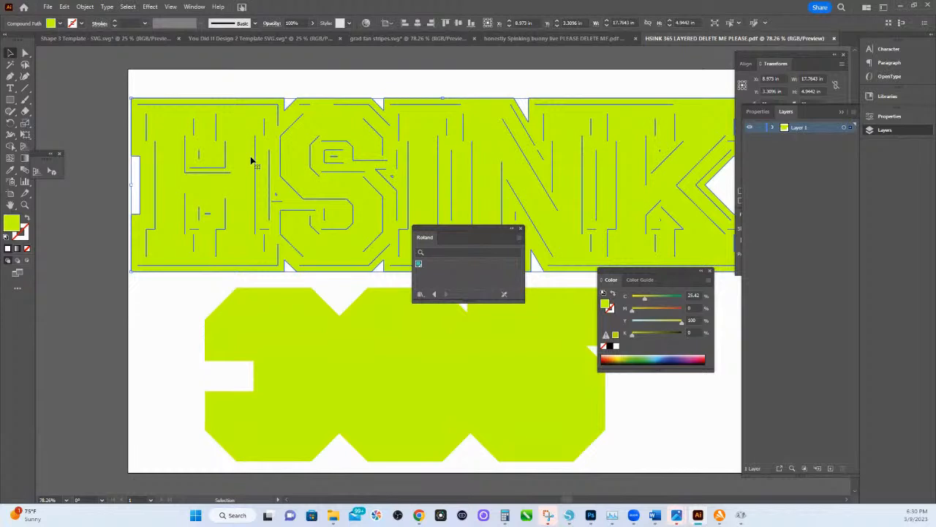
pyautogui.click(667, 415)
pyautogui.click(349, 182)
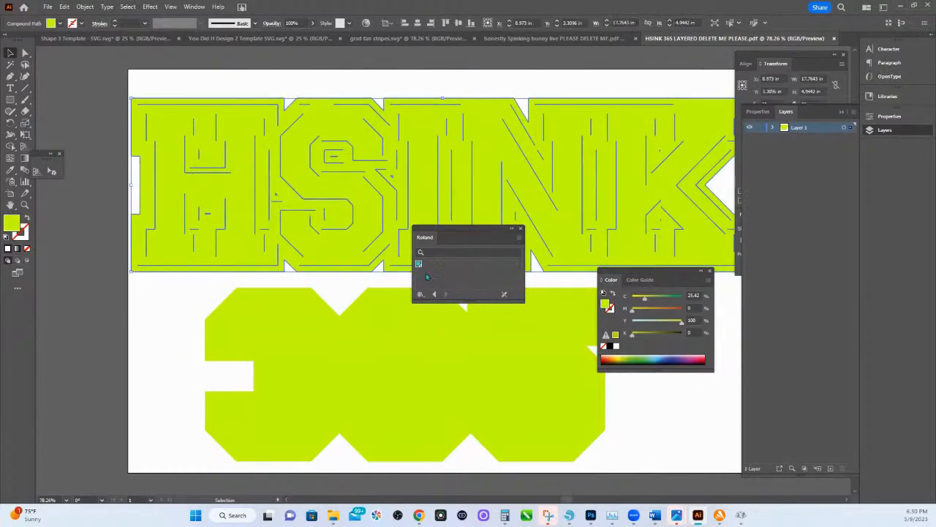
pyautogui.keyDown('shift'); pyautogui.click(382, 333); pyautogui.keyUp('shift')
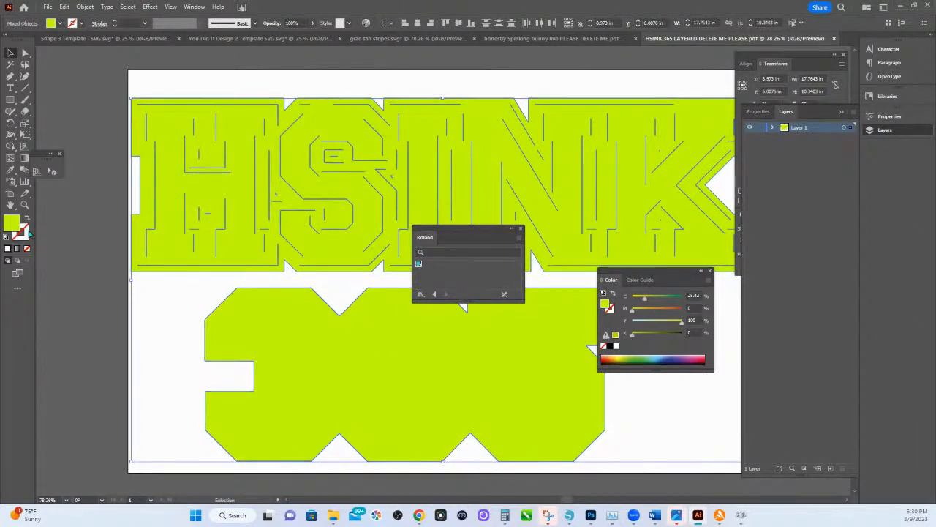
pyautogui.click(419, 264)
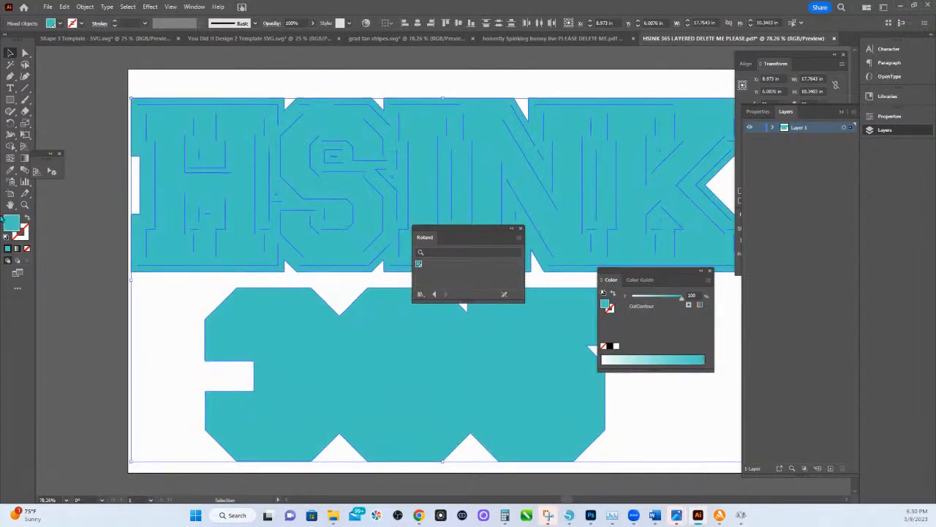
pyautogui.click(26, 219)
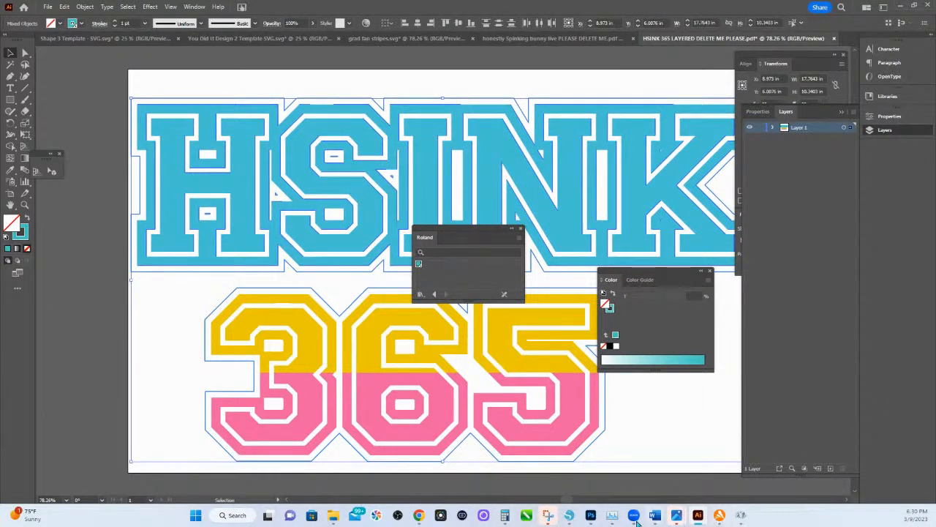
# Switch to Silhouette Studio, give the green silhouette a red line colour to check its cut lines, and delete it.
pyautogui.click(570, 515)
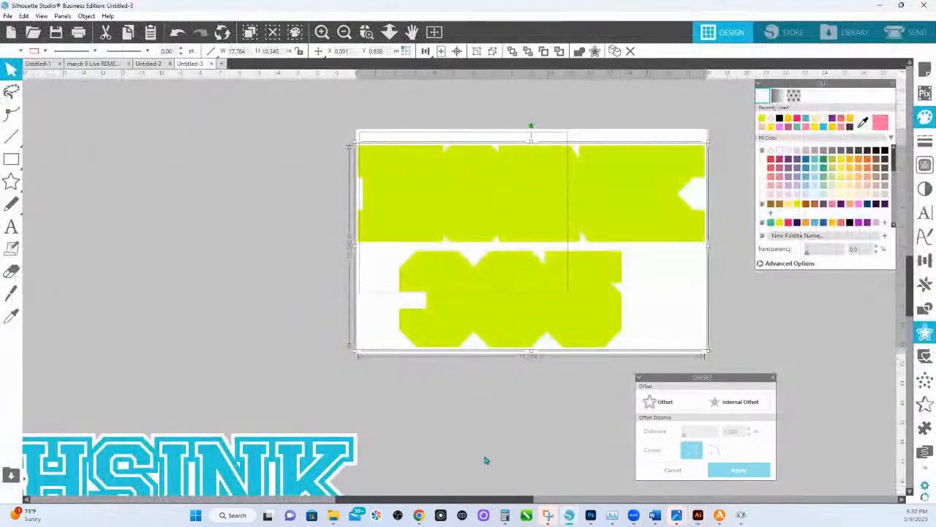
pyautogui.click(485, 460)
pyautogui.click(449, 176)
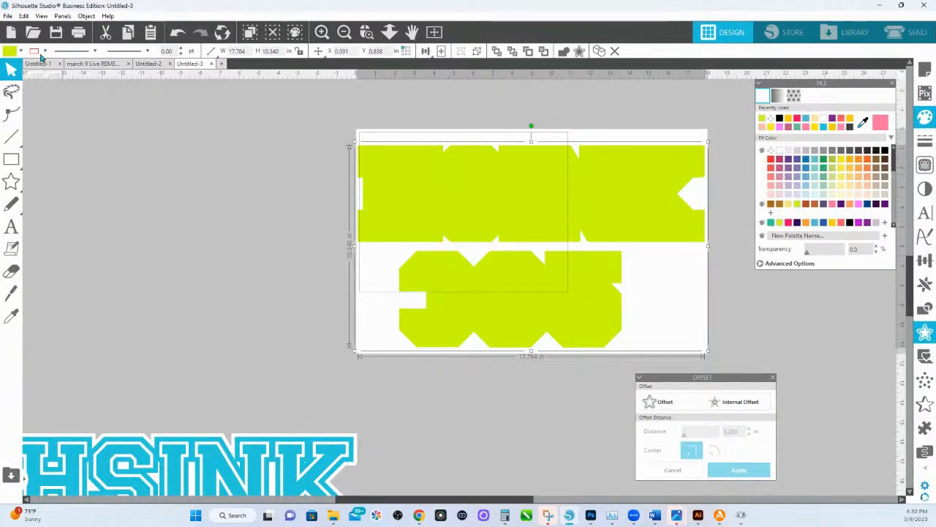
pyautogui.click(45, 51)
pyautogui.click(43, 97)
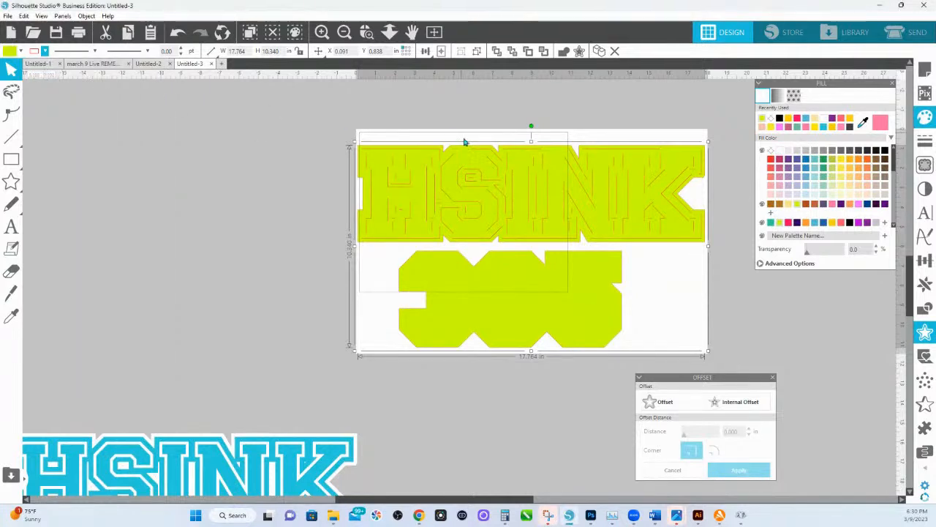
pyautogui.moveTo(457, 189); pyautogui.dragTo(493, 252)
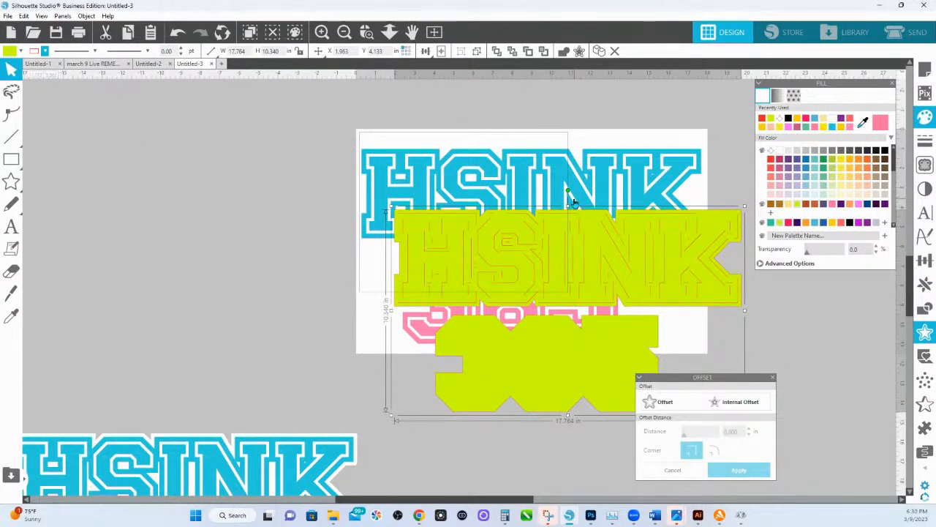
pyautogui.press('Delete')
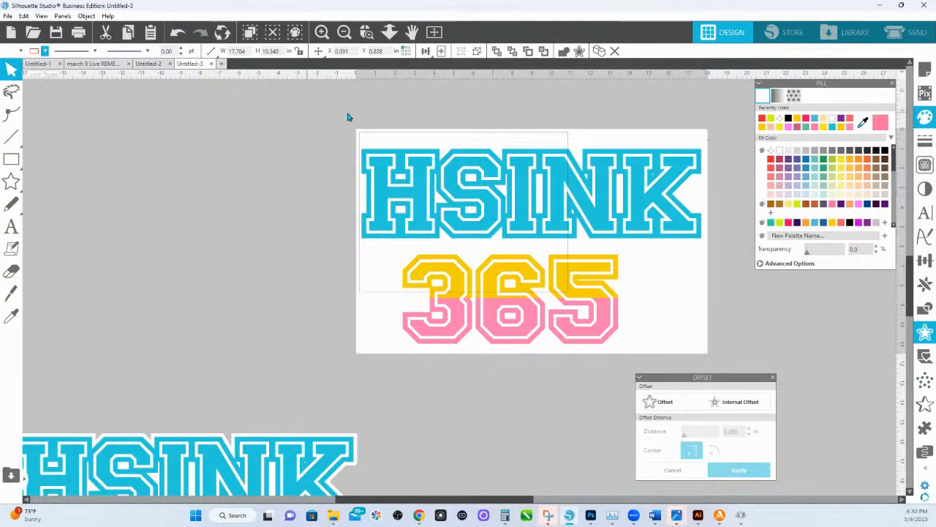
# Select the whole HSINK 365 design, move it off the page beside its edge, and ungroup it.
pyautogui.moveTo(308, 114); pyautogui.dragTo(744, 381)
pyautogui.moveTo(573, 159); pyautogui.dragTo(243, 155)
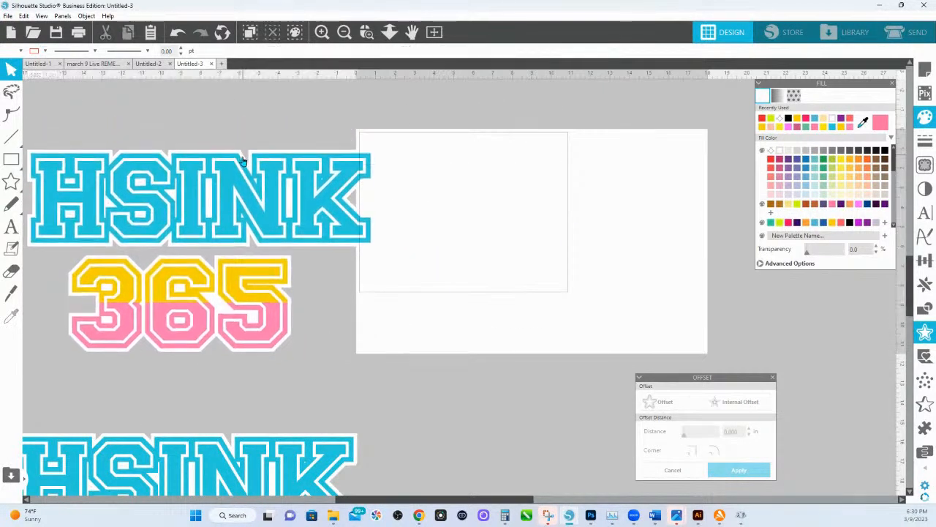
pyautogui.rightClick(244, 156)
pyautogui.click(278, 320)
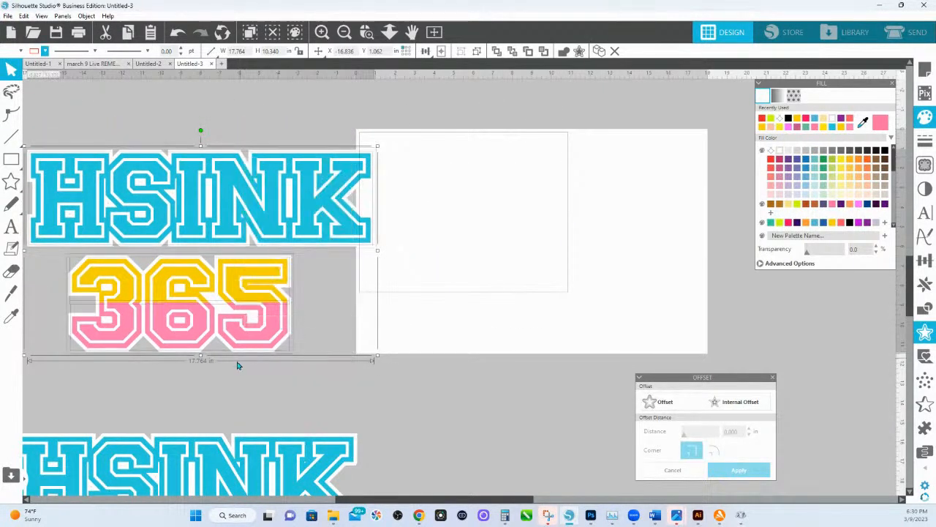
# Try moving the white HSINK border away from the blue lettering to inspect it, and undo the moves.
pyautogui.moveTo(214, 373); pyautogui.dragTo(365, 399)
pyautogui.click(282, 107)
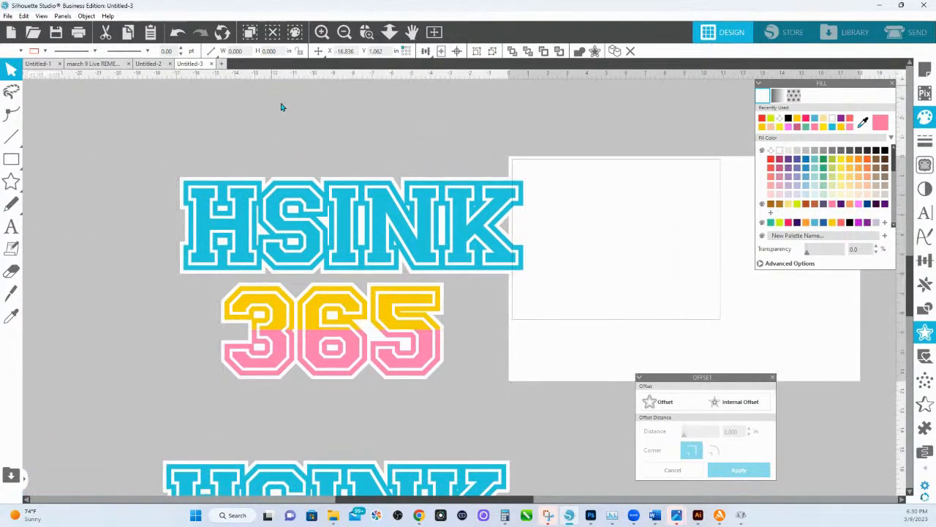
pyautogui.moveTo(363, 235); pyautogui.dragTo(357, 164)
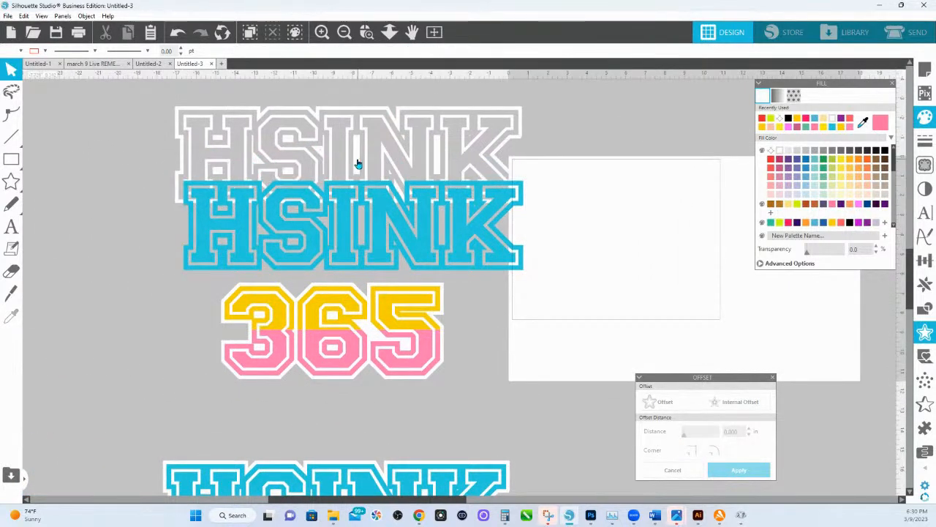
pyautogui.hotkey('ctrl', 'z')
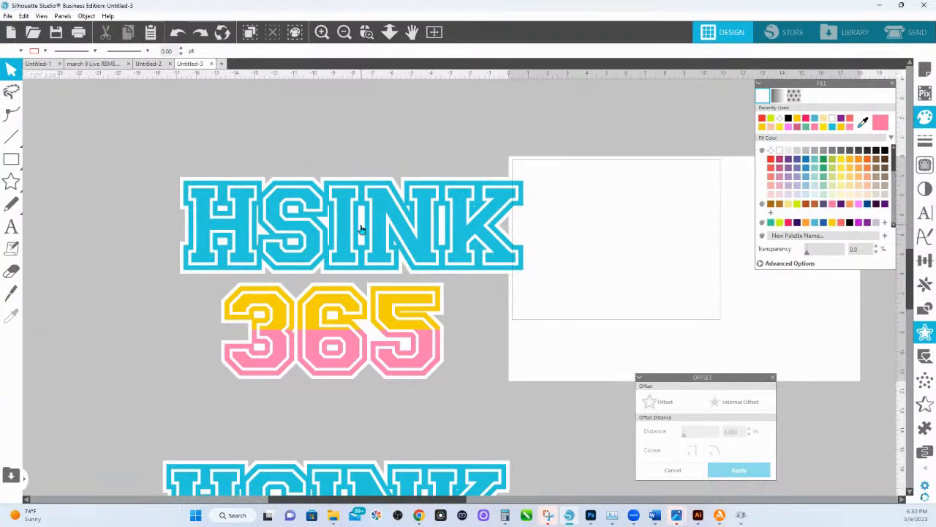
pyautogui.moveTo(360, 230); pyautogui.dragTo(338, 155)
pyautogui.click(337, 155)
pyautogui.hotkey('ctrl', 'z')
# Release the compound path of the white HSINK border and weld its pieces into one solid backing.
pyautogui.click(360, 222)
pyautogui.rightClick(359, 221)
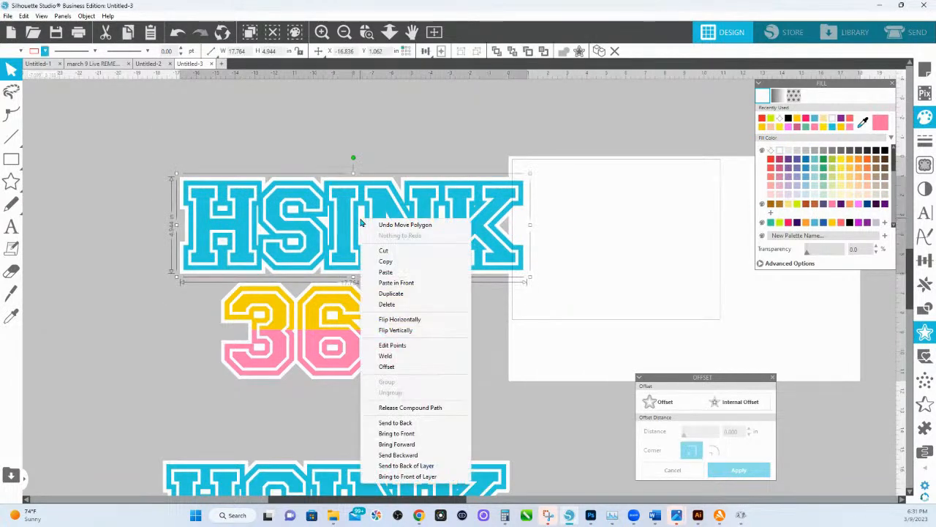
pyautogui.click(417, 406)
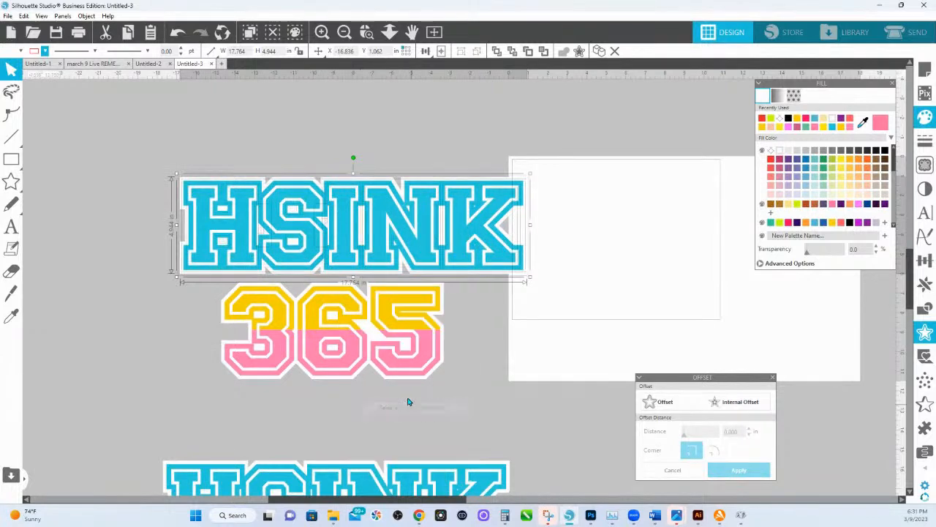
pyautogui.rightClick(361, 222)
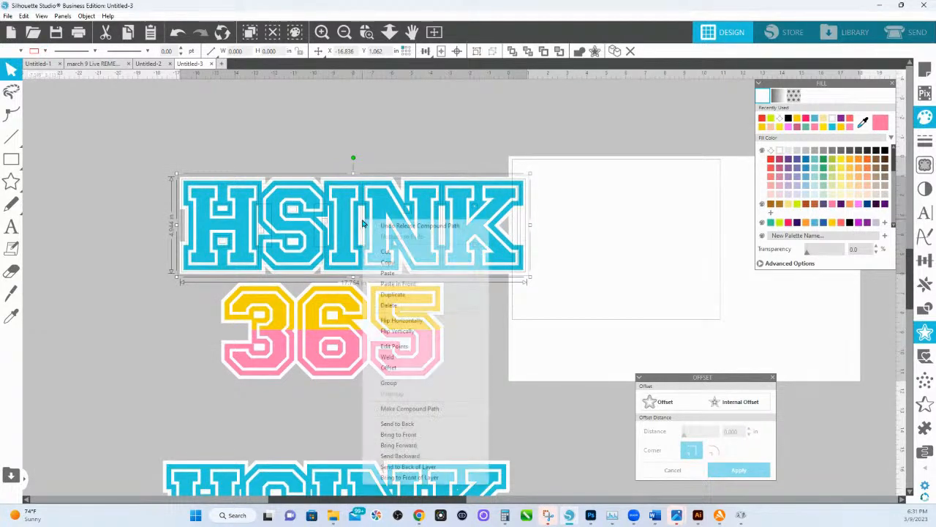
pyautogui.click(398, 357)
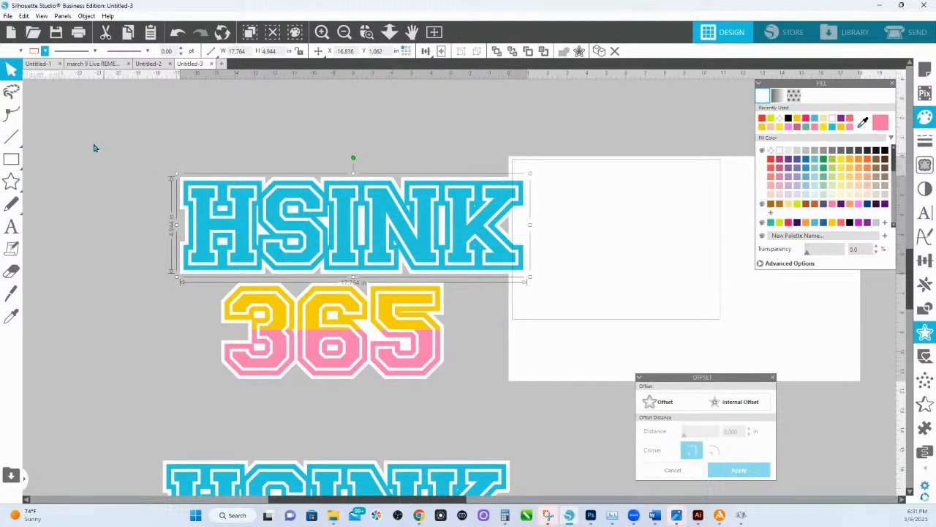
# Select all parts of the HSINK 365 design and group them.
pyautogui.moveTo(117, 131); pyautogui.dragTo(418, 277)
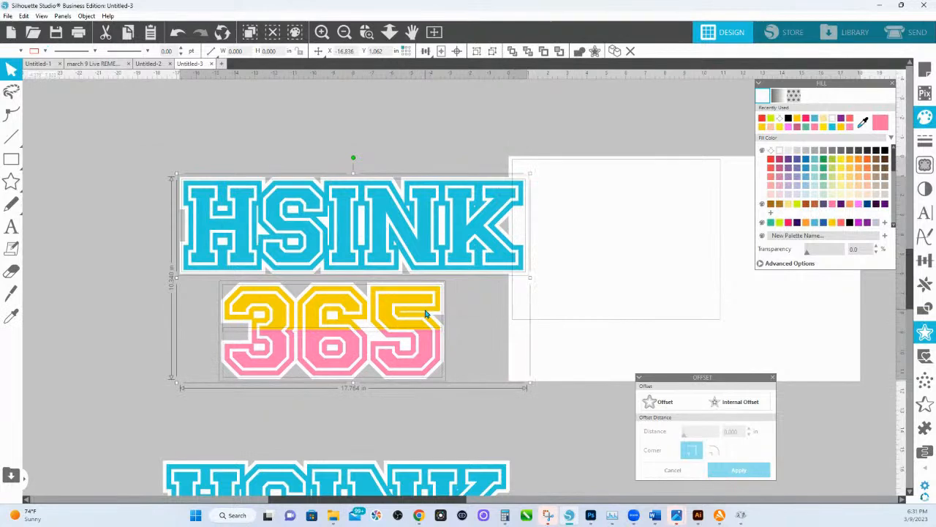
pyautogui.rightClick(427, 315)
pyautogui.click(450, 188)
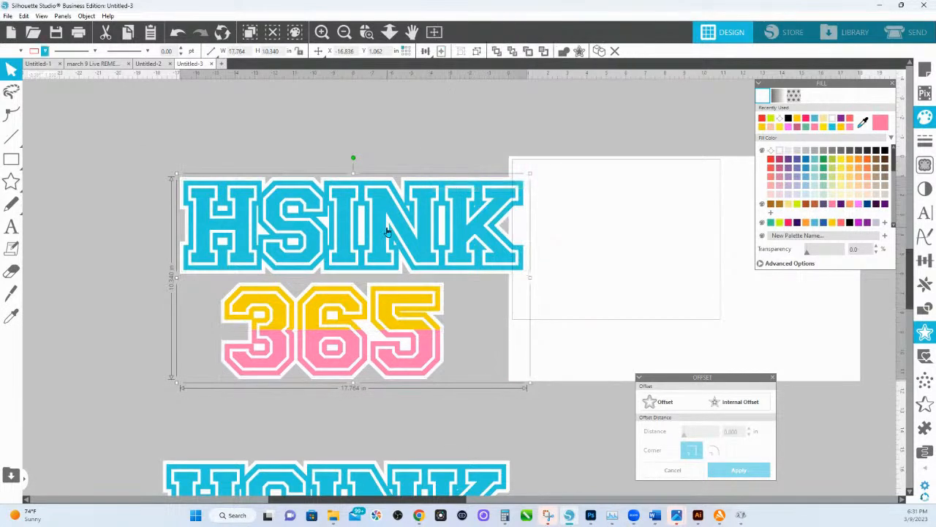
# Paste a copy of the grouped design in front of the original and fill it with lime green.
pyautogui.rightClick(386, 230)
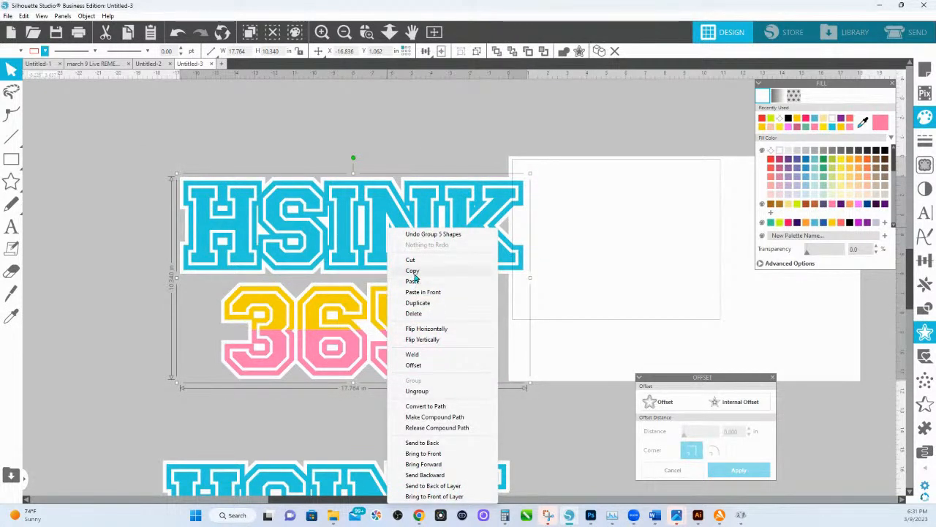
pyautogui.click(412, 271)
pyautogui.rightClick(408, 249)
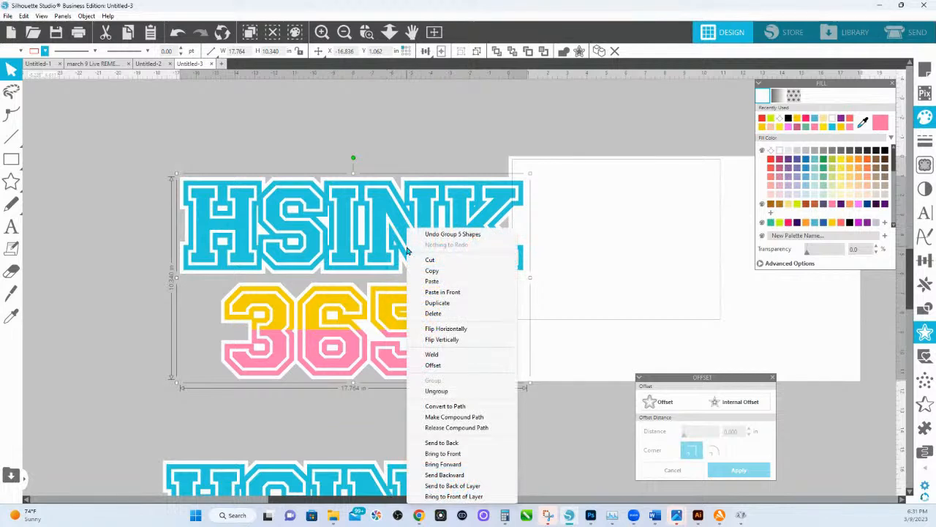
pyautogui.click(439, 292)
pyautogui.click(771, 119)
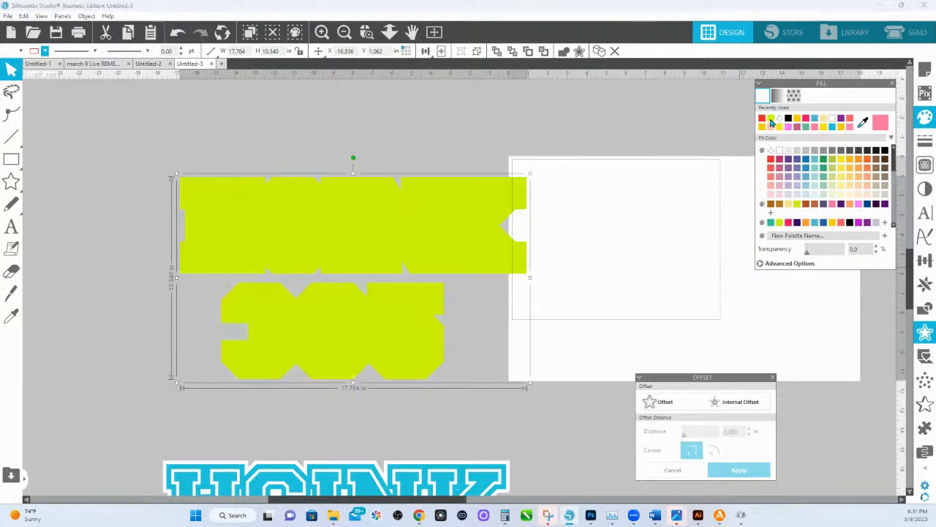
# Weld the green copy into solid silhouettes and make them a compound path.
pyautogui.rightClick(401, 220)
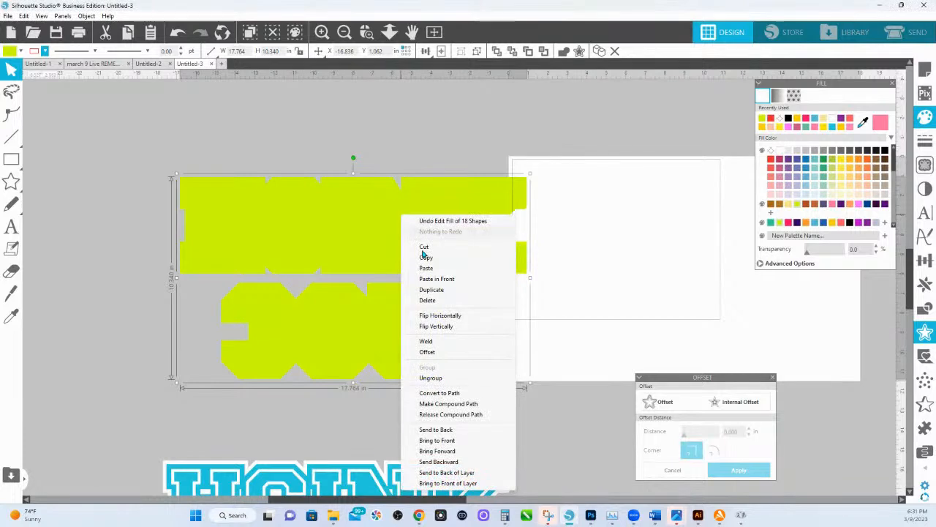
pyautogui.click(441, 341)
pyautogui.rightClick(414, 254)
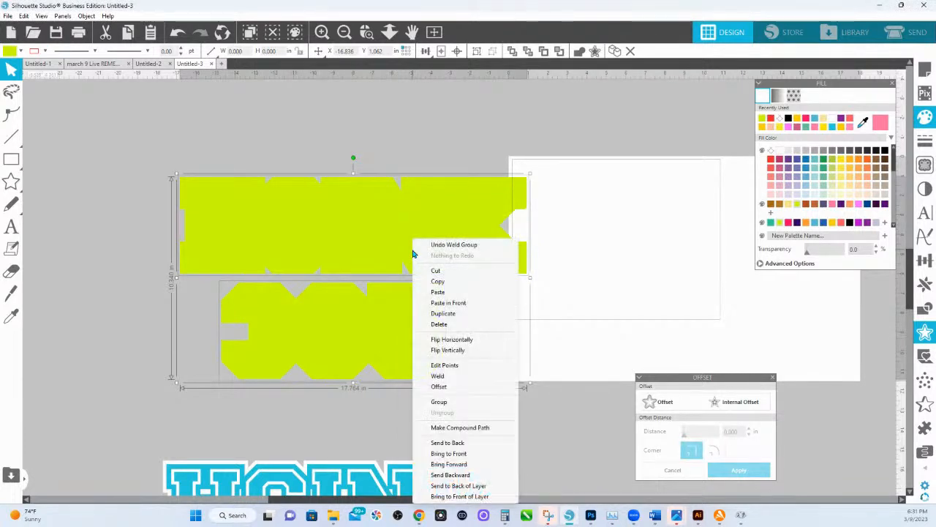
pyautogui.click(468, 428)
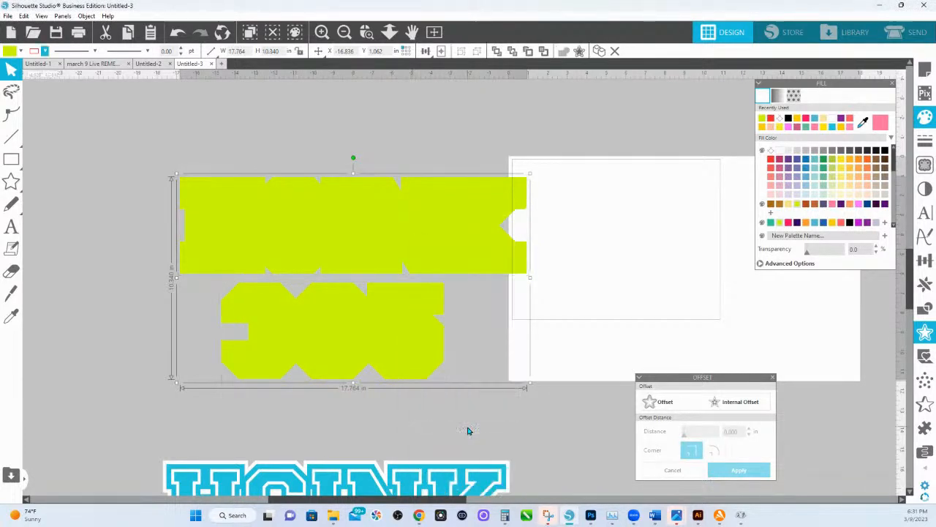
# Move the green silhouette together with the design beneath it onto the page, within the page's width.
pyautogui.moveTo(312, 211); pyautogui.dragTo(644, 205)
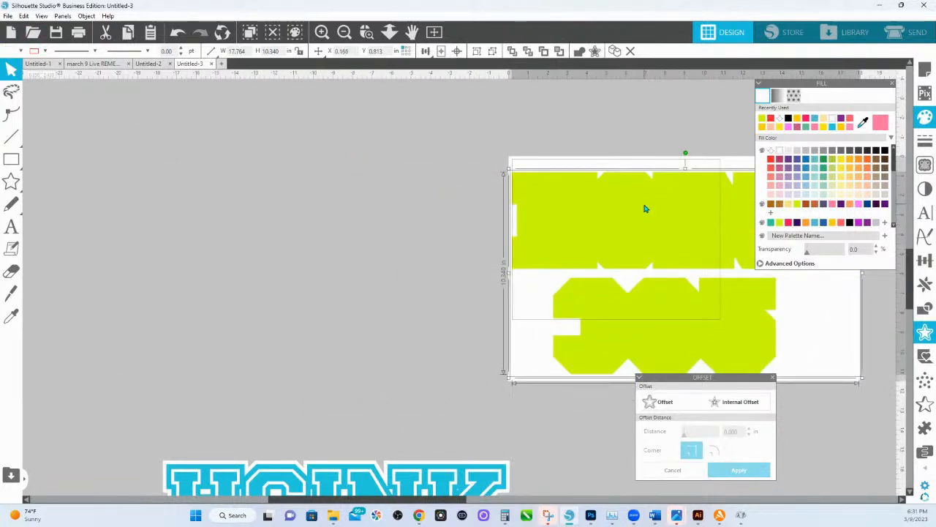
pyautogui.press('space')
pyautogui.moveTo(437, 282); pyautogui.dragTo(293, 259)
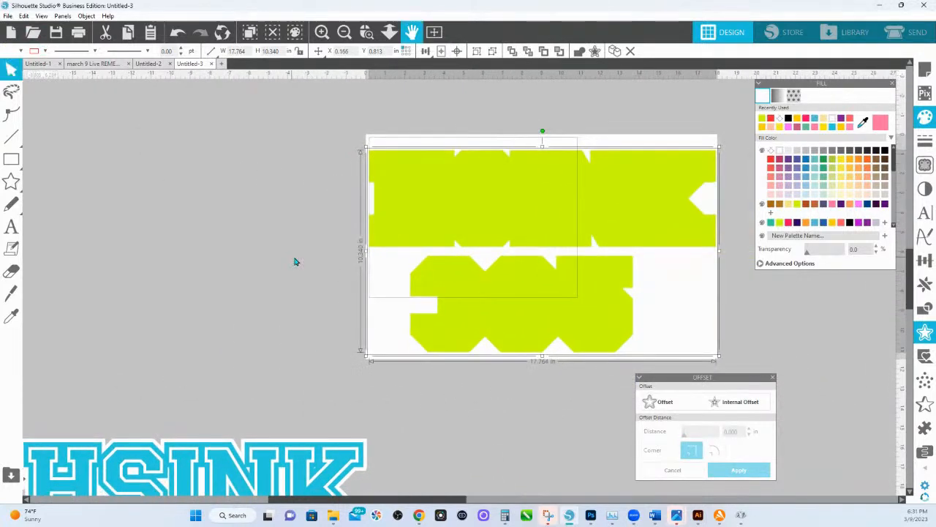
# Save the project as a Portable Document Format file, overwriting HSINK 365 LAYERED DELETE ME PLEASE.
pyautogui.click(8, 15)
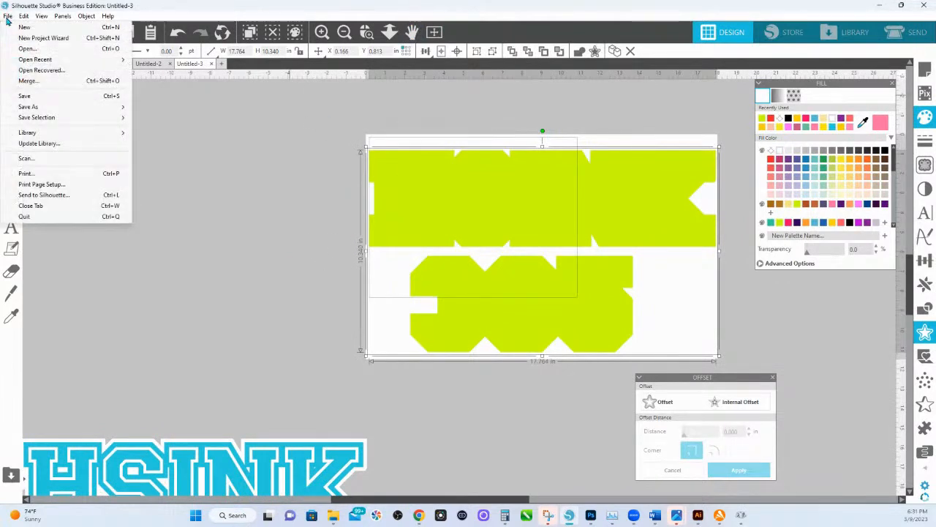
pyautogui.moveTo(40, 107)
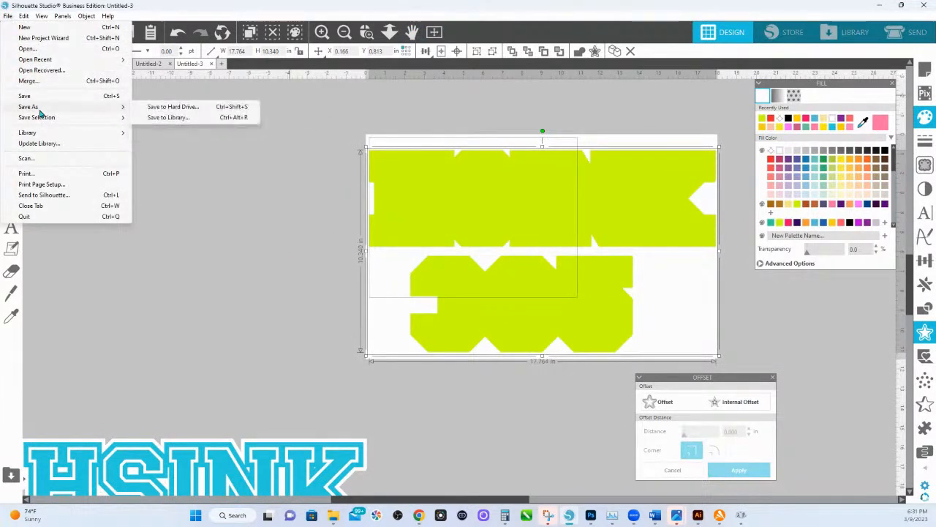
pyautogui.click(163, 107)
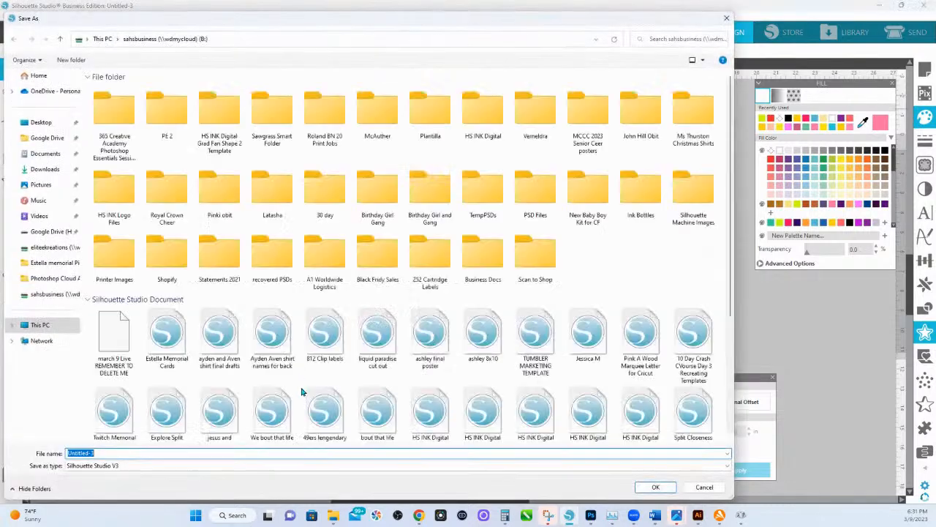
pyautogui.click(95, 466)
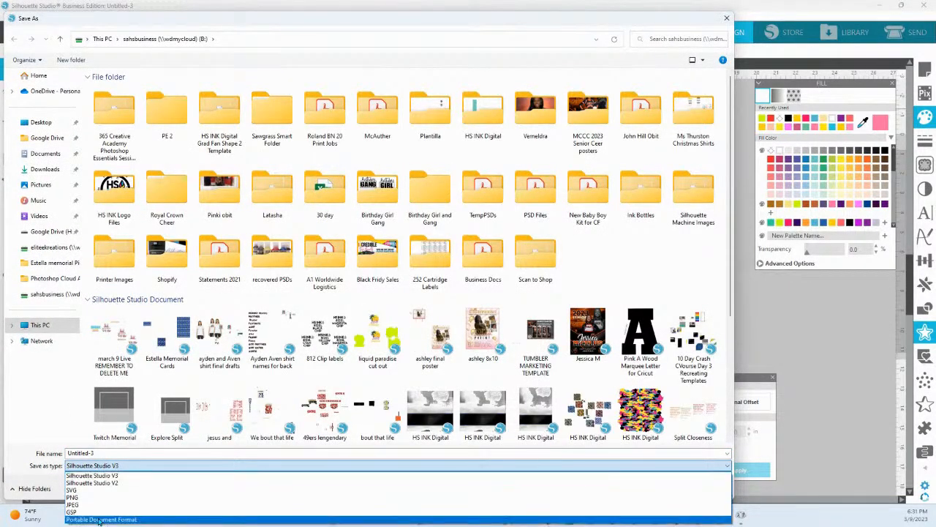
pyautogui.click(99, 520)
pyautogui.click(114, 131)
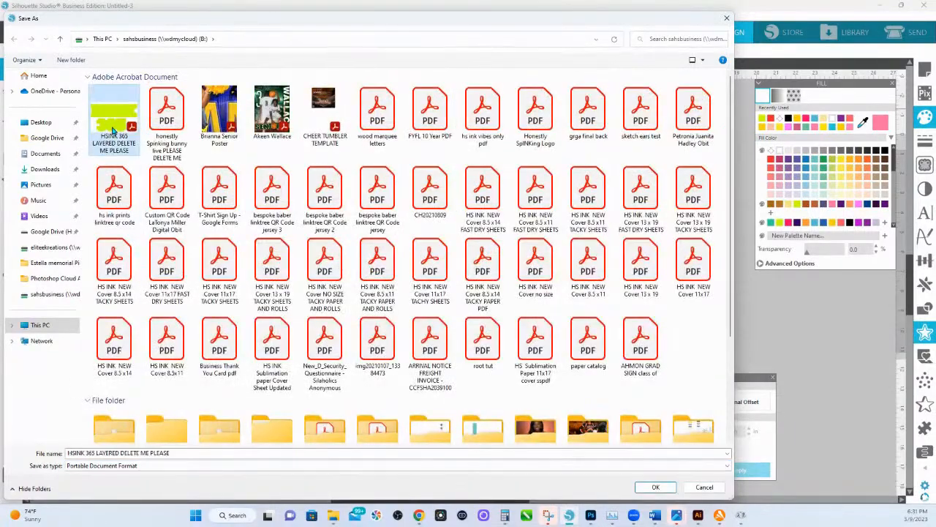
pyautogui.click(655, 487)
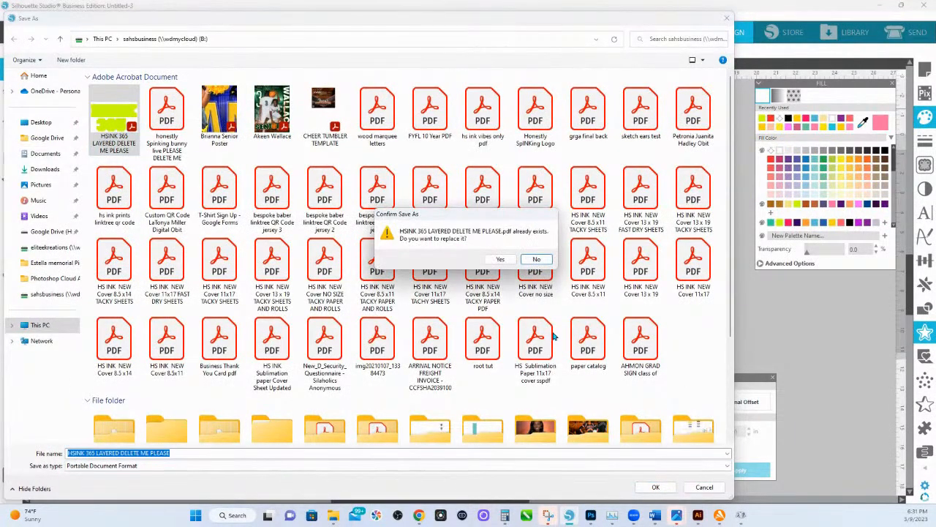
pyautogui.click(501, 259)
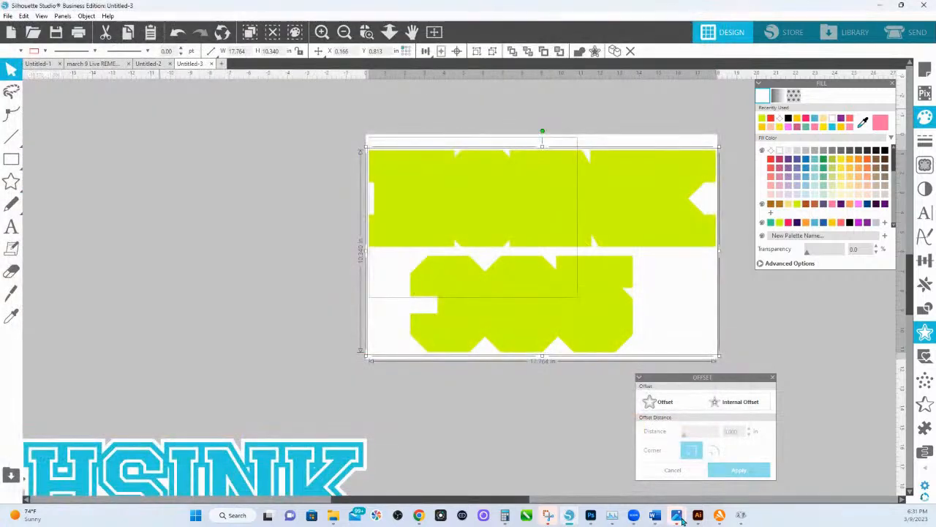
# Switch to Illustrator, close the old HSINK 365 PDF without saving, and open the re-exported HSINK 365 LAYERED DELETE ME PLEASE PDF.
pyautogui.click(698, 515)
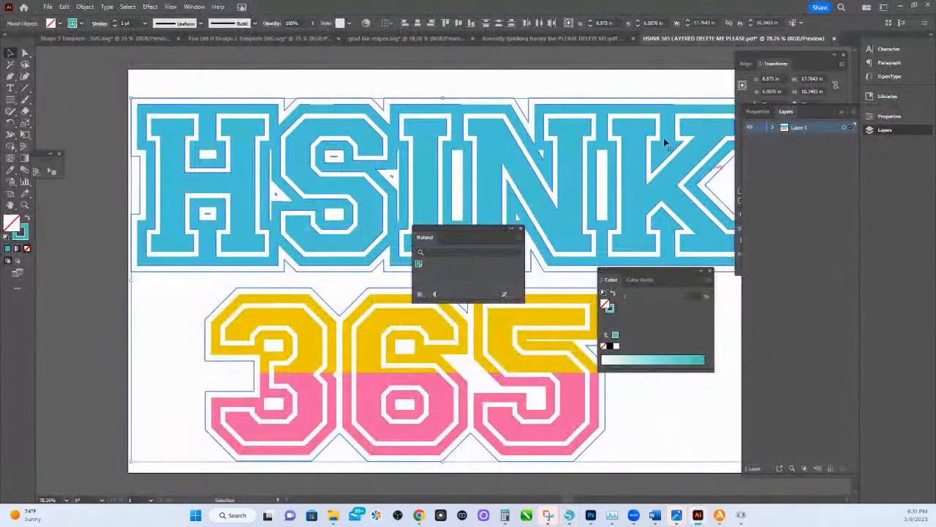
pyautogui.click(834, 38)
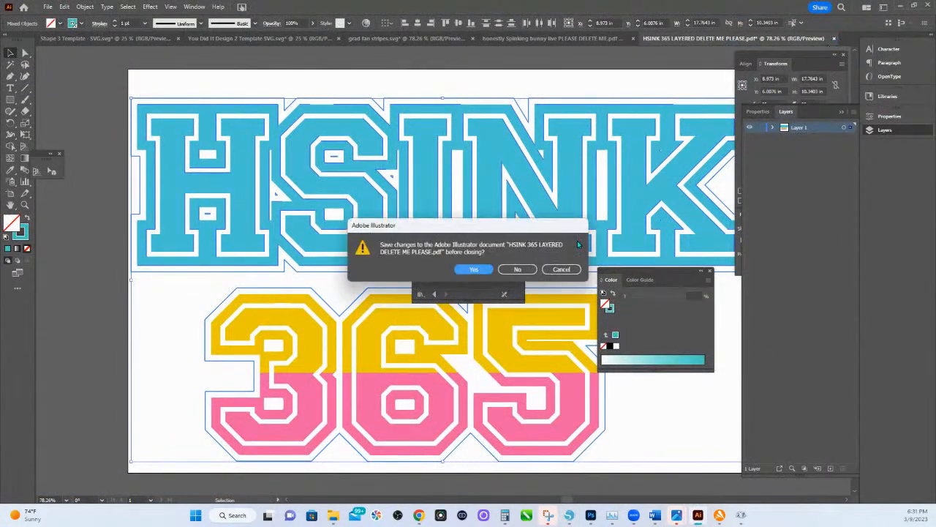
pyautogui.click(518, 269)
pyautogui.click(47, 7)
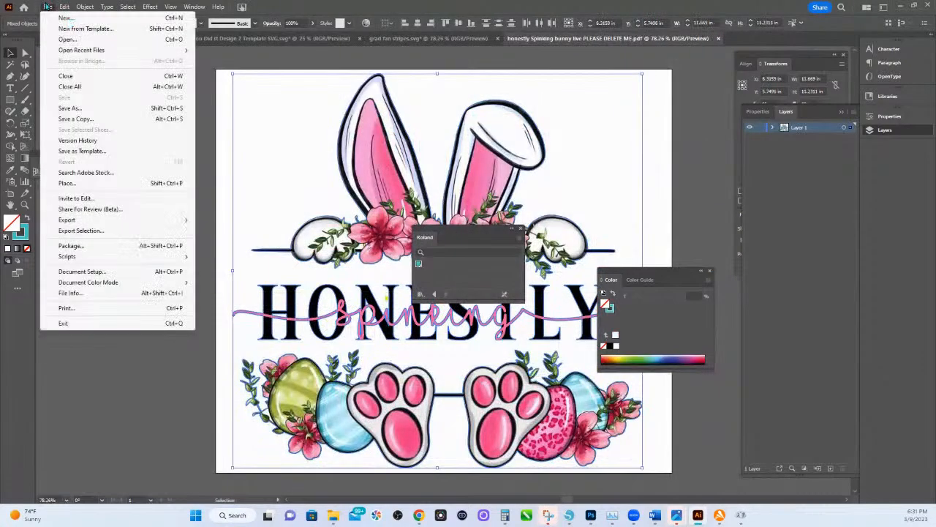
pyautogui.click(68, 40)
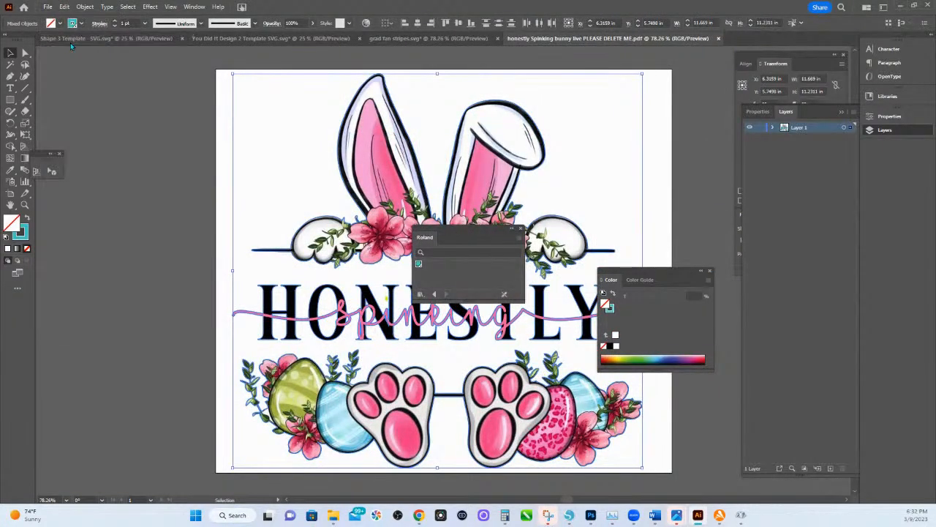
pyautogui.doubleClick(113, 106)
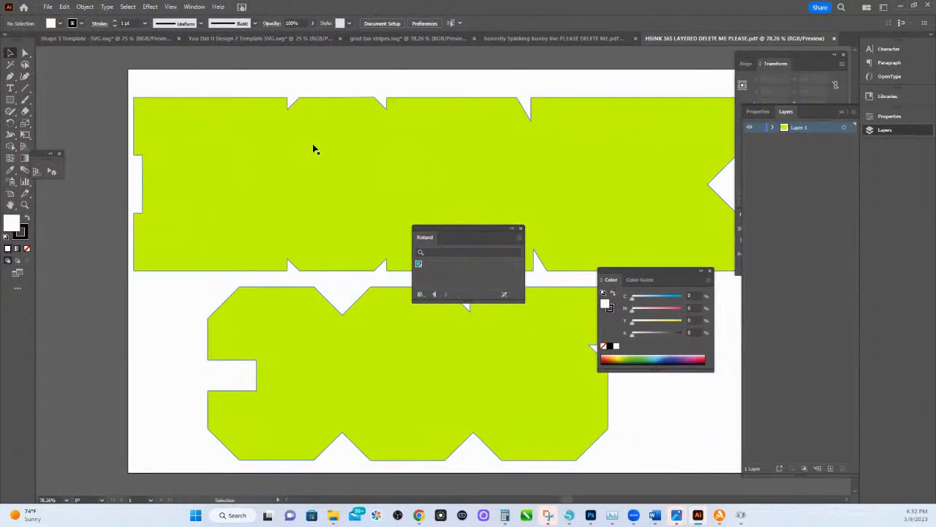
# Give the green silhouette a Roland CutContour stroke with no fill, and save the PDF.
pyautogui.click(189, 136)
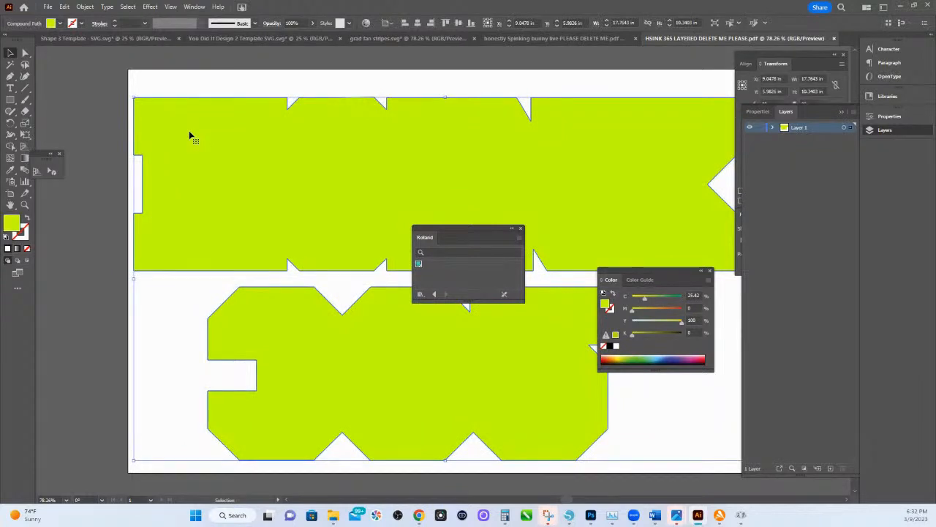
pyautogui.click(419, 264)
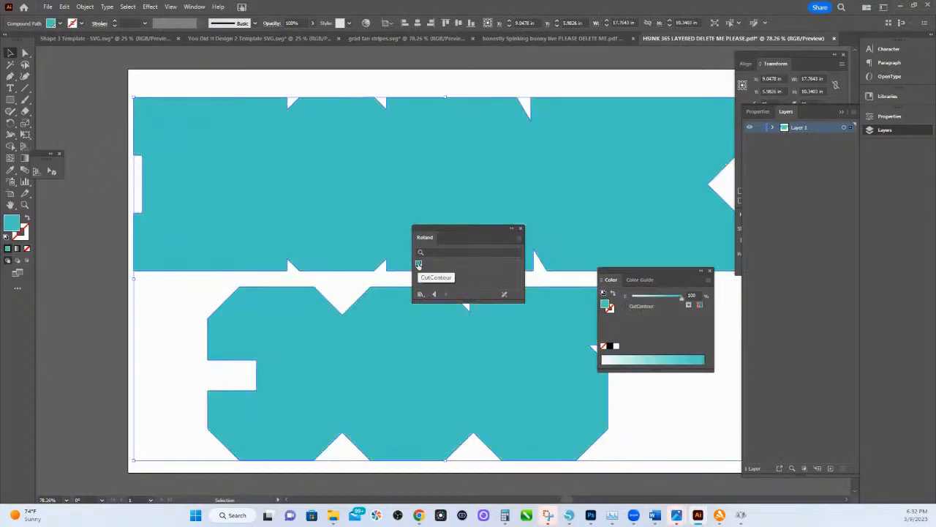
pyautogui.click(27, 219)
pyautogui.click(47, 6)
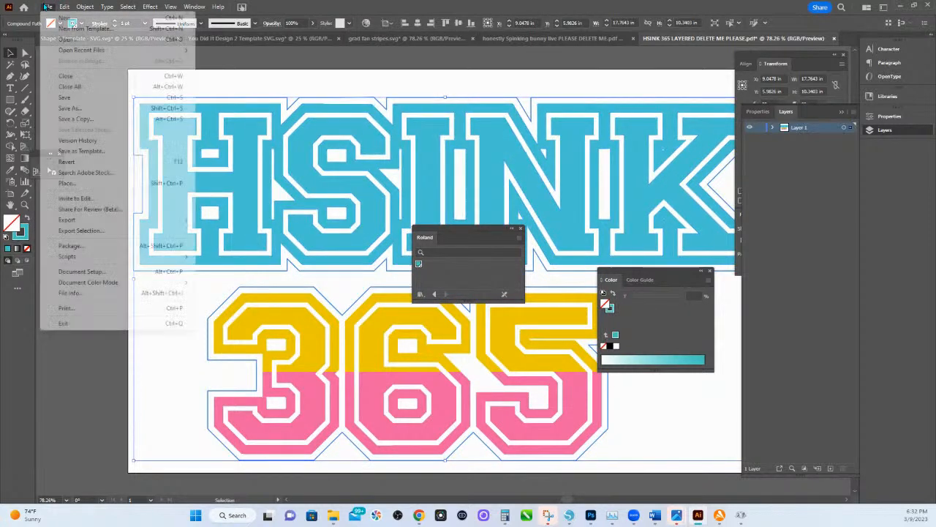
pyautogui.click(67, 98)
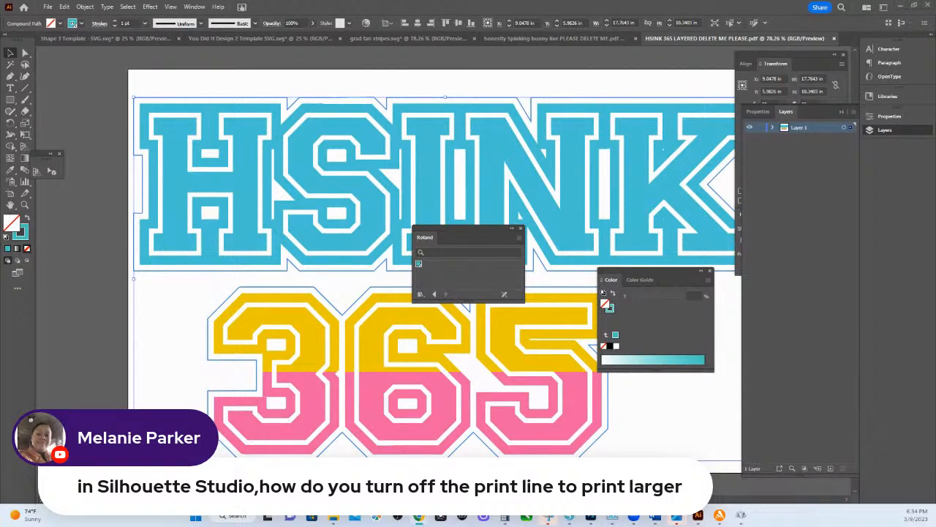
# Switch to Silhouette Studio and set the page size to 13 in wide by 19 in high.
pyautogui.click(570, 520)
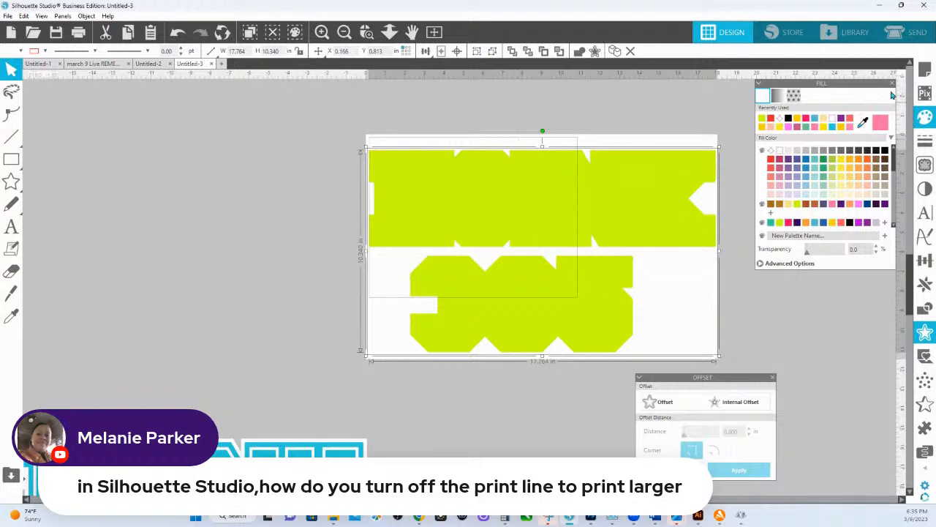
pyautogui.click(925, 69)
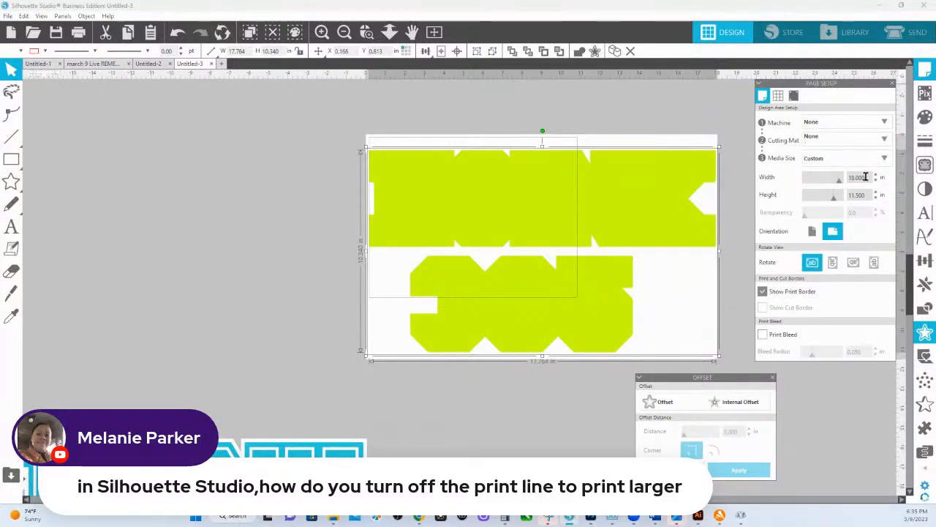
pyautogui.moveTo(867, 177); pyautogui.dragTo(805, 180)
pyautogui.write('13')
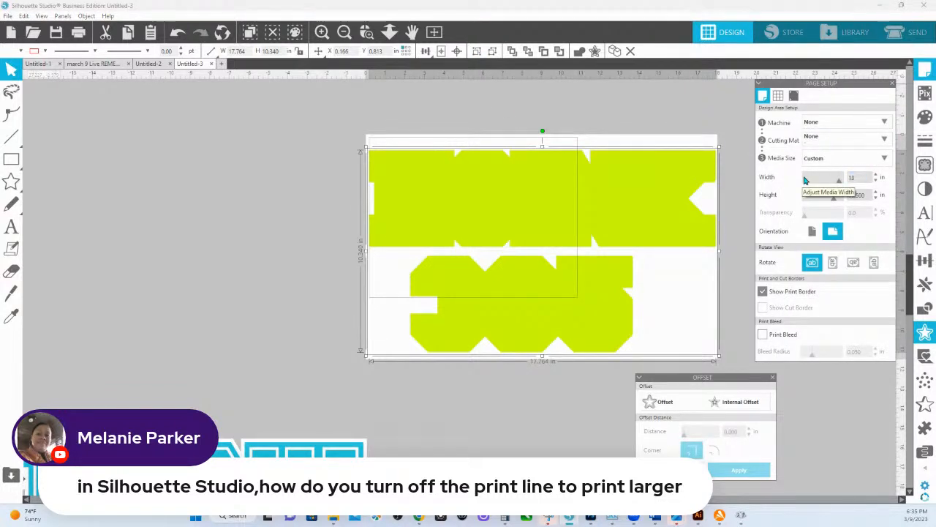
pyautogui.press('Tab')
pyautogui.write('13')
pyautogui.press('Tab')
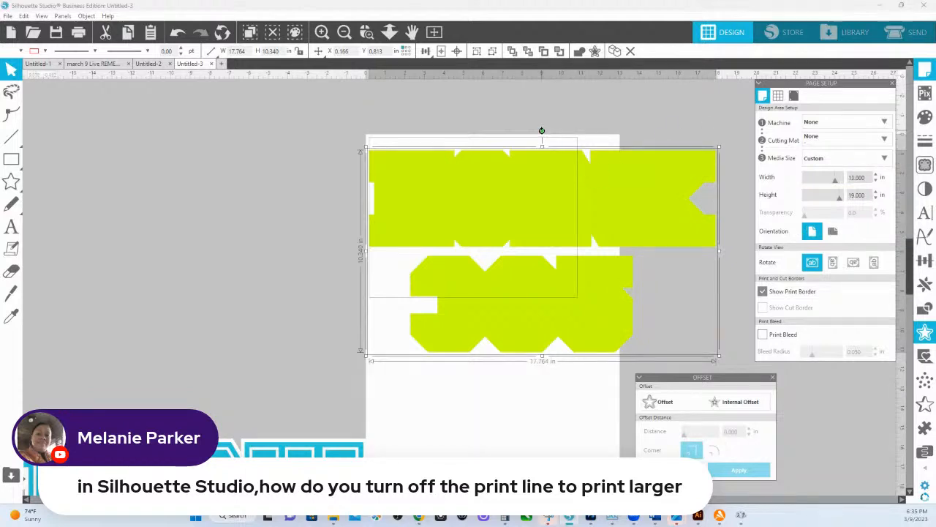
# Rotate the silhouette and design 90 degrees clockwise, and move the green silhouette and the spare HSINK copy clear of the page.
pyautogui.moveTo(541, 130); pyautogui.dragTo(618, 257)
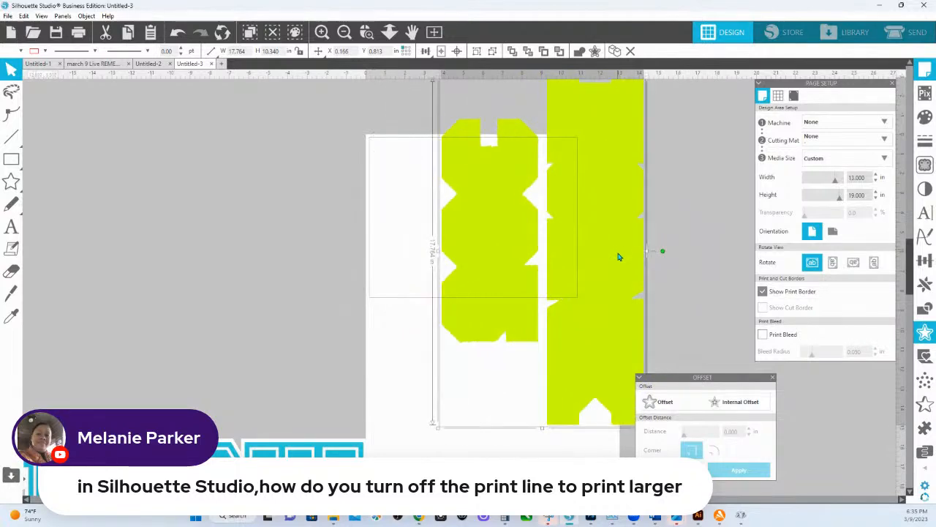
pyautogui.moveTo(610, 168); pyautogui.dragTo(176, 221)
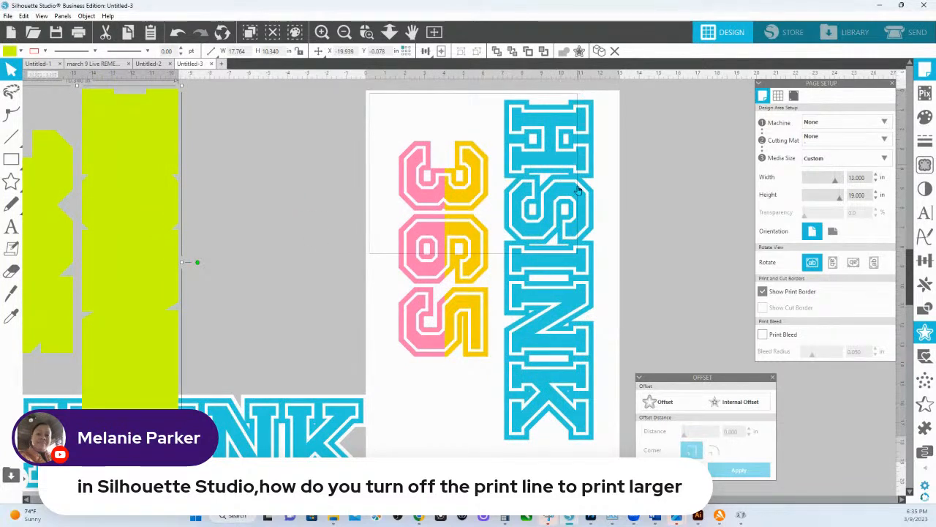
pyautogui.click(338, 448)
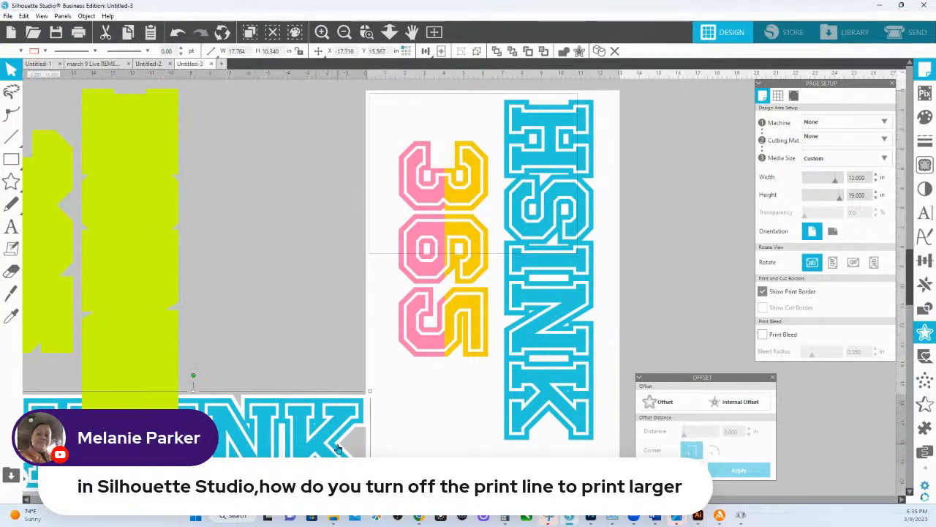
pyautogui.moveTo(338, 448); pyautogui.dragTo(291, 452)
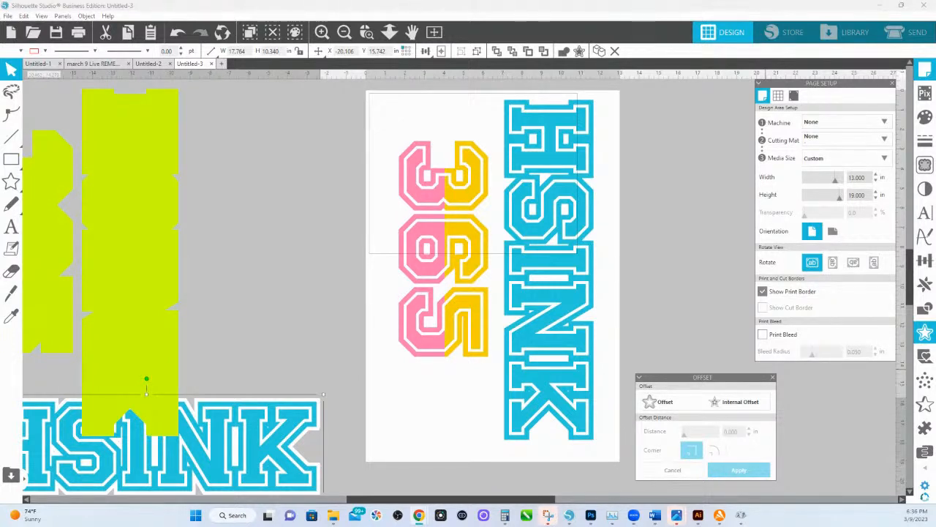
# Start printing the current page and choose the Epson WF-7720 Series HQ printer.
pyautogui.click(8, 16)
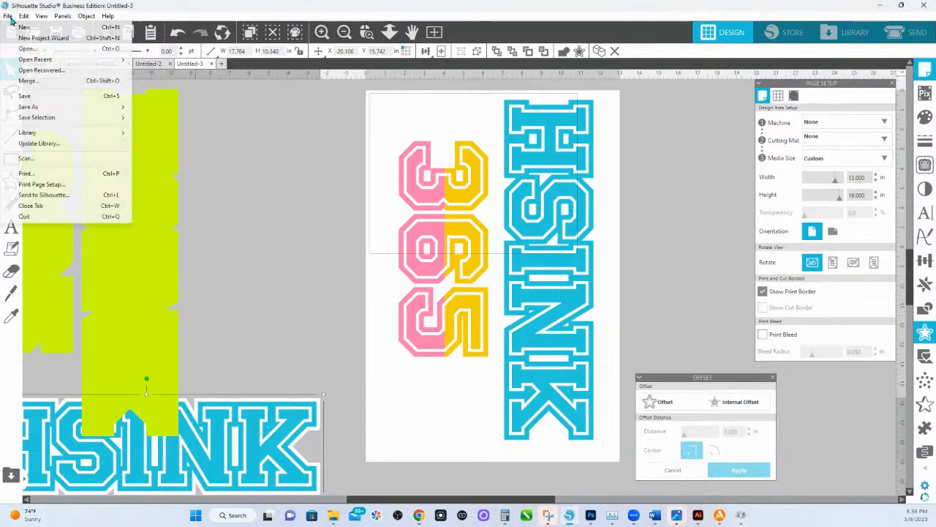
pyautogui.click(26, 174)
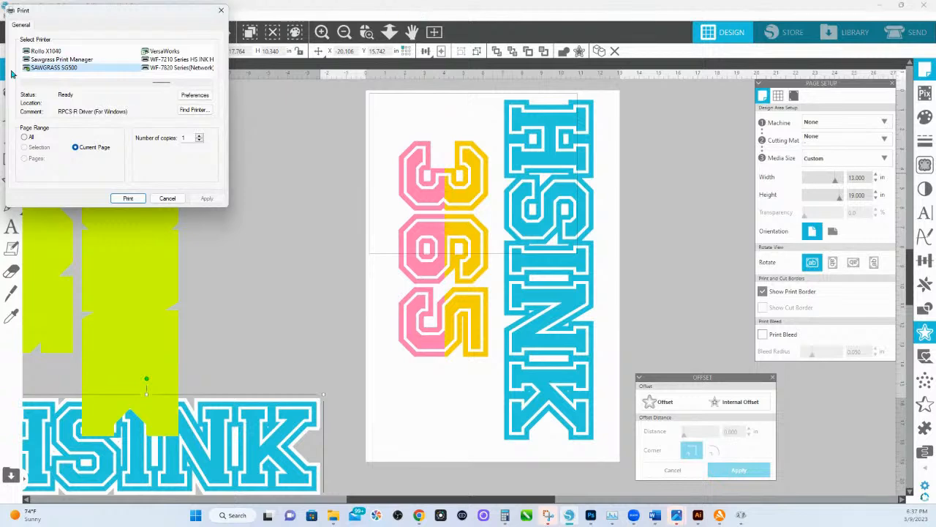
pyautogui.click(205, 64)
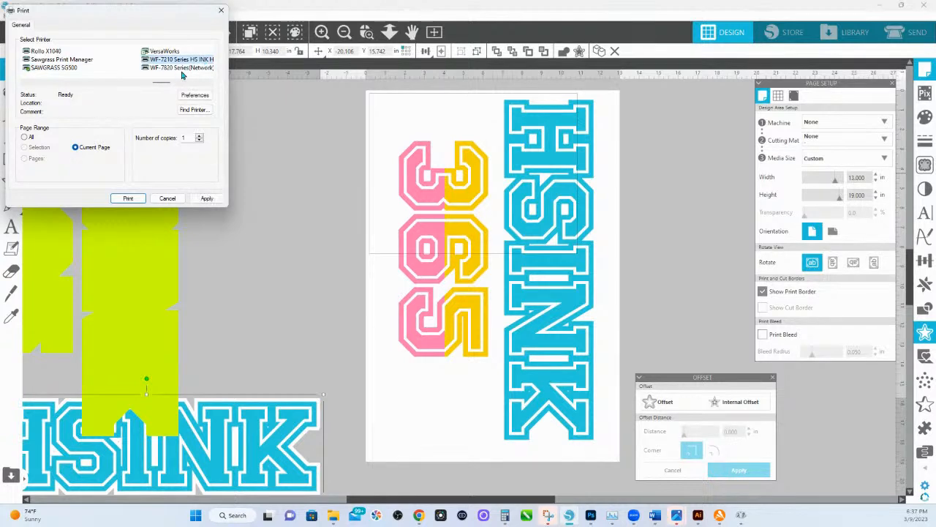
pyautogui.click(210, 84)
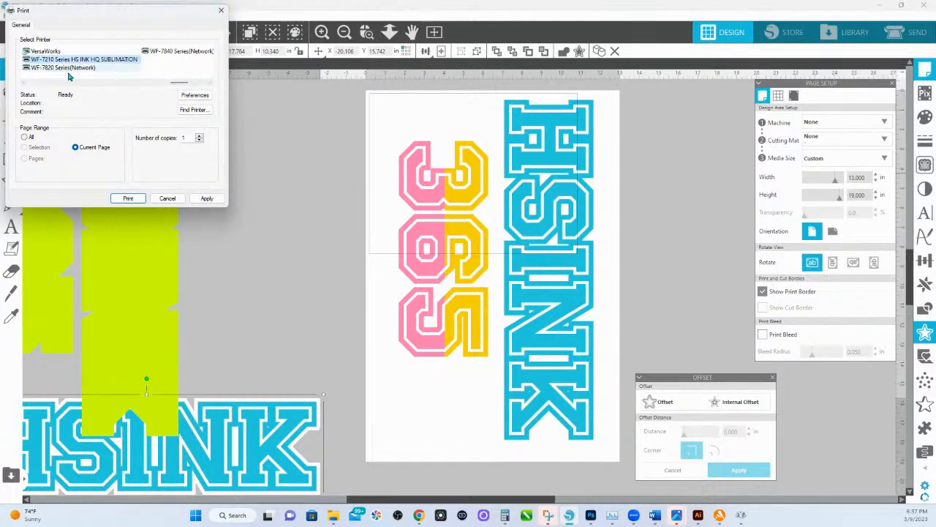
pyautogui.click(24, 85)
pyautogui.click(25, 84)
pyautogui.click(24, 85)
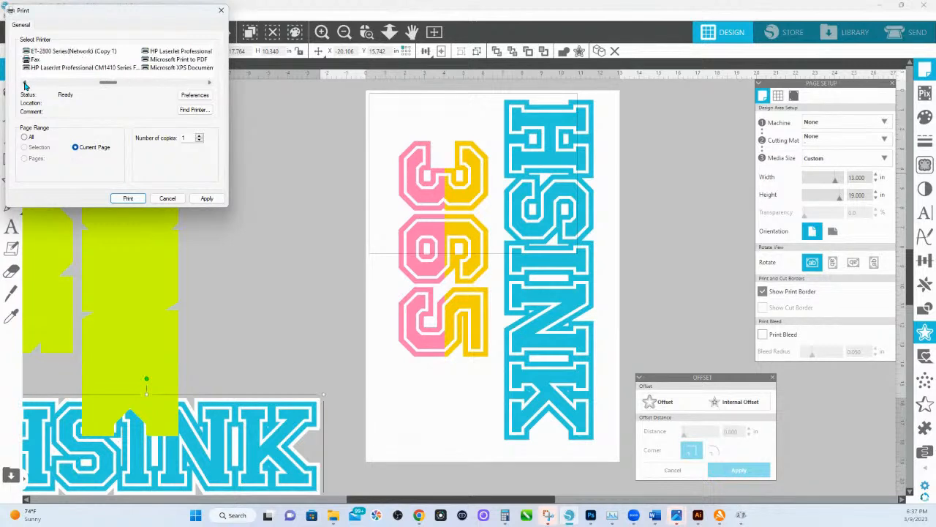
pyautogui.click(25, 85)
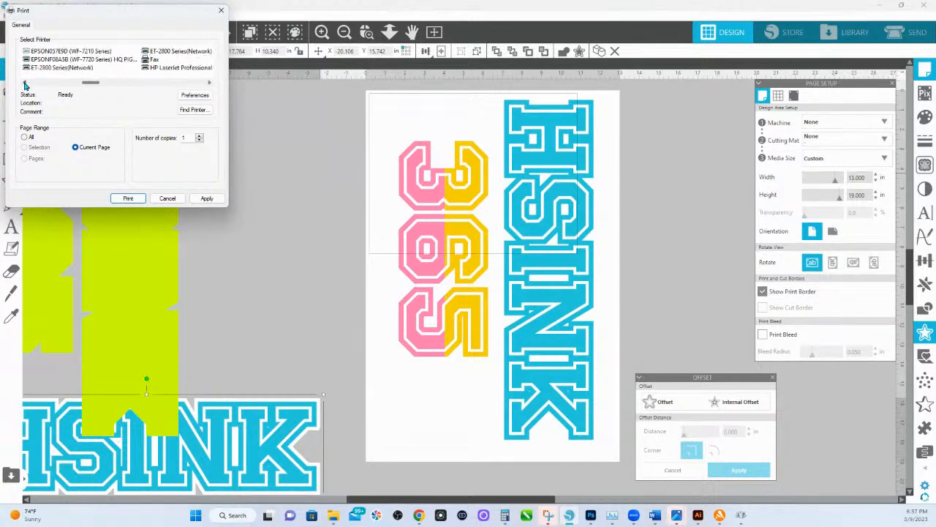
pyautogui.click(107, 60)
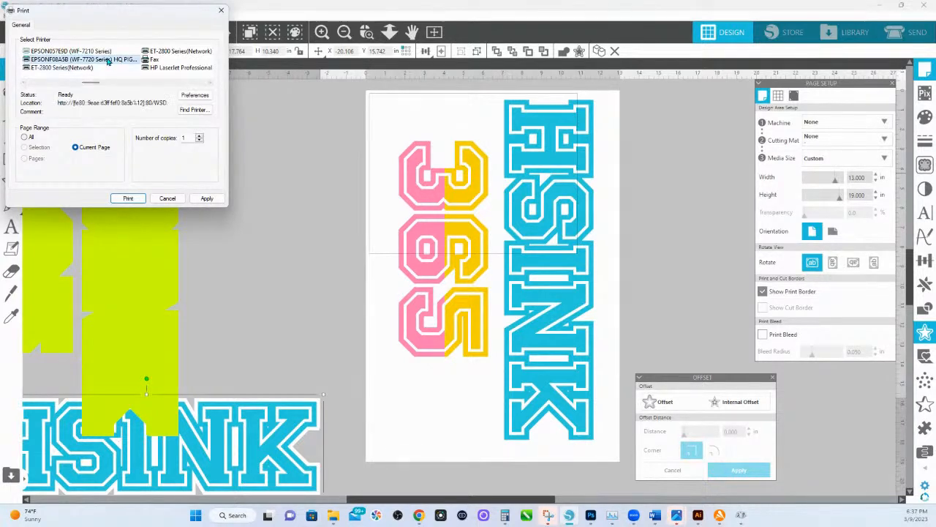
# Choose the 13x19 HQPP Q -5 preset in the Epson printer's preferences and print the current page.
pyautogui.click(189, 99)
pyautogui.click(192, 96)
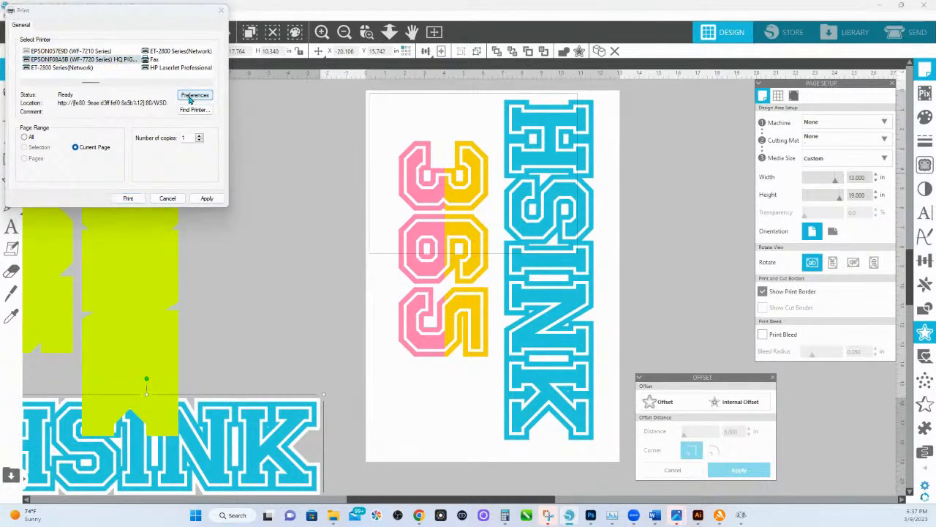
pyautogui.scroll(-5, 110, 162)
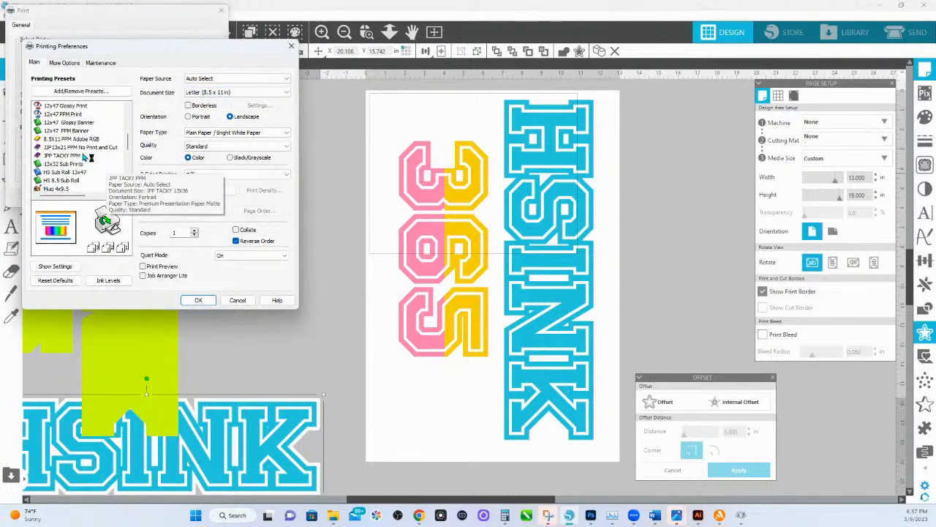
pyautogui.scroll(-3, 82, 154)
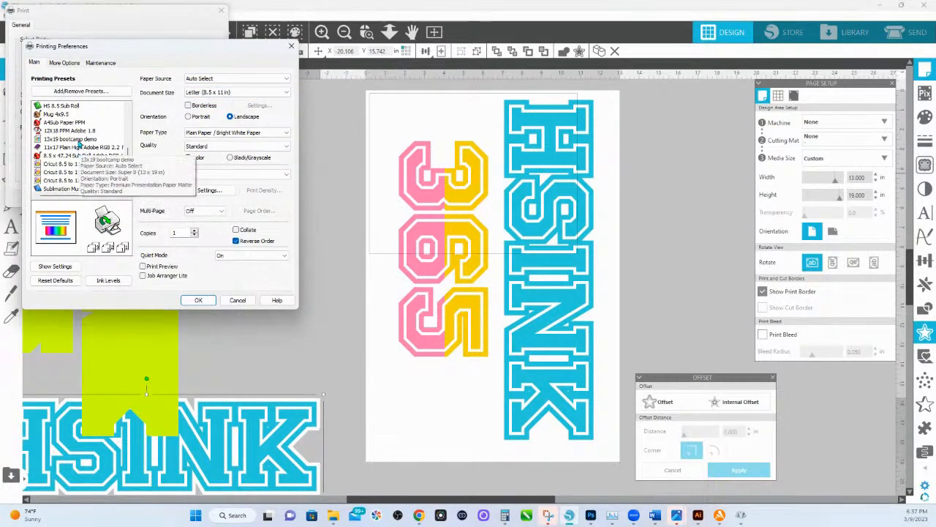
pyautogui.click(78, 139)
pyautogui.scroll(-3, 79, 144)
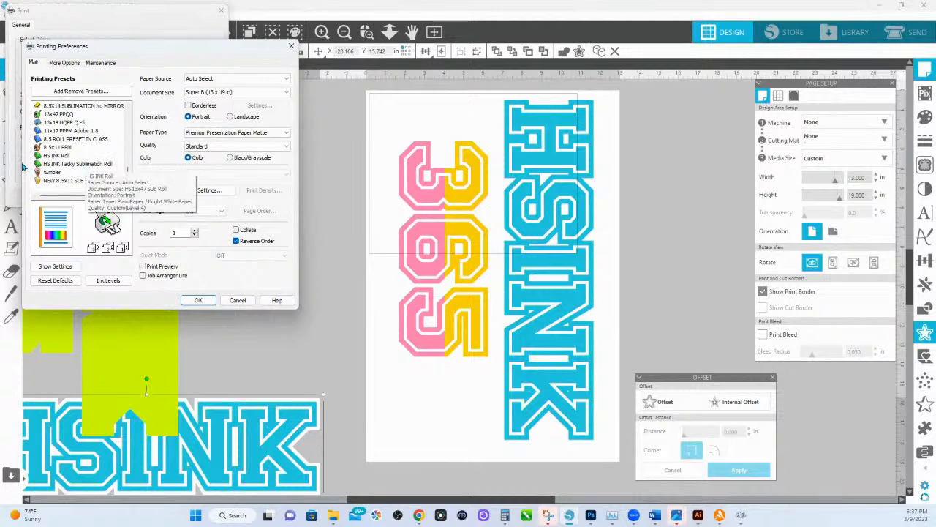
pyautogui.scroll(-3, 76, 152)
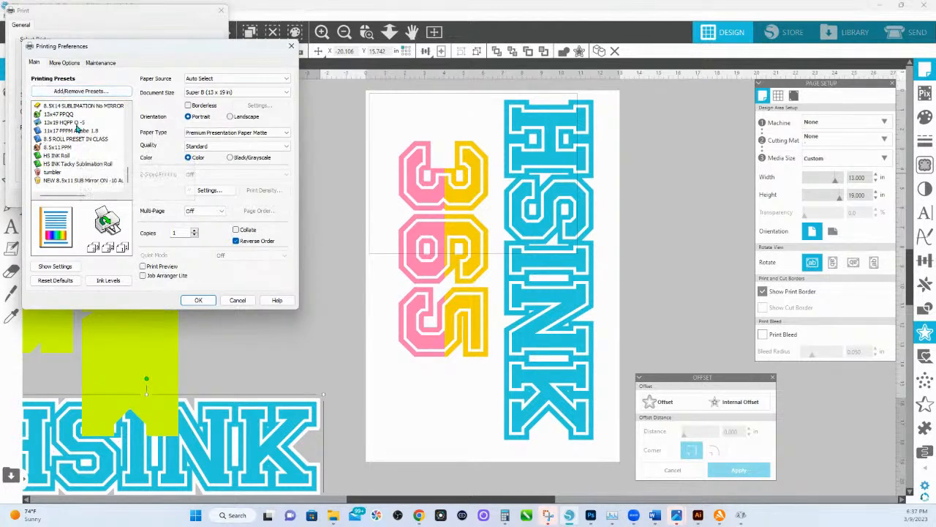
pyautogui.click(76, 123)
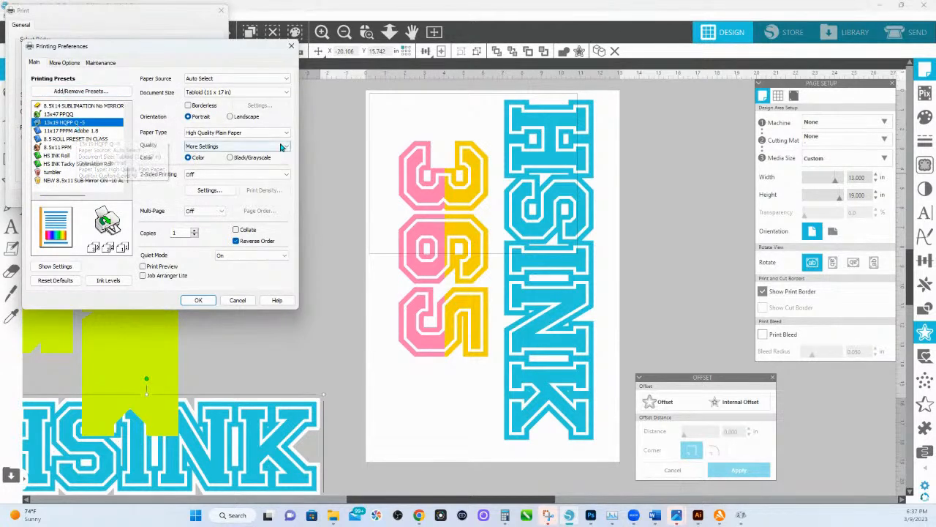
pyautogui.click(199, 301)
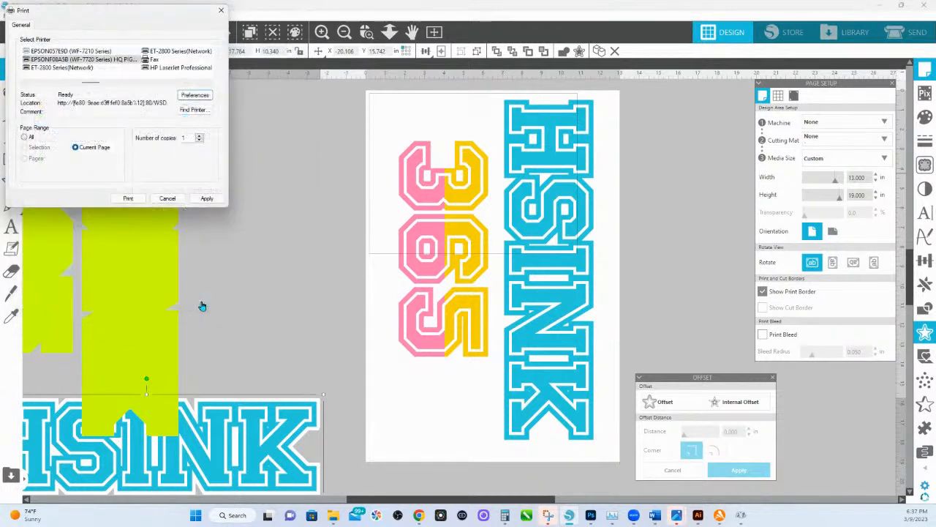
pyautogui.click(128, 199)
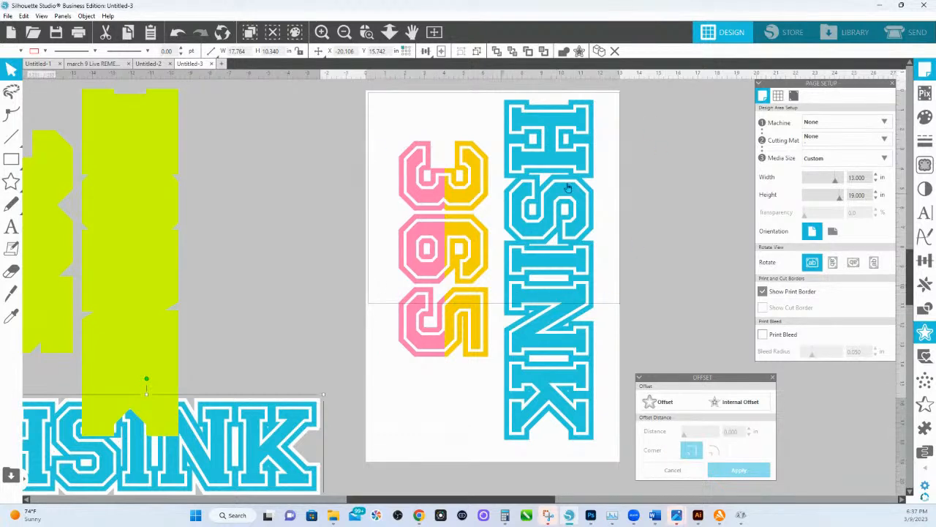
# Restart printing, set the orientation to Portrait in the printer's preferences, and print the current page again.
pyautogui.click(78, 34)
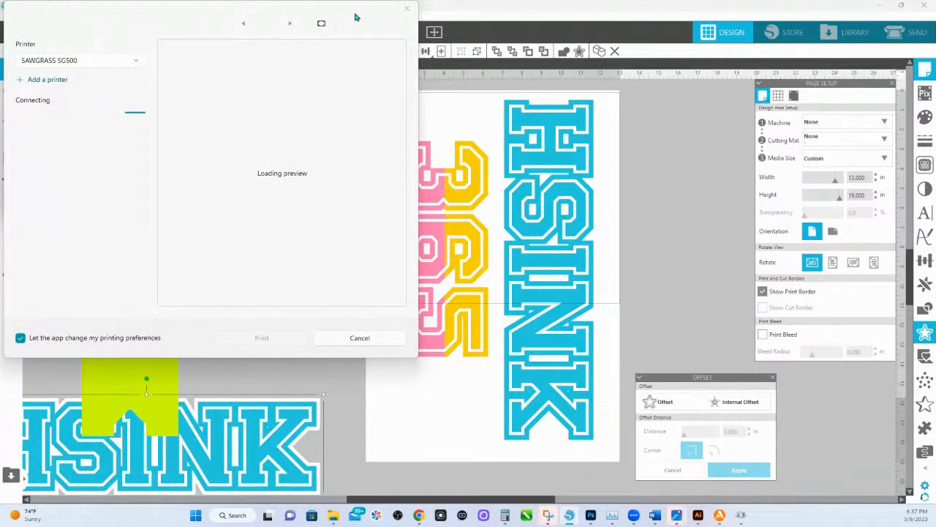
pyautogui.click(407, 10)
pyautogui.click(192, 96)
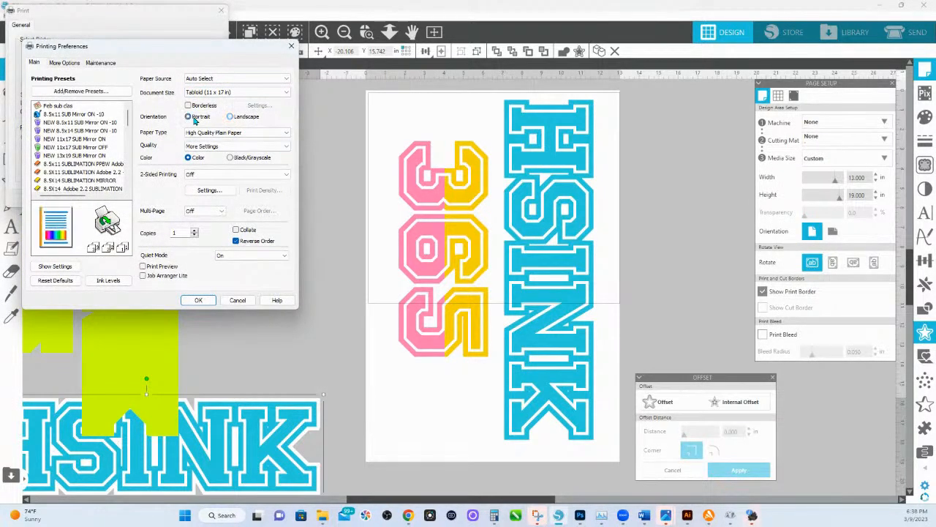
pyautogui.click(198, 300)
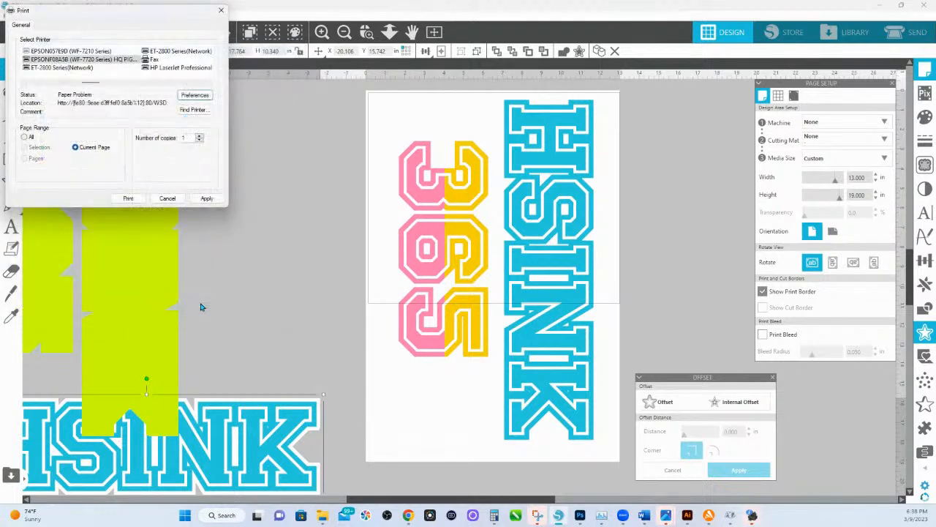
pyautogui.click(128, 198)
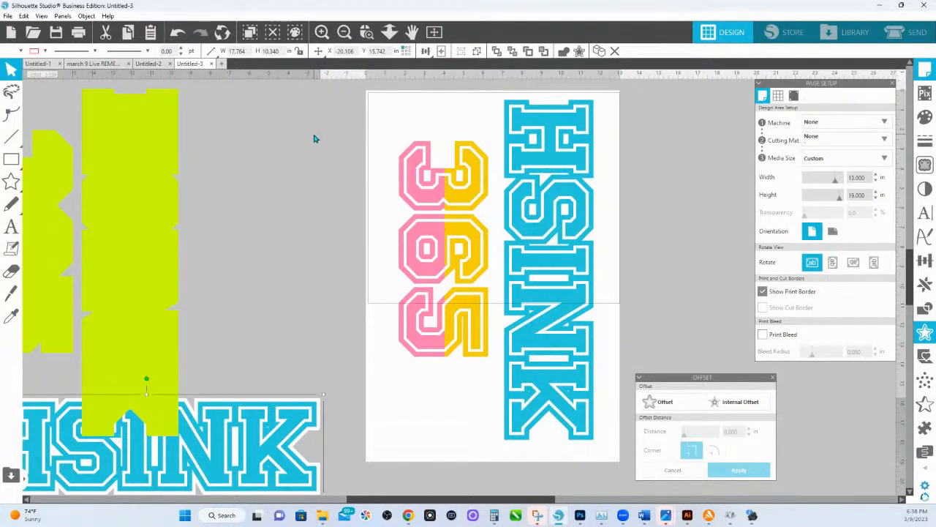
# Deselect the artwork, check the print border in a new blank document and in Untitled-1, and return to Untitled-3.
pyautogui.click(366, 160)
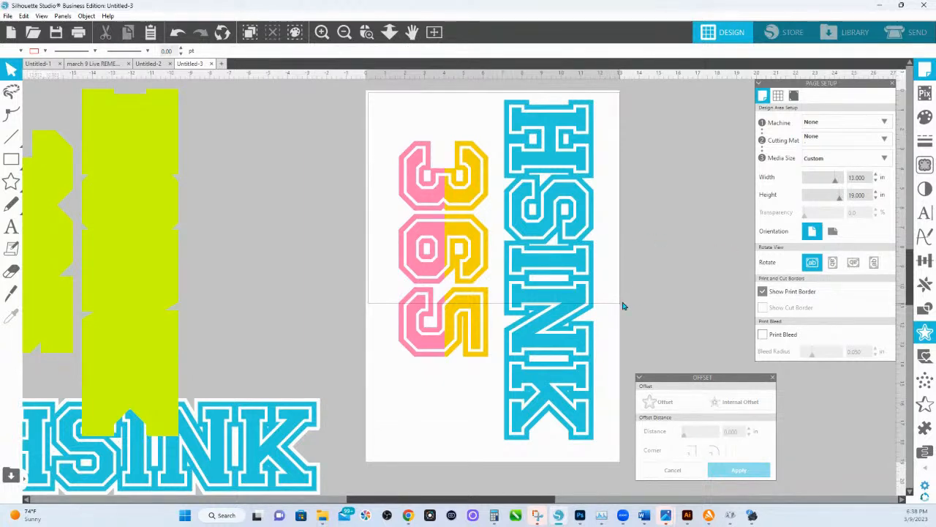
pyautogui.click(221, 64)
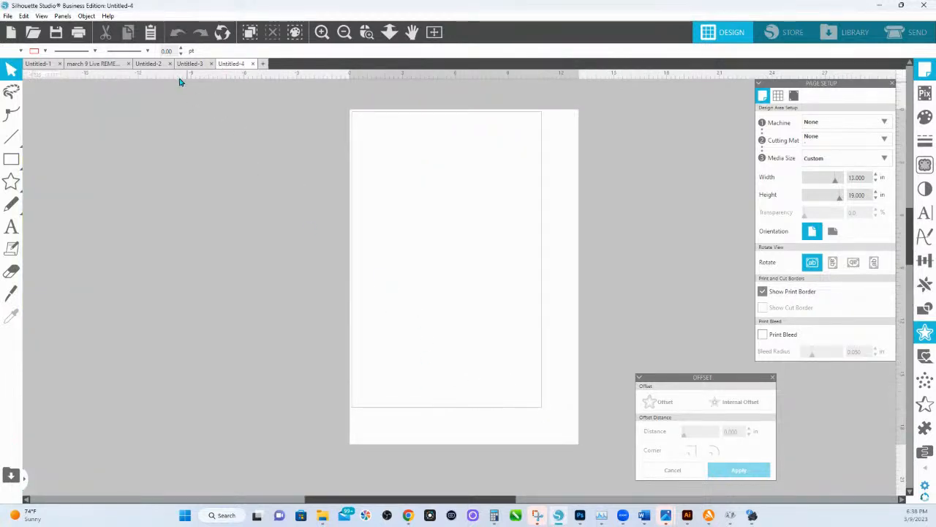
pyautogui.click(40, 65)
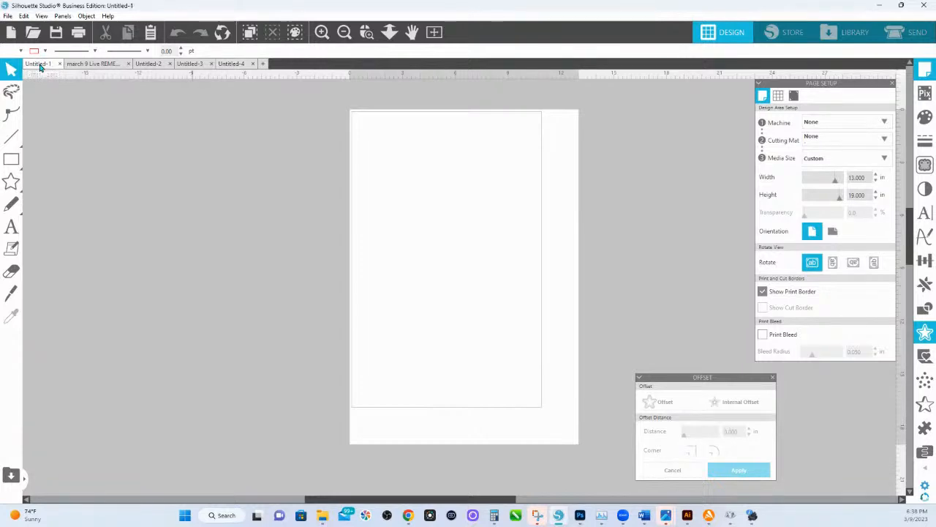
pyautogui.click(199, 65)
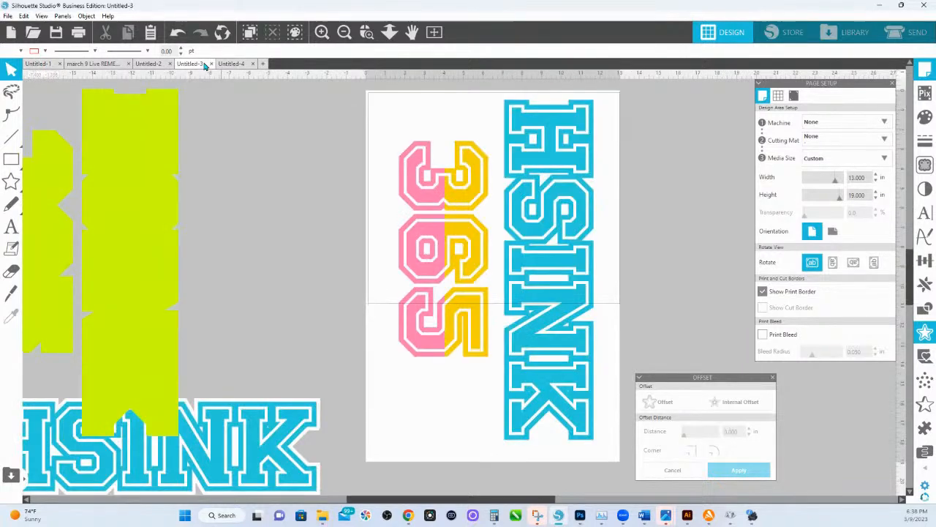
pyautogui.click(55, 32)
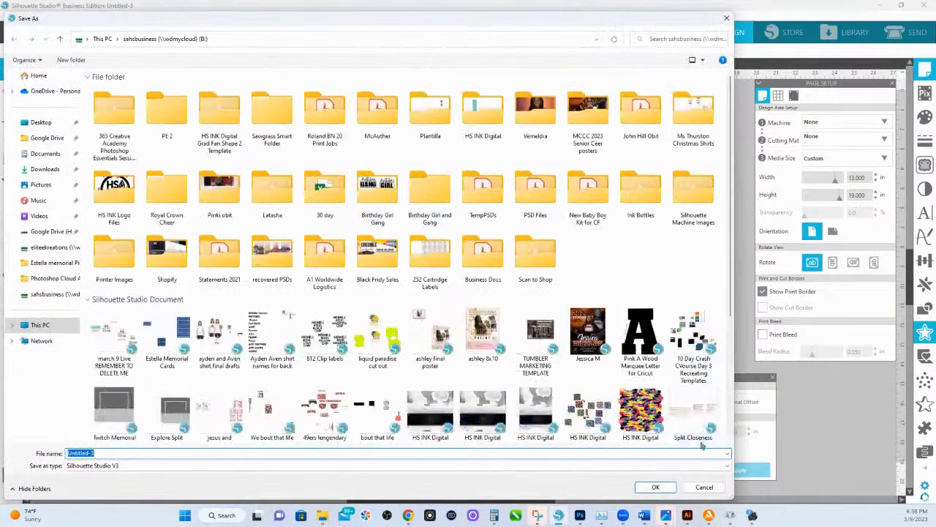
pyautogui.click(704, 486)
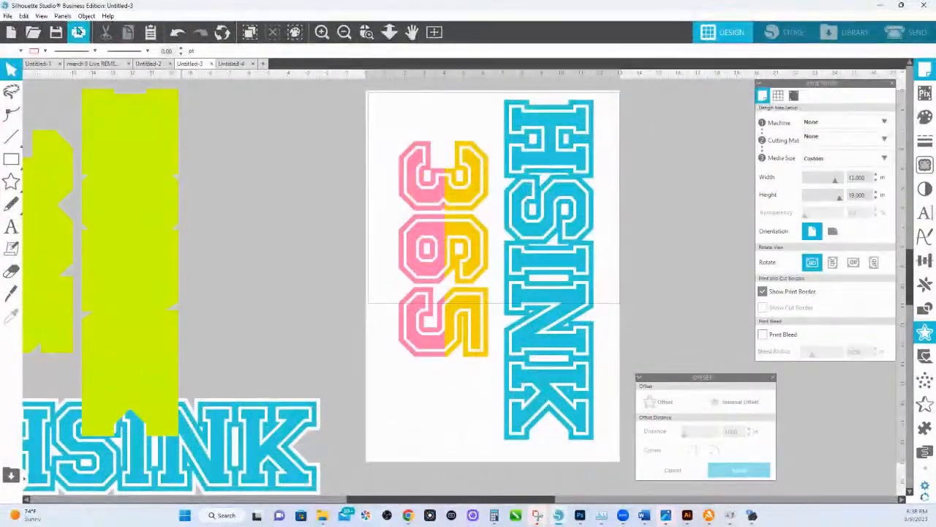
# Apply the 13x19 Plain High Adobe RGB 1.8 preset to the Epson printer and close the print dialog without printing.
pyautogui.click(78, 32)
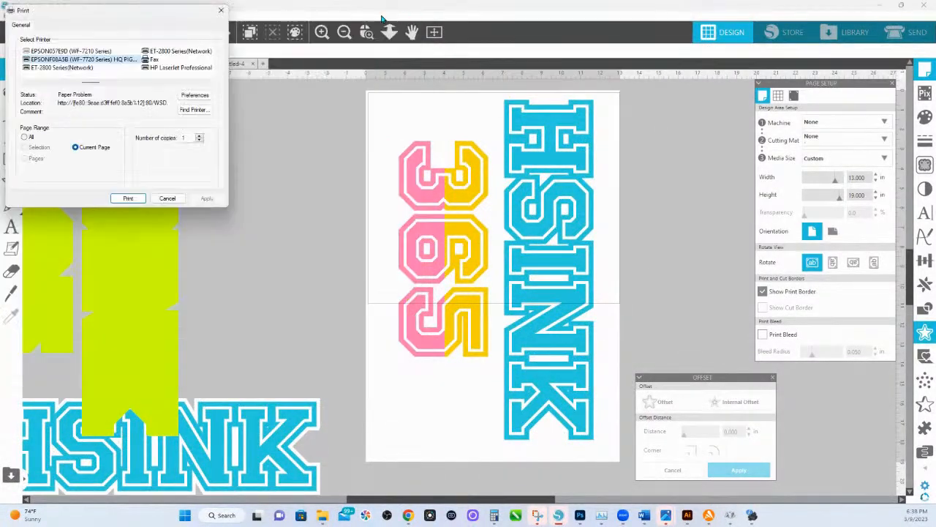
pyautogui.click(195, 96)
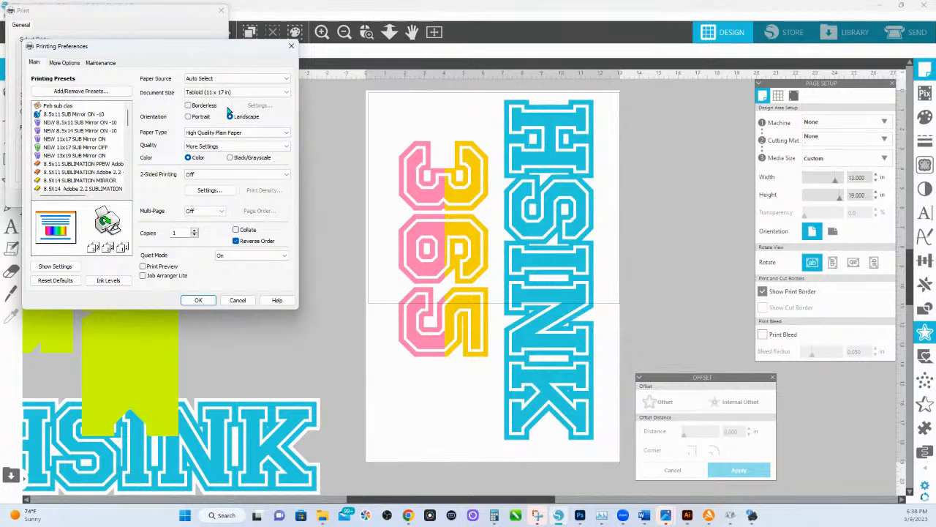
pyautogui.scroll(-5, 81, 139)
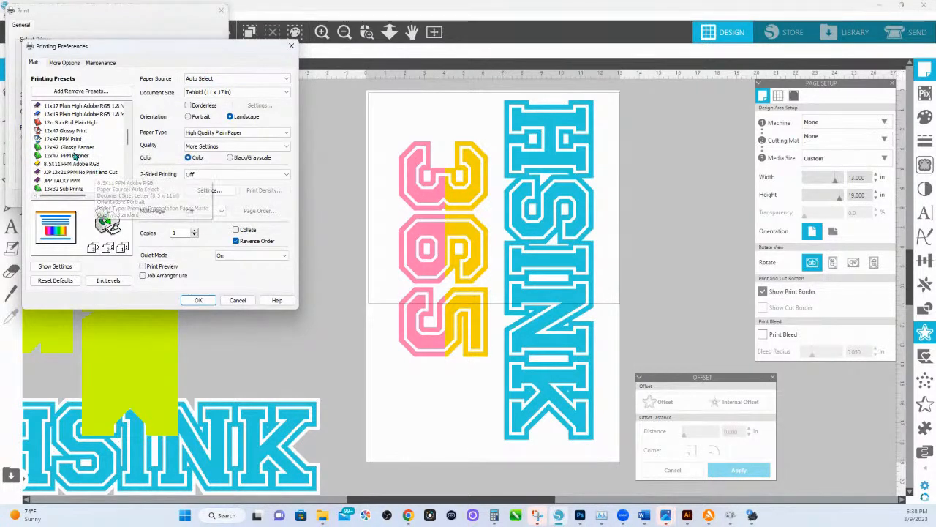
pyautogui.click(83, 114)
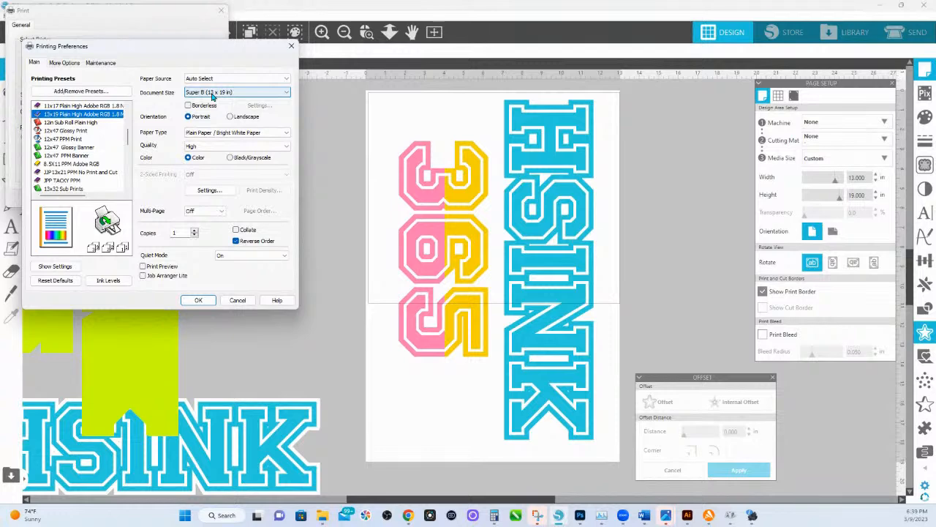
pyautogui.click(199, 300)
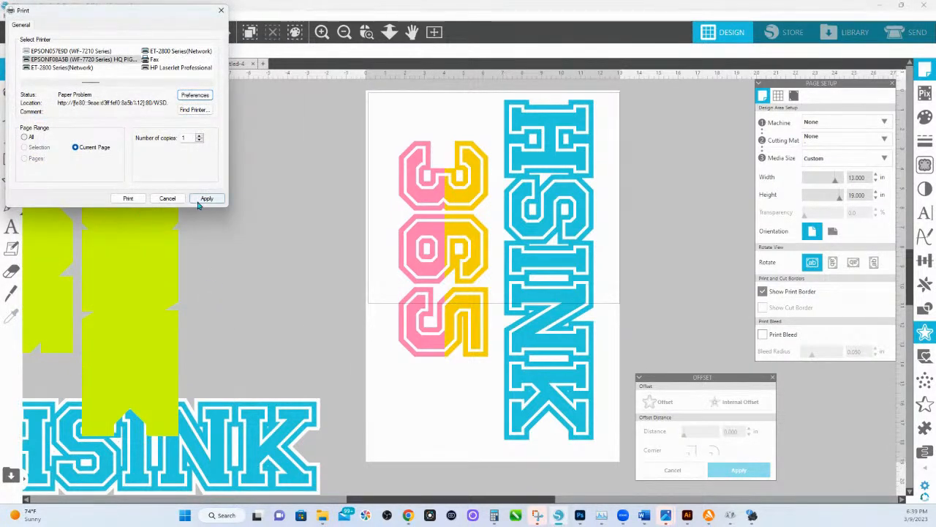
pyautogui.click(198, 204)
pyautogui.click(166, 200)
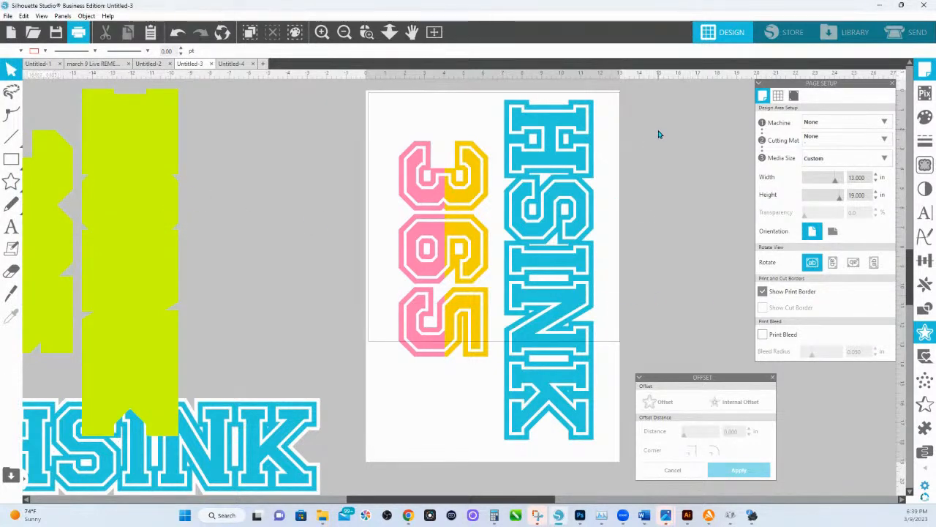
# Compare the print borders of another new blank document and Untitled-4, and return to the design in Untitled-3.
pyautogui.click(264, 65)
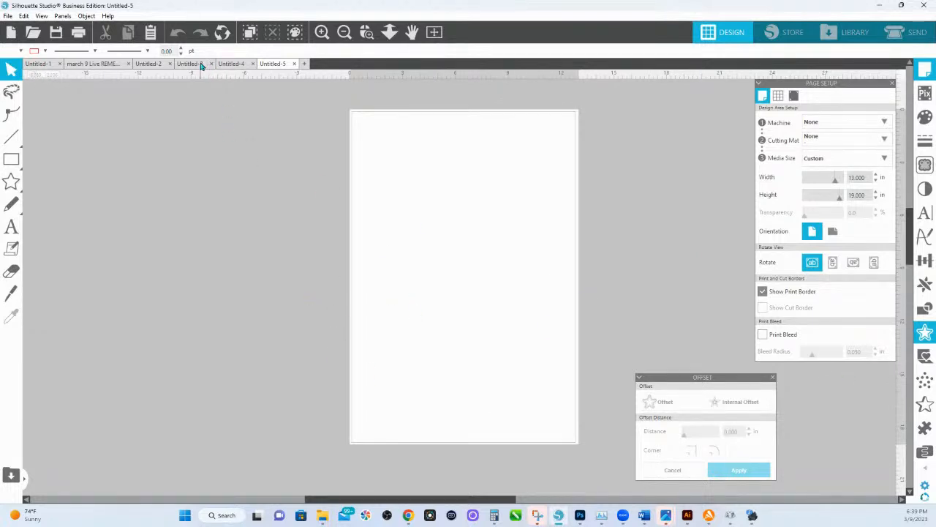
pyautogui.click(233, 64)
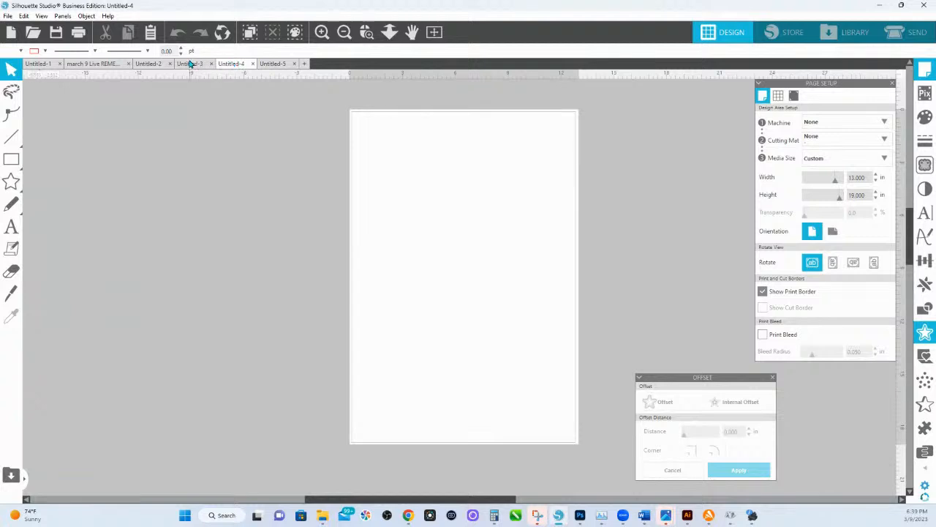
pyautogui.click(191, 63)
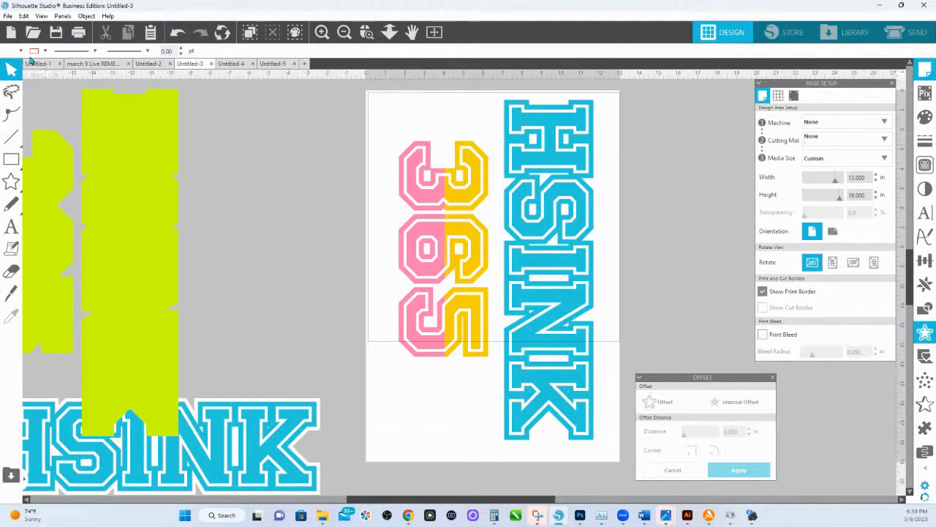
# Start printing the design again and choose the WF-7210 Series HS INK HQ SUBLIMATION printer.
pyautogui.click(80, 30)
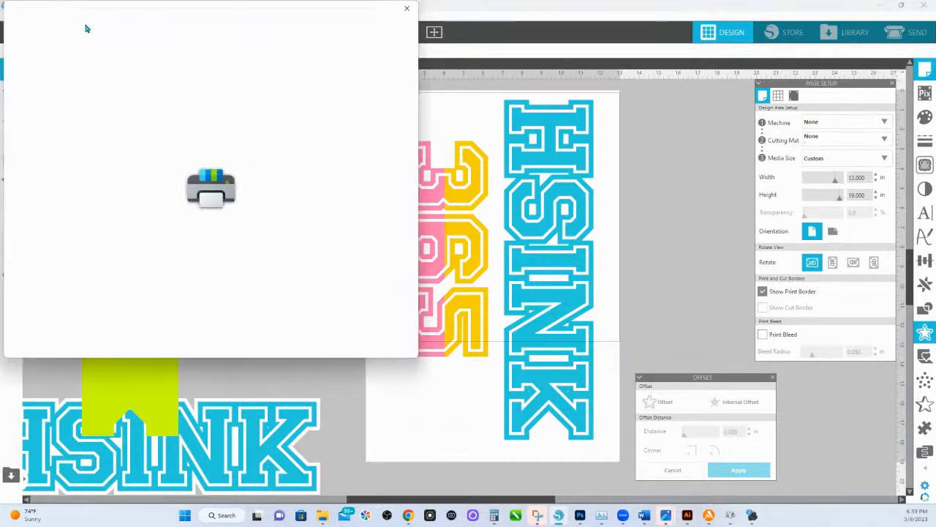
pyautogui.click(411, 10)
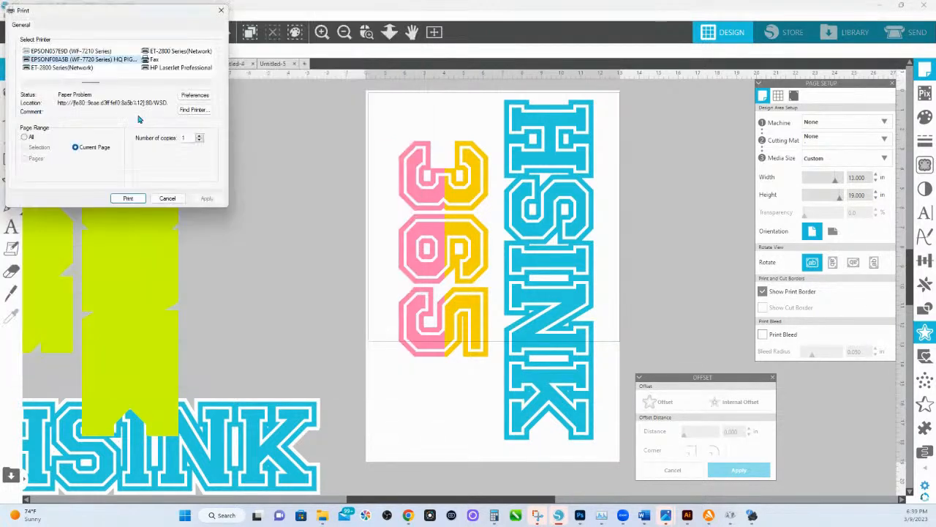
pyautogui.moveTo(98, 83); pyautogui.dragTo(189, 83)
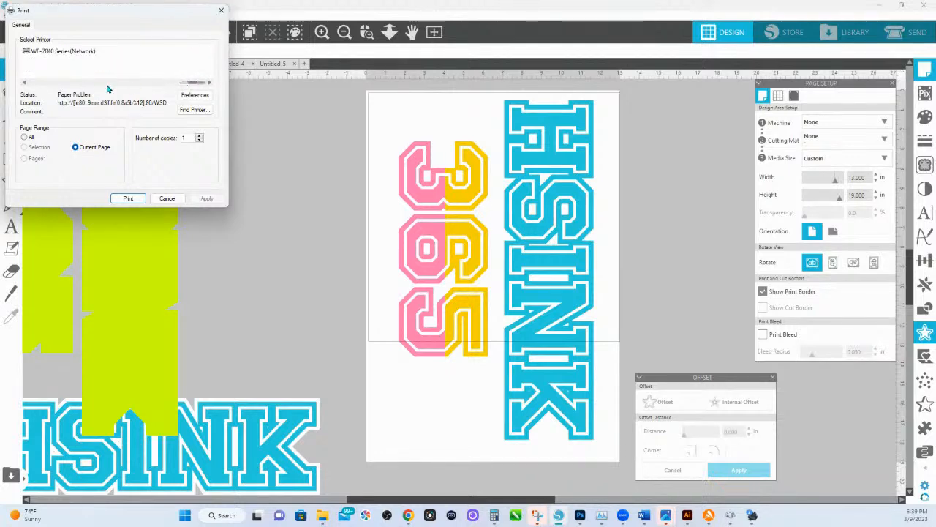
pyautogui.click(25, 83)
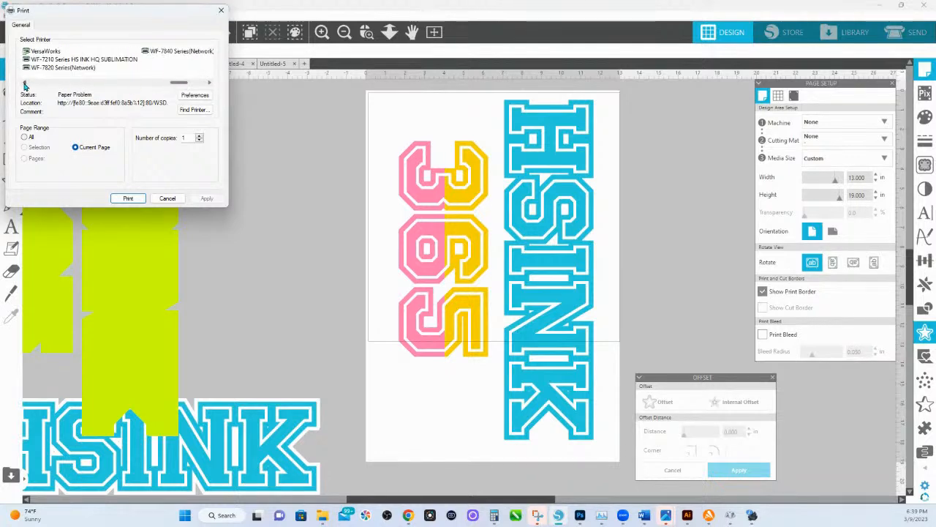
pyautogui.click(93, 61)
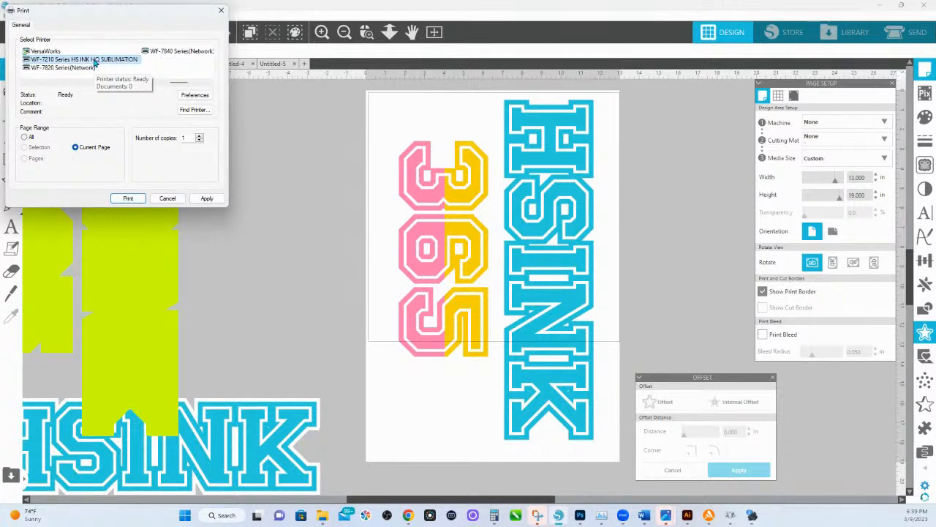
# Choose the 13x19 Mirror on - 7 DEN preset in the sublimation printer's preferences and accept it.
pyautogui.click(196, 96)
pyautogui.scroll(-3, 73, 132)
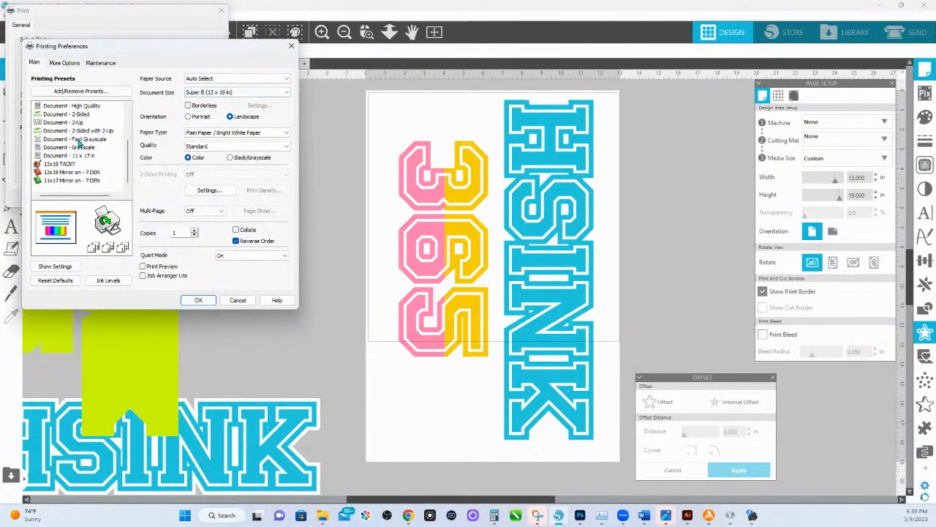
pyautogui.click(76, 172)
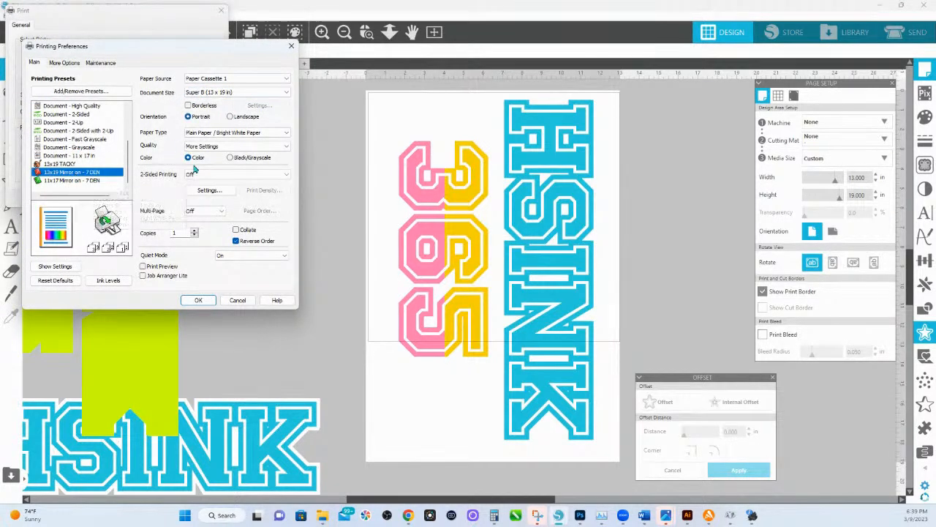
pyautogui.click(198, 303)
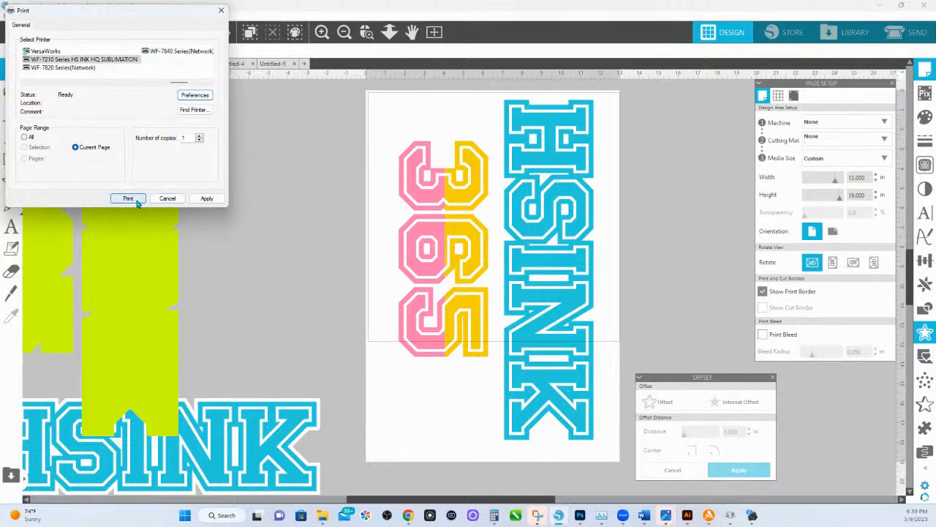
# Print the current page on the sublimation printer and turn off the print border in Untitled-3.
pyautogui.click(128, 199)
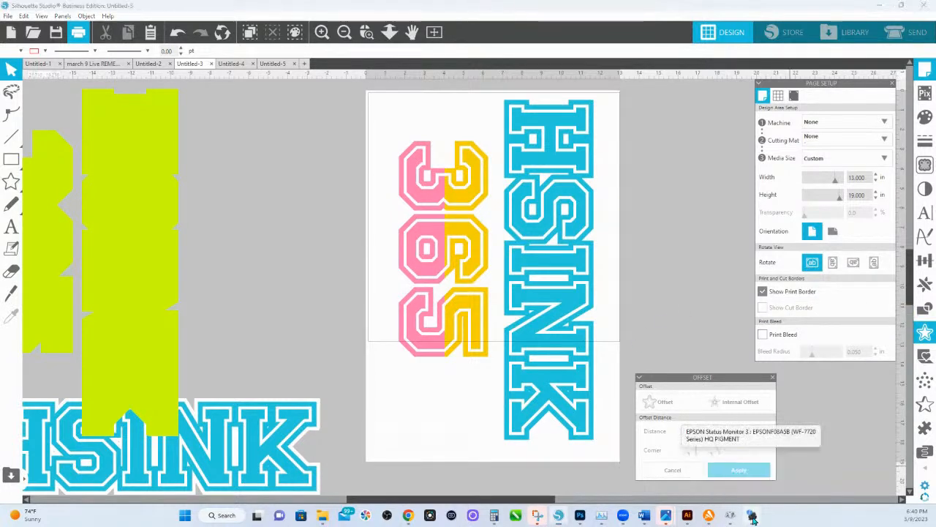
pyautogui.click(907, 495)
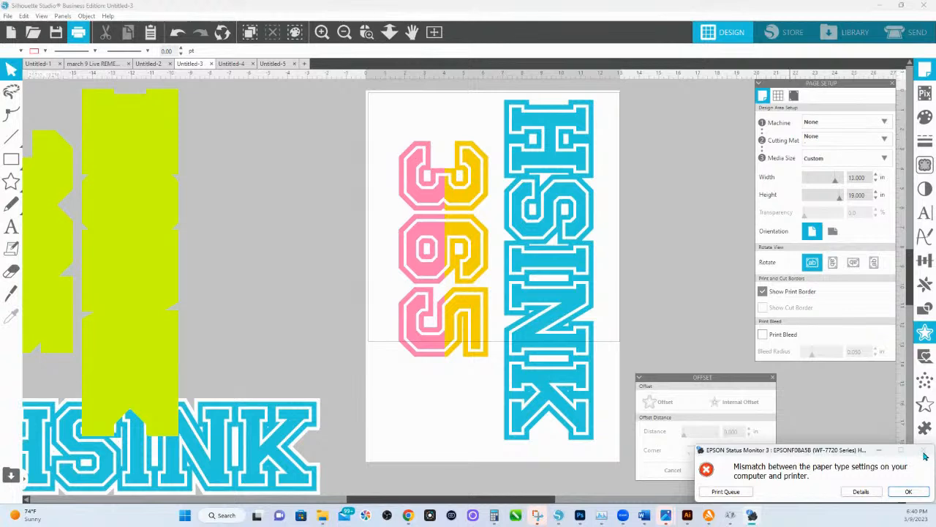
pyautogui.click(765, 292)
pyautogui.click(766, 294)
pyautogui.click(766, 294)
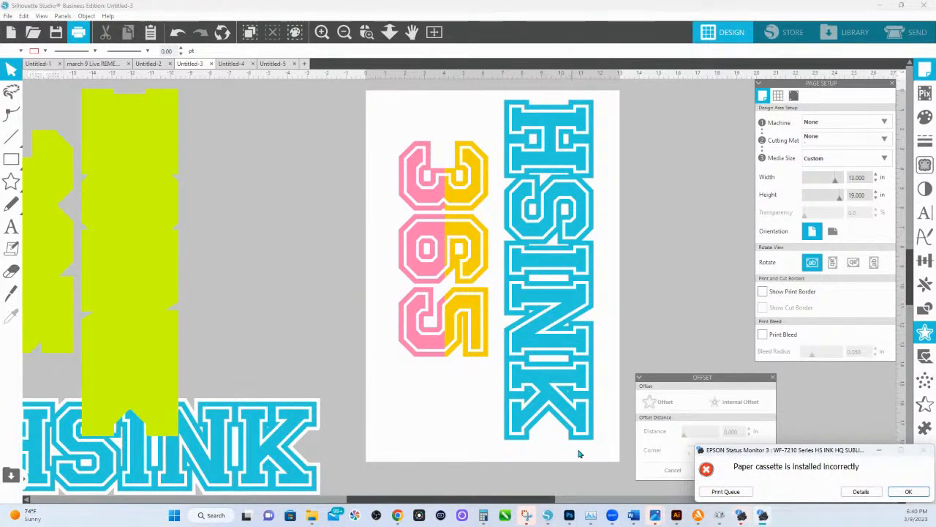
# Set the sublimation printer's document size to Legal (8.5 x 14 in) without printing, and turn the page's print border back on.
pyautogui.click(534, 176)
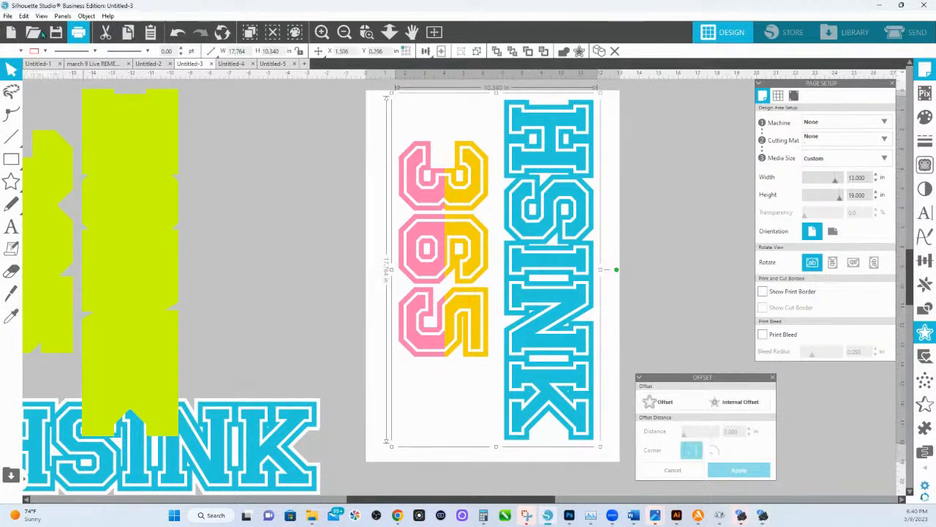
pyautogui.click(78, 34)
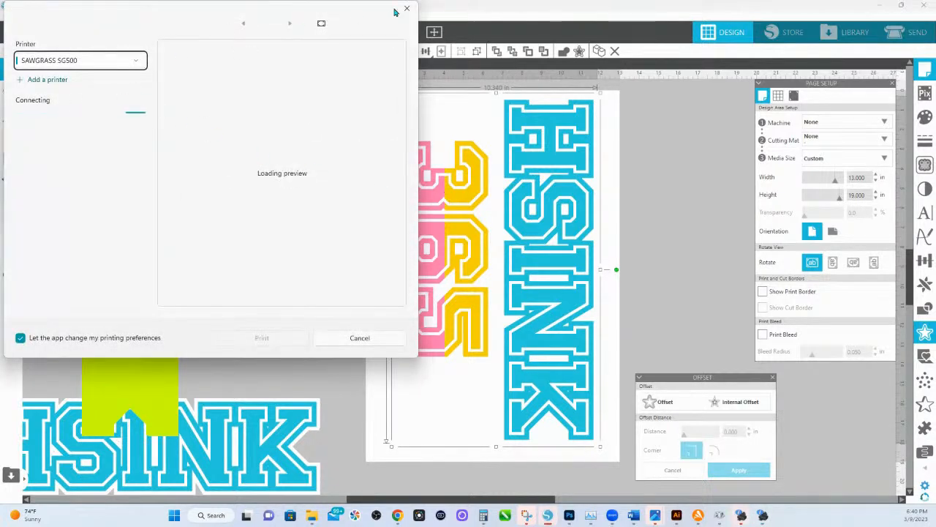
pyautogui.click(195, 95)
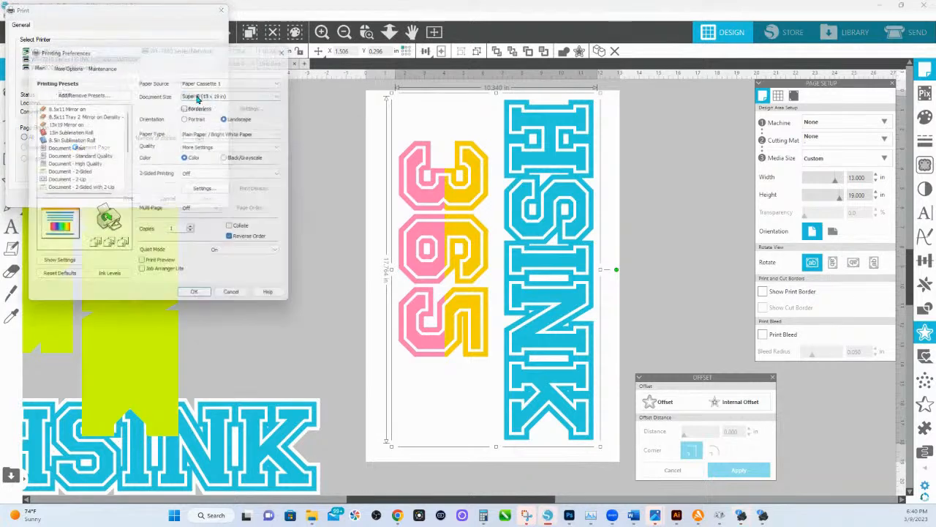
pyautogui.click(237, 94)
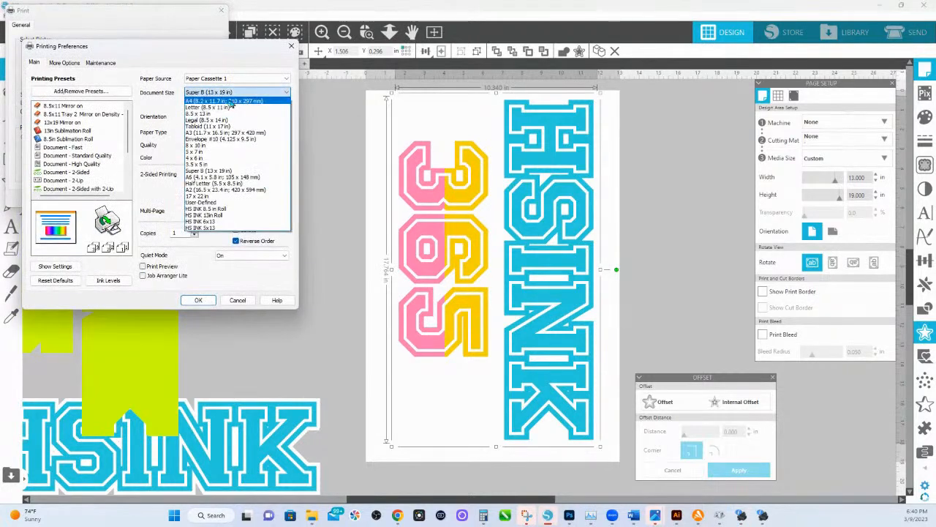
pyautogui.click(208, 121)
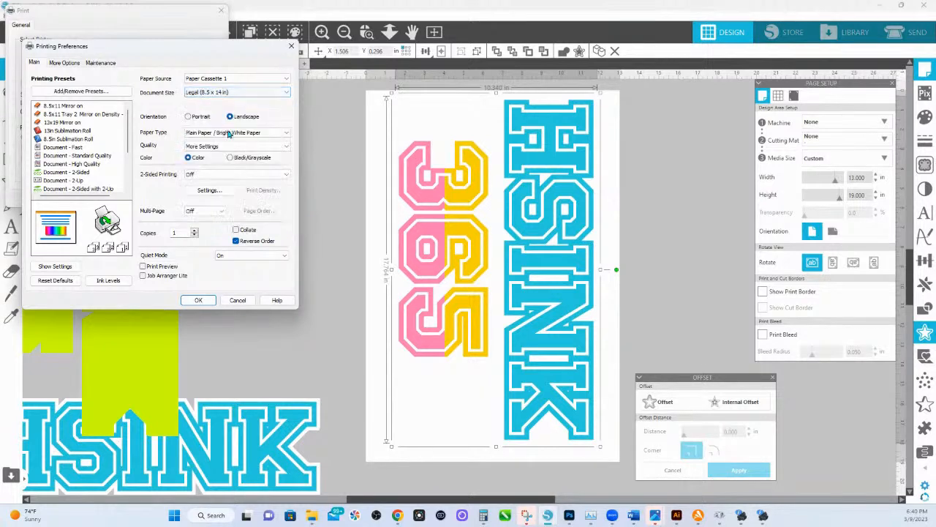
pyautogui.click(199, 300)
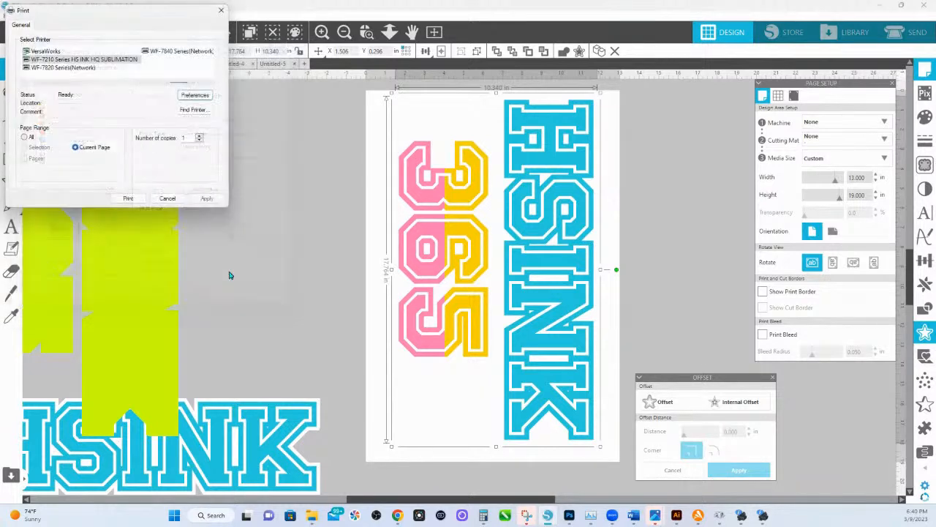
pyautogui.click(166, 199)
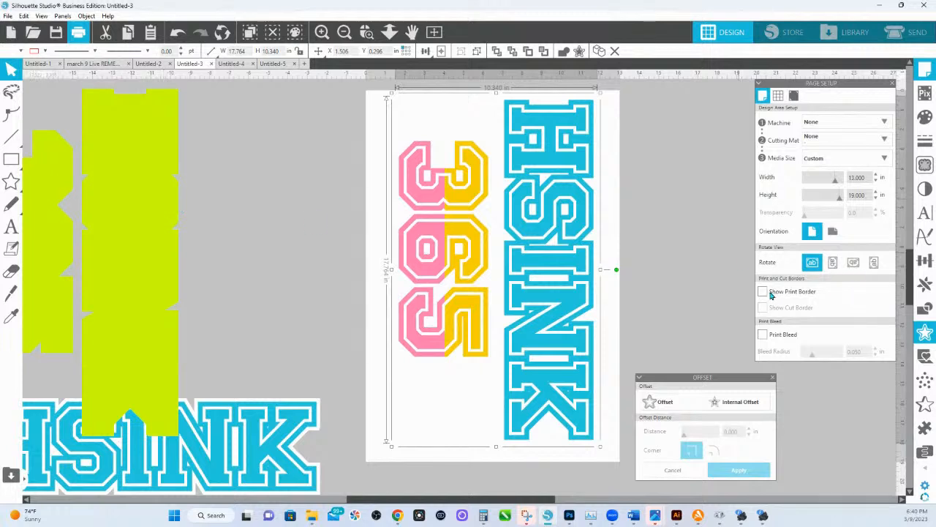
pyautogui.click(763, 292)
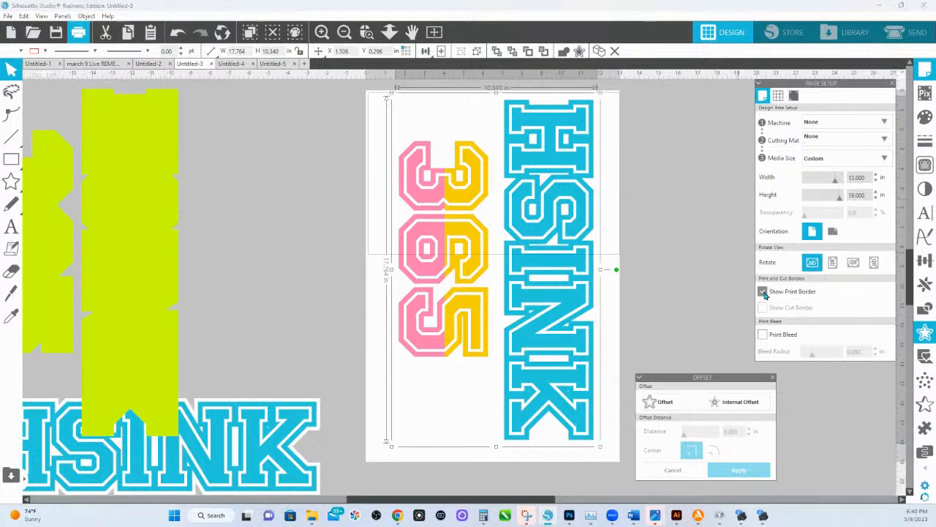
pyautogui.click(388, 250)
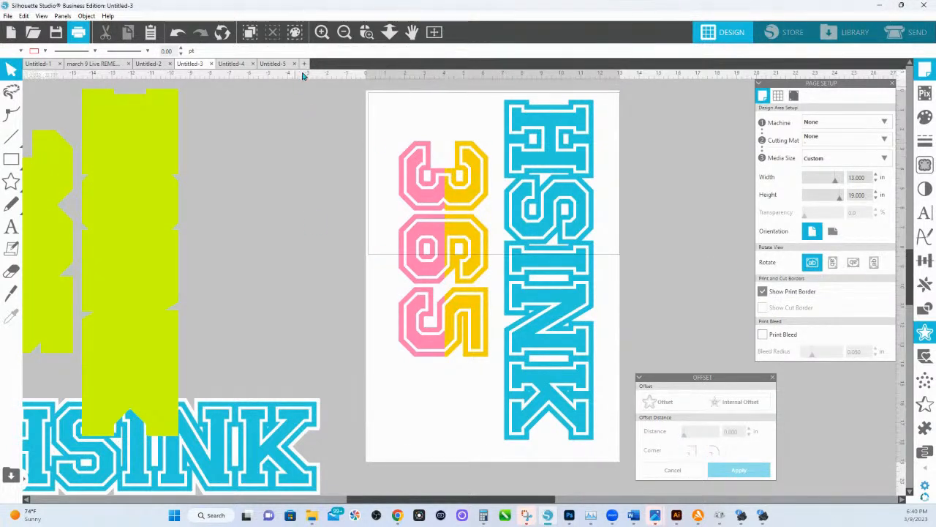
# Copy the HSINK 365 design from Untitled-3 and switch to the blank Untitled-4 document.
pyautogui.click(537, 165)
pyautogui.rightClick(537, 165)
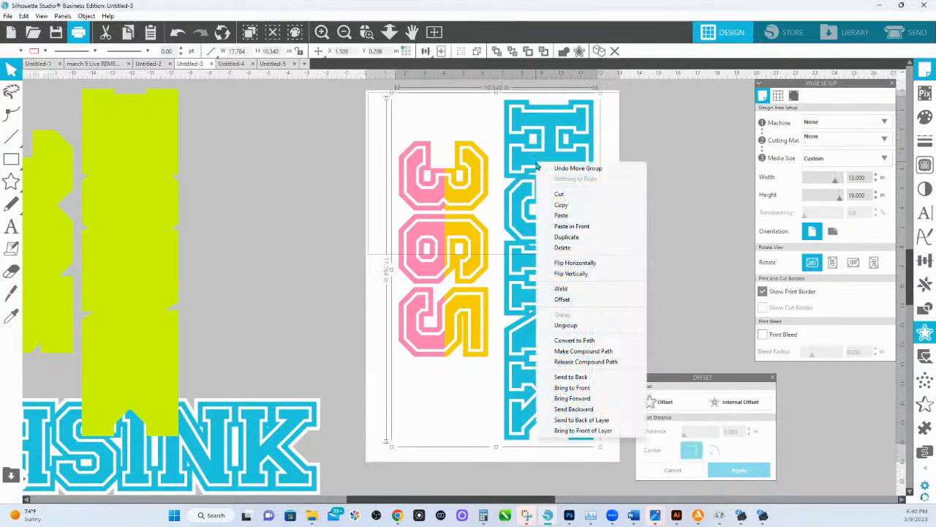
pyautogui.click(564, 206)
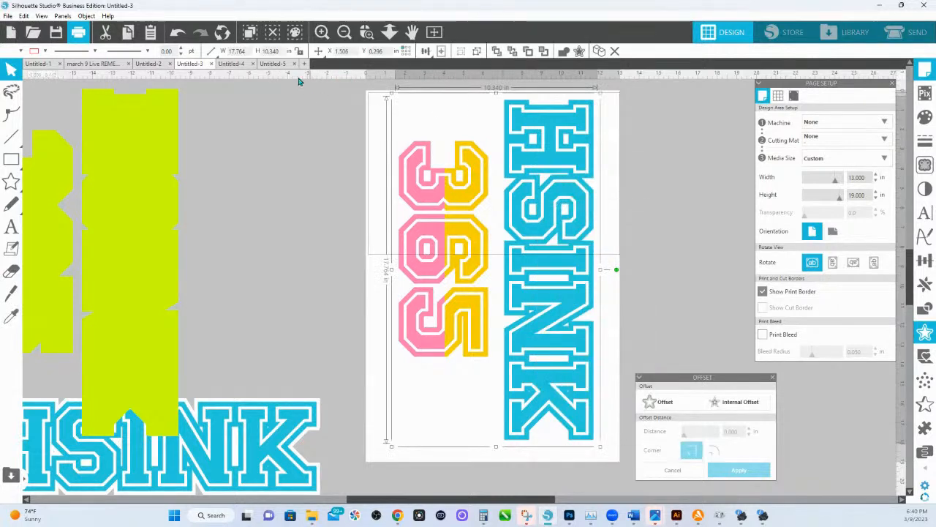
pyautogui.click(231, 64)
pyautogui.rightClick(398, 214)
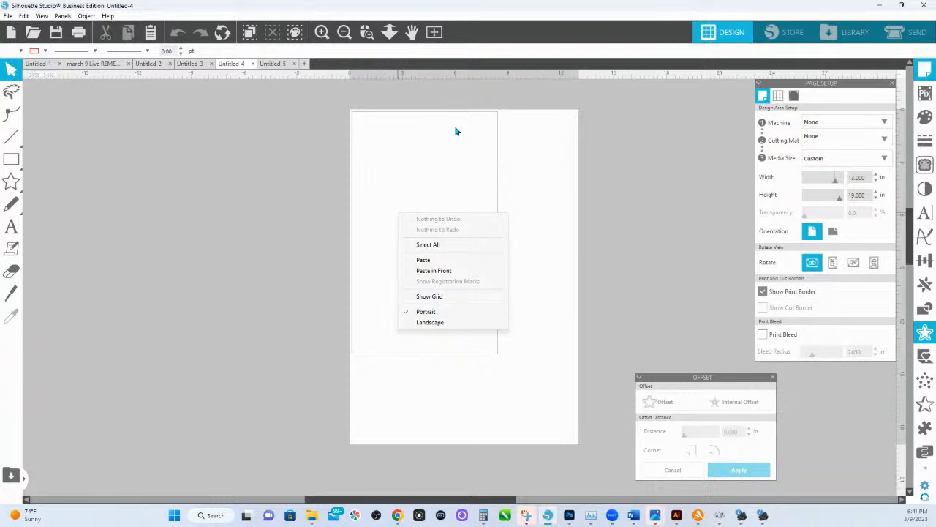
# Print the blank Untitled-4 page with the sublimation printer's 13x19 Mirror on preset and dismiss the printer status alert.
pyautogui.click(7, 16)
pyautogui.click(25, 173)
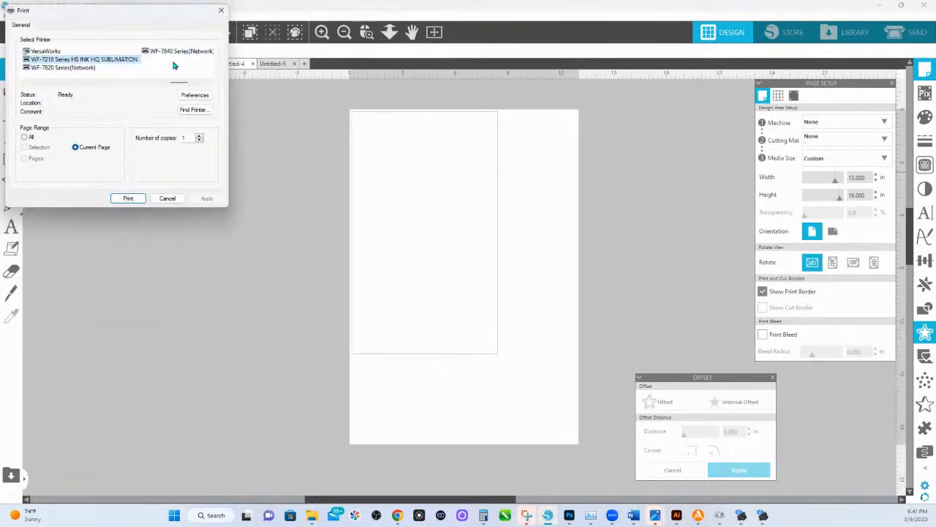
pyautogui.click(195, 95)
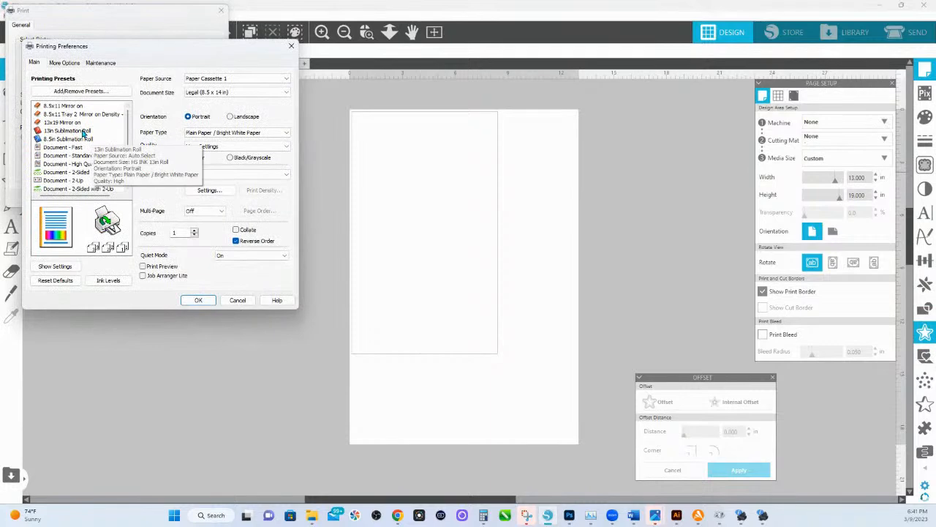
pyautogui.click(73, 122)
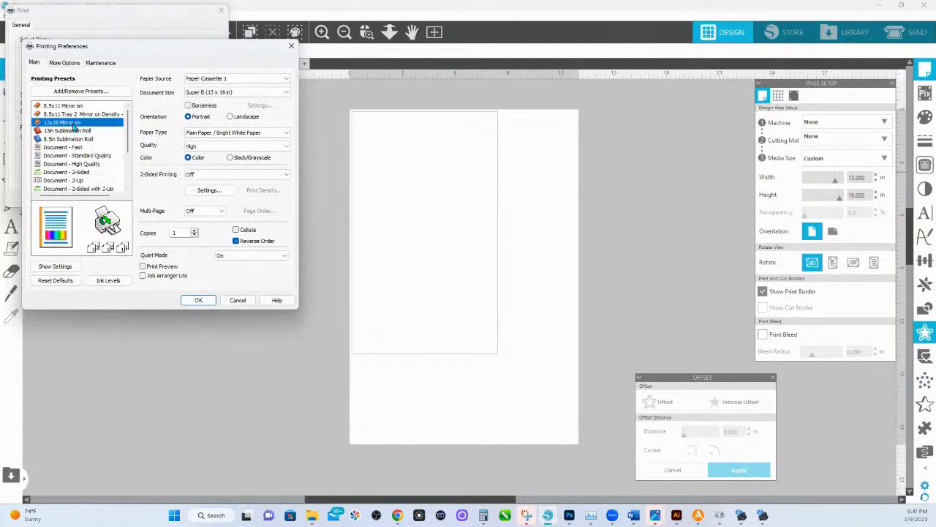
pyautogui.click(199, 299)
pyautogui.click(139, 205)
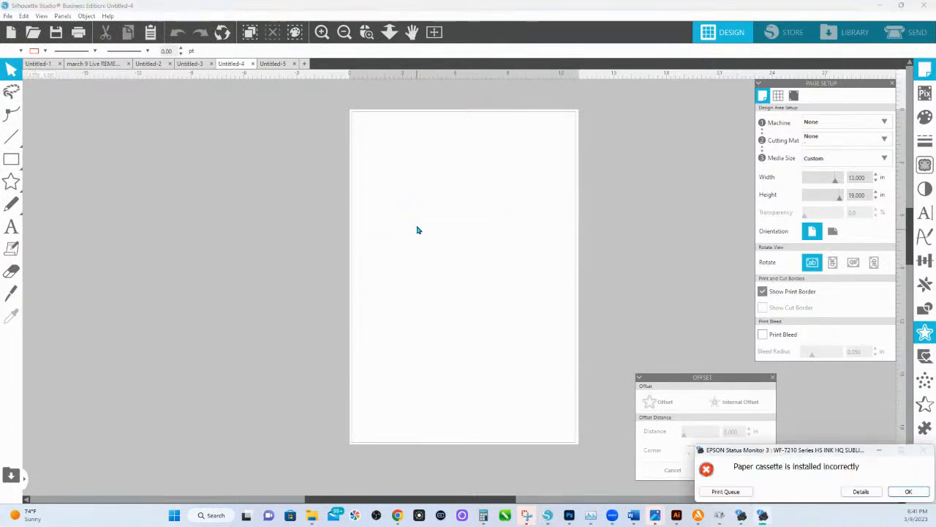
pyautogui.click(907, 491)
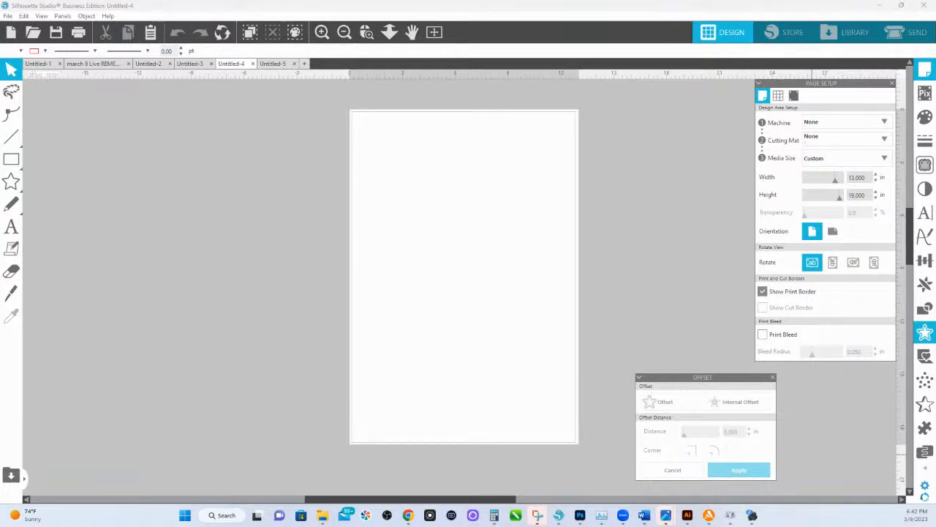
# Switch to Chrome, open shop.hsink365.com in a new tab and browse to the New and Current Live Trainings section.
pyautogui.hotkey('alt', 'Tab')
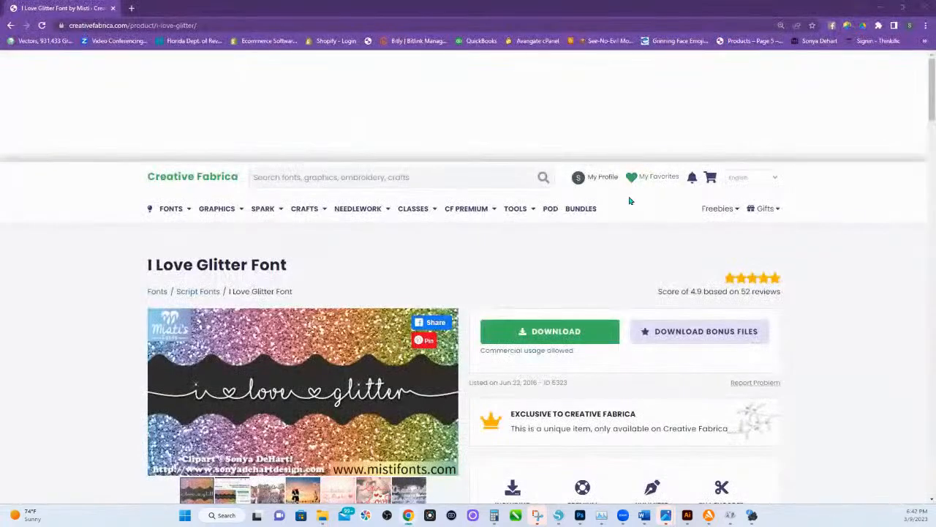
pyautogui.click(132, 9)
pyautogui.click(522, 302)
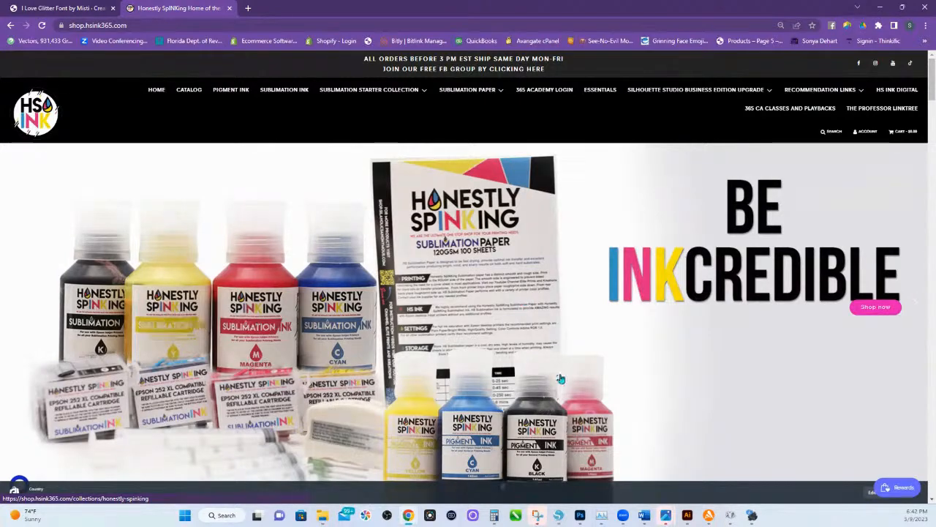
pyautogui.scroll(-4, 326, 304)
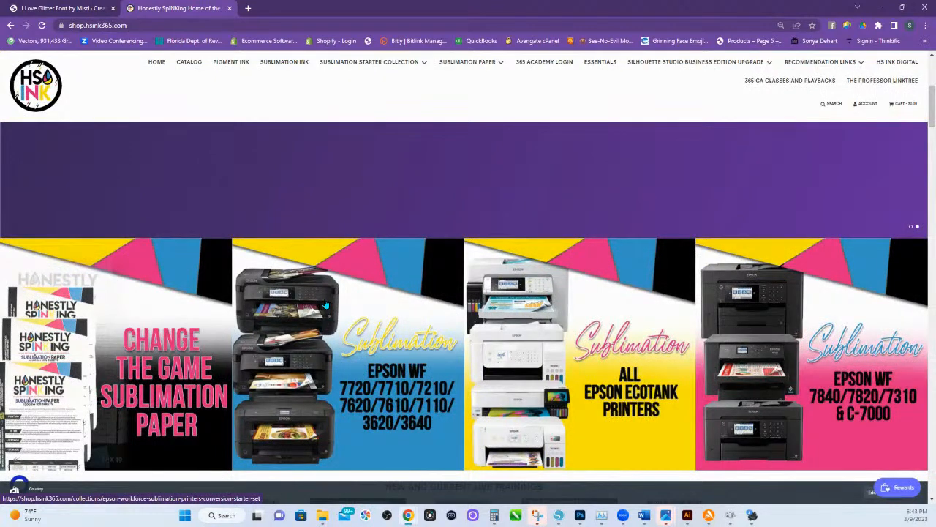
pyautogui.scroll(-2, 325, 304)
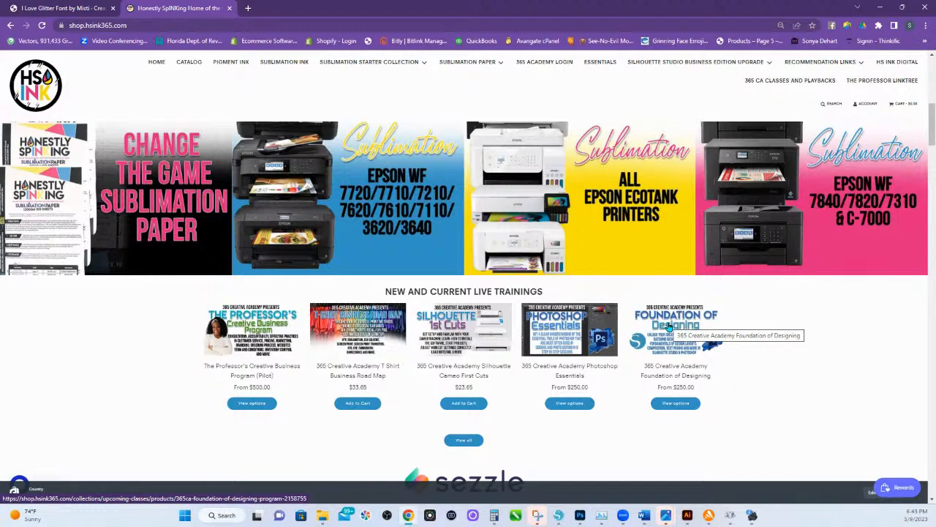
# Open the 365 Creative Academy T Shirt Business Road Map class and review its description and course access details.
pyautogui.click(359, 348)
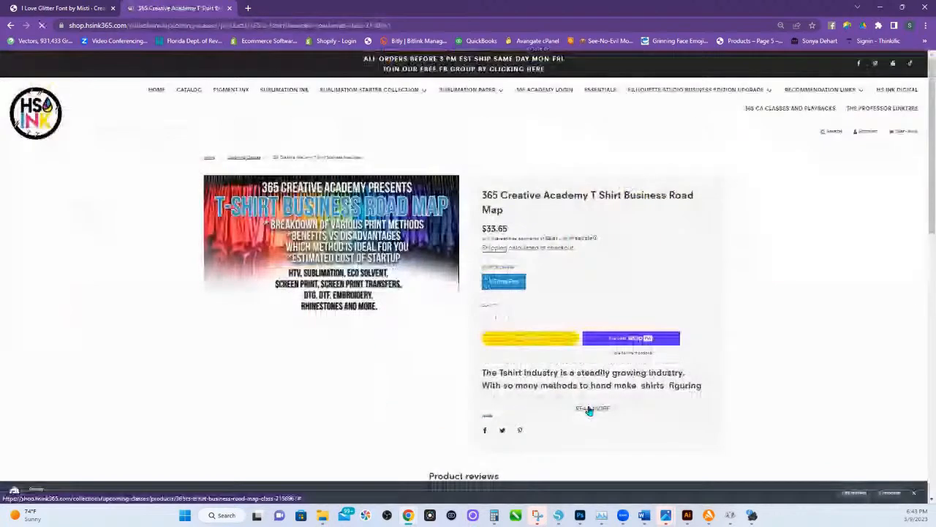
pyautogui.click(587, 407)
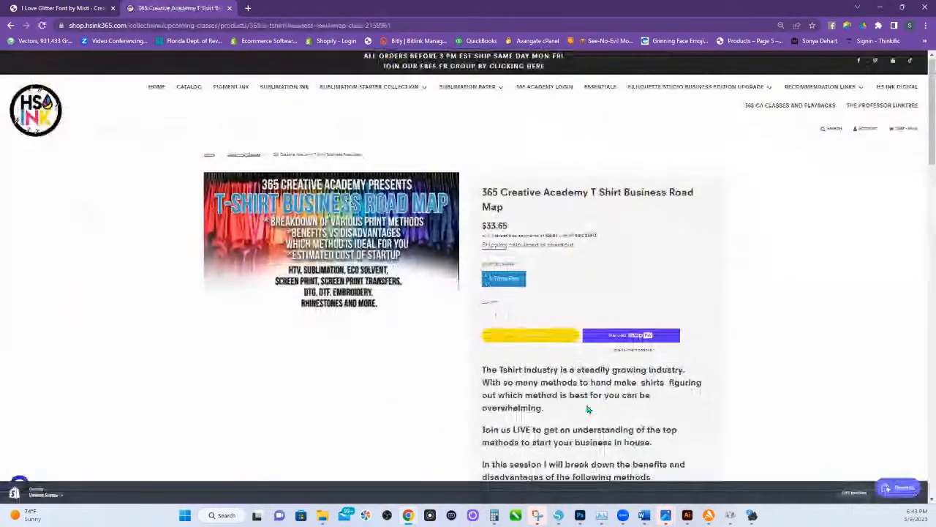
pyautogui.scroll(-5, 584, 384)
pyautogui.scroll(-5, 584, 384)
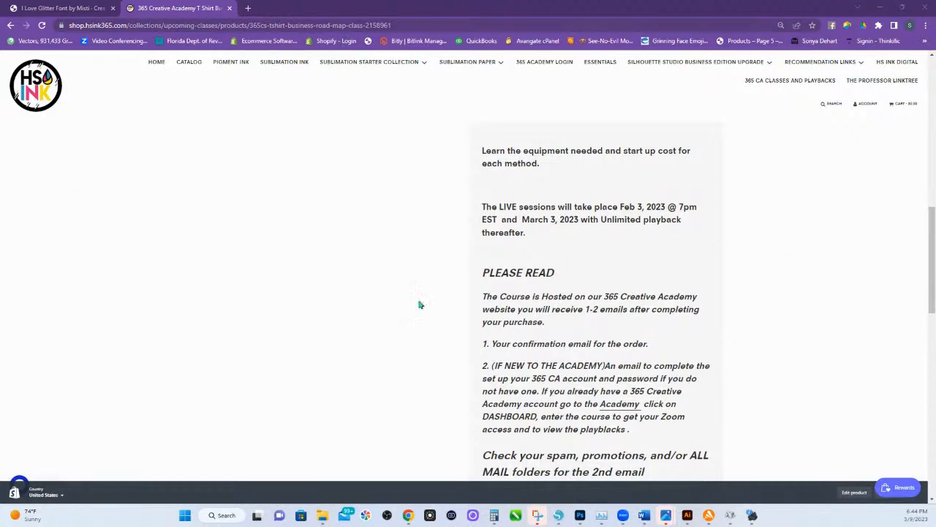
pyautogui.scroll(9, 432, 306)
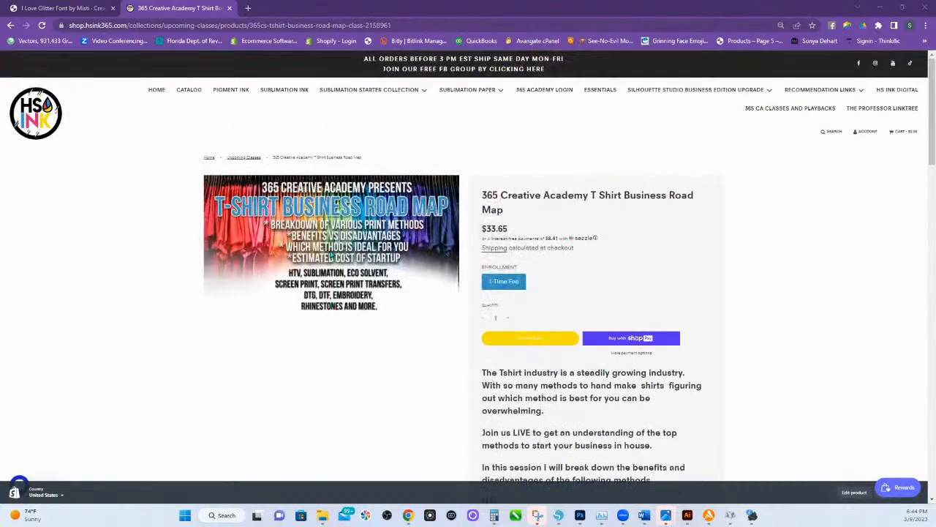